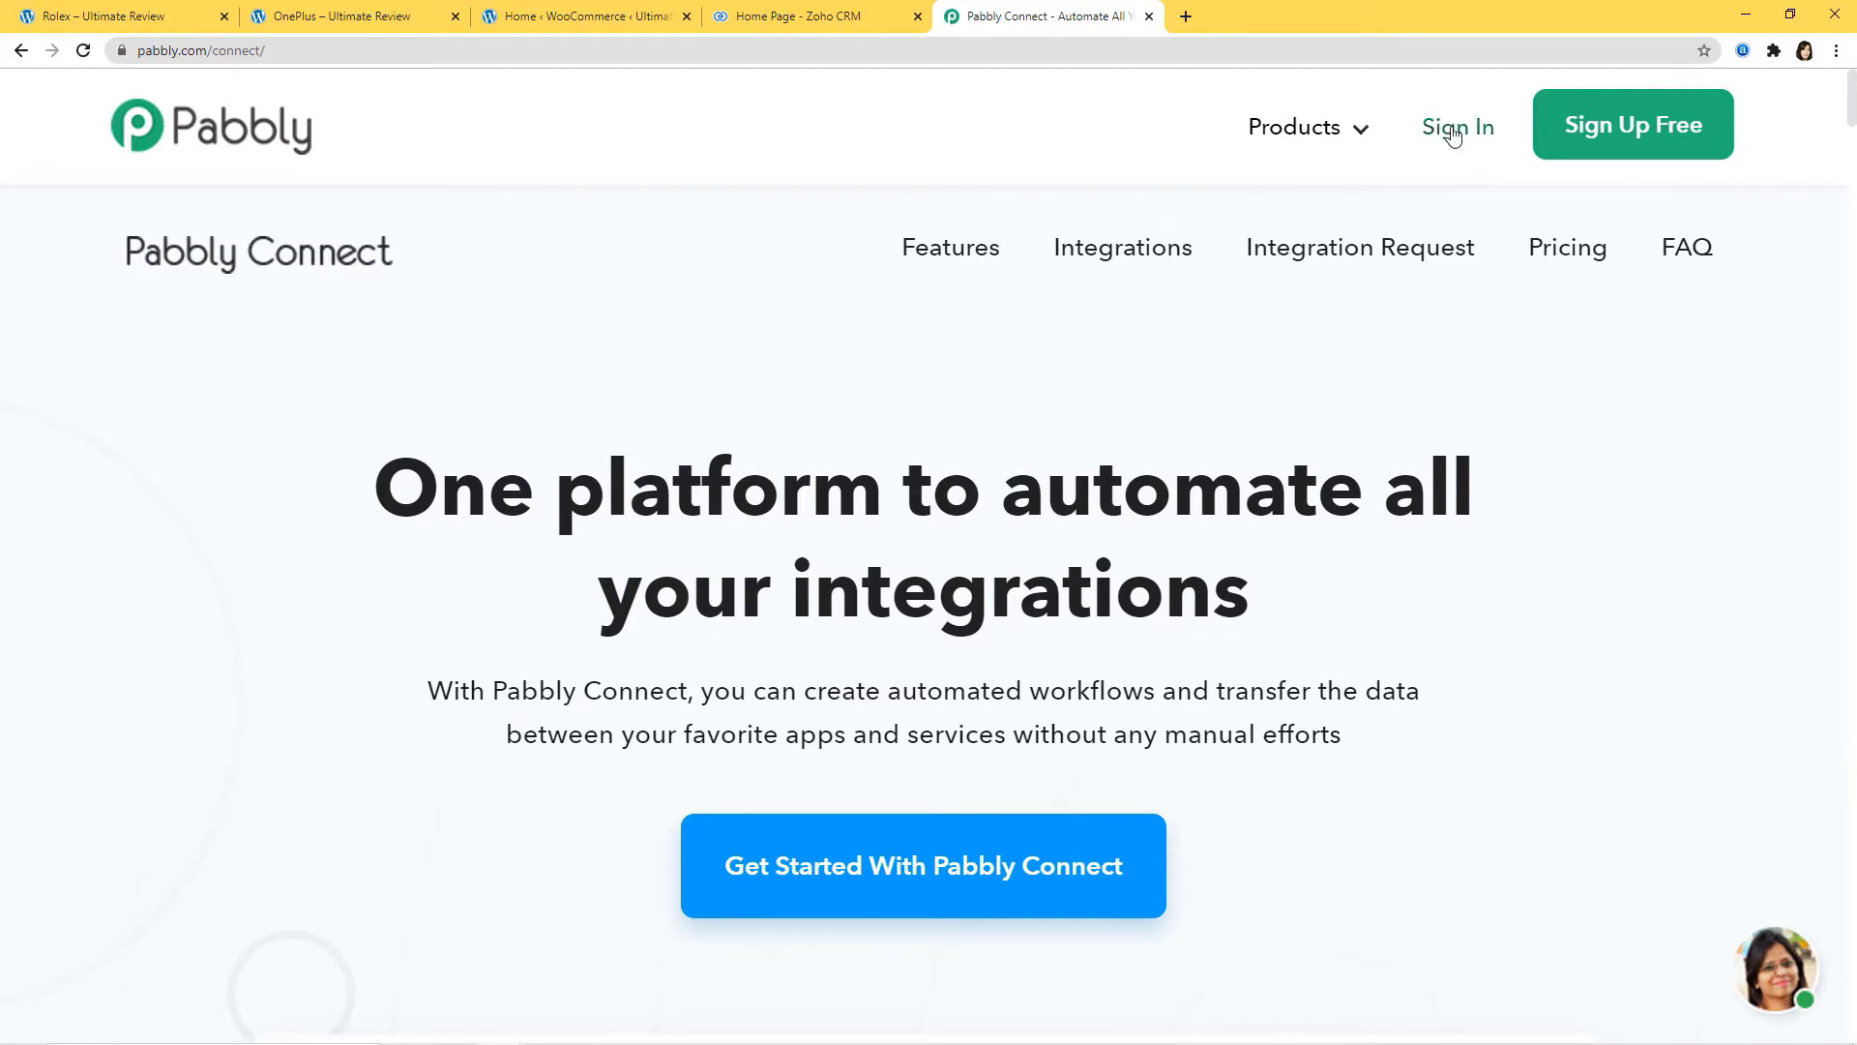
Step: Sign in to Pabbly and launch the Connect app from the All Apps list
{"action": "left_click", "coordinate": [1451, 134]}
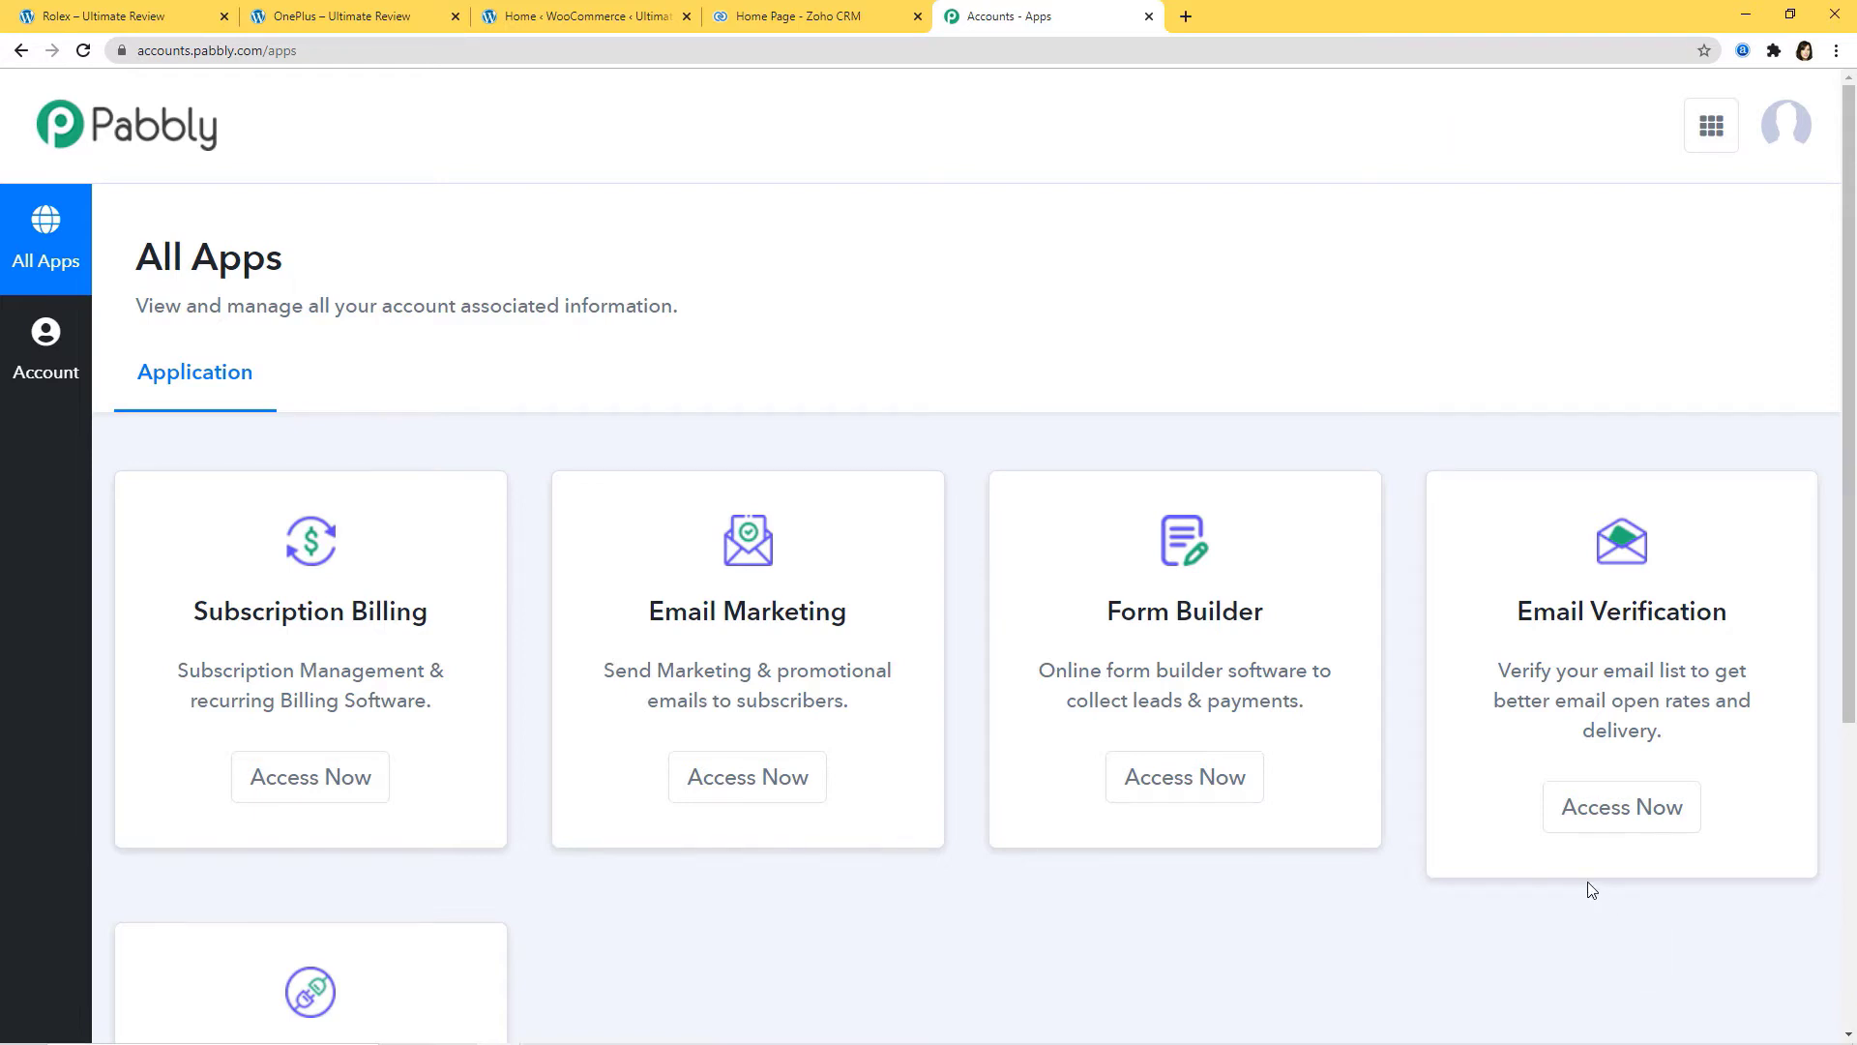
{"action": "scroll", "coordinate": [1500, 851], "scroll_direction": "down", "scroll_amount": 4}
{"action": "scroll", "coordinate": [1499, 851], "scroll_direction": "down", "scroll_amount": 1}
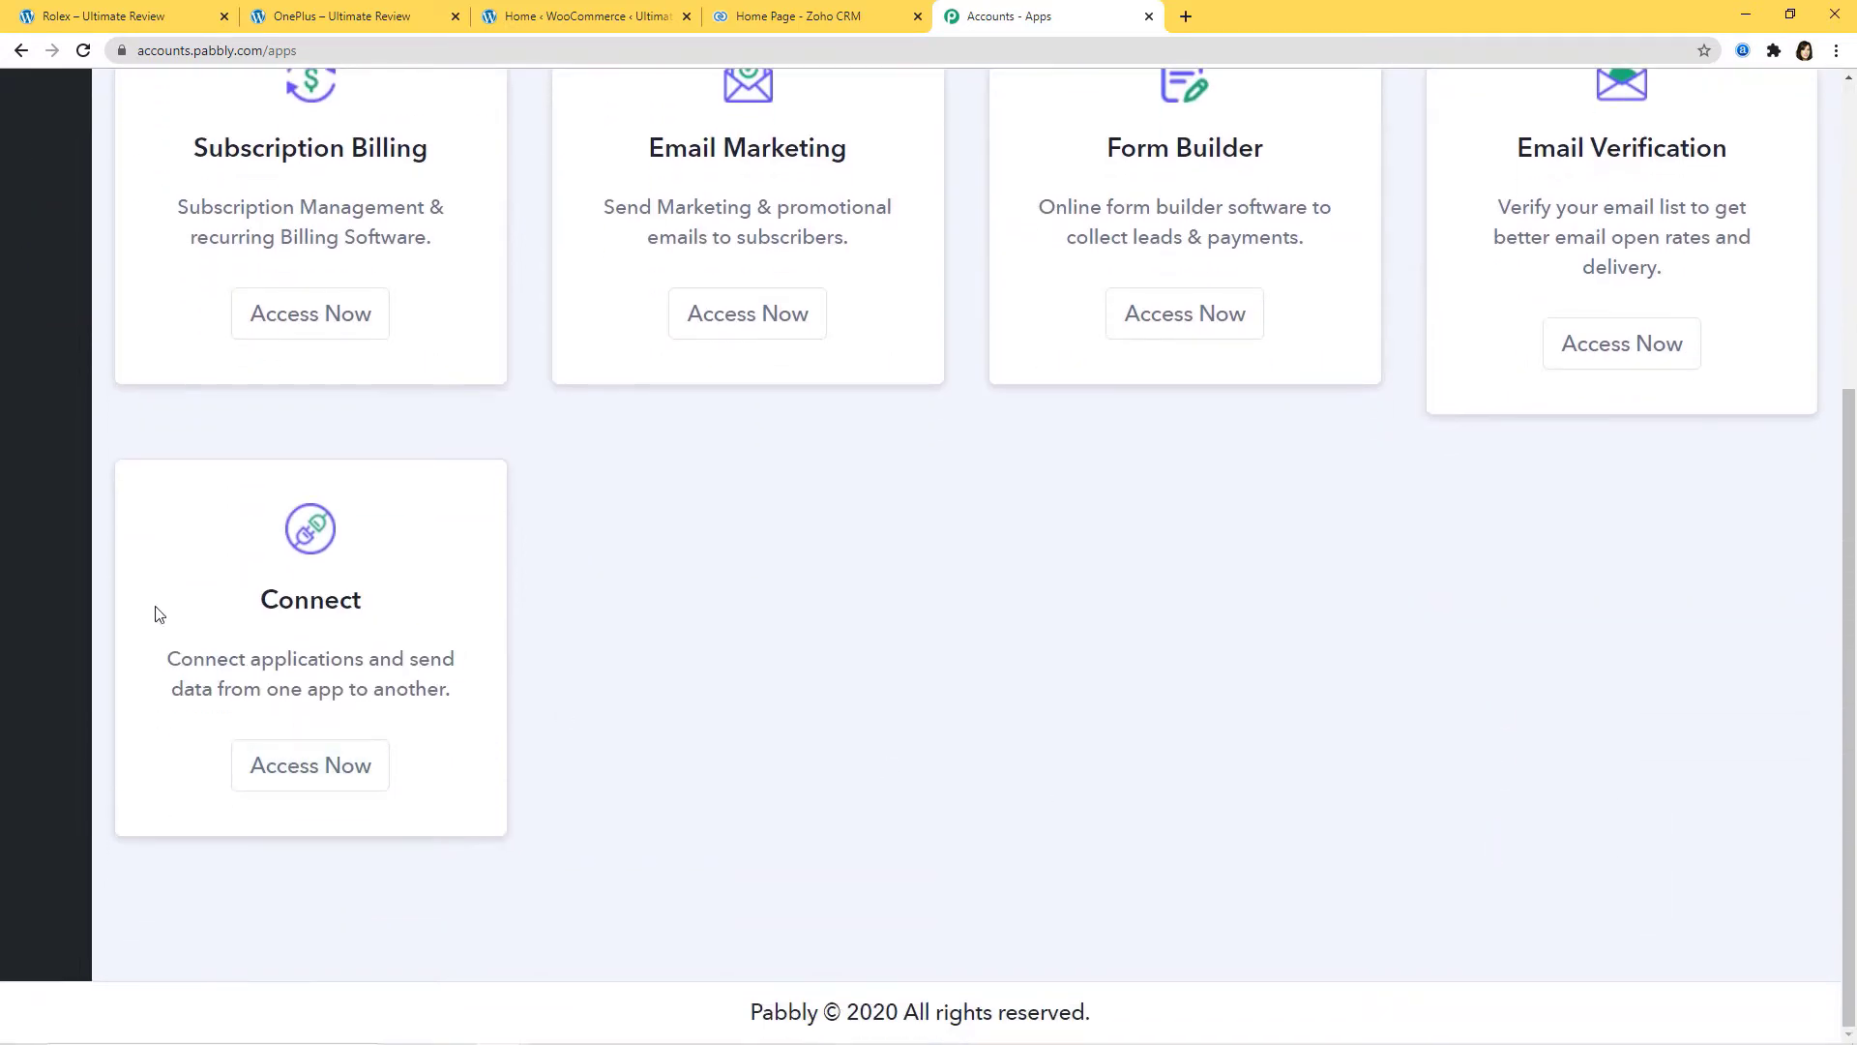
{"action": "left_click", "coordinate": [296, 773]}
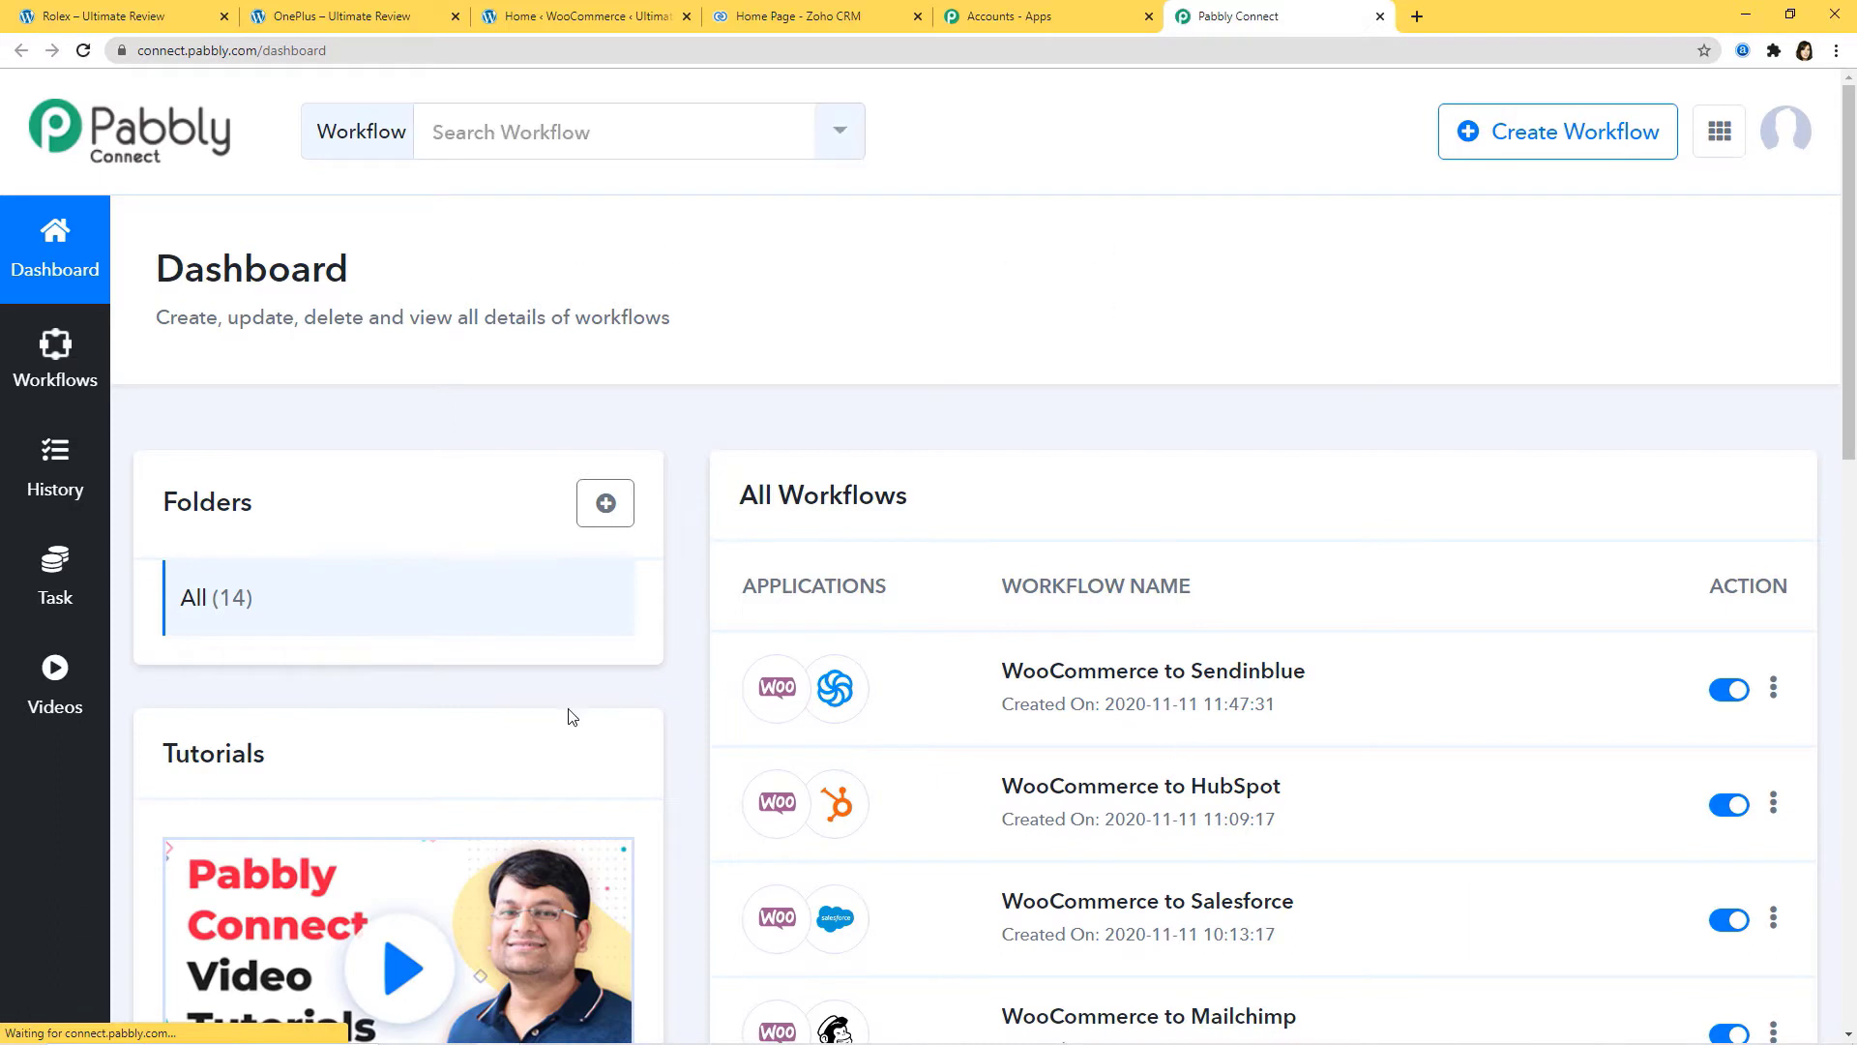
Step: Create a new workflow named 'Shopify Integrations'
{"action": "left_click", "coordinate": [1566, 139]}
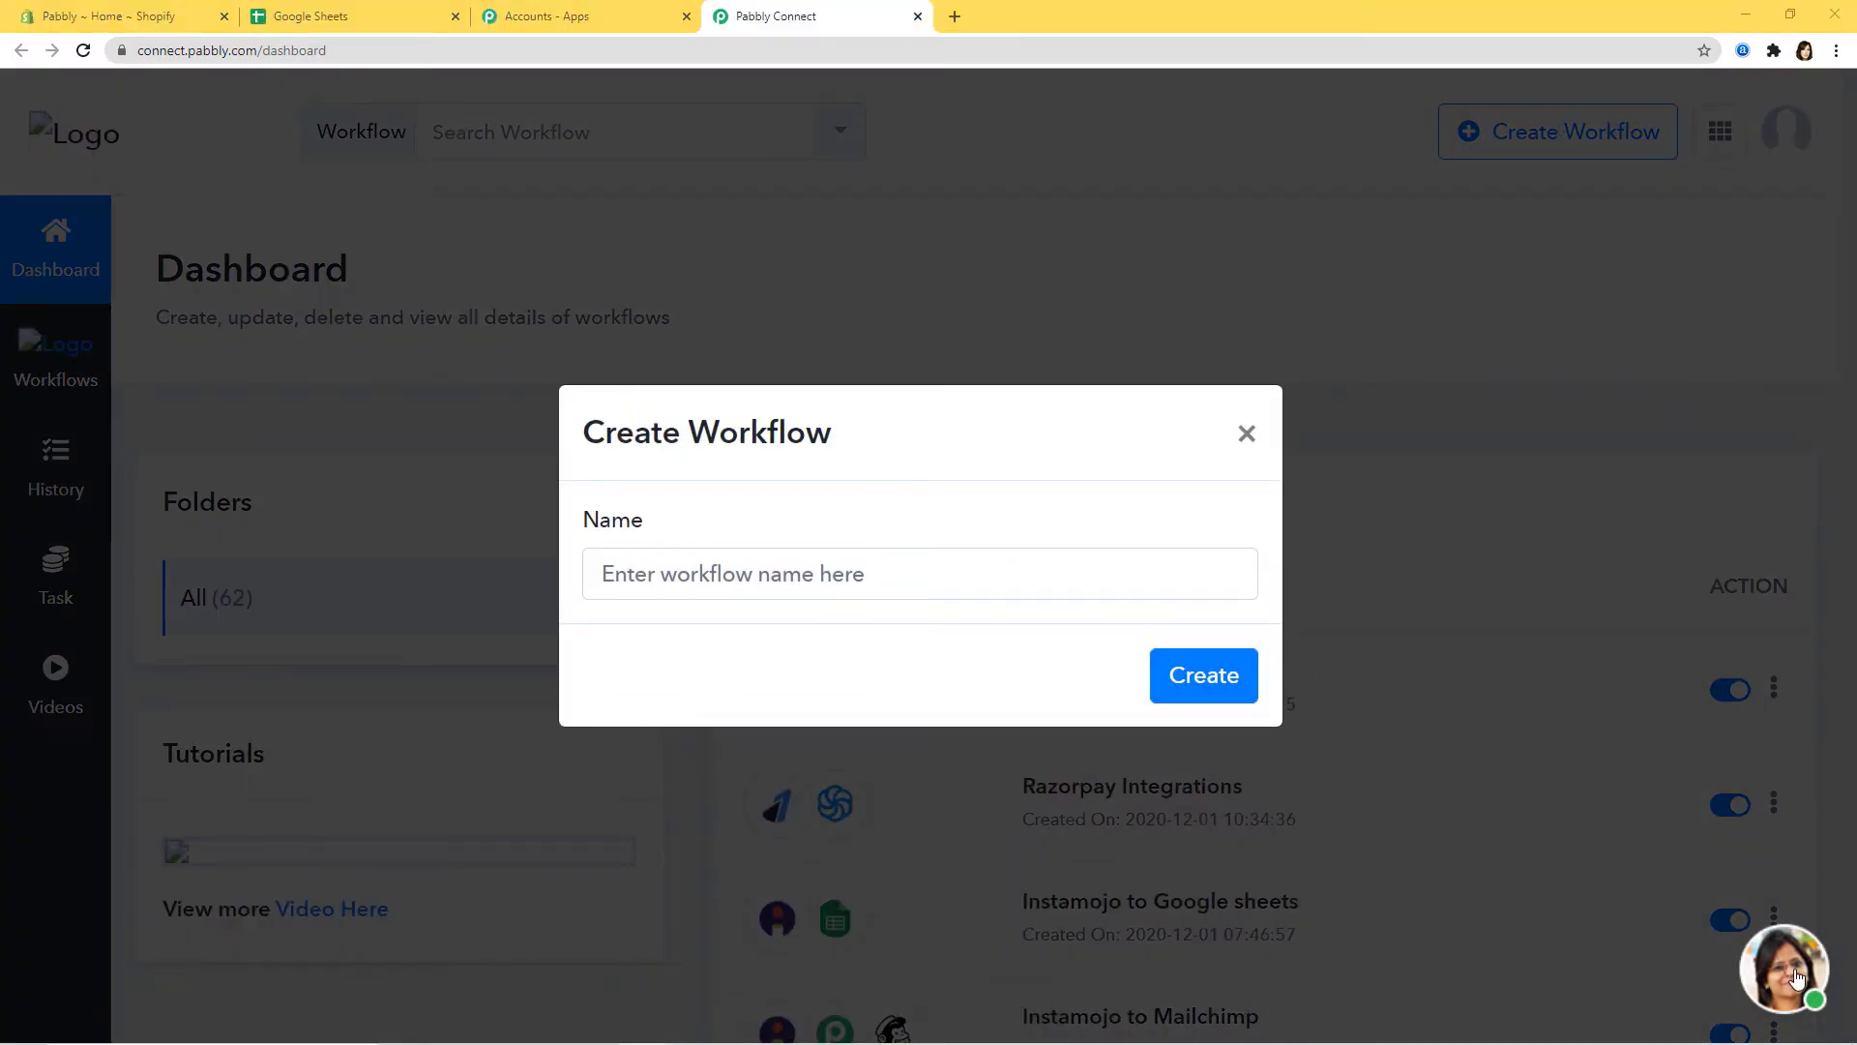
{"action": "left_click", "coordinate": [924, 572]}
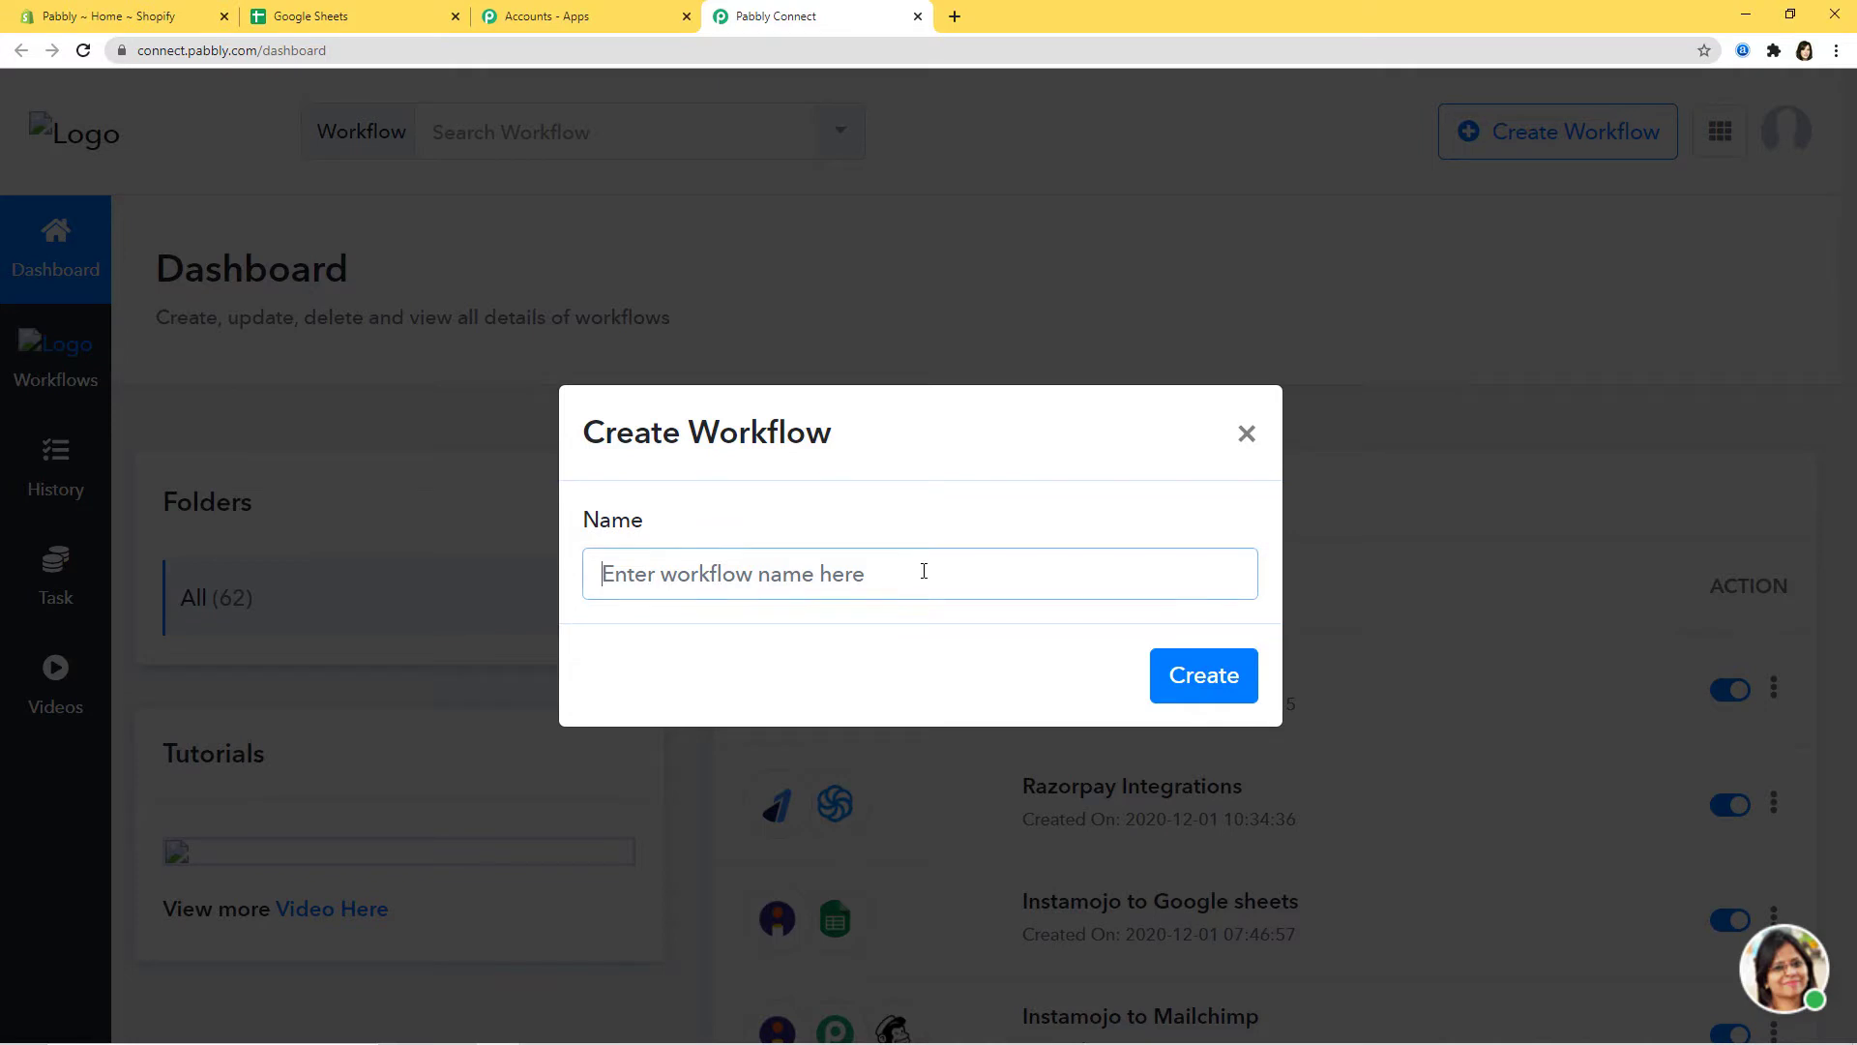
{"action": "type", "text": "Shopi"}
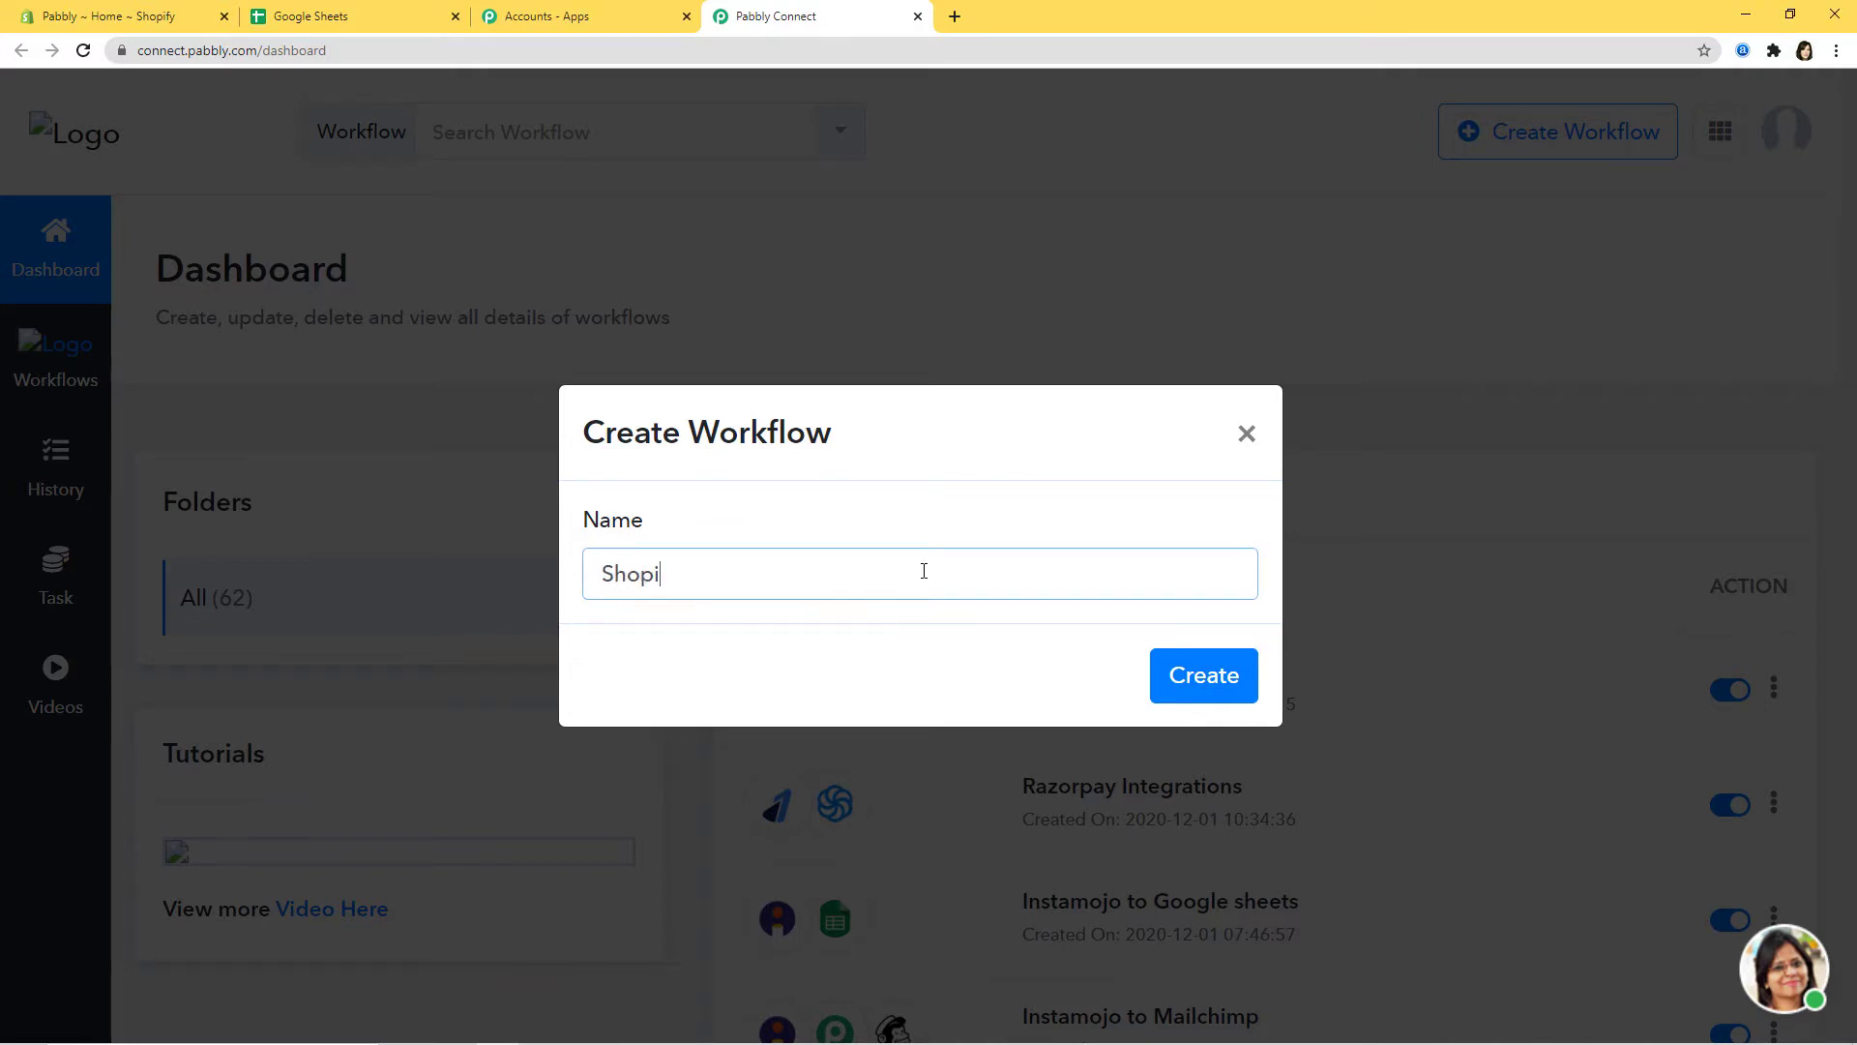
{"action": "type", "text": "fy Integrations"}
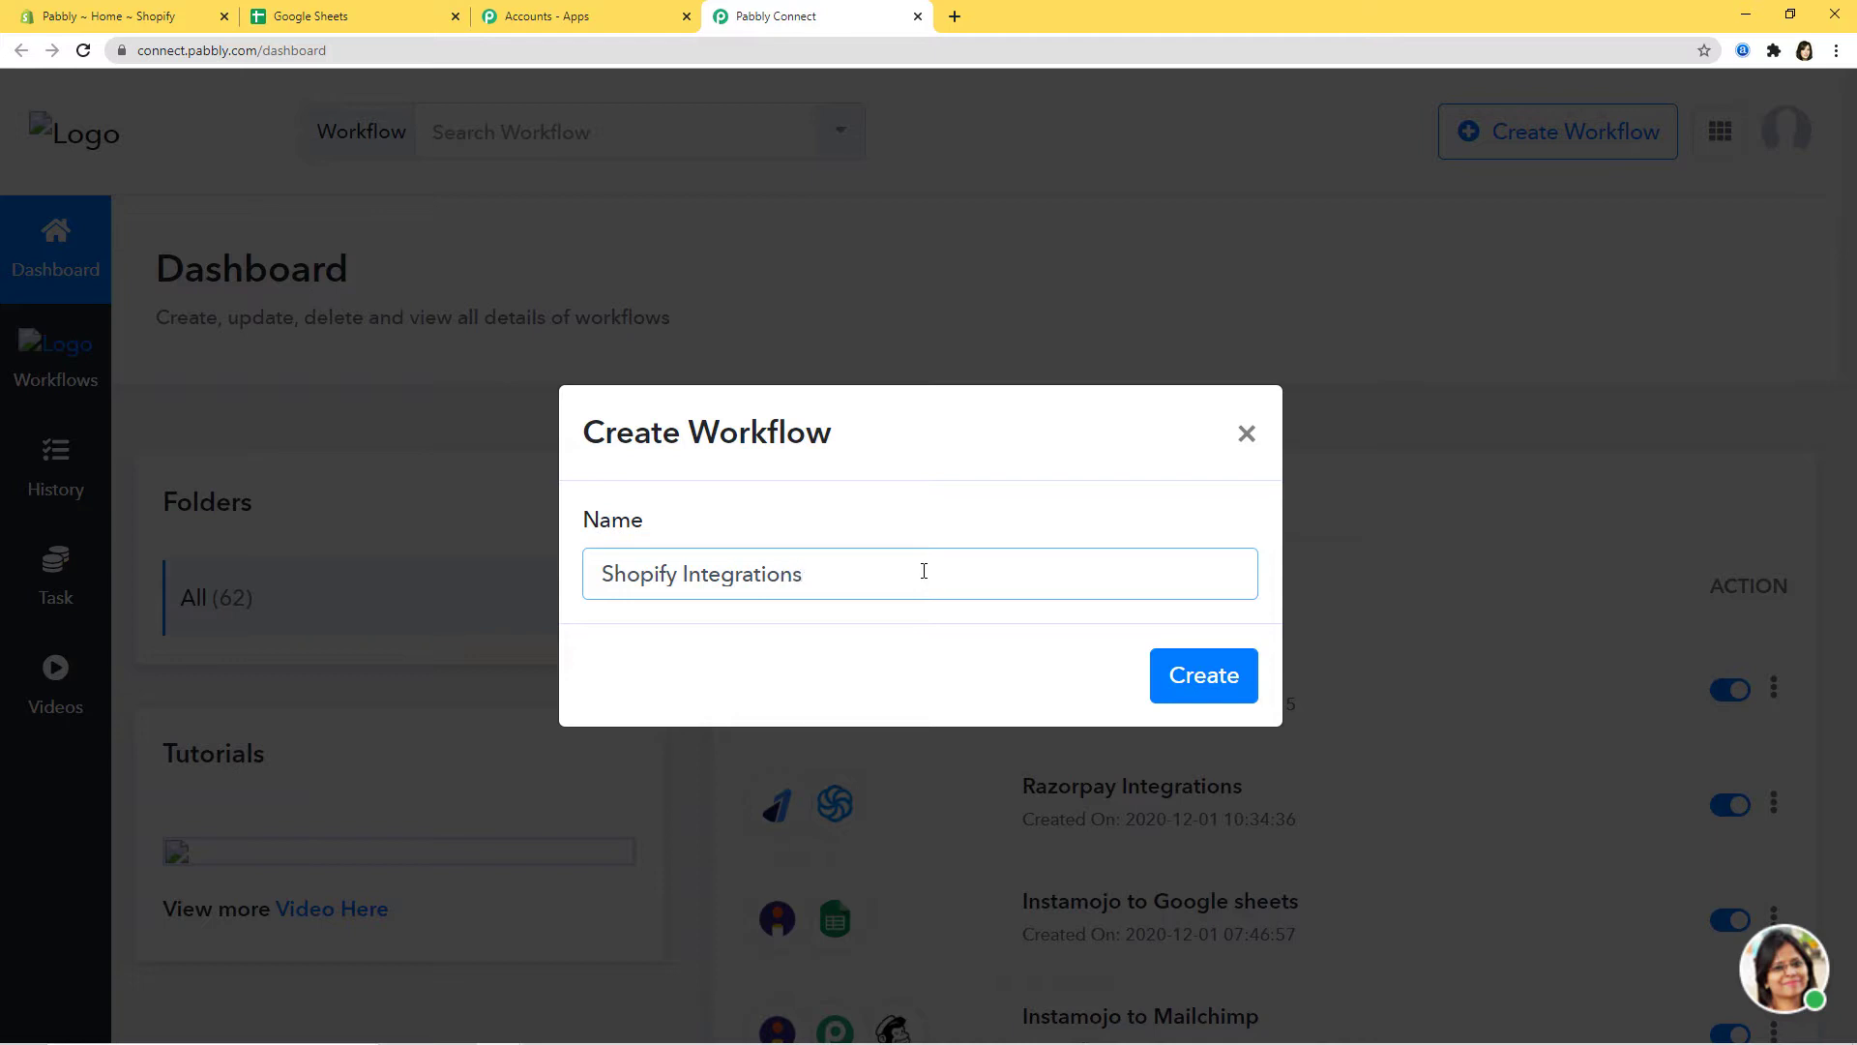
{"action": "left_click", "coordinate": [1201, 680]}
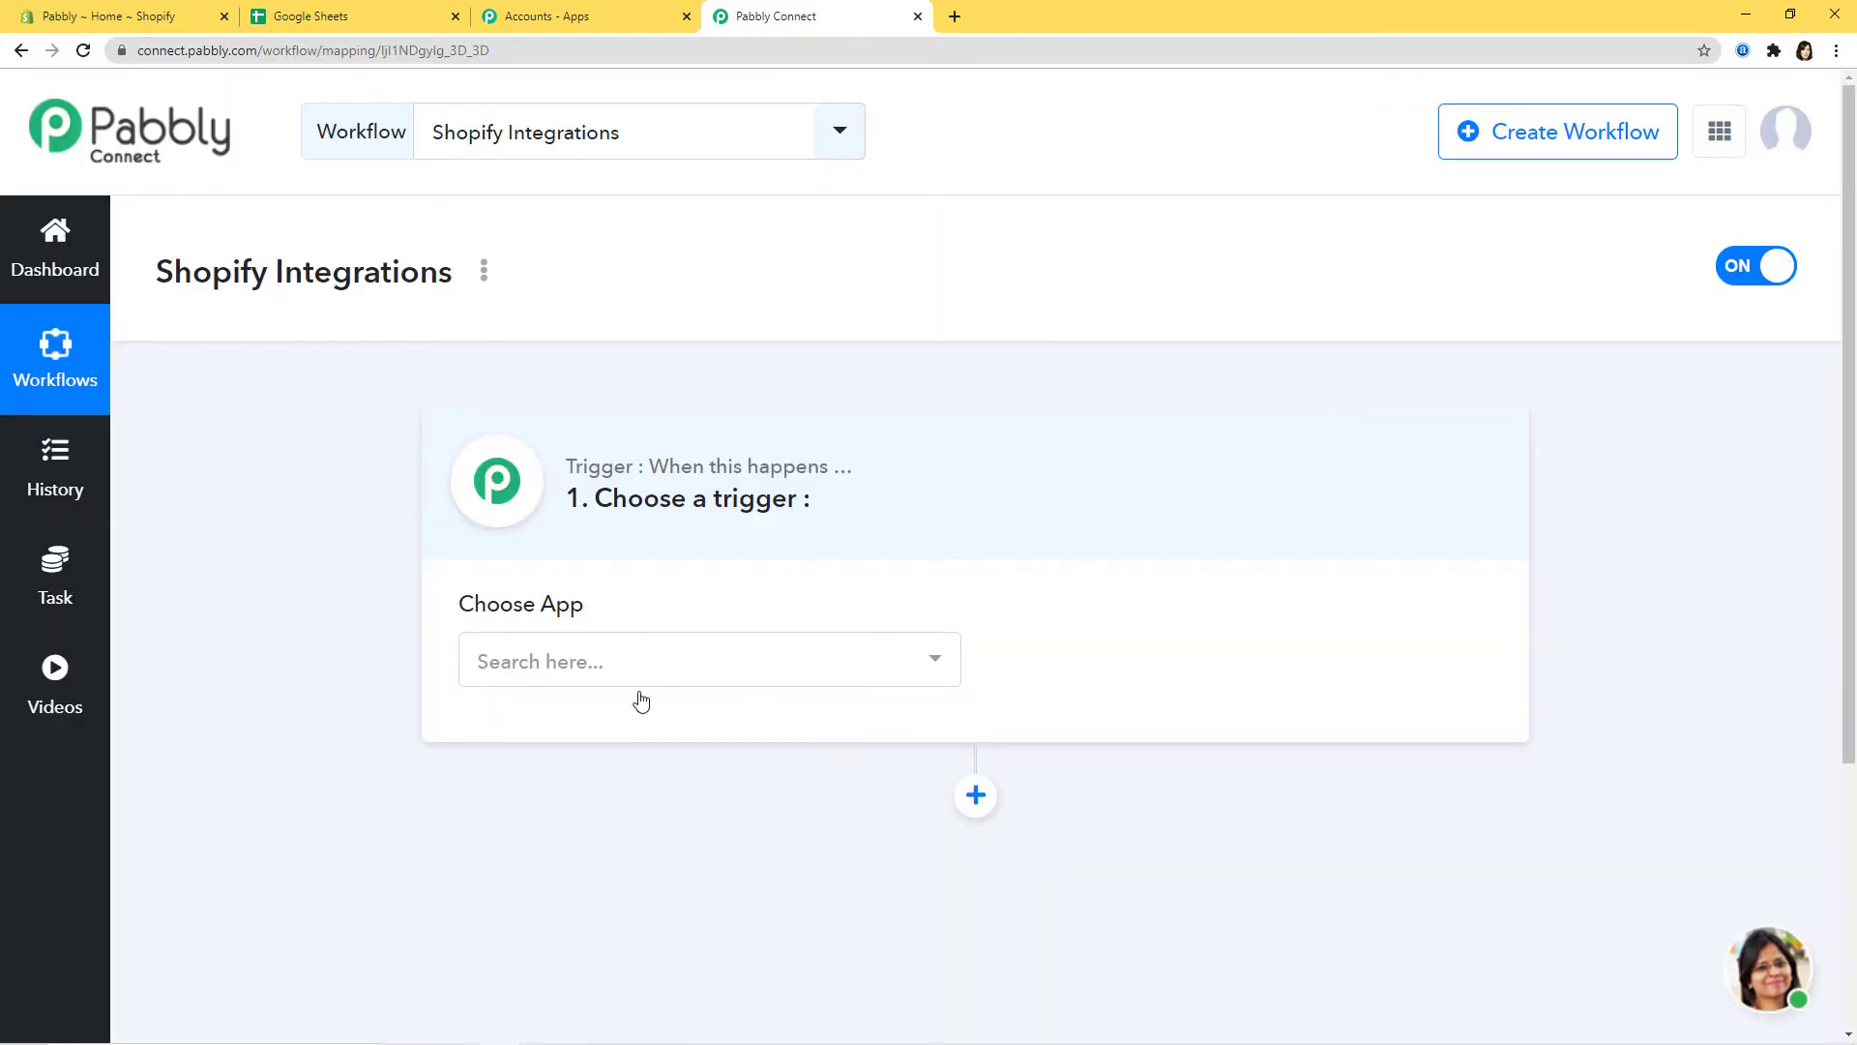
Step: Set the trigger to Shopify with the New Customer event
{"action": "left_click", "coordinate": [721, 663]}
{"action": "type", "text": "Shopi"}
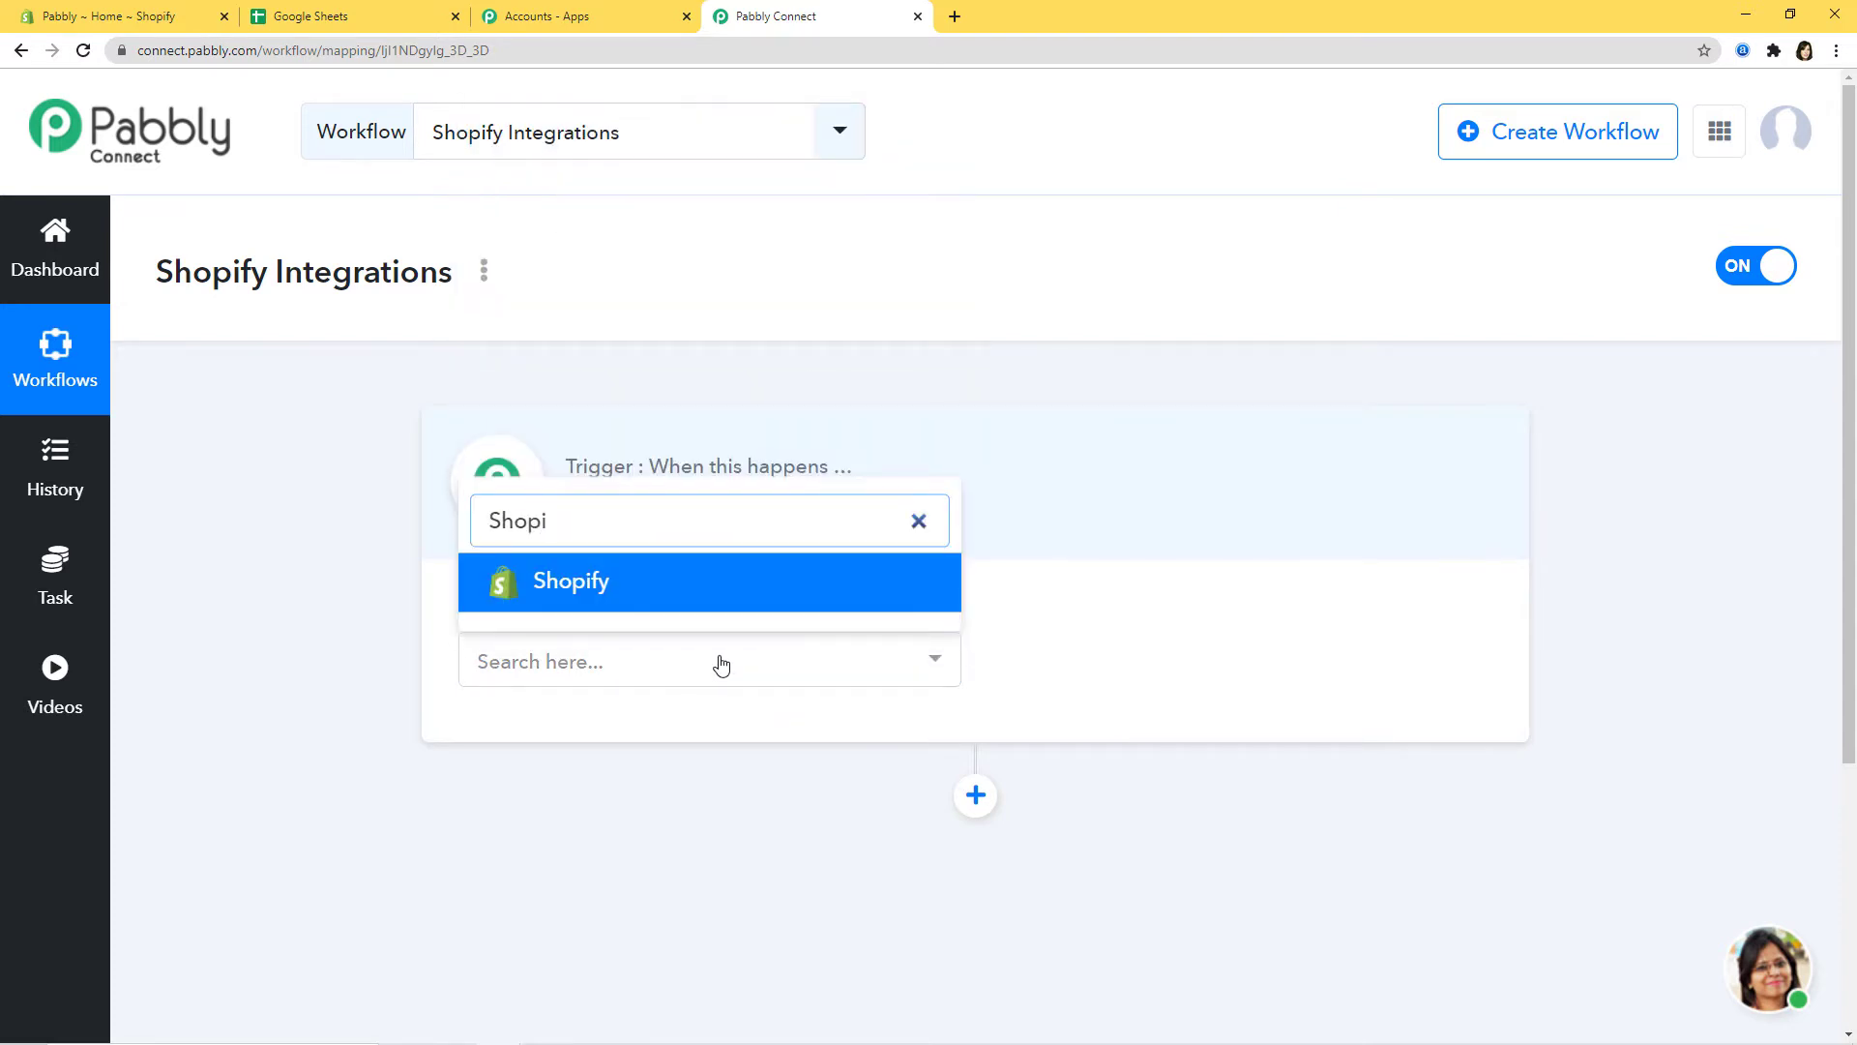
{"action": "left_click", "coordinate": [763, 581]}
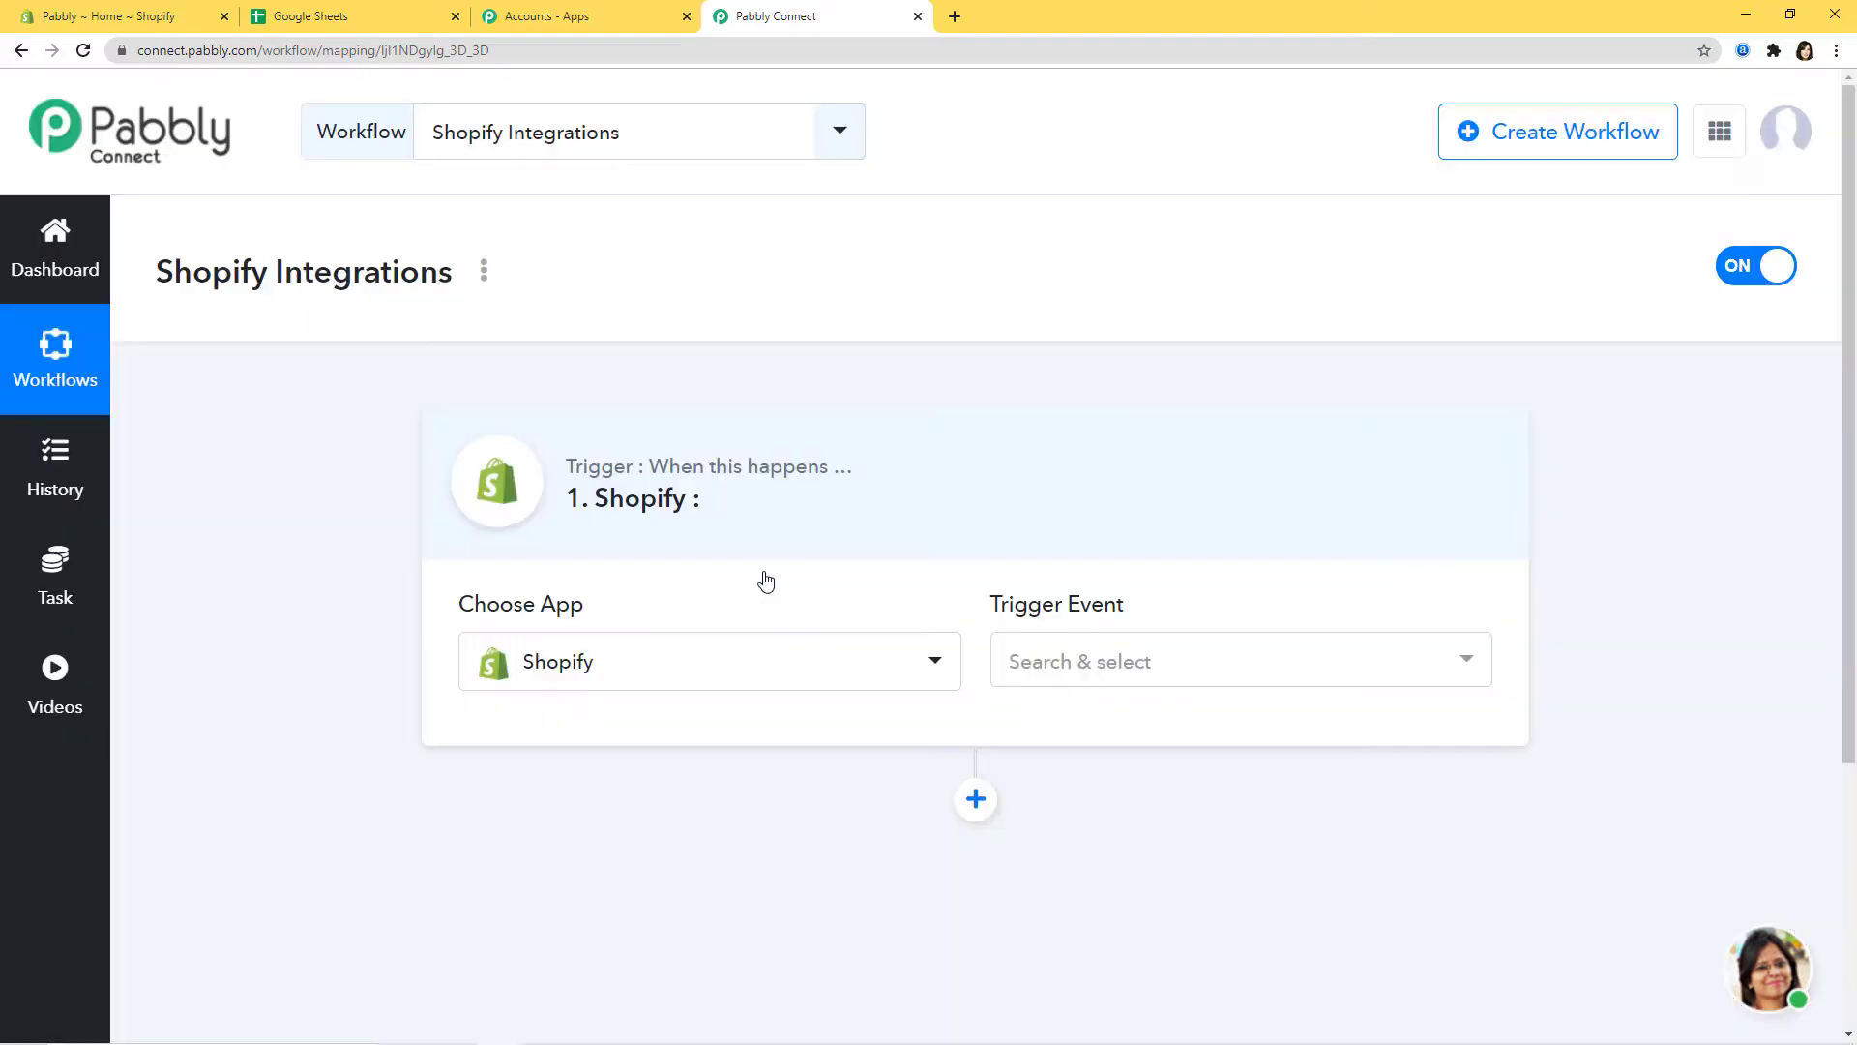
{"action": "left_click", "coordinate": [1323, 669]}
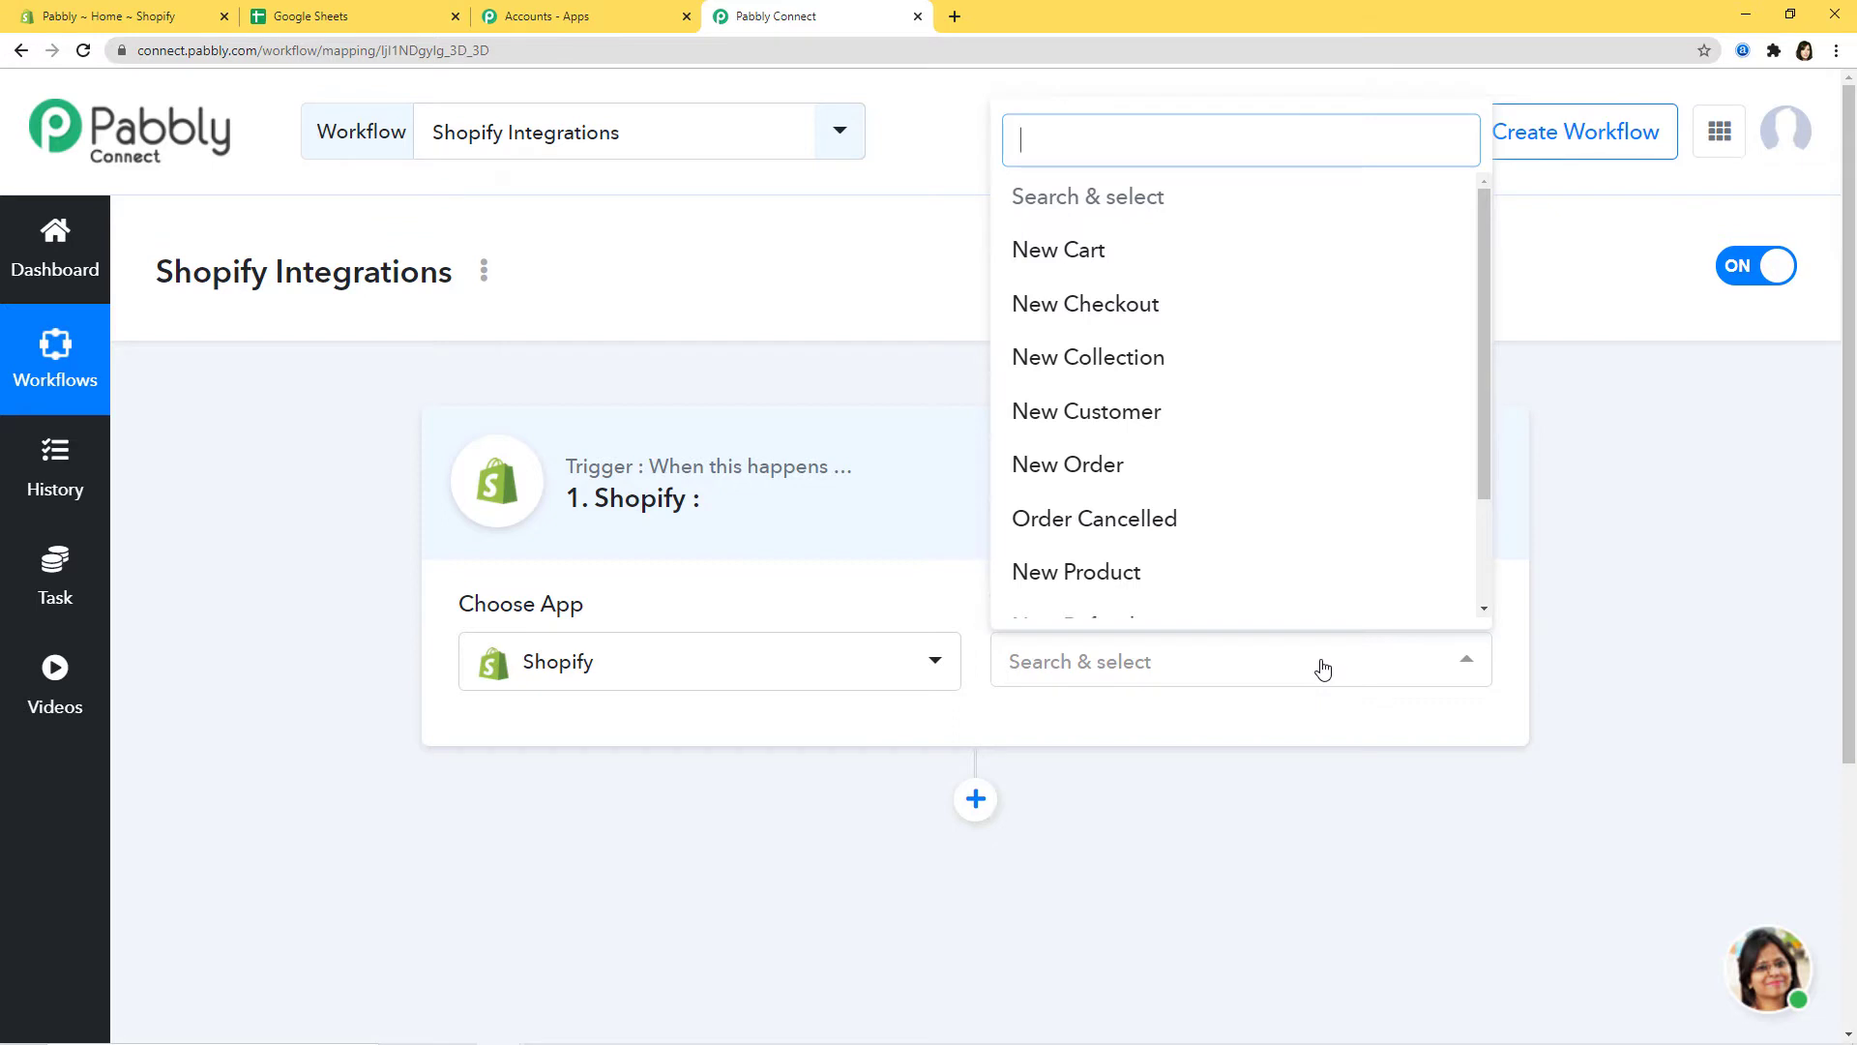
{"action": "type", "text": "new"}
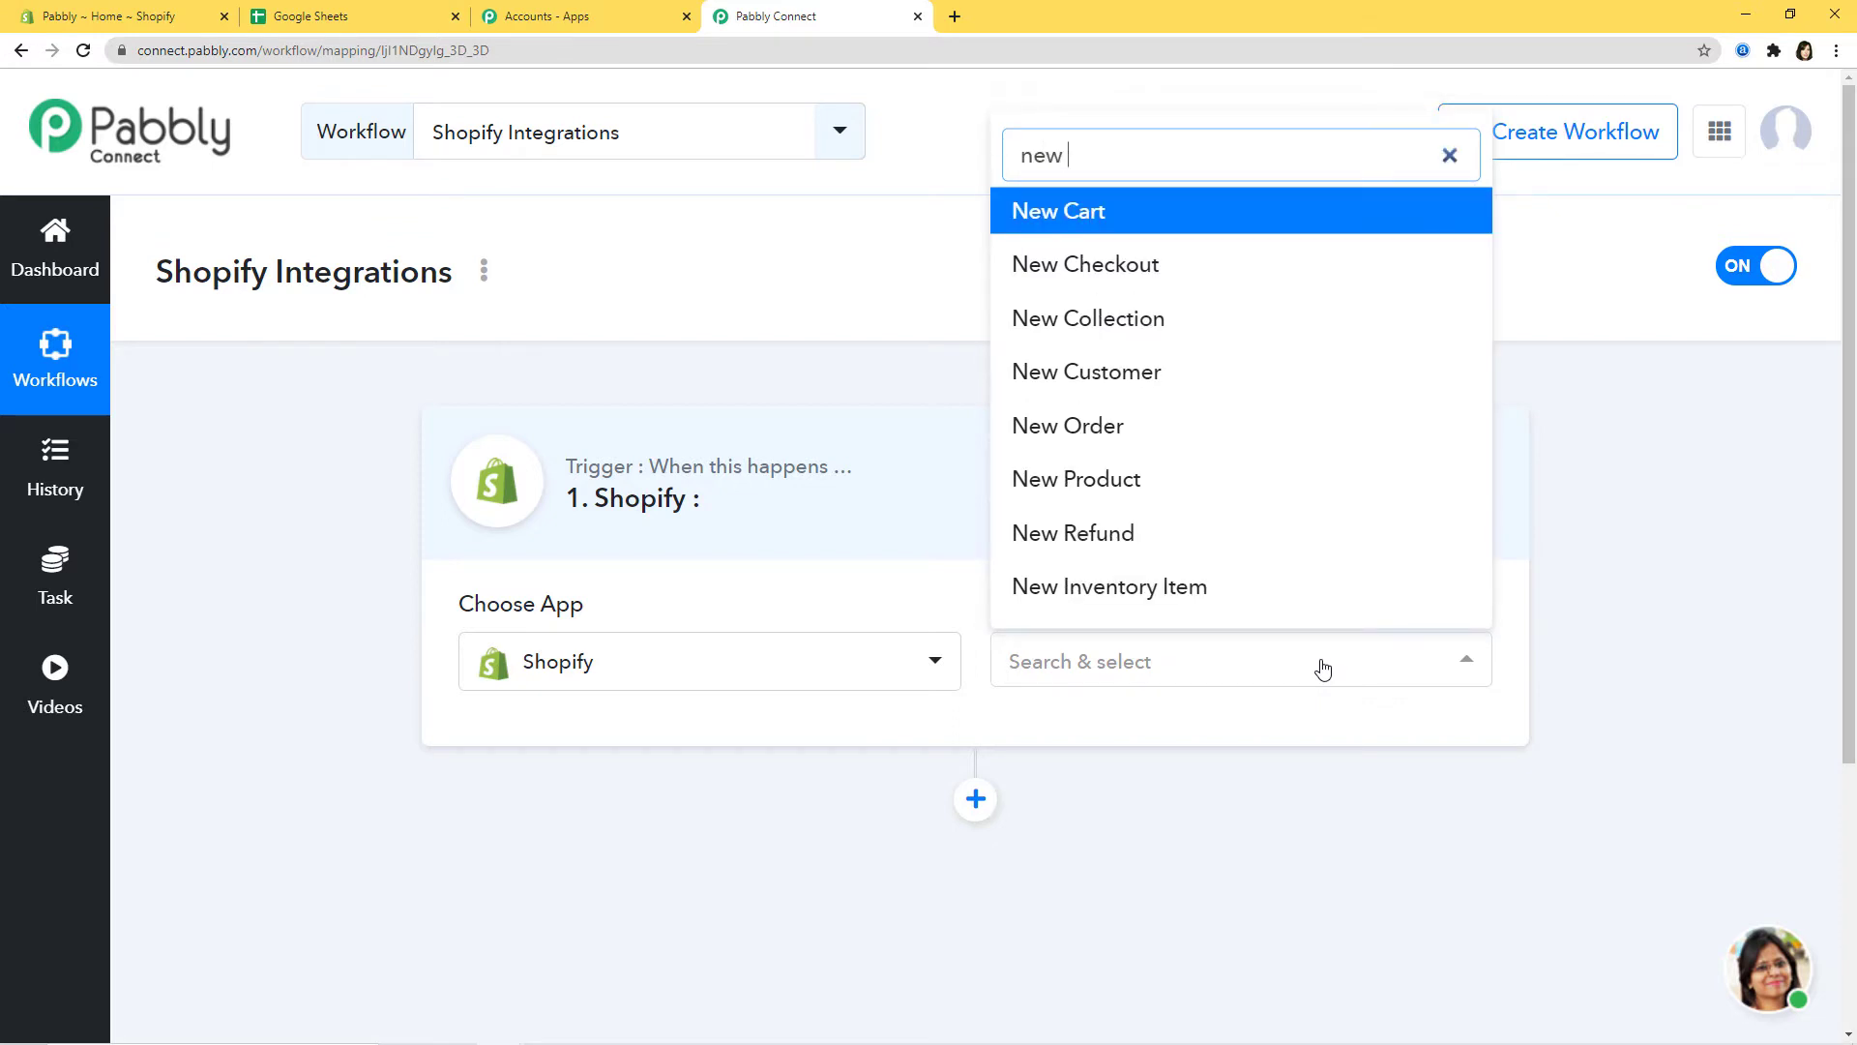
{"action": "type", "text": " cu"}
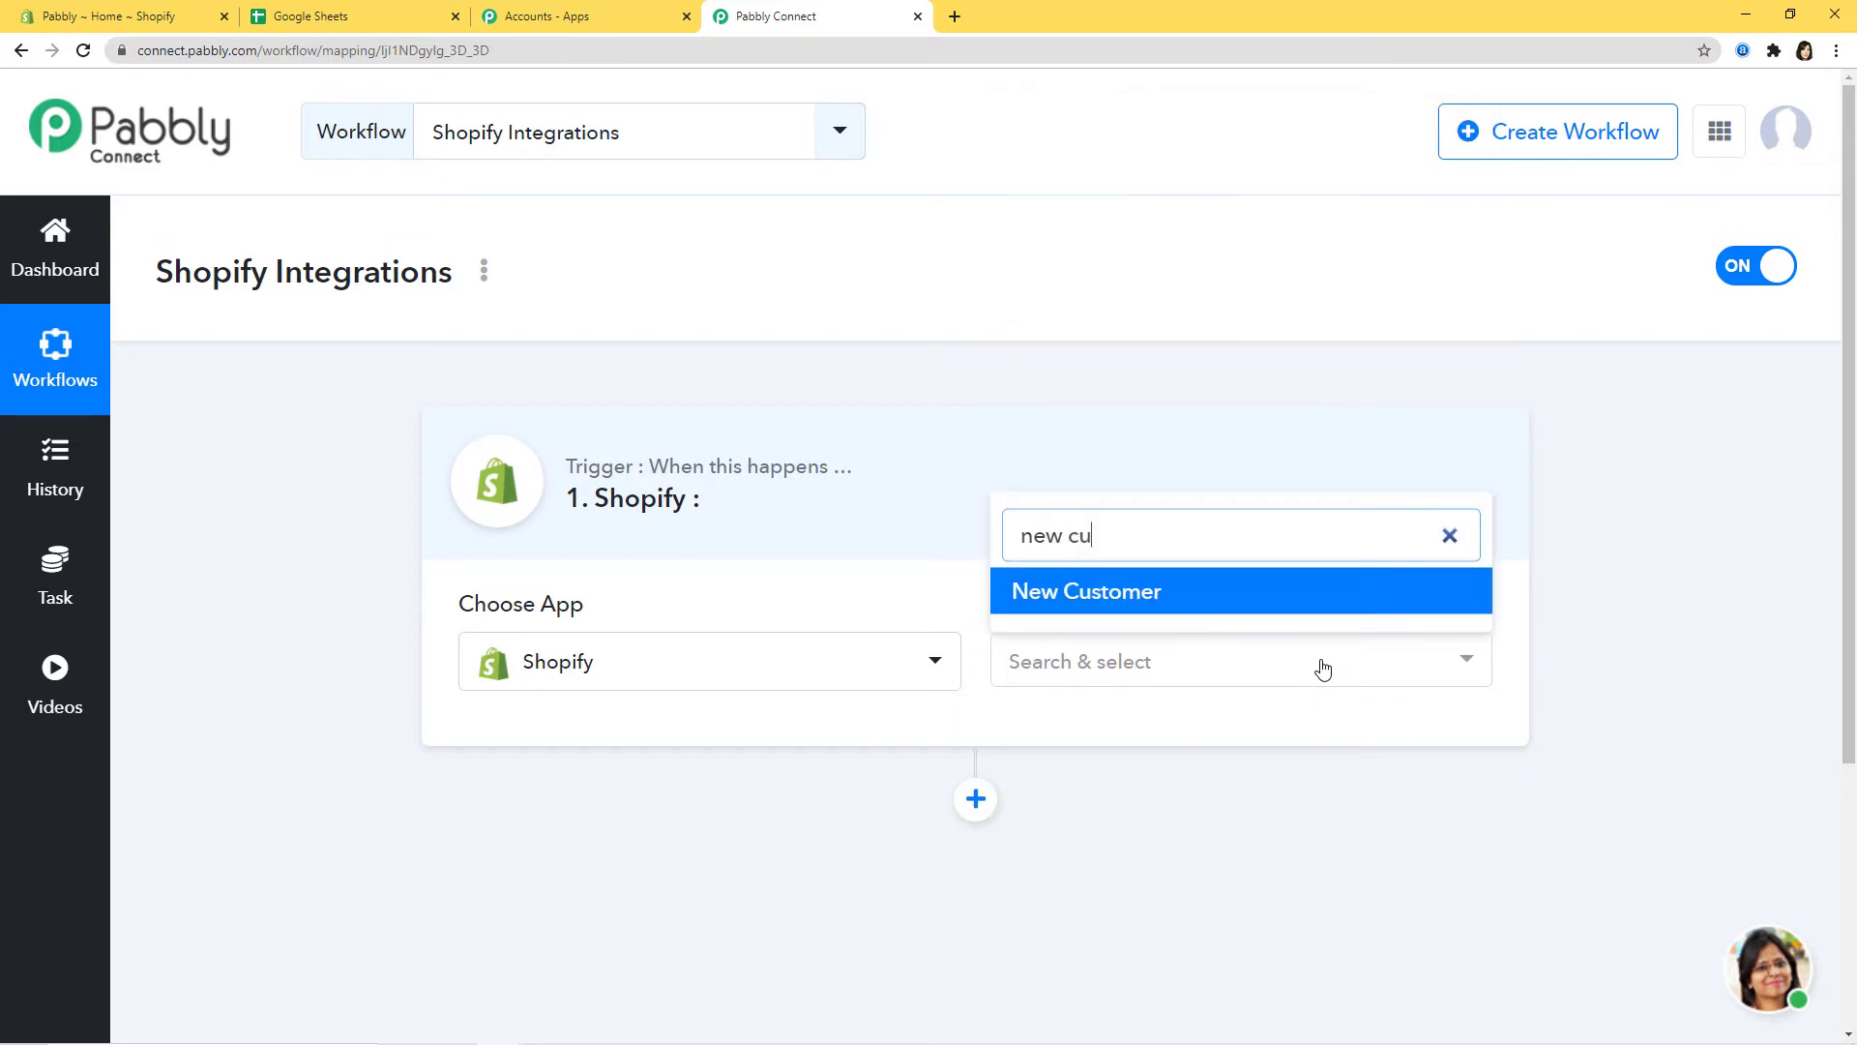
{"action": "left_click", "coordinate": [1122, 592]}
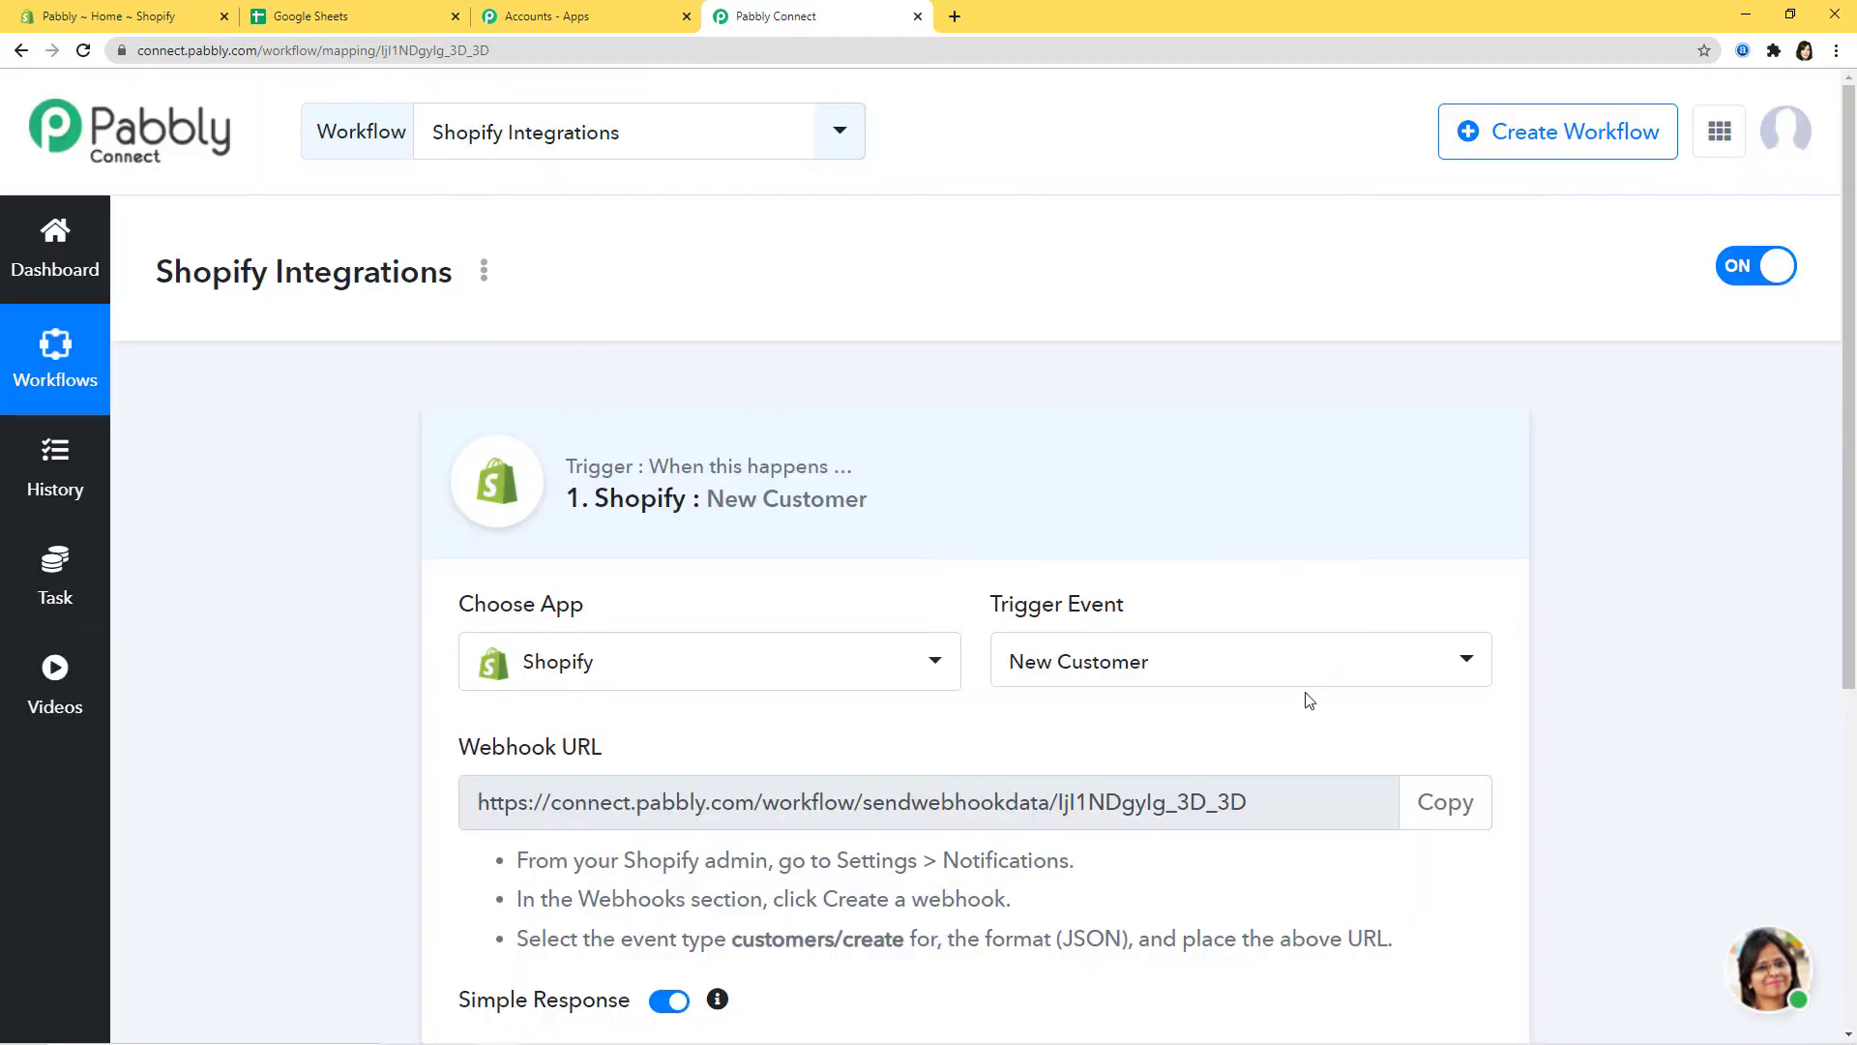
{"action": "left_click", "coordinate": [1312, 662]}
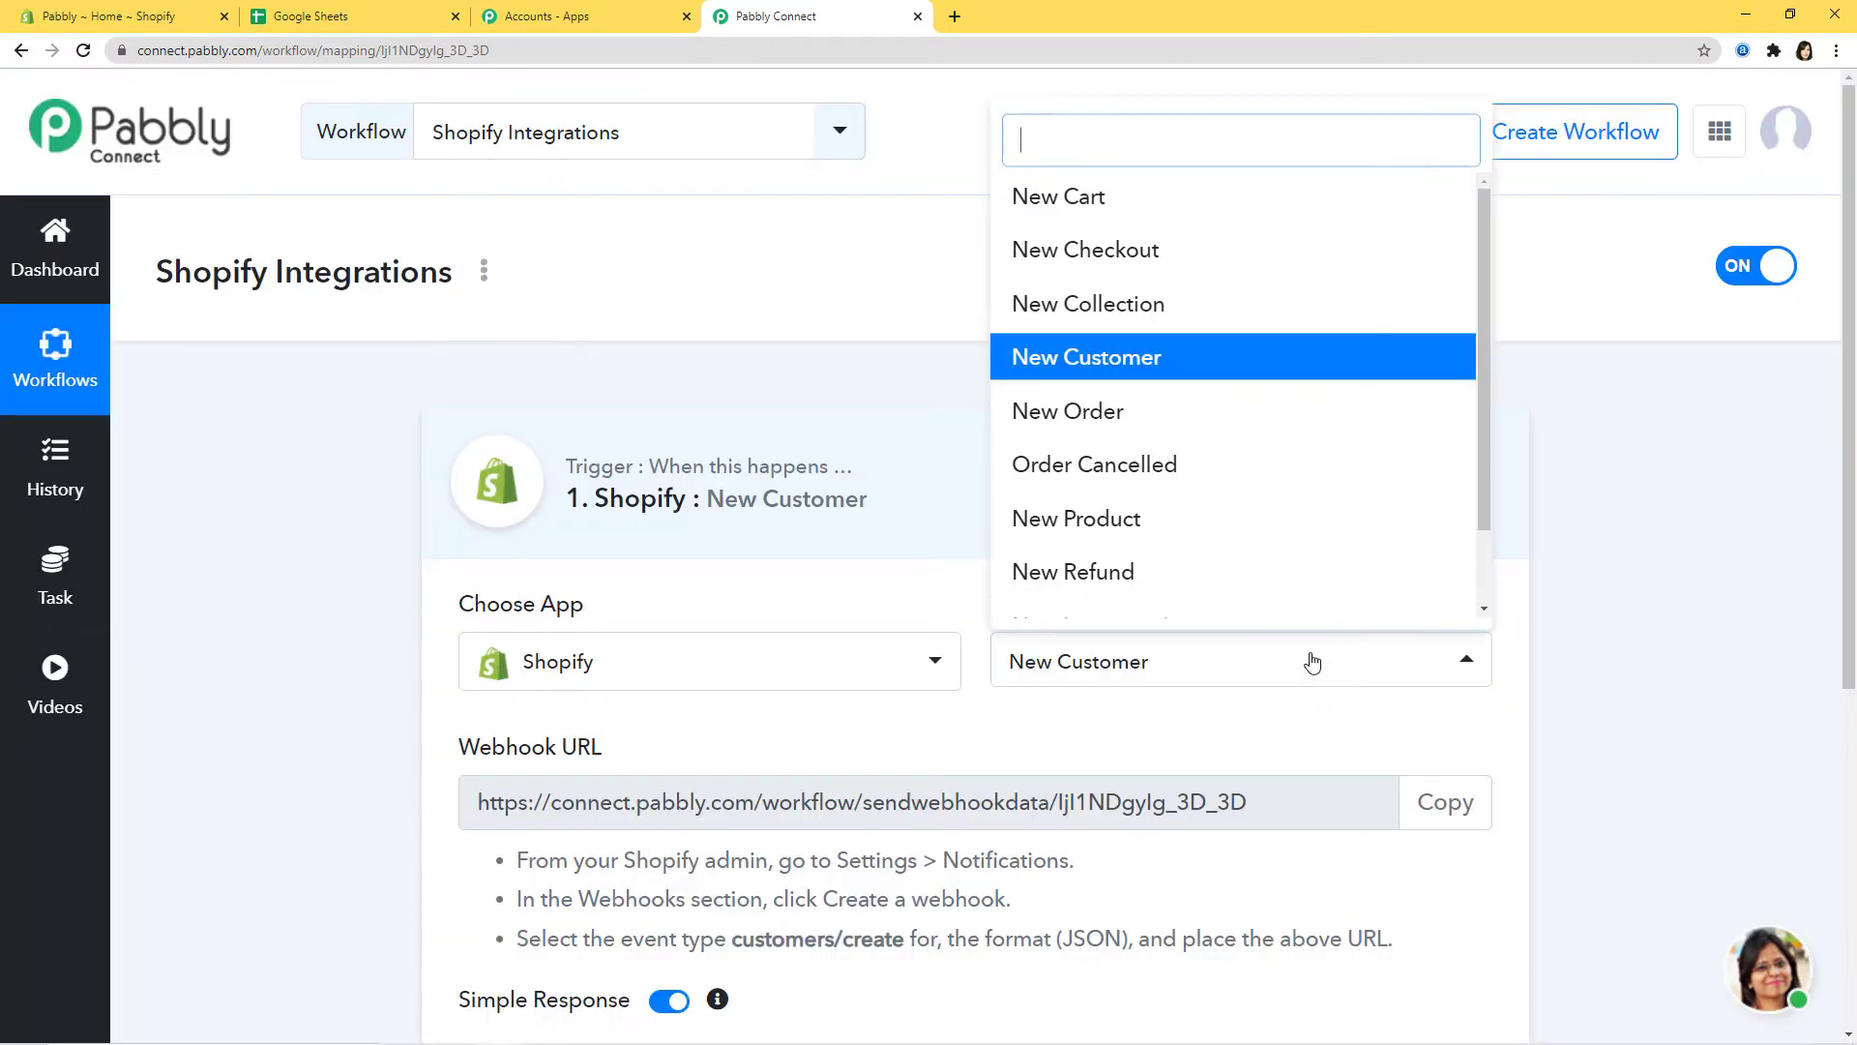
{"action": "left_click_drag", "start_coordinate": [1484, 430], "coordinate": [1505, 384]}
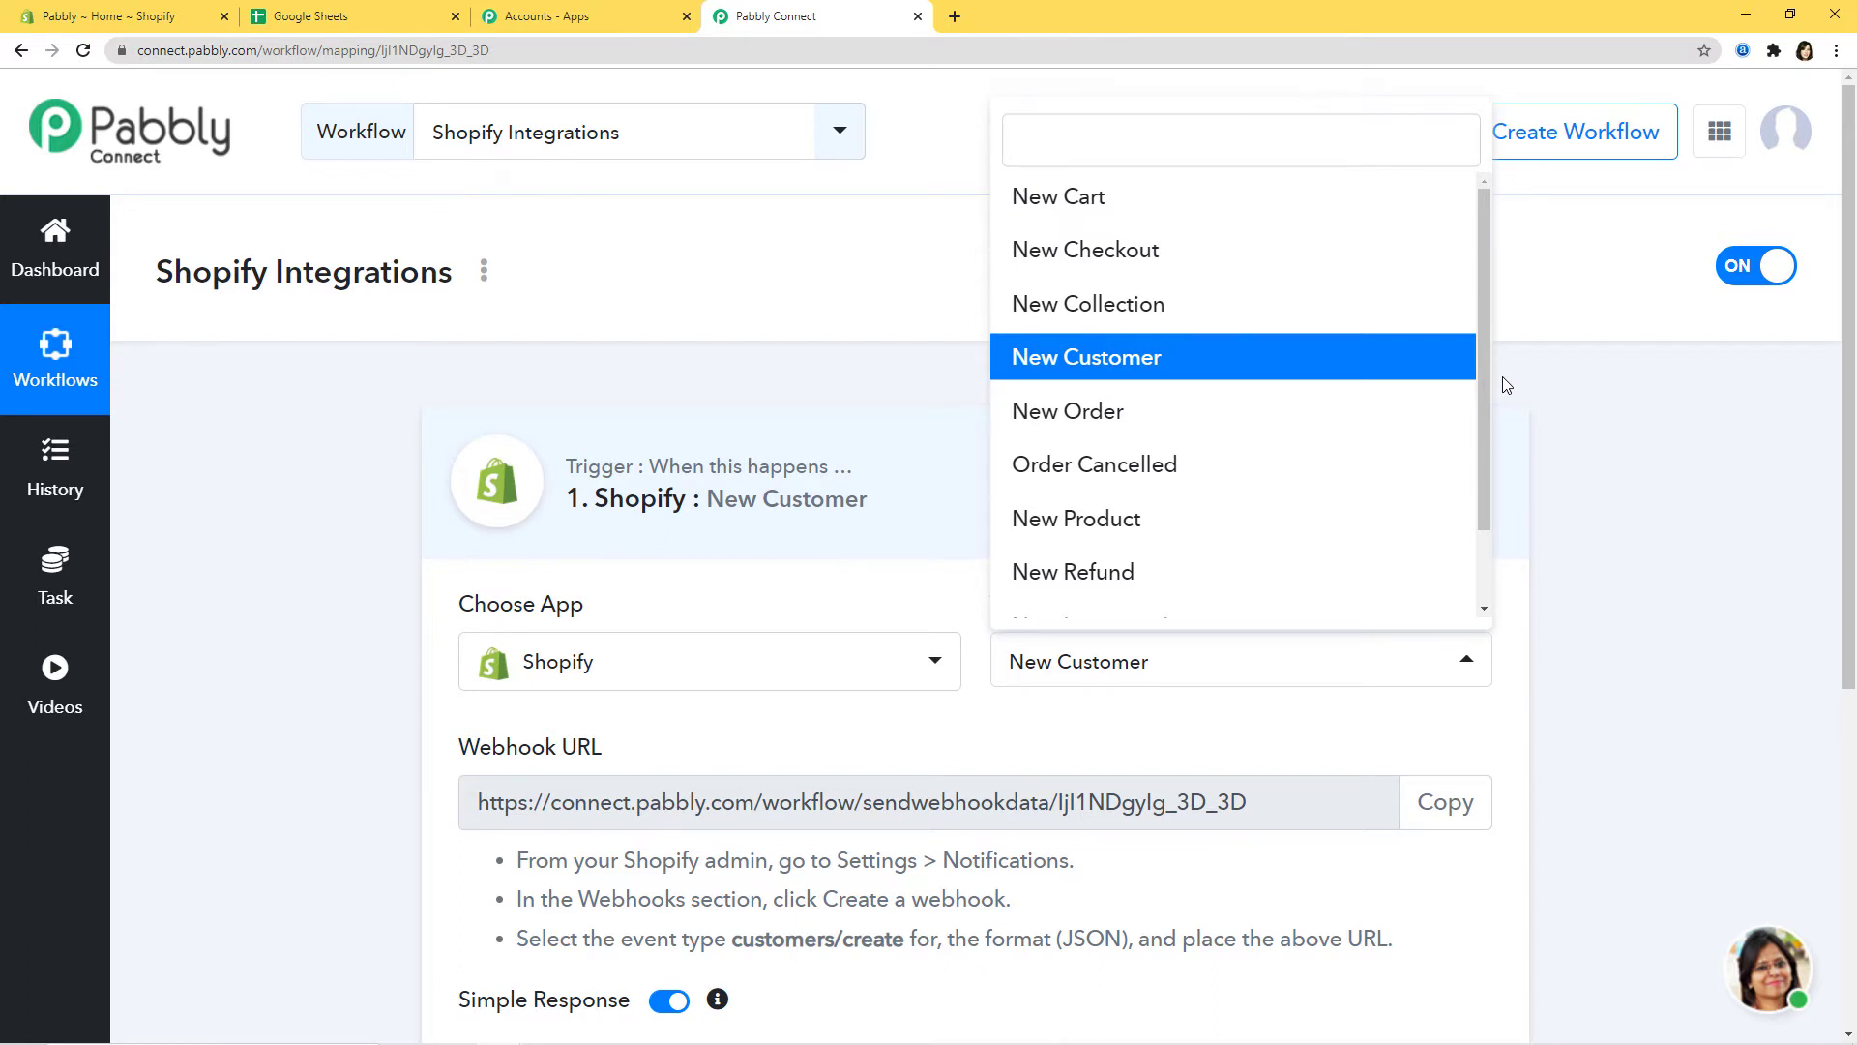
Step: Review the Webhook URL and Shopify setup instructions, then copy the webhook URL
{"action": "left_click", "coordinate": [1286, 718]}
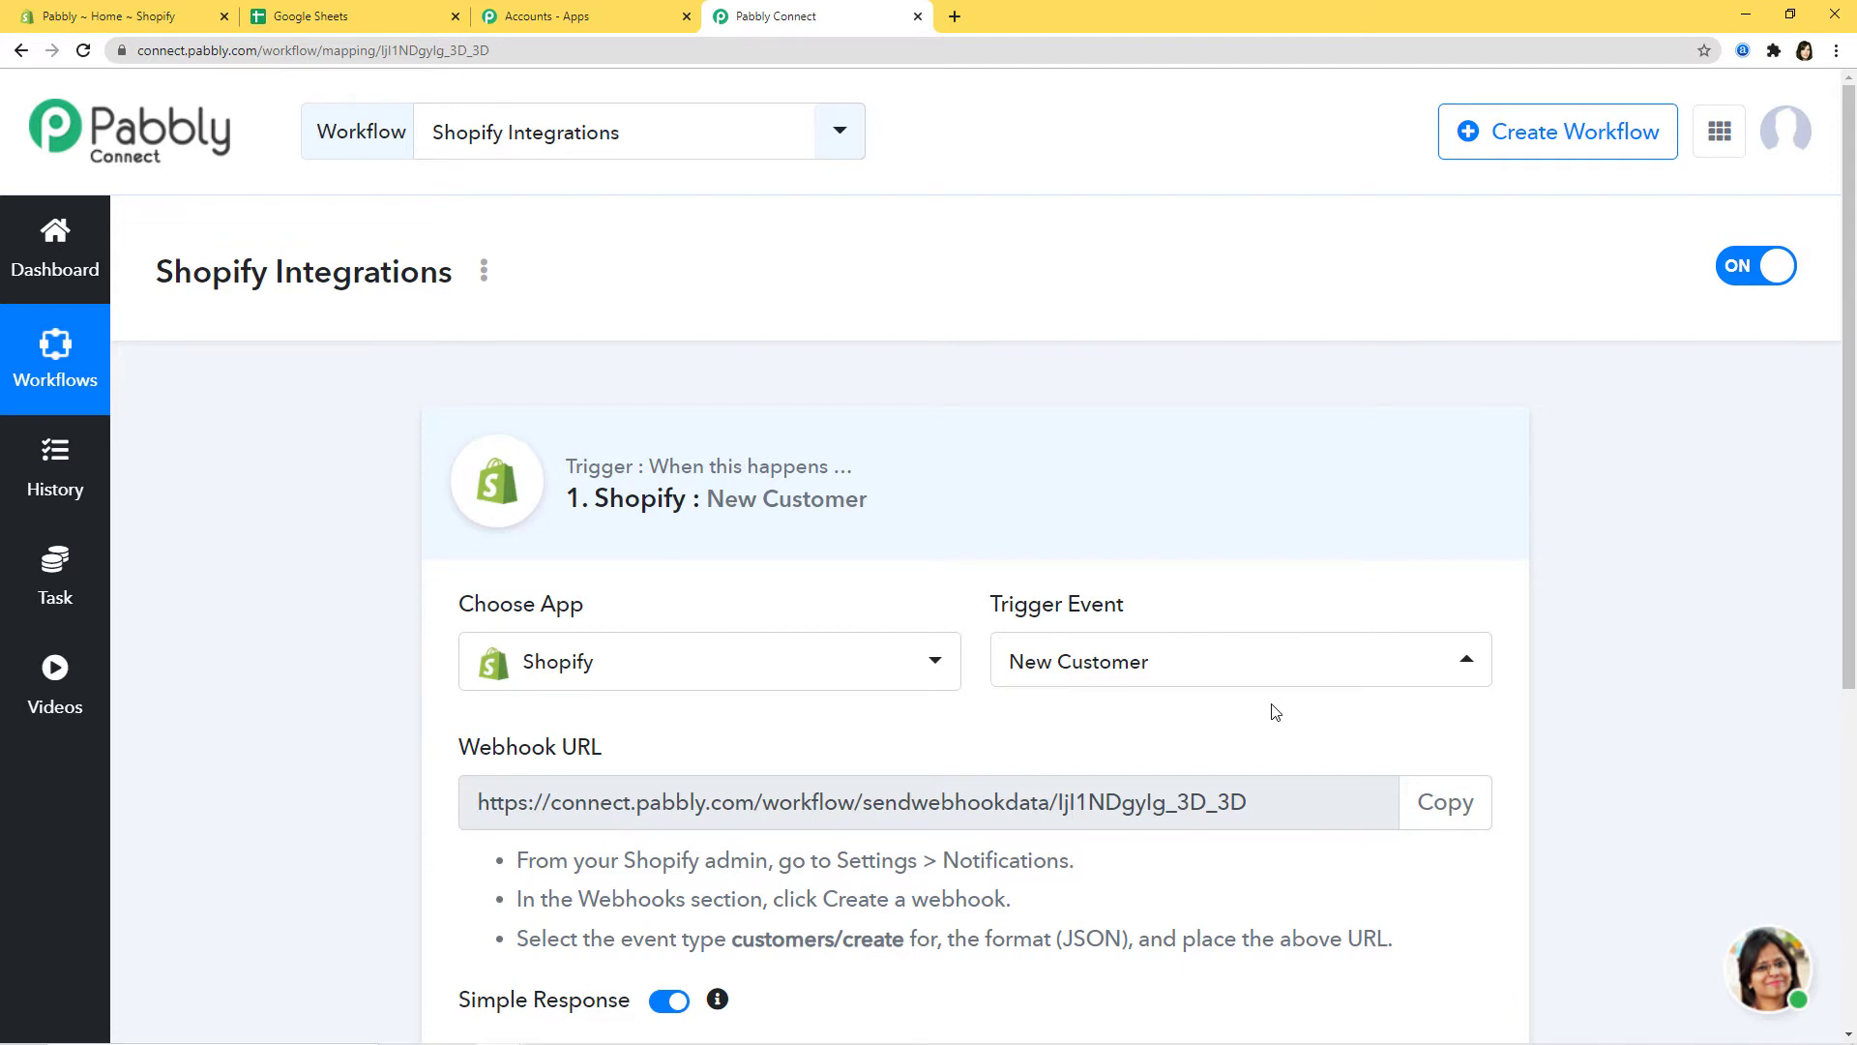
{"action": "scroll", "coordinate": [1269, 709], "scroll_direction": "down", "scroll_amount": 2}
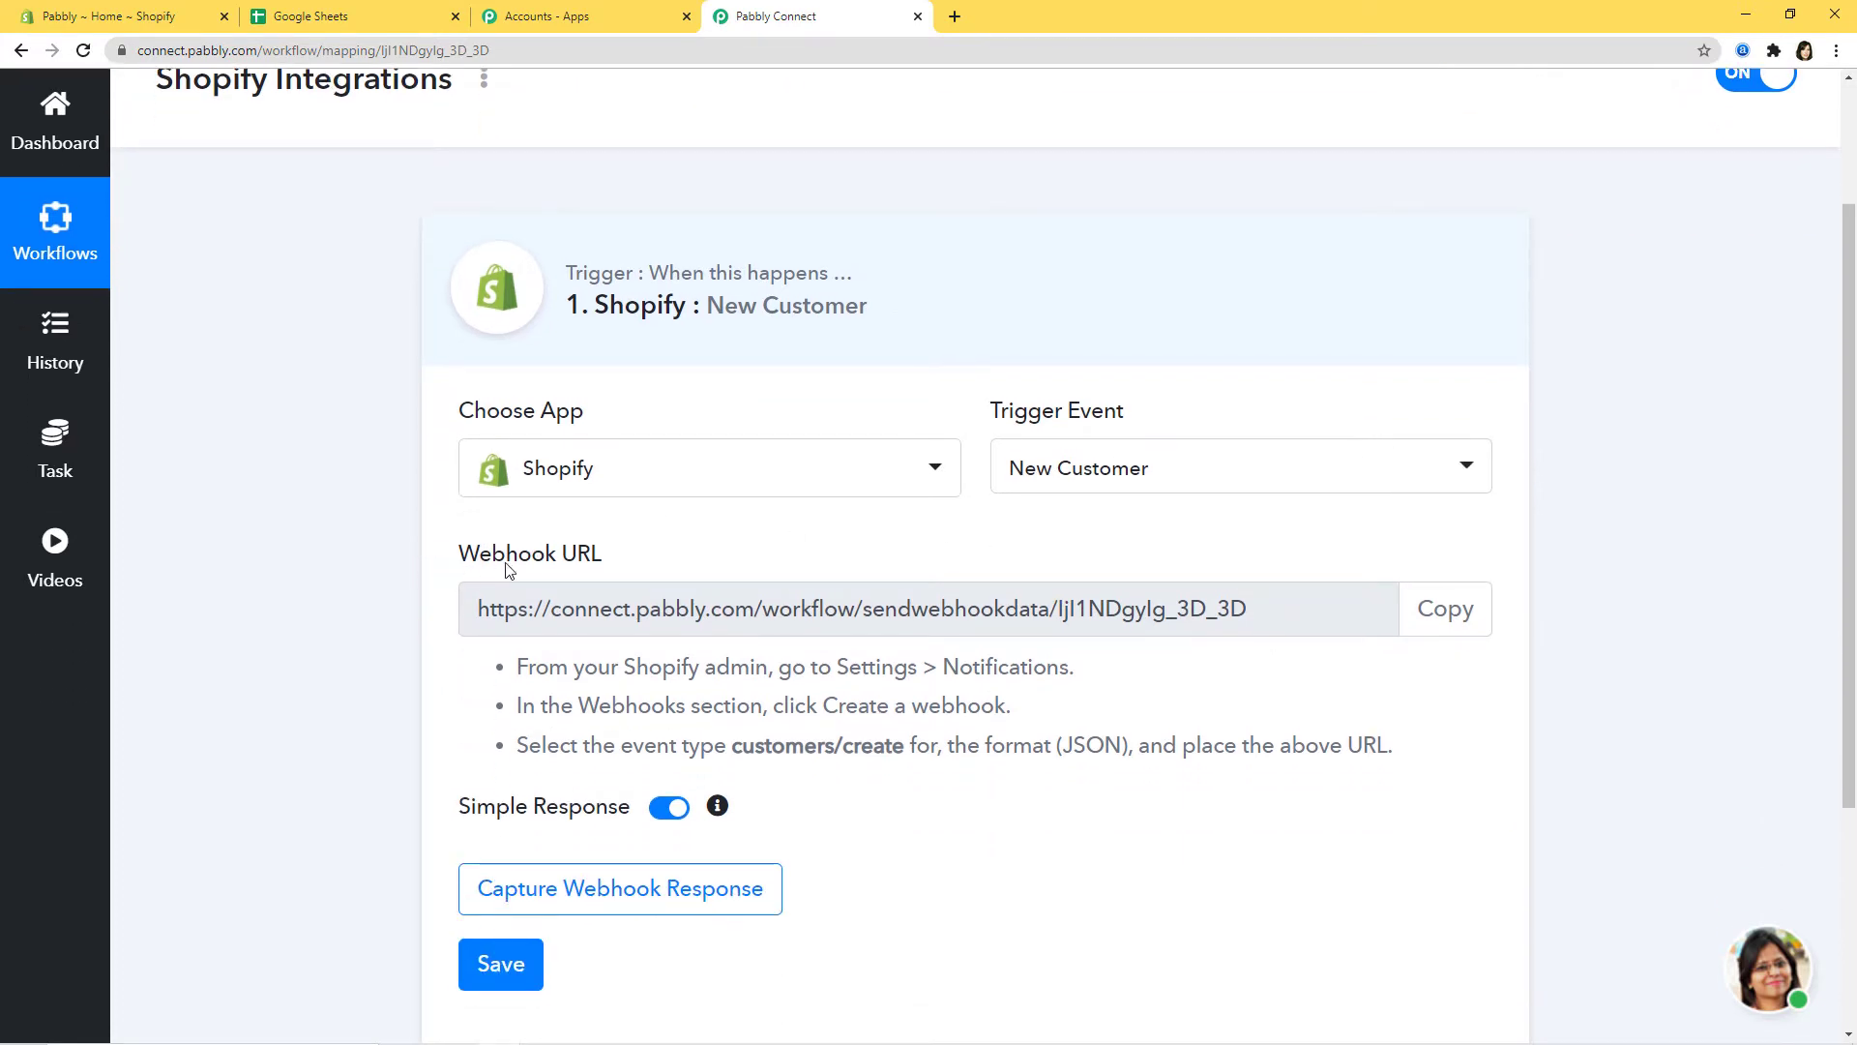
{"action": "left_click_drag", "start_coordinate": [456, 575], "coordinate": [650, 571]}
{"action": "left_click", "coordinate": [690, 564]}
{"action": "left_click_drag", "start_coordinate": [487, 610], "coordinate": [1177, 630]}
{"action": "left_click", "coordinate": [1262, 673]}
{"action": "left_click_drag", "start_coordinate": [549, 668], "coordinate": [1404, 779]}
{"action": "left_click", "coordinate": [1439, 764]}
{"action": "left_click", "coordinate": [1448, 628]}
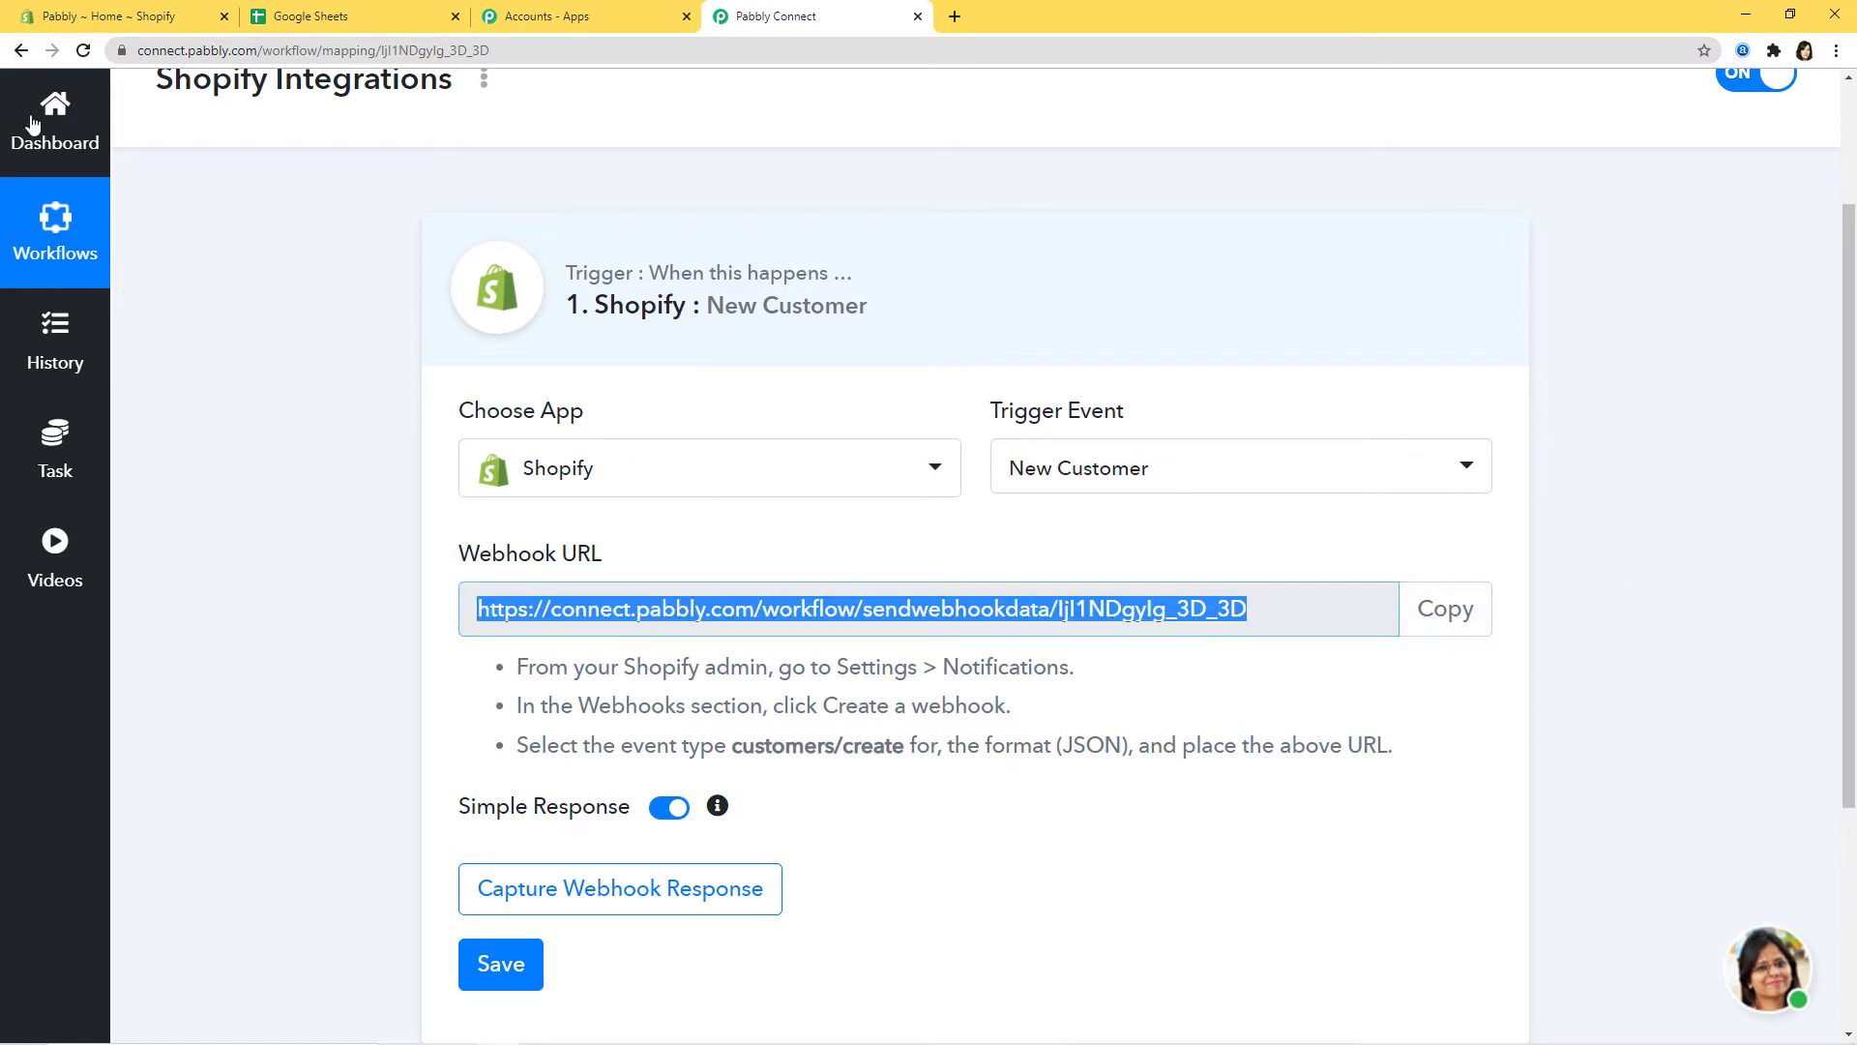
Step: In Shopify admin, go to Settings > Notifications and start a new webhook under Webhooks
{"action": "left_click", "coordinate": [94, 17]}
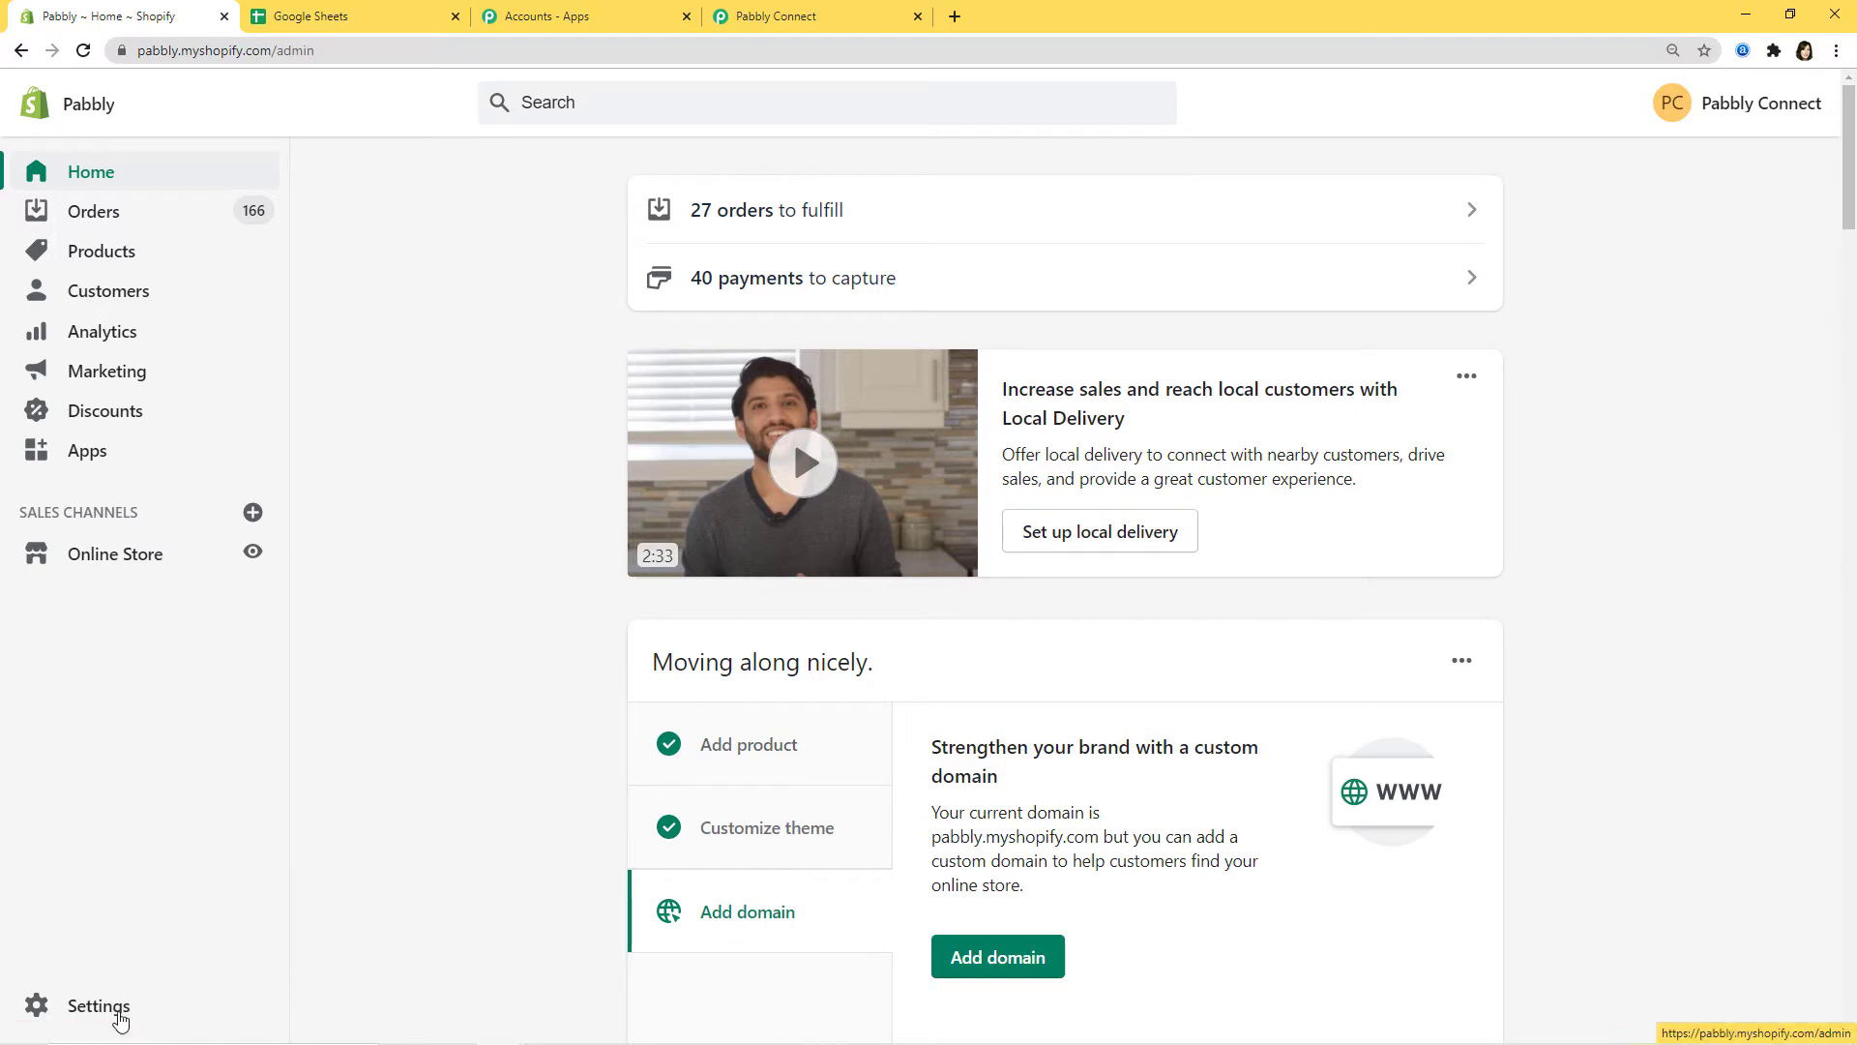
{"action": "left_click", "coordinate": [89, 1006]}
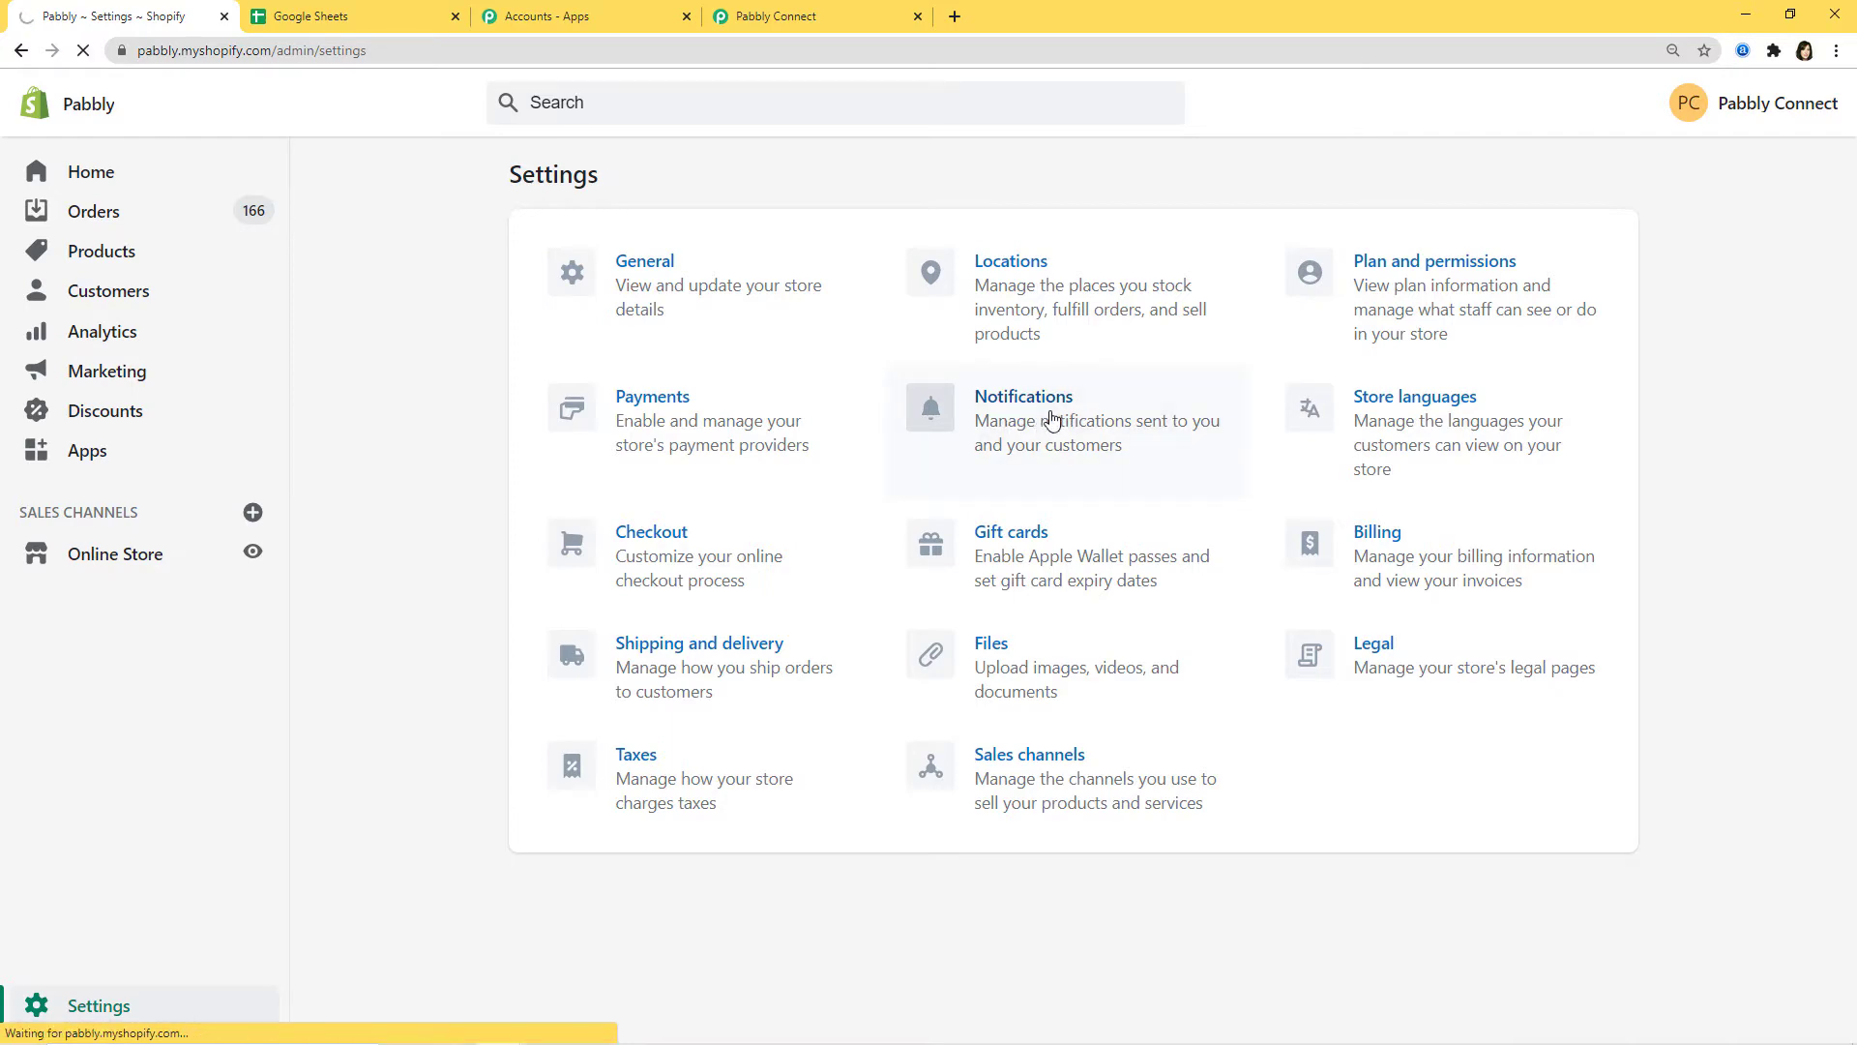
{"action": "left_click", "coordinate": [1052, 419]}
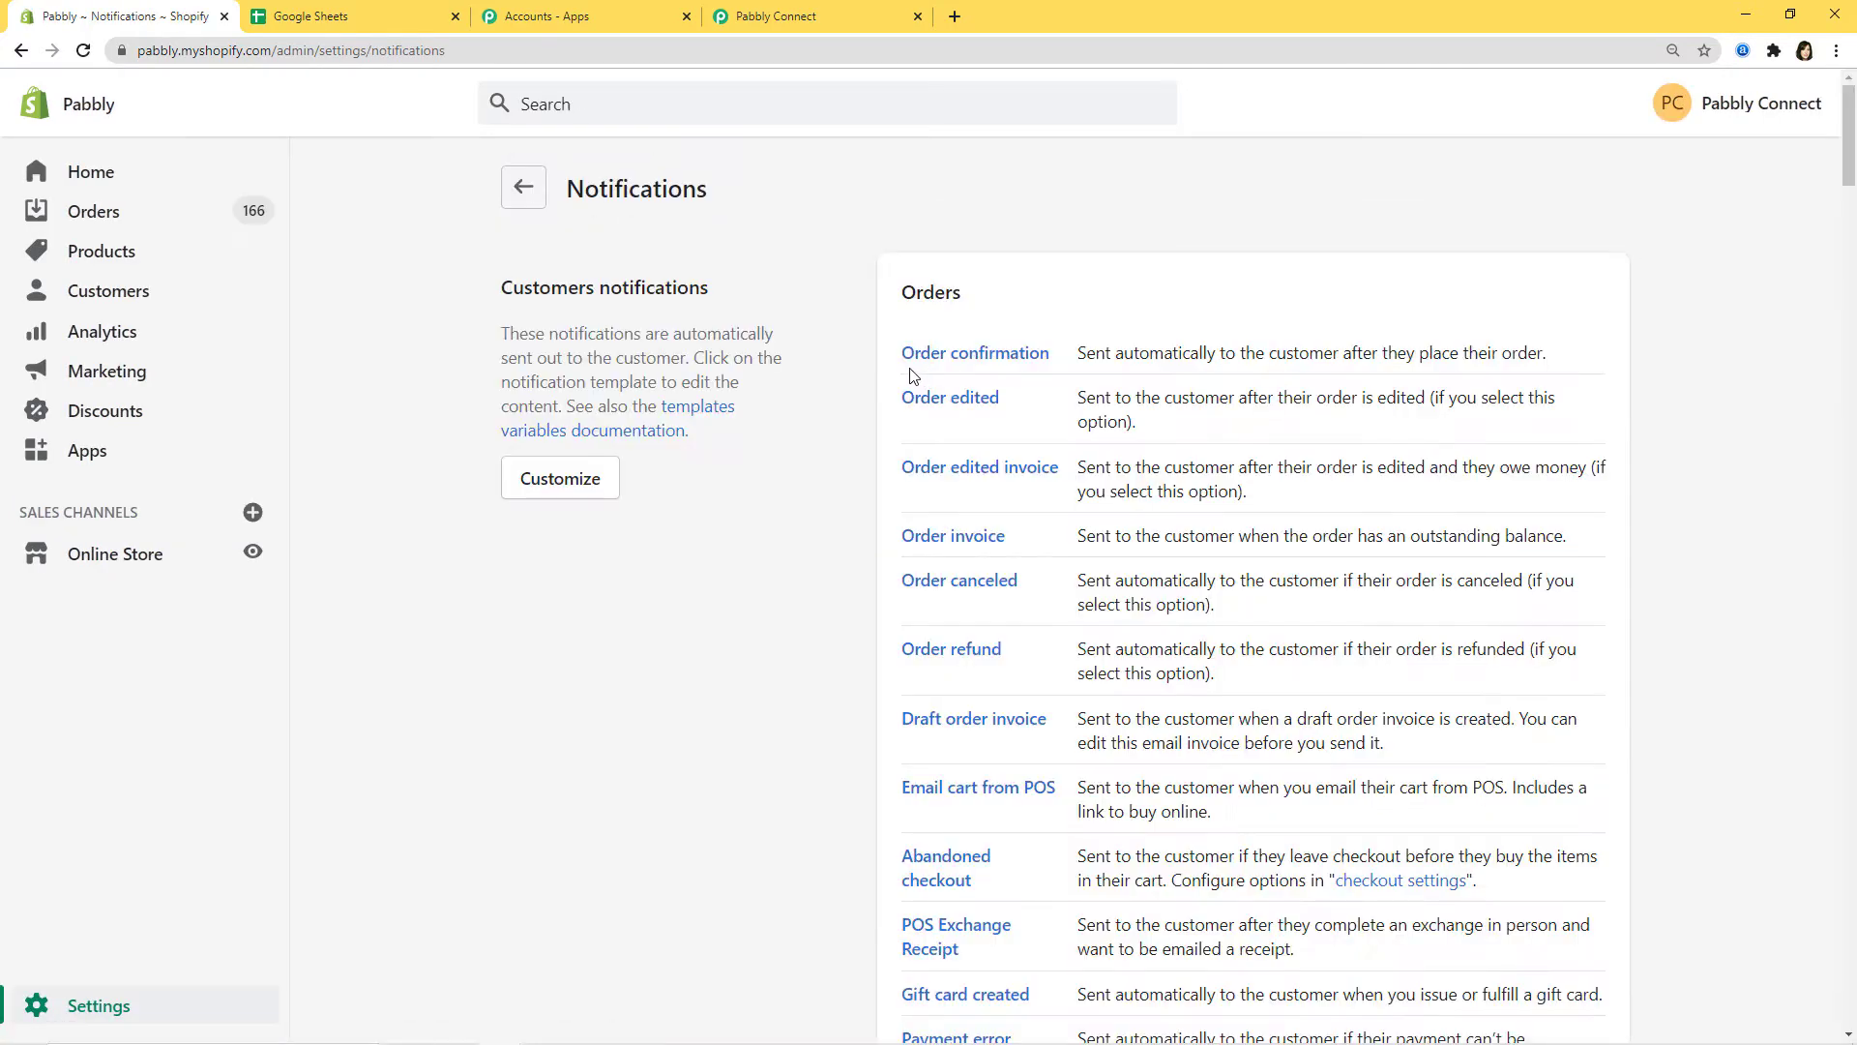
{"action": "scroll", "coordinate": [738, 376], "scroll_direction": "down", "scroll_amount": 2}
{"action": "scroll", "coordinate": [738, 375], "scroll_direction": "down", "scroll_amount": 20}
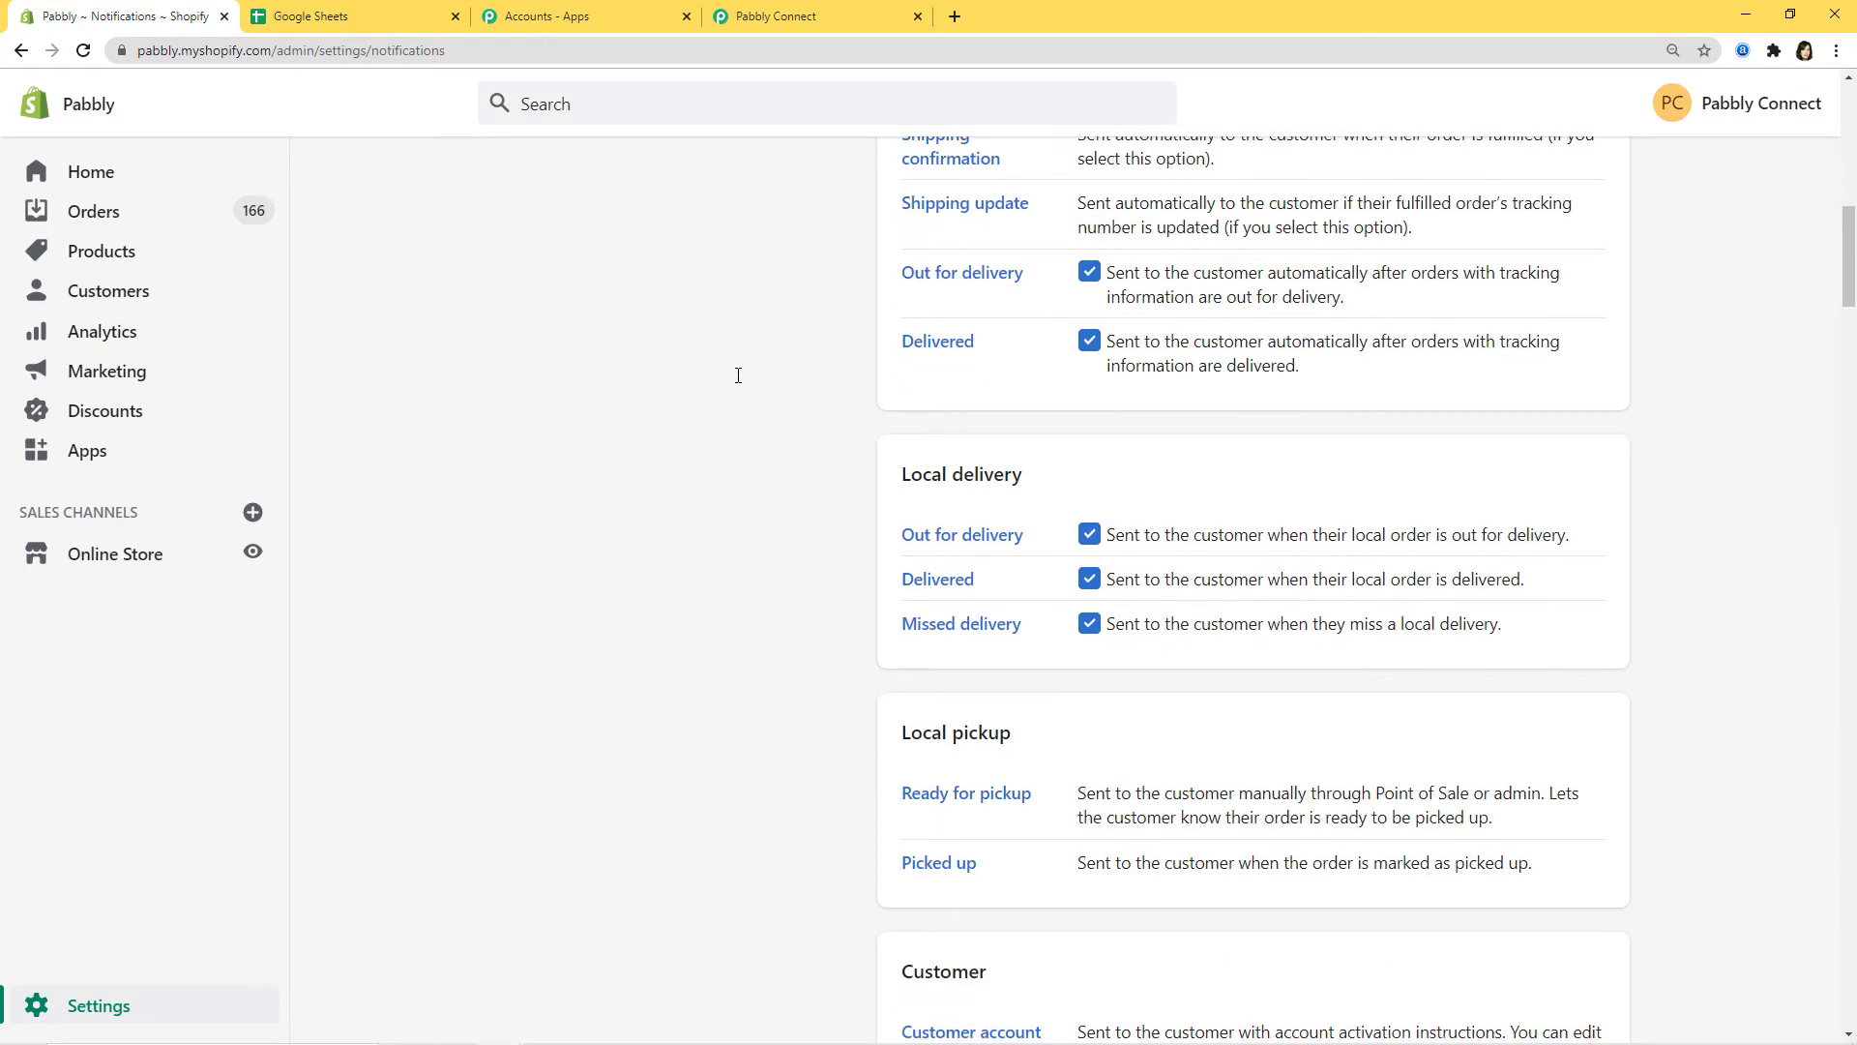
{"action": "scroll", "coordinate": [738, 377], "scroll_direction": "down", "scroll_amount": 13}
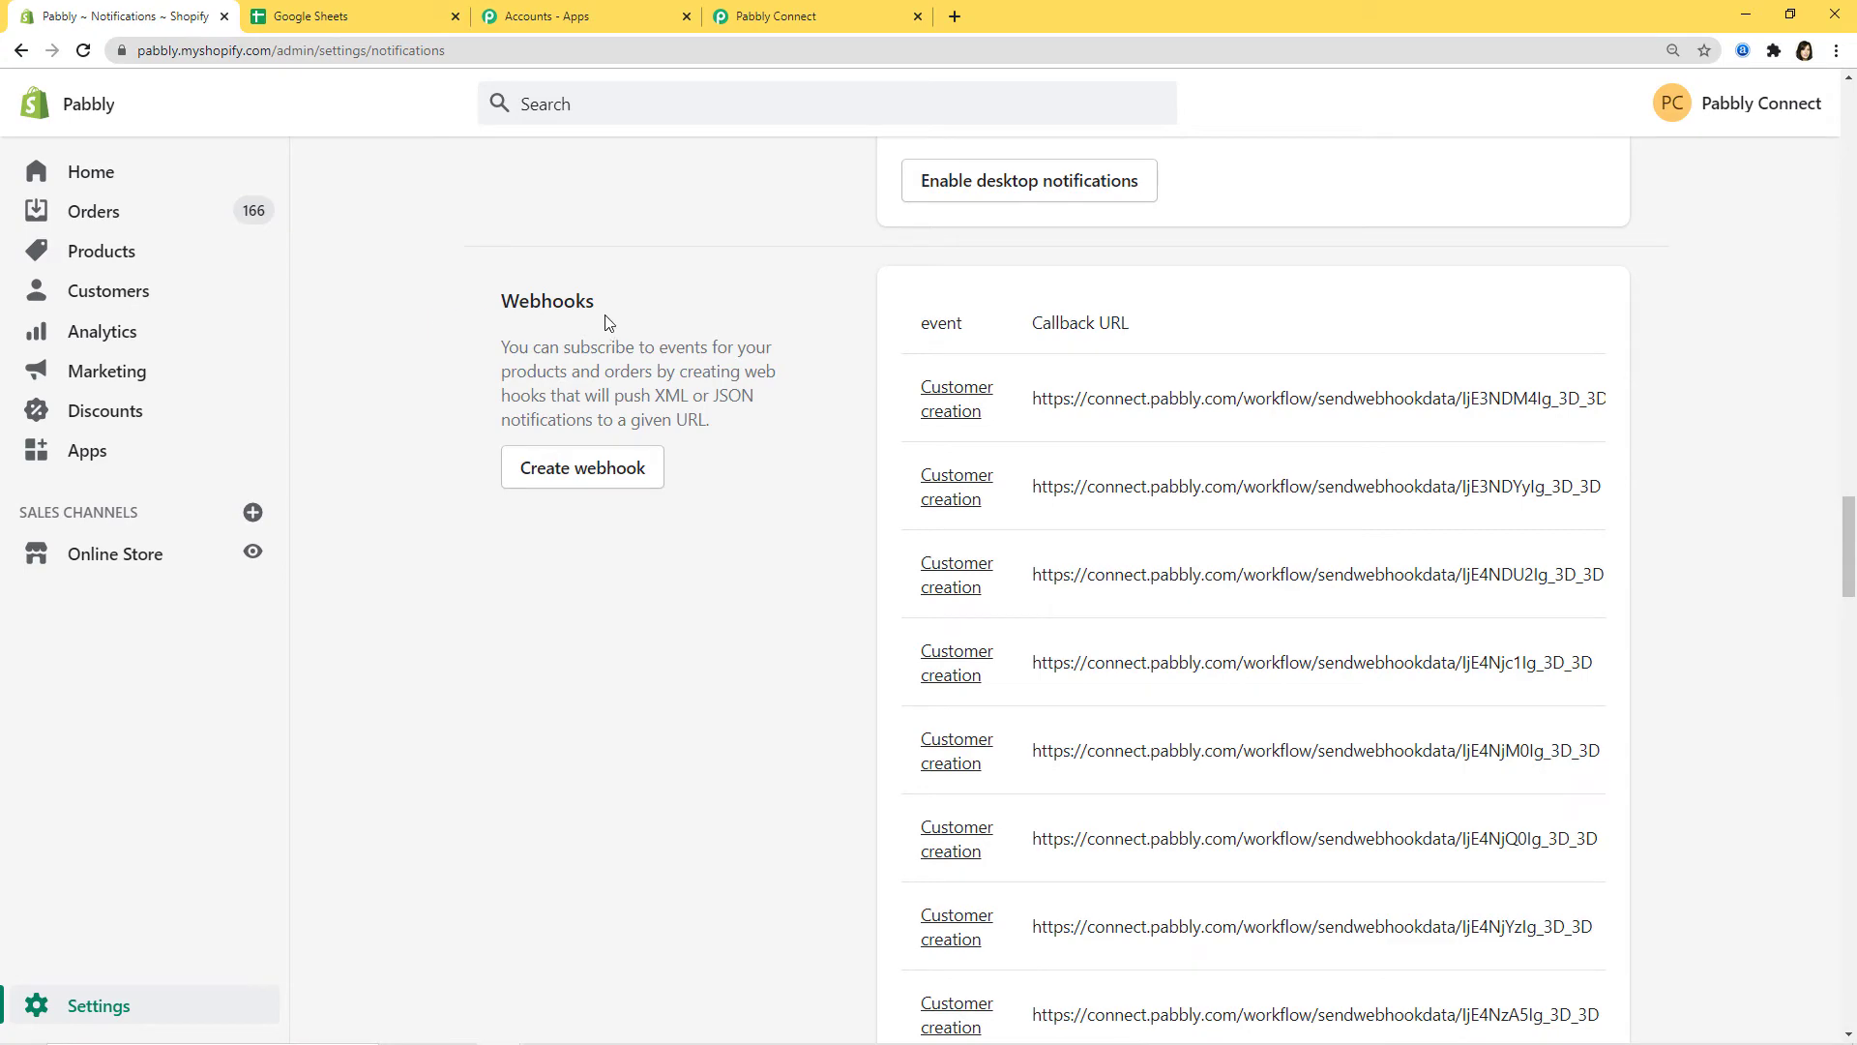
{"action": "left_click", "coordinate": [600, 469]}
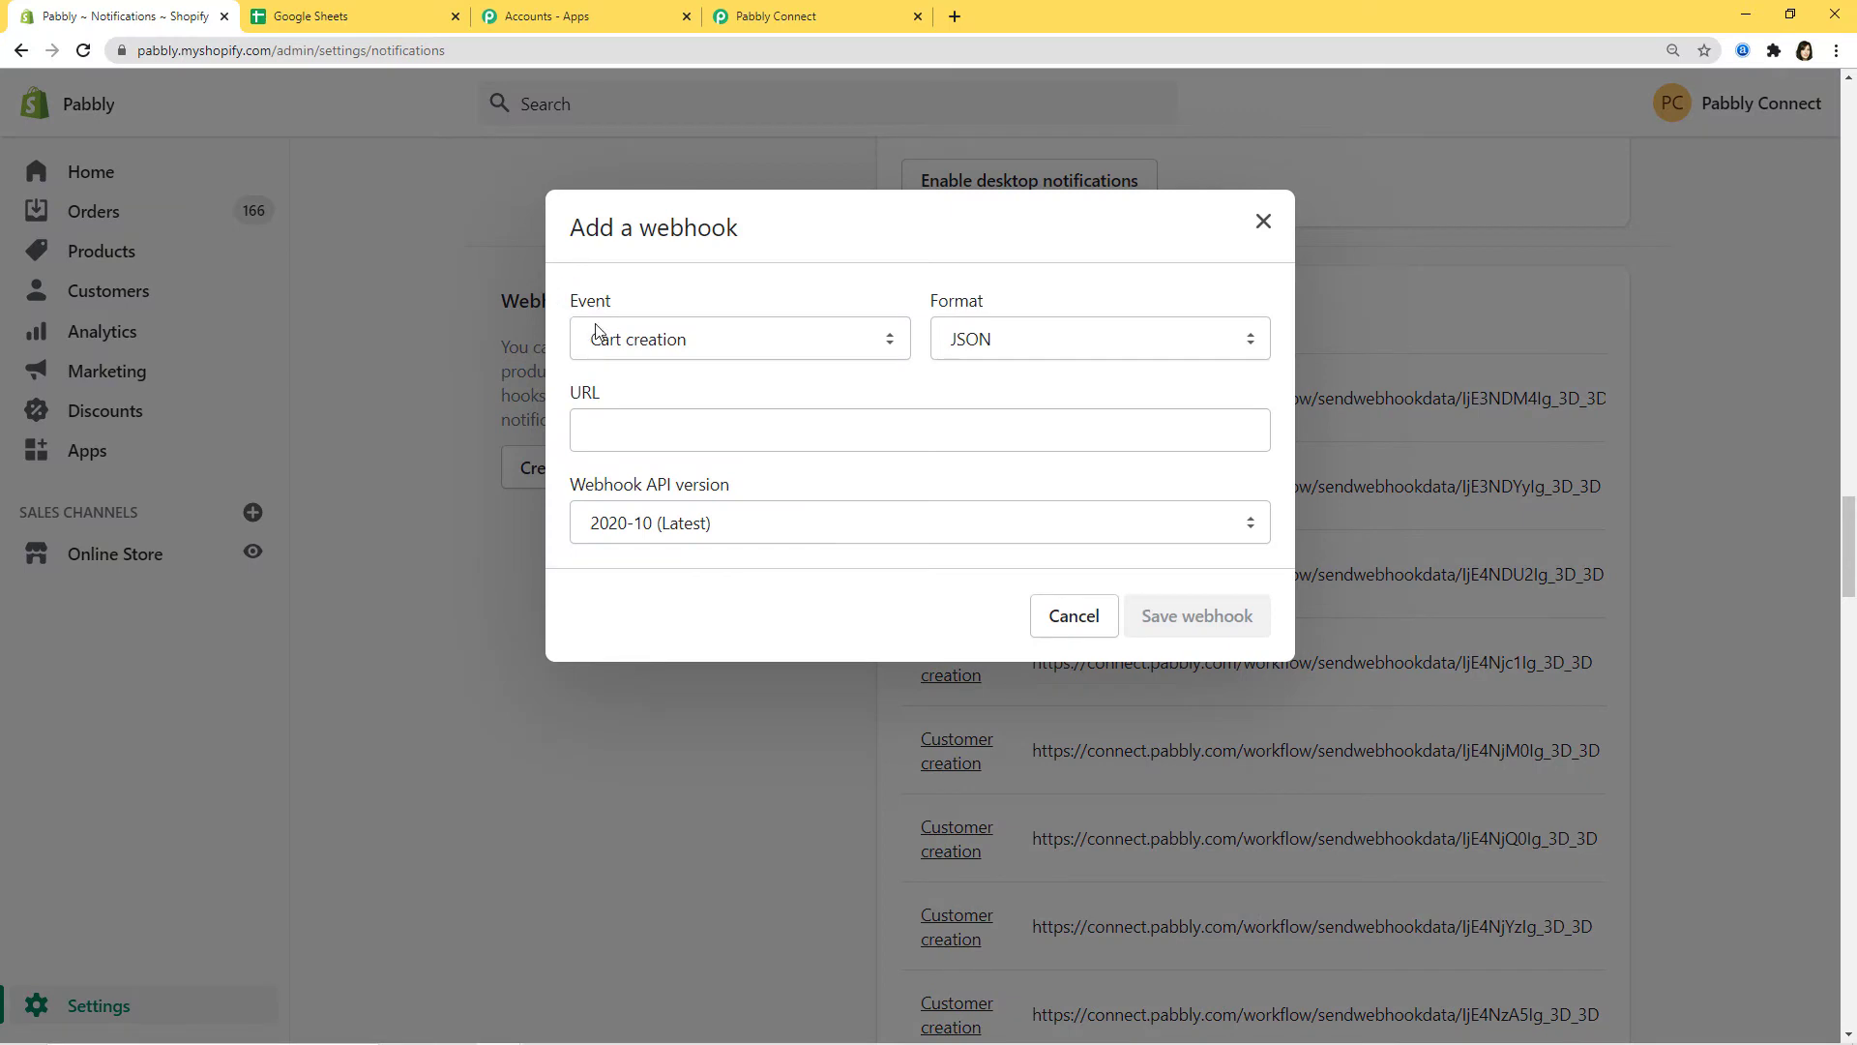
Step: Set the Shopify webhook event to Customer creation
{"action": "left_click", "coordinate": [809, 13]}
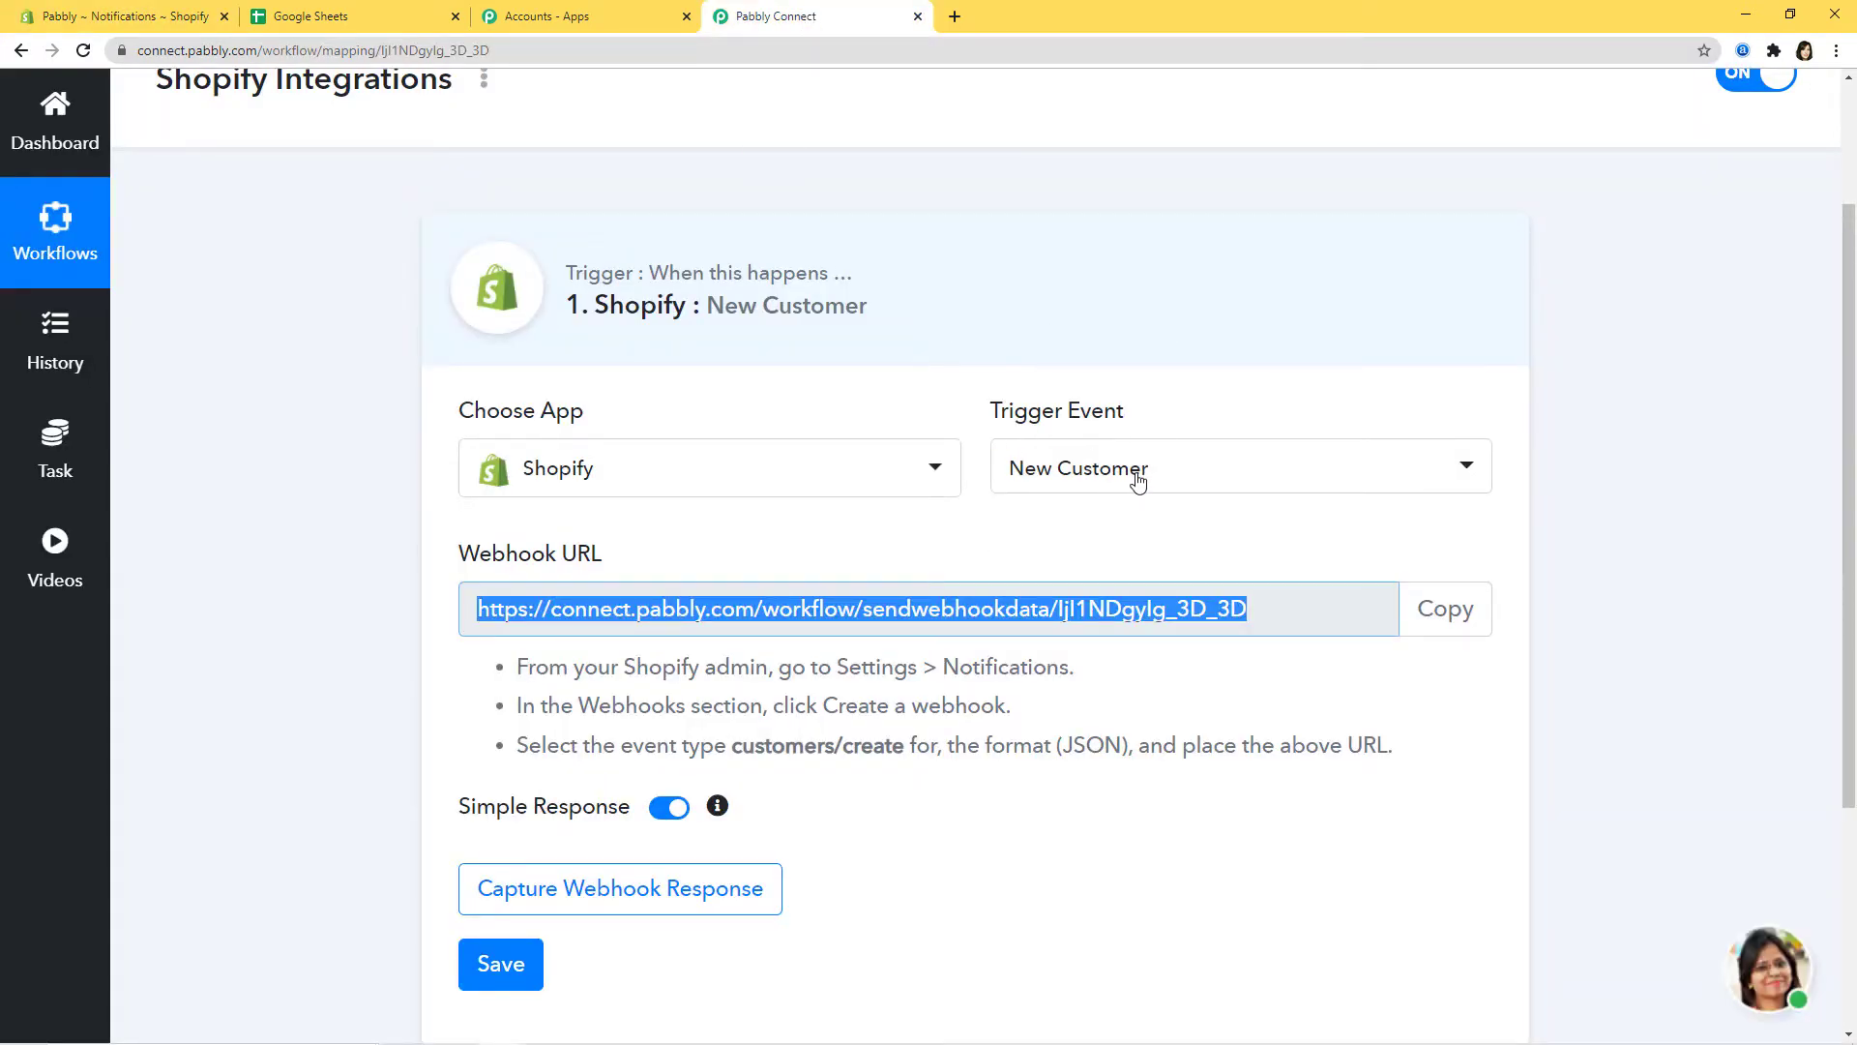
{"action": "left_click", "coordinate": [81, 17]}
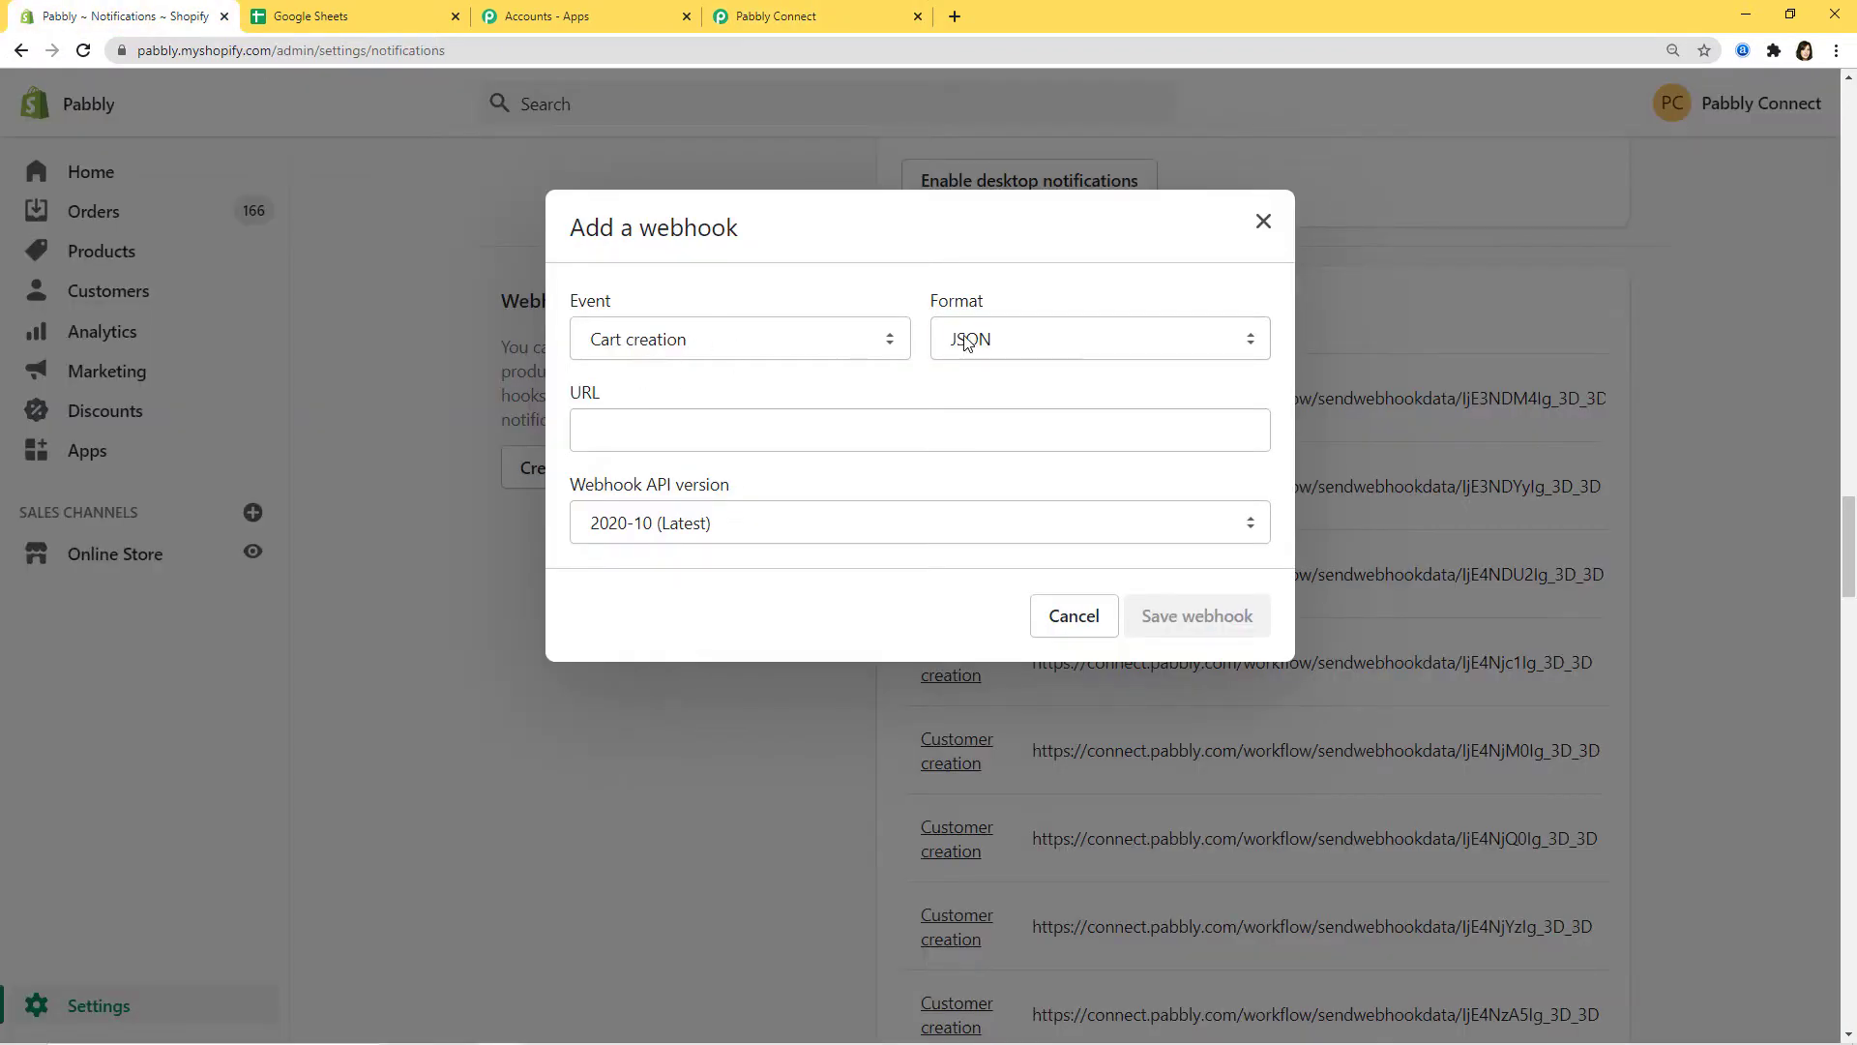
{"action": "left_click", "coordinate": [891, 340]}
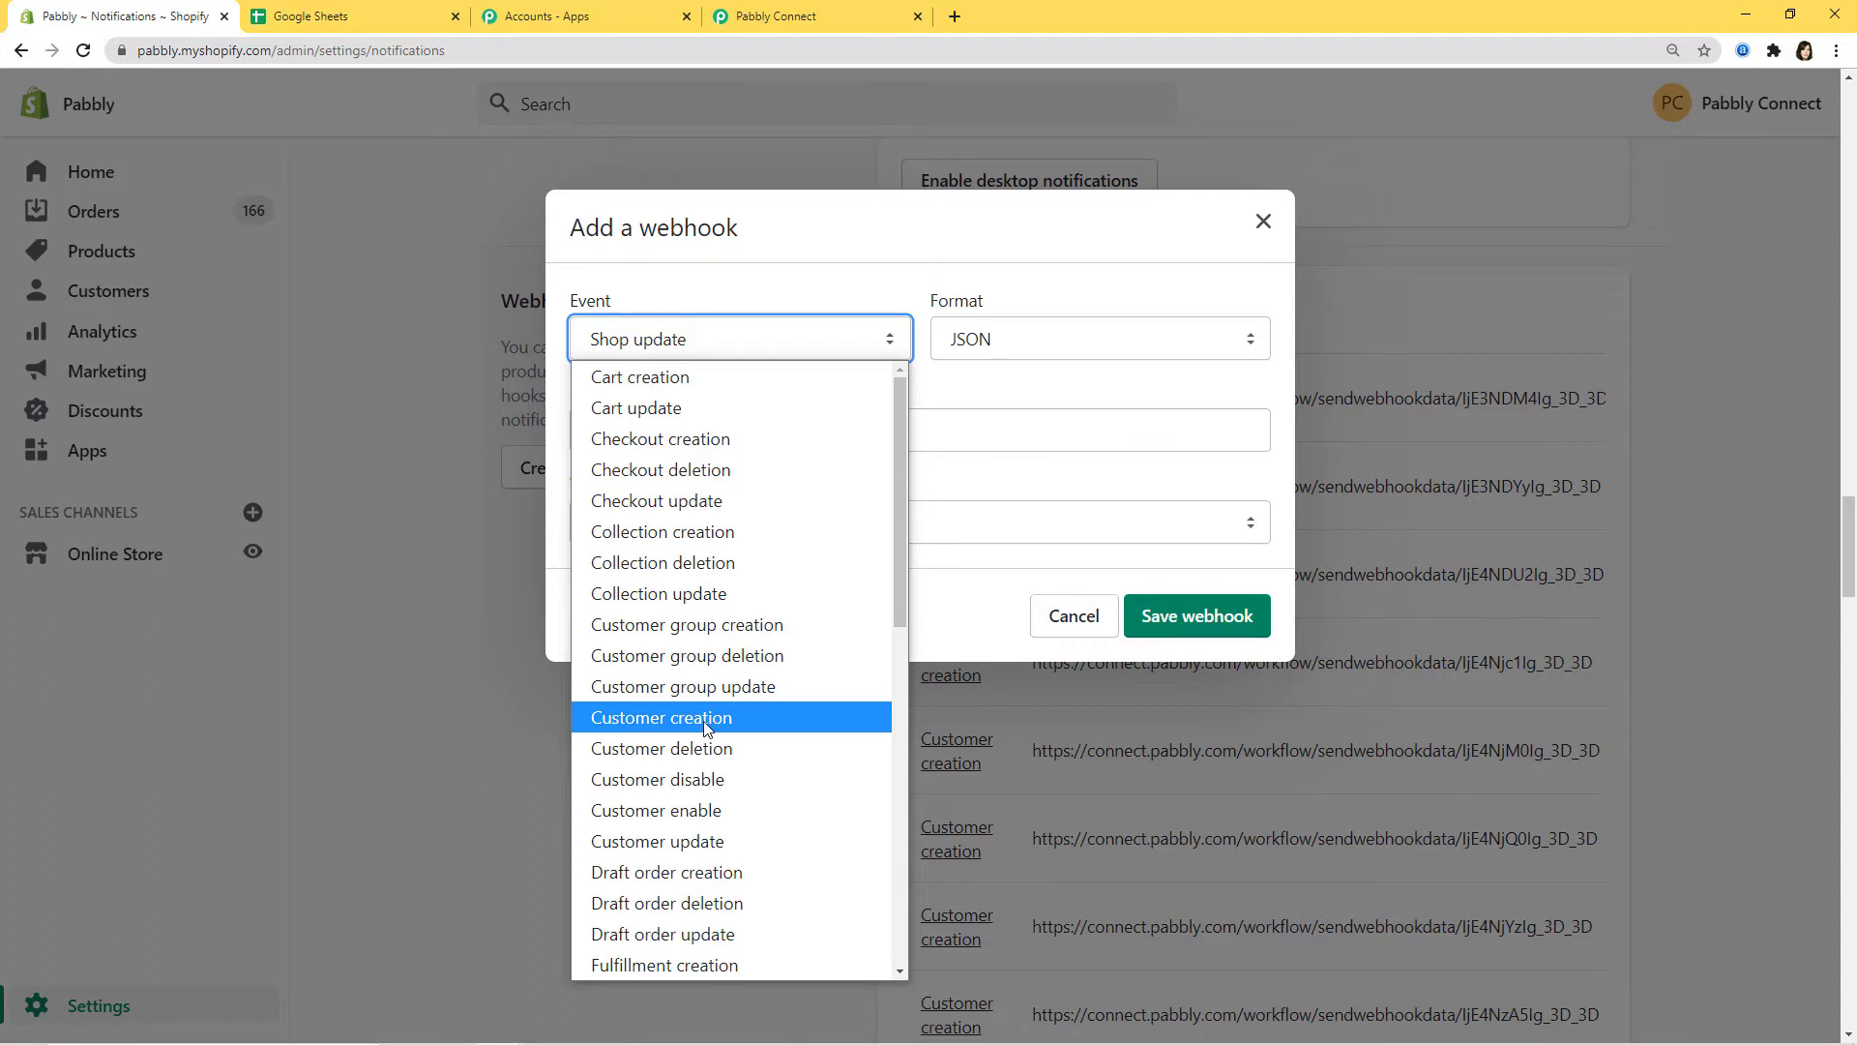
{"action": "left_click", "coordinate": [704, 721]}
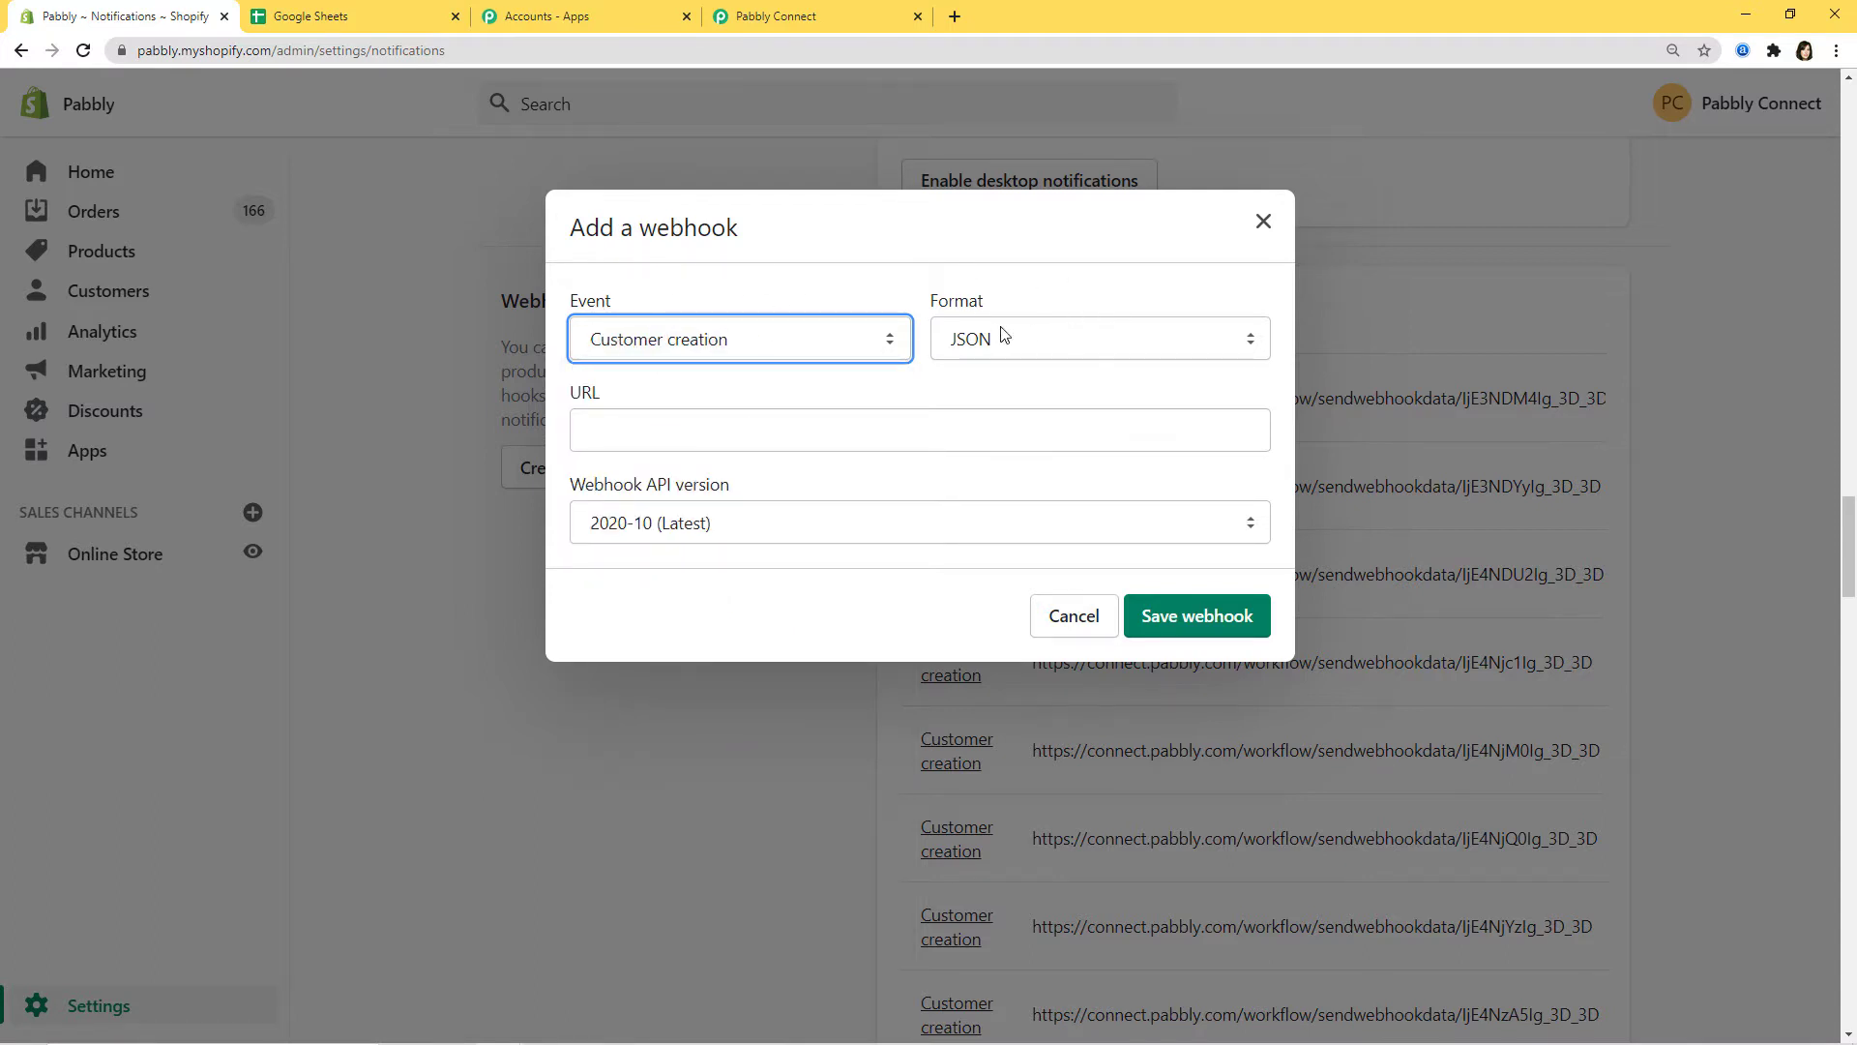
Step: Paste the Pabbly webhook URL into the URL field and save the webhook
{"action": "left_click", "coordinate": [592, 428]}
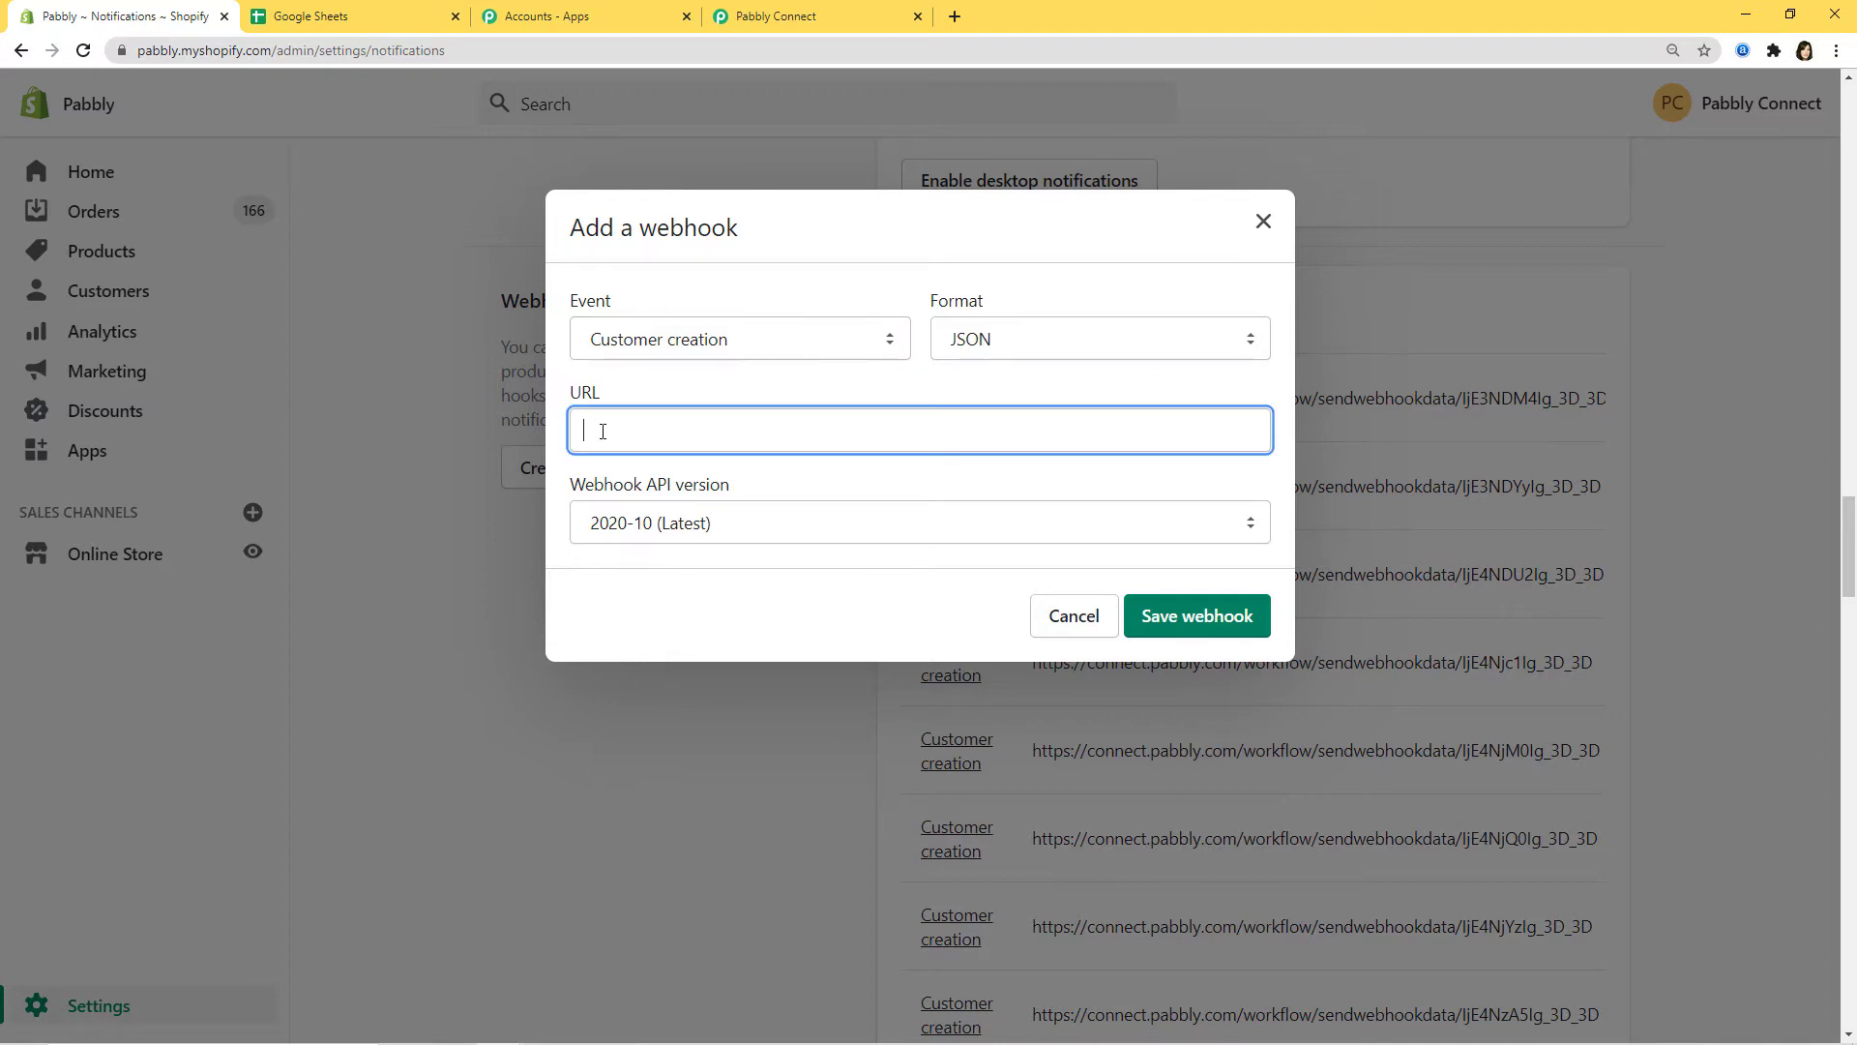
{"action": "left_click", "coordinate": [751, 8]}
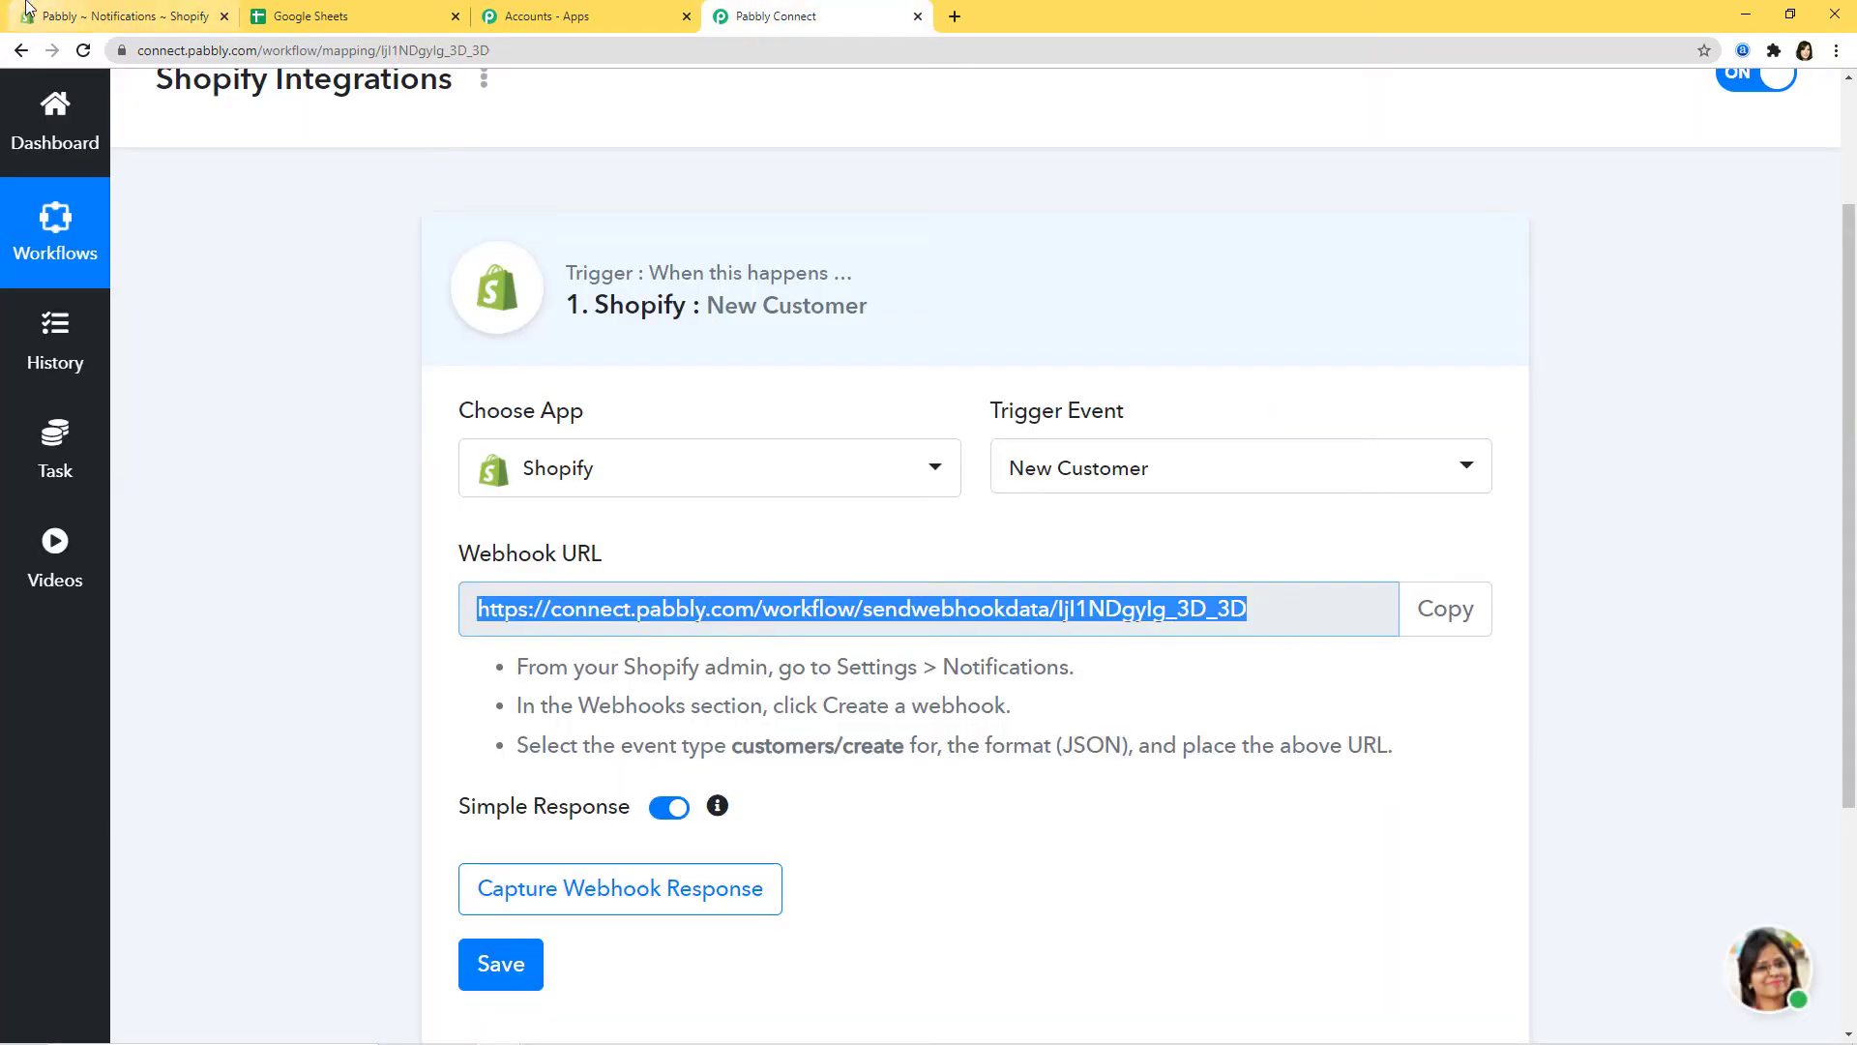
{"action": "left_click", "coordinate": [116, 16]}
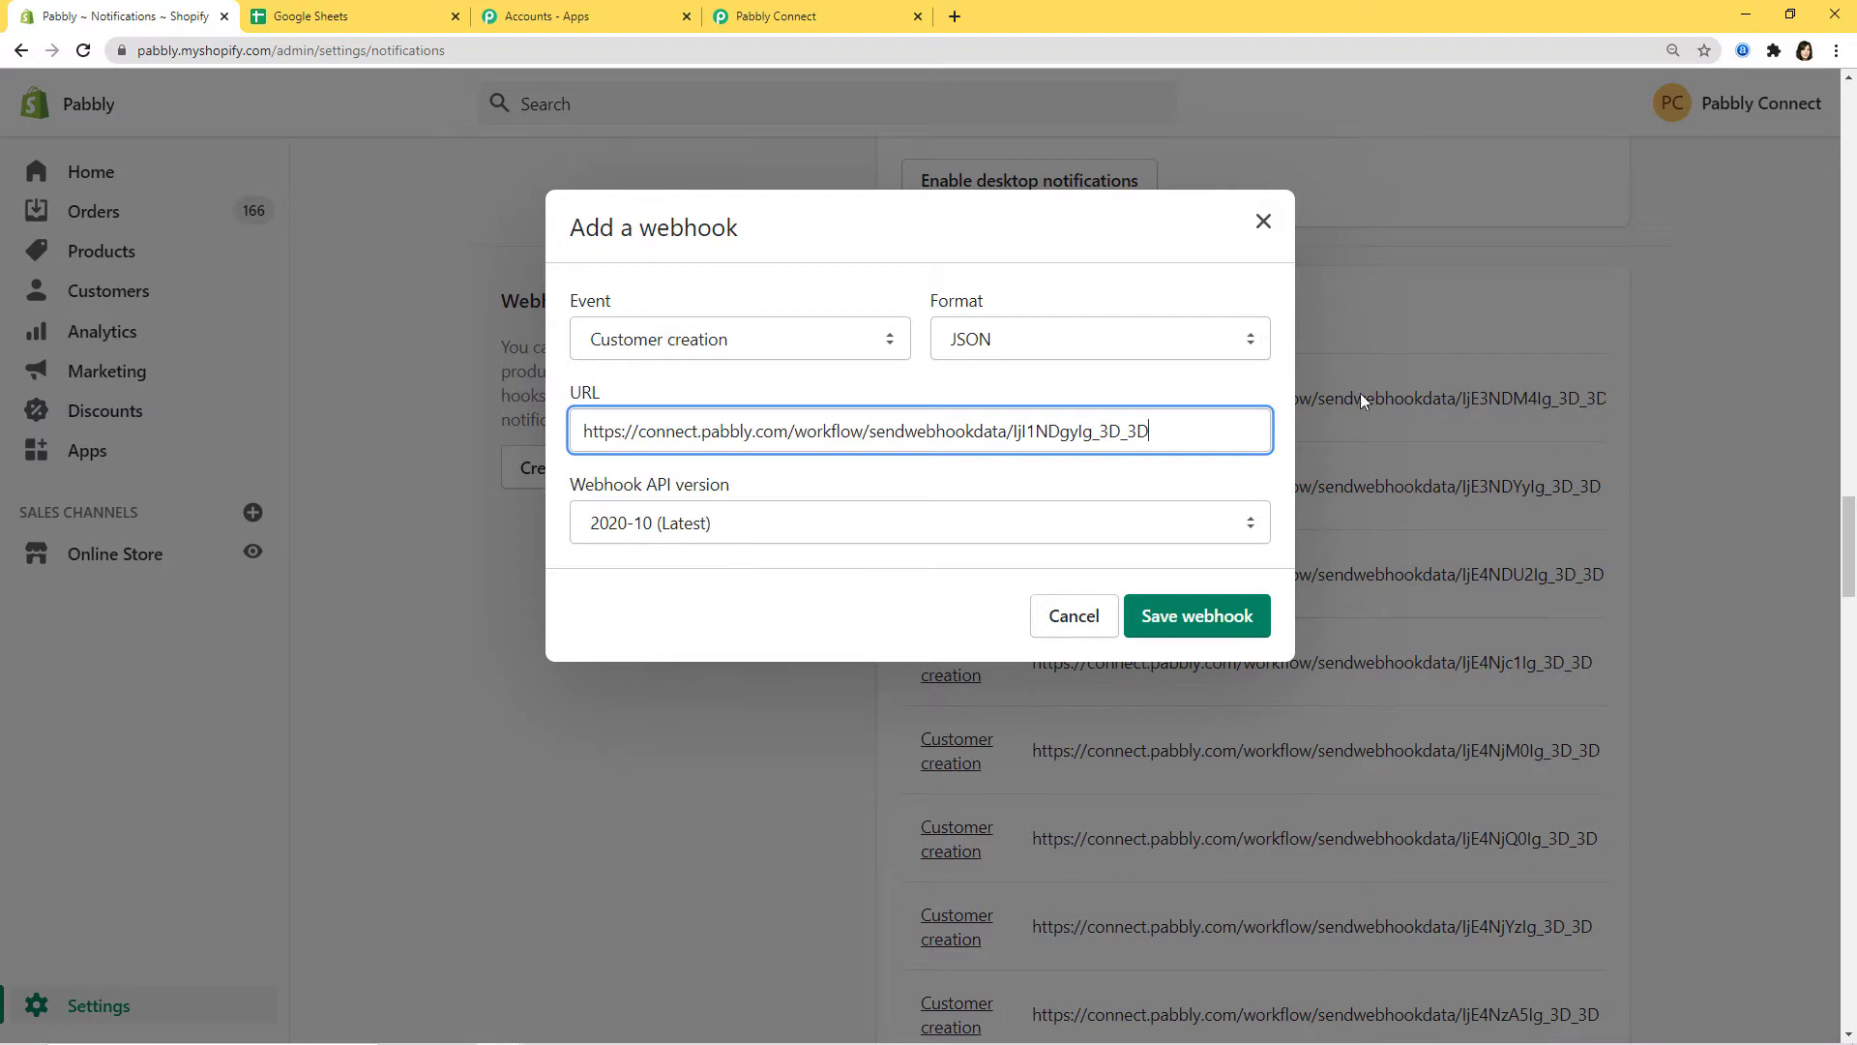
{"action": "left_click", "coordinate": [1200, 627]}
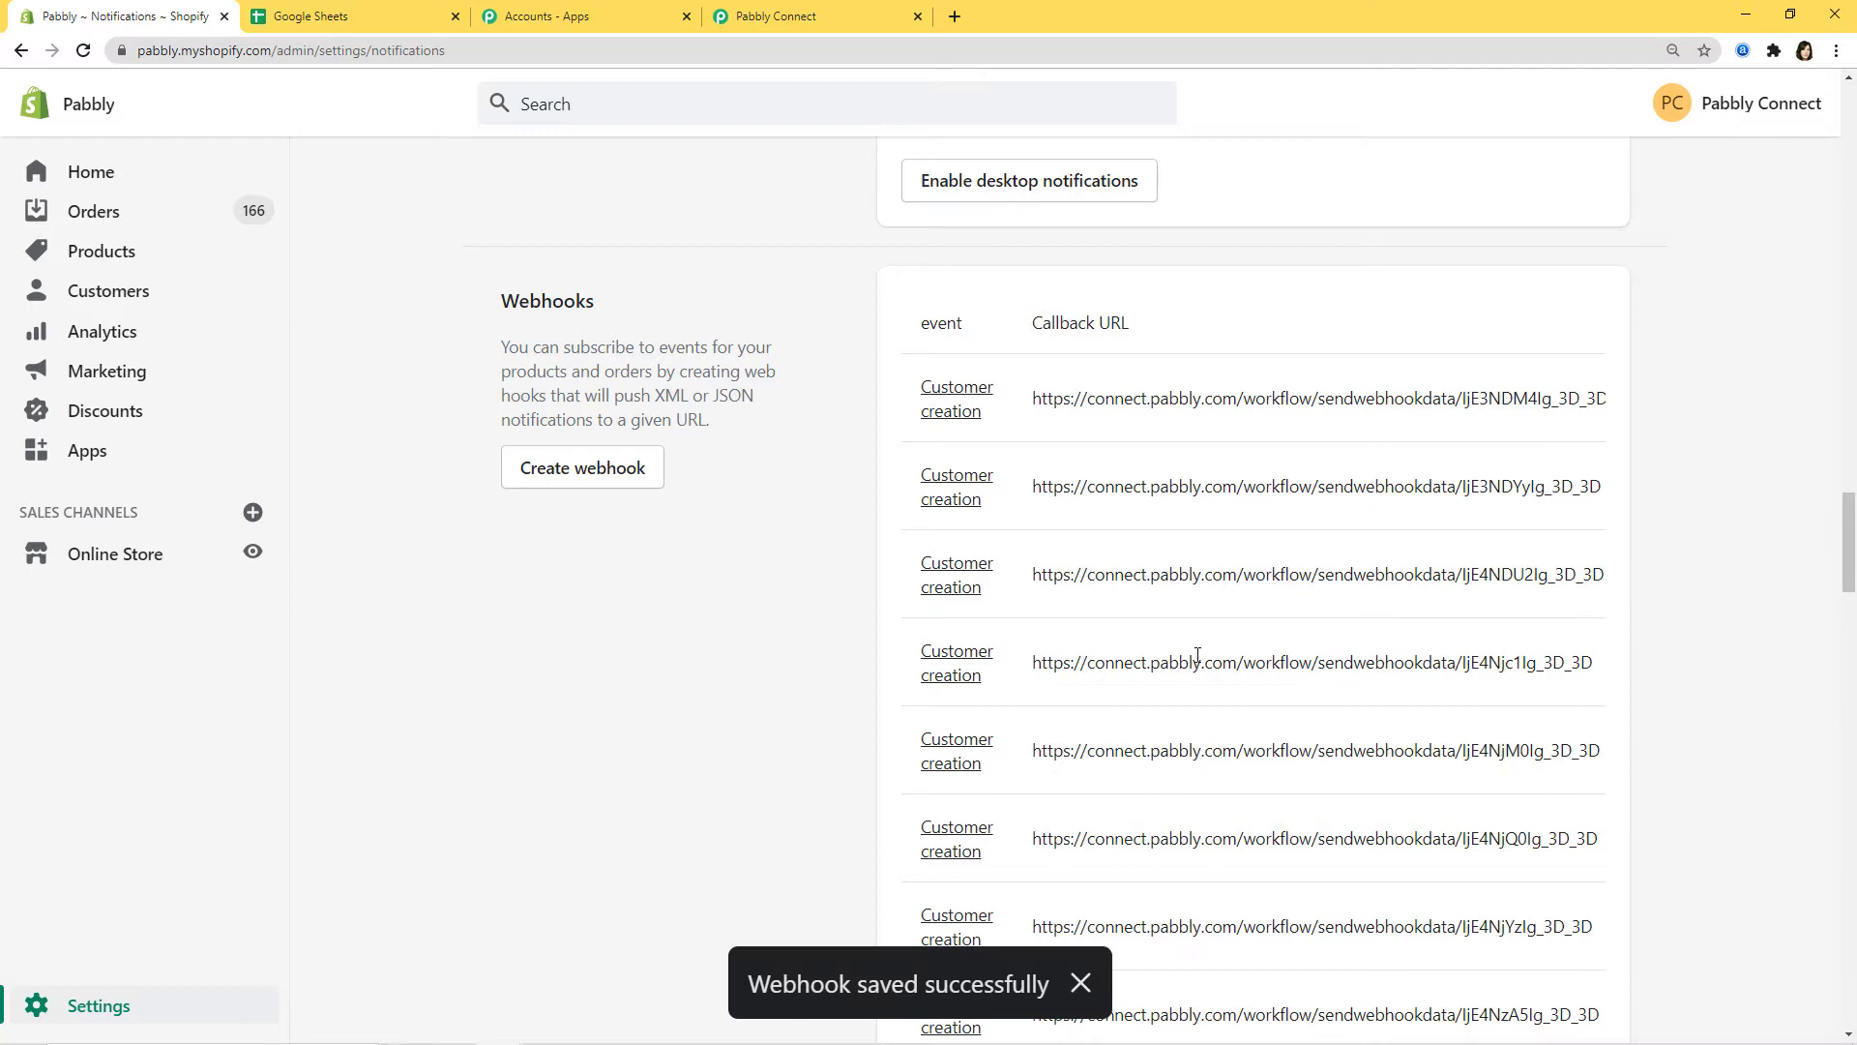
{"action": "left_click", "coordinate": [822, 17]}
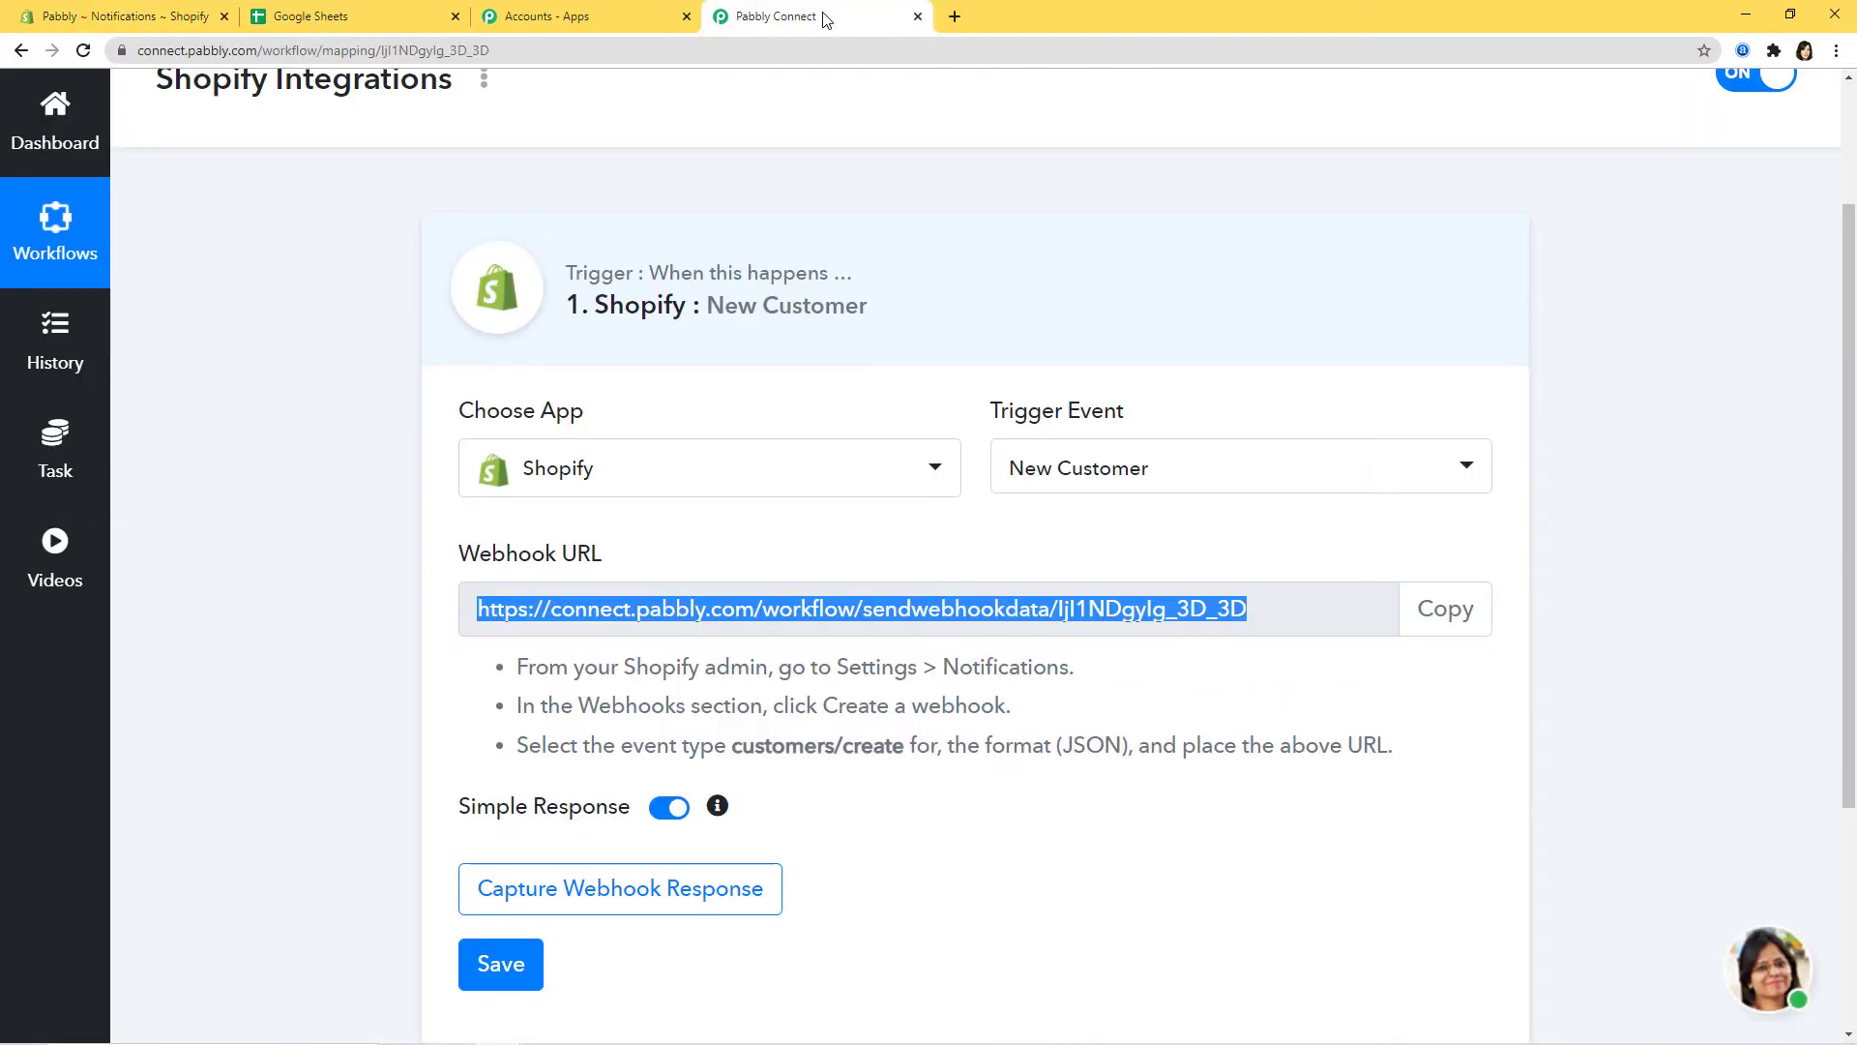
Step: Start Capture Webhook Response in Pabbly, then return to Shopify's Notifications settings
{"action": "scroll", "coordinate": [1122, 888], "scroll_direction": "down", "scroll_amount": 2}
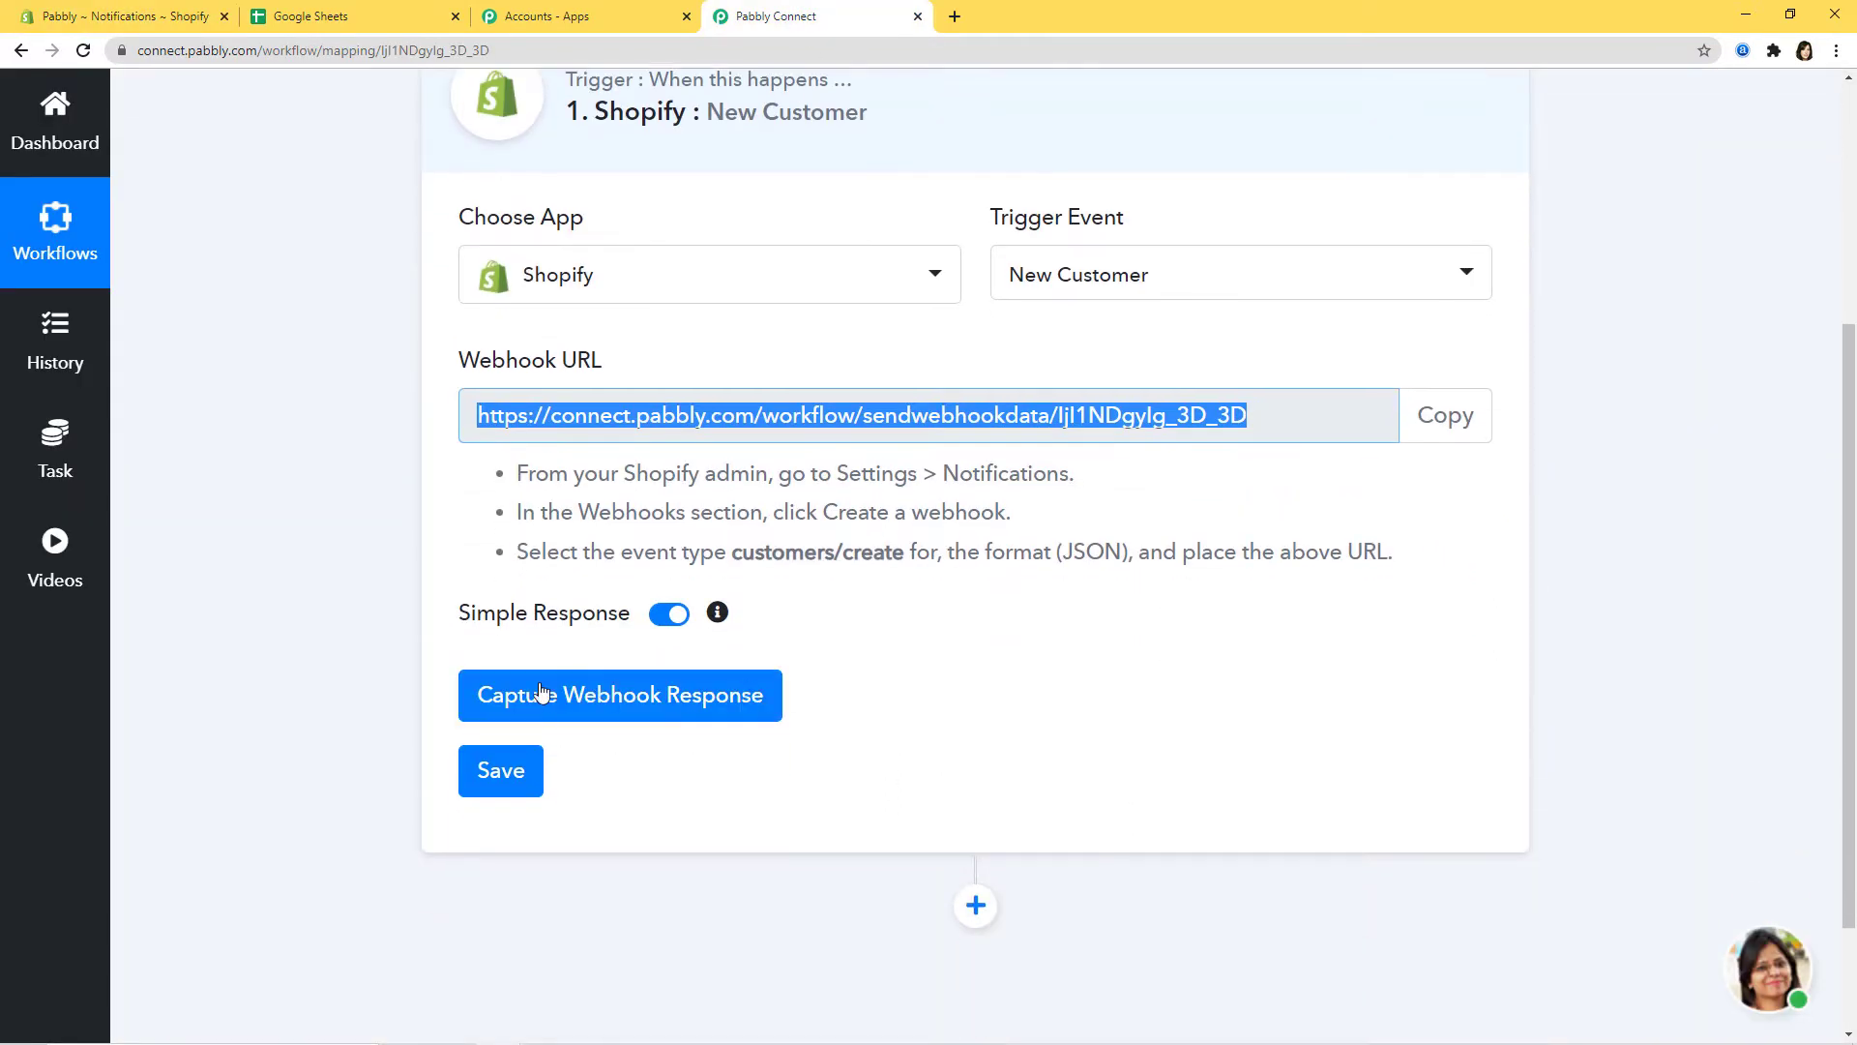
{"action": "left_click", "coordinate": [678, 704]}
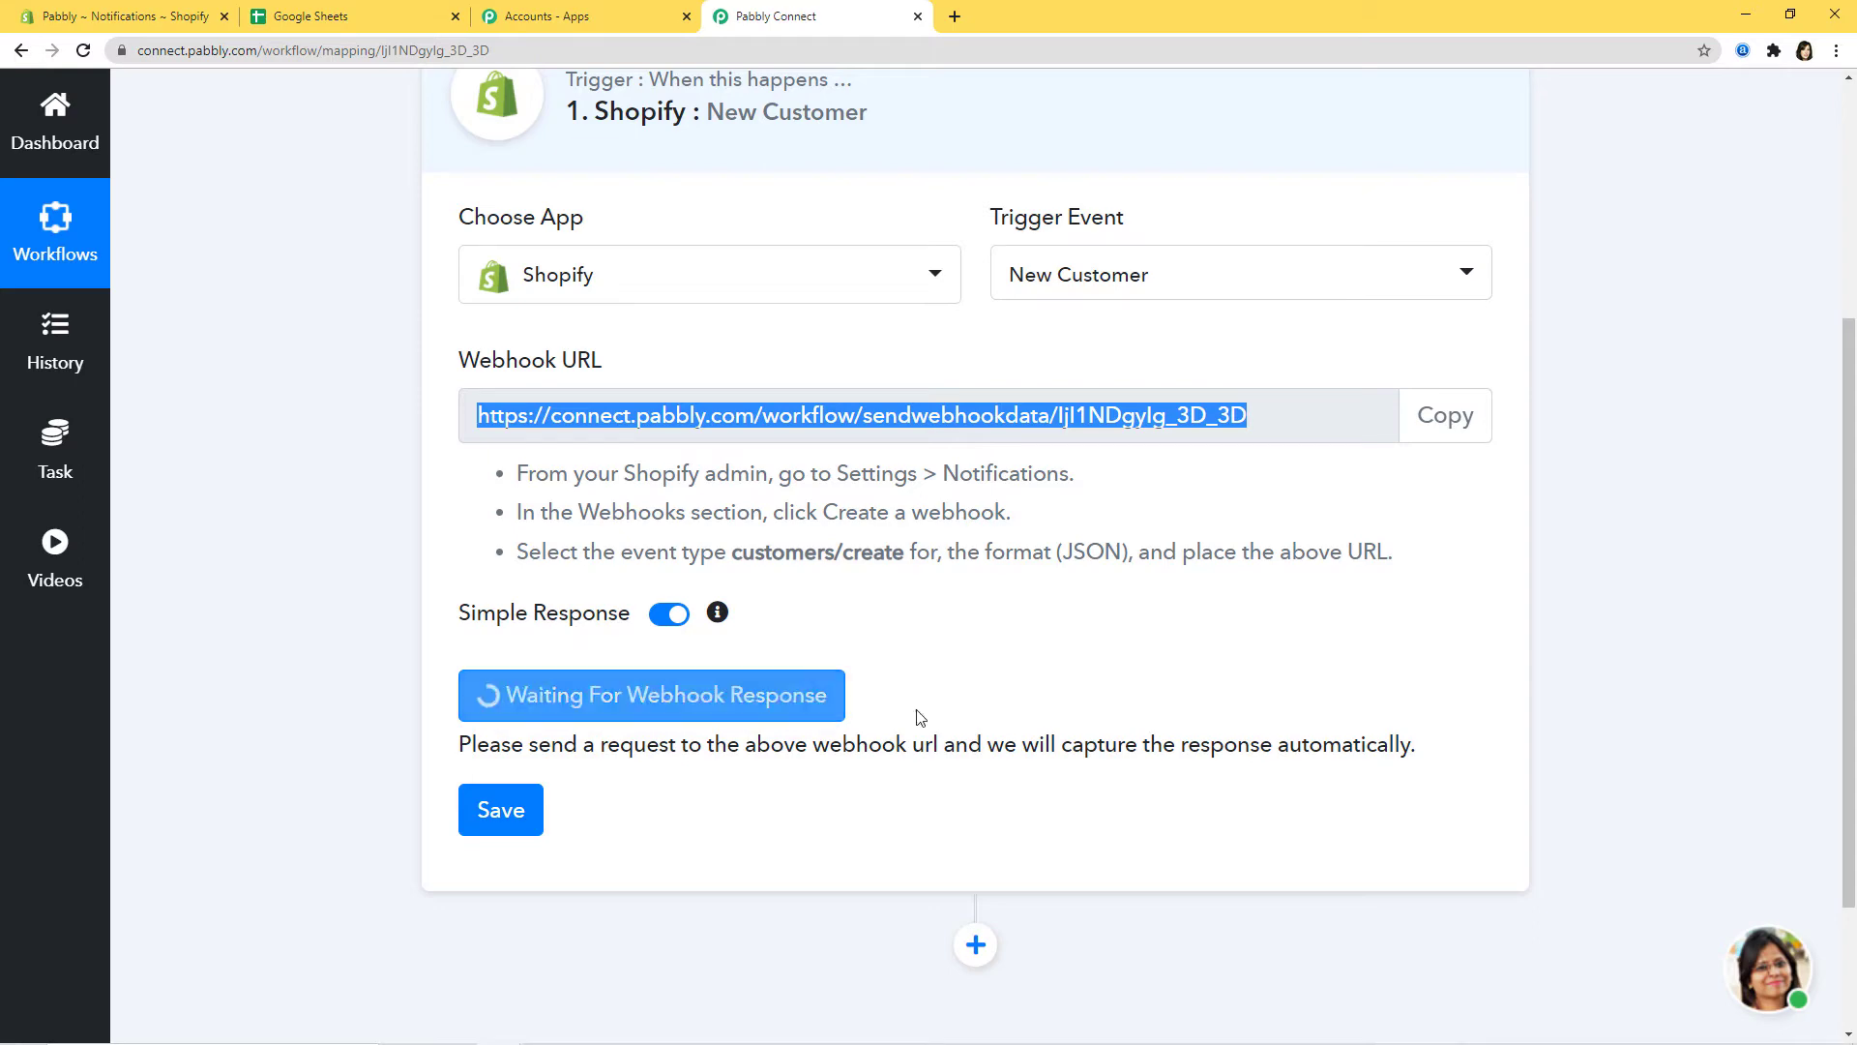
{"action": "left_click", "coordinate": [104, 13]}
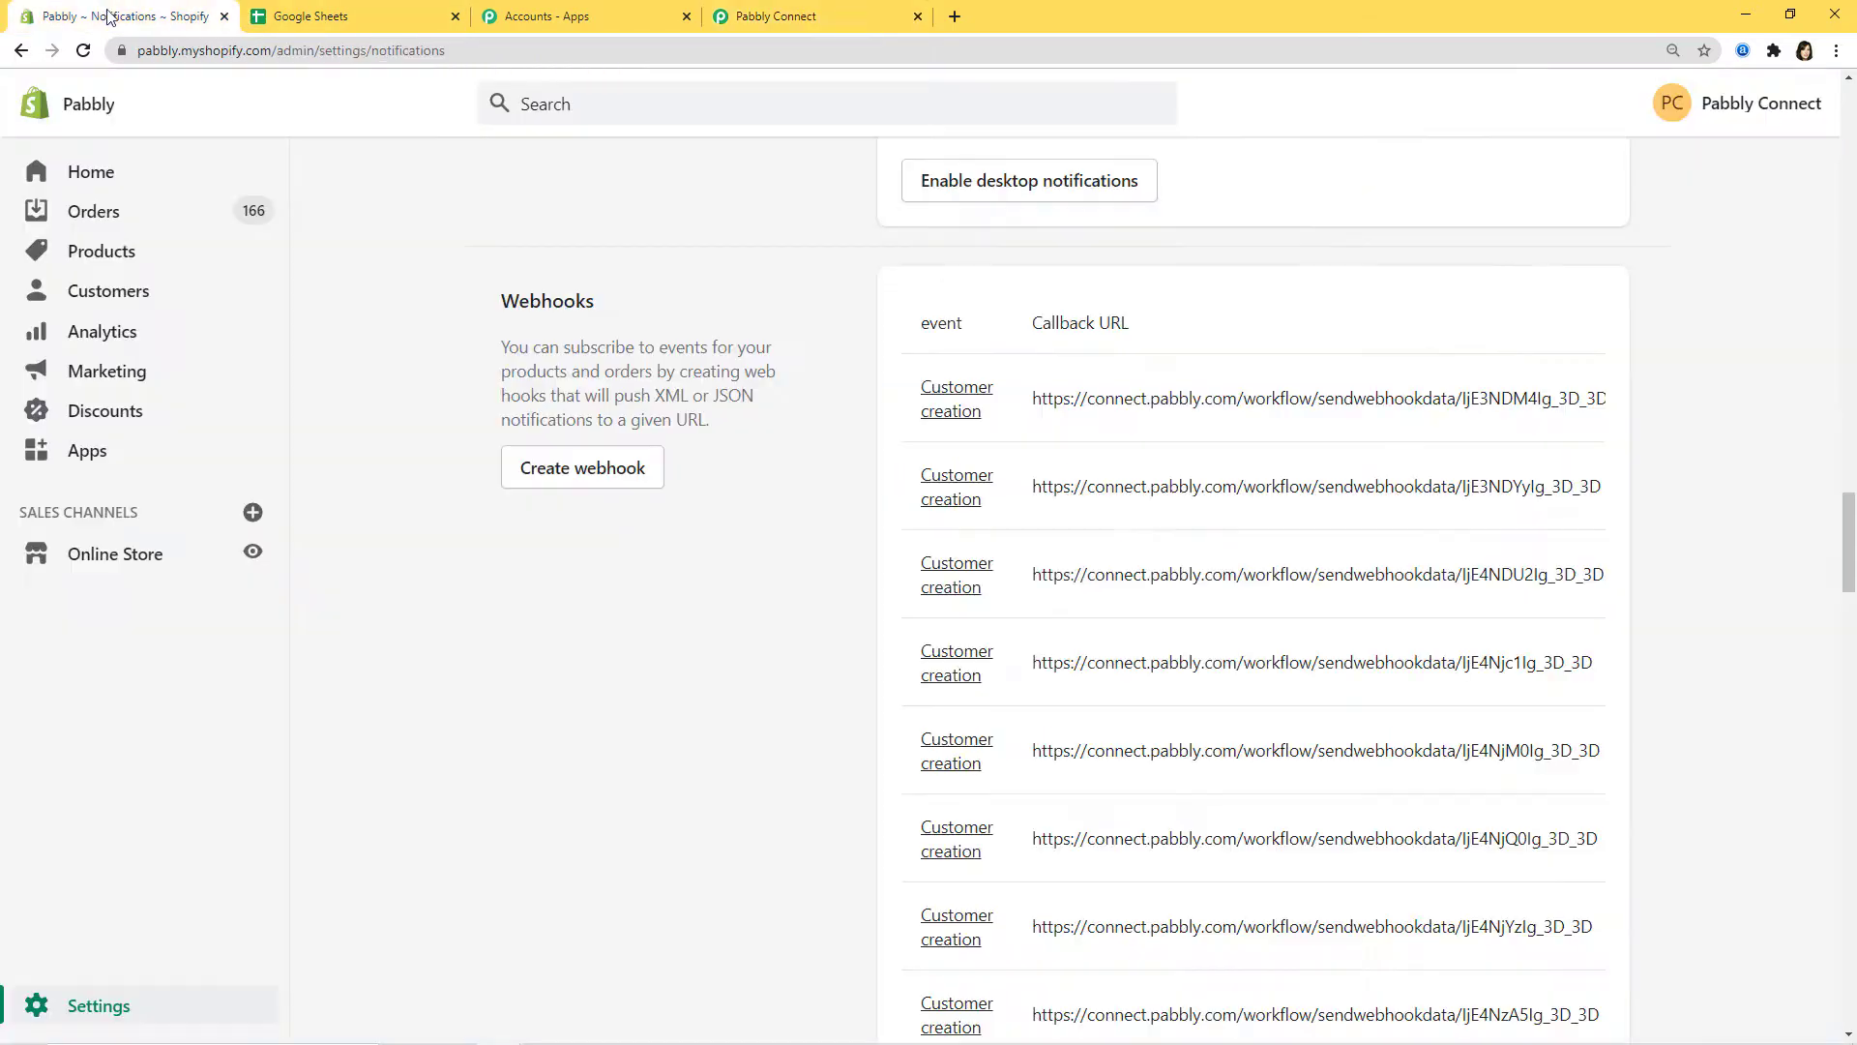
Step: Open the online store preview in a new tab and go to the Create account page
{"action": "right_click", "coordinate": [249, 558]}
{"action": "left_click", "coordinate": [290, 565]}
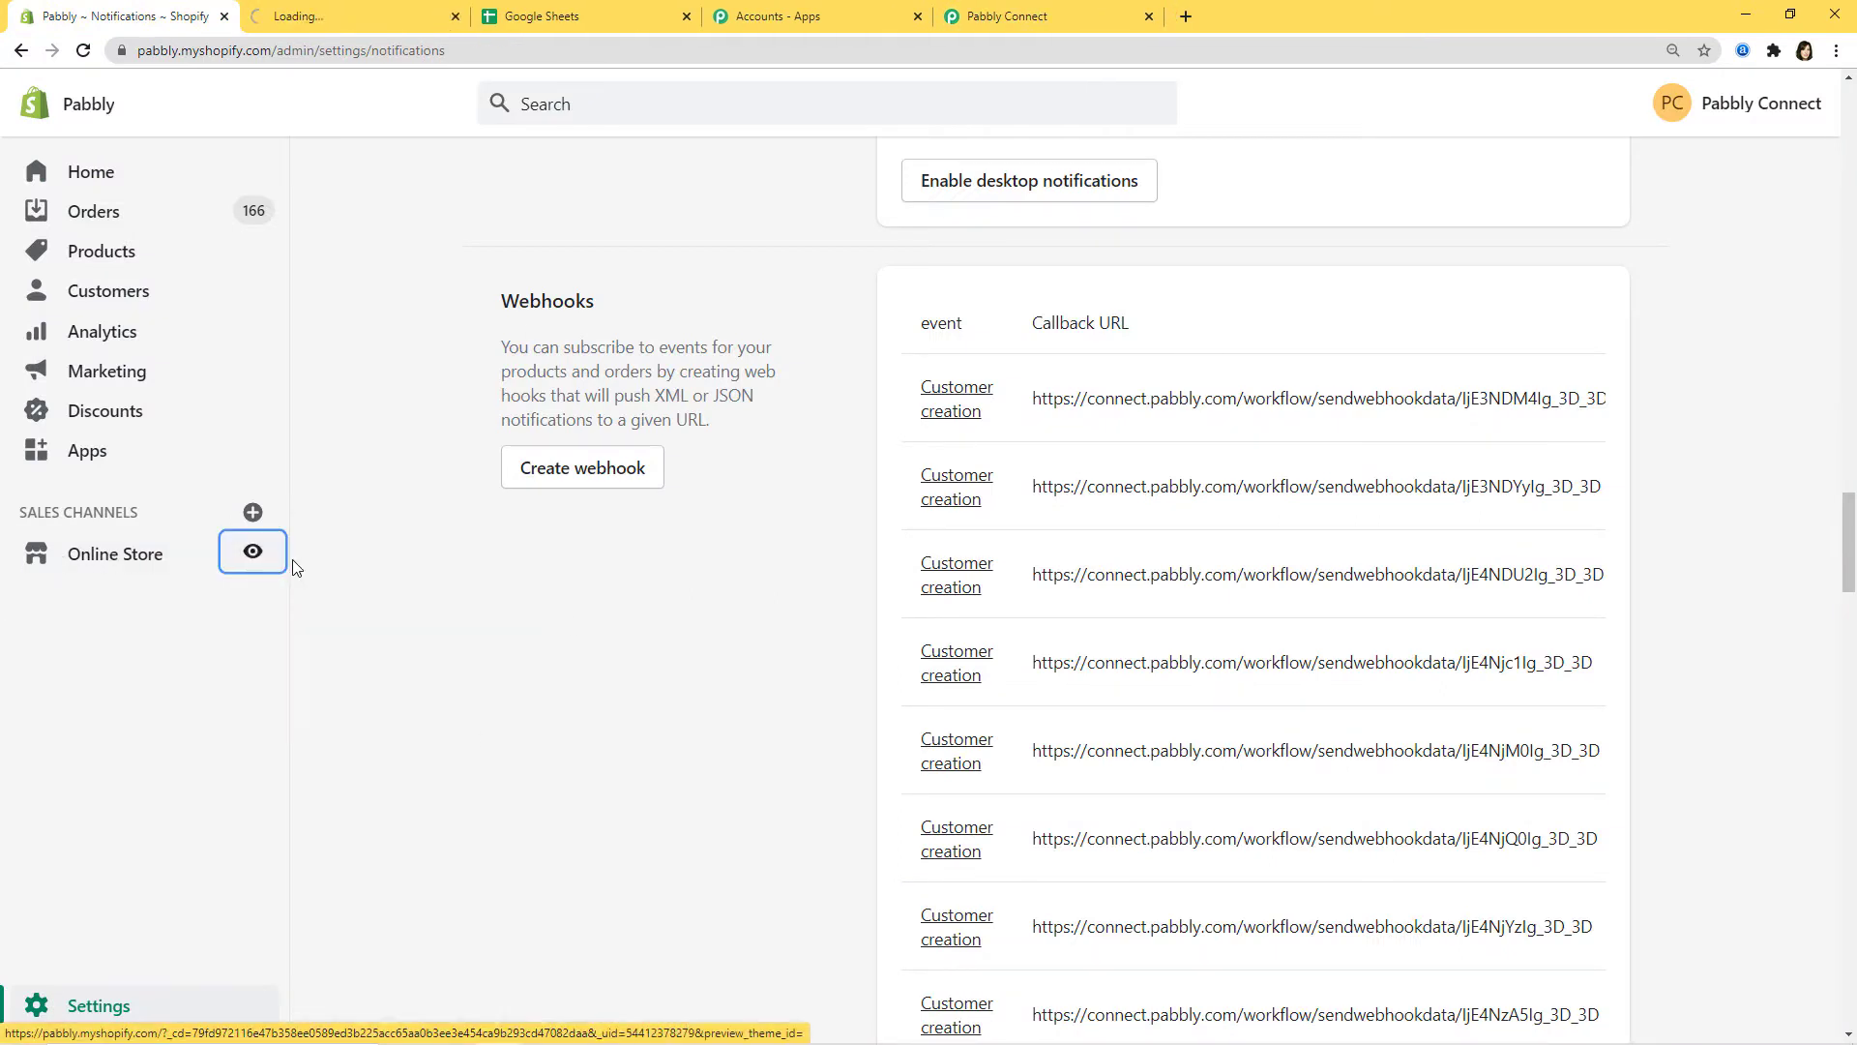
{"action": "left_click", "coordinate": [379, 17]}
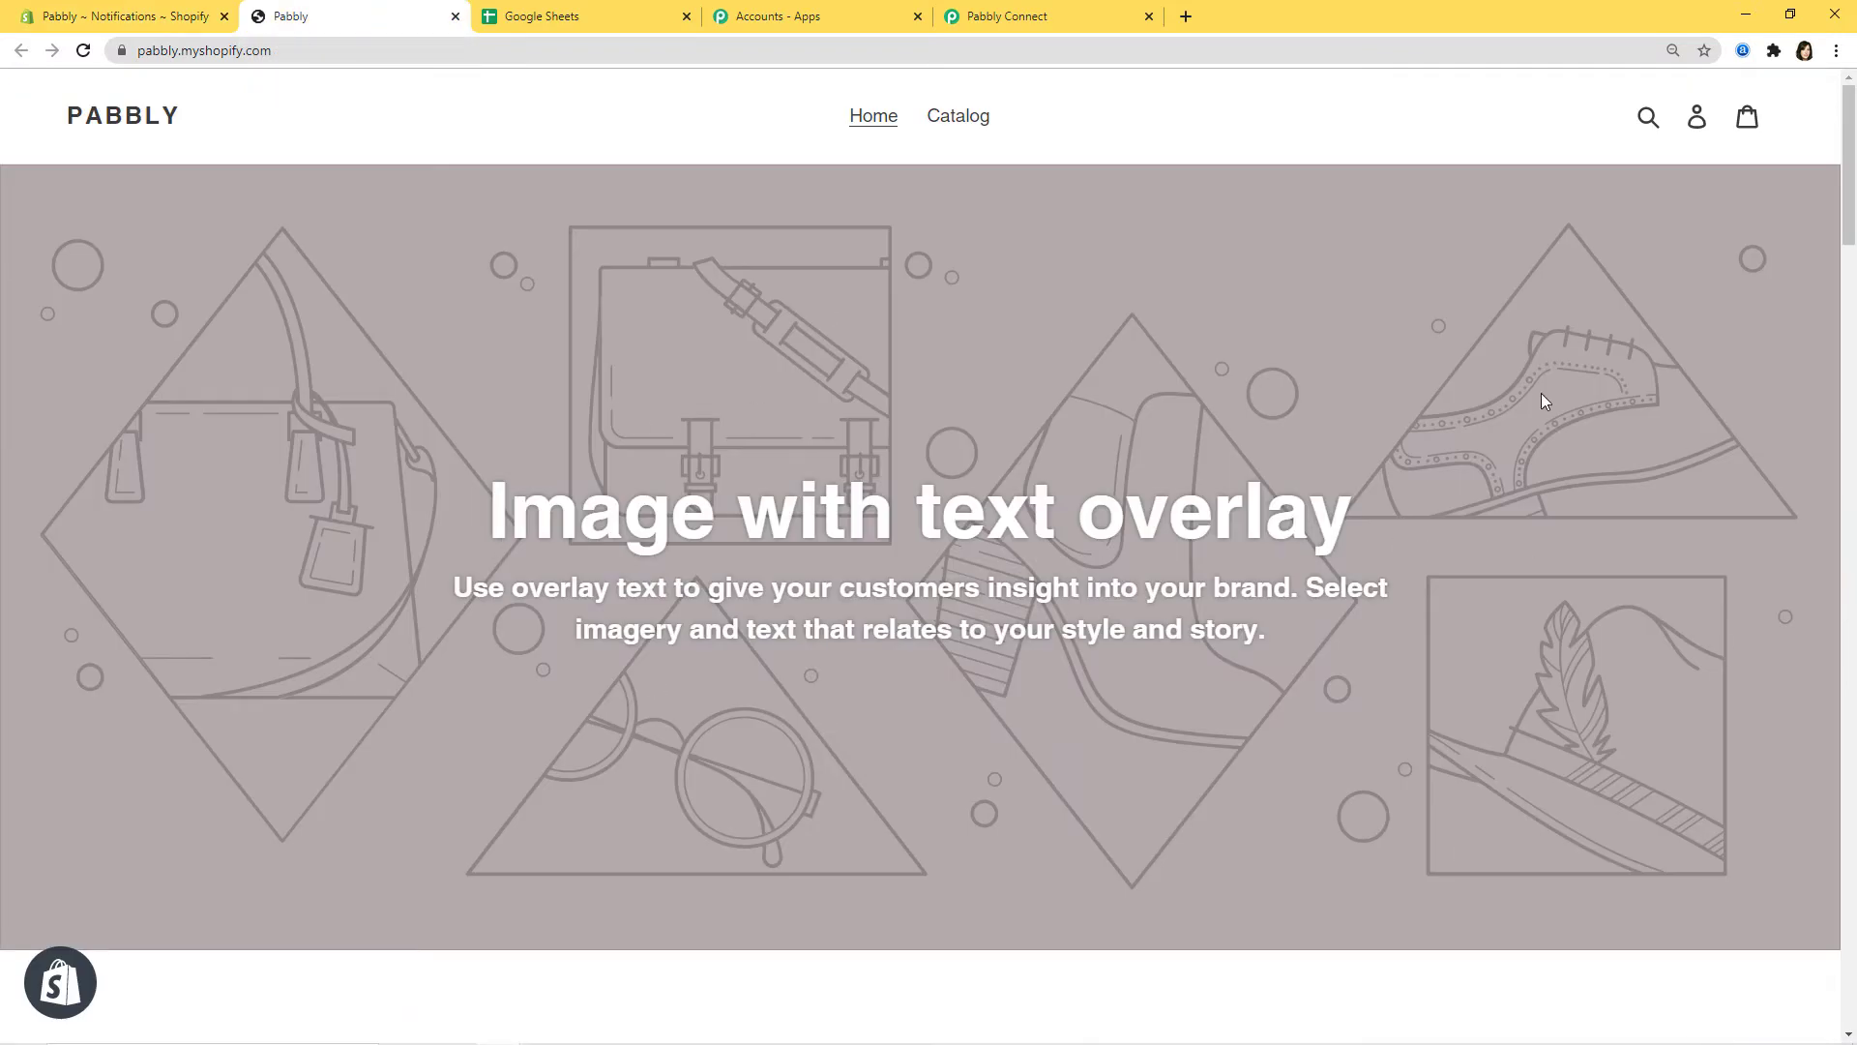
{"action": "left_click", "coordinate": [1697, 118]}
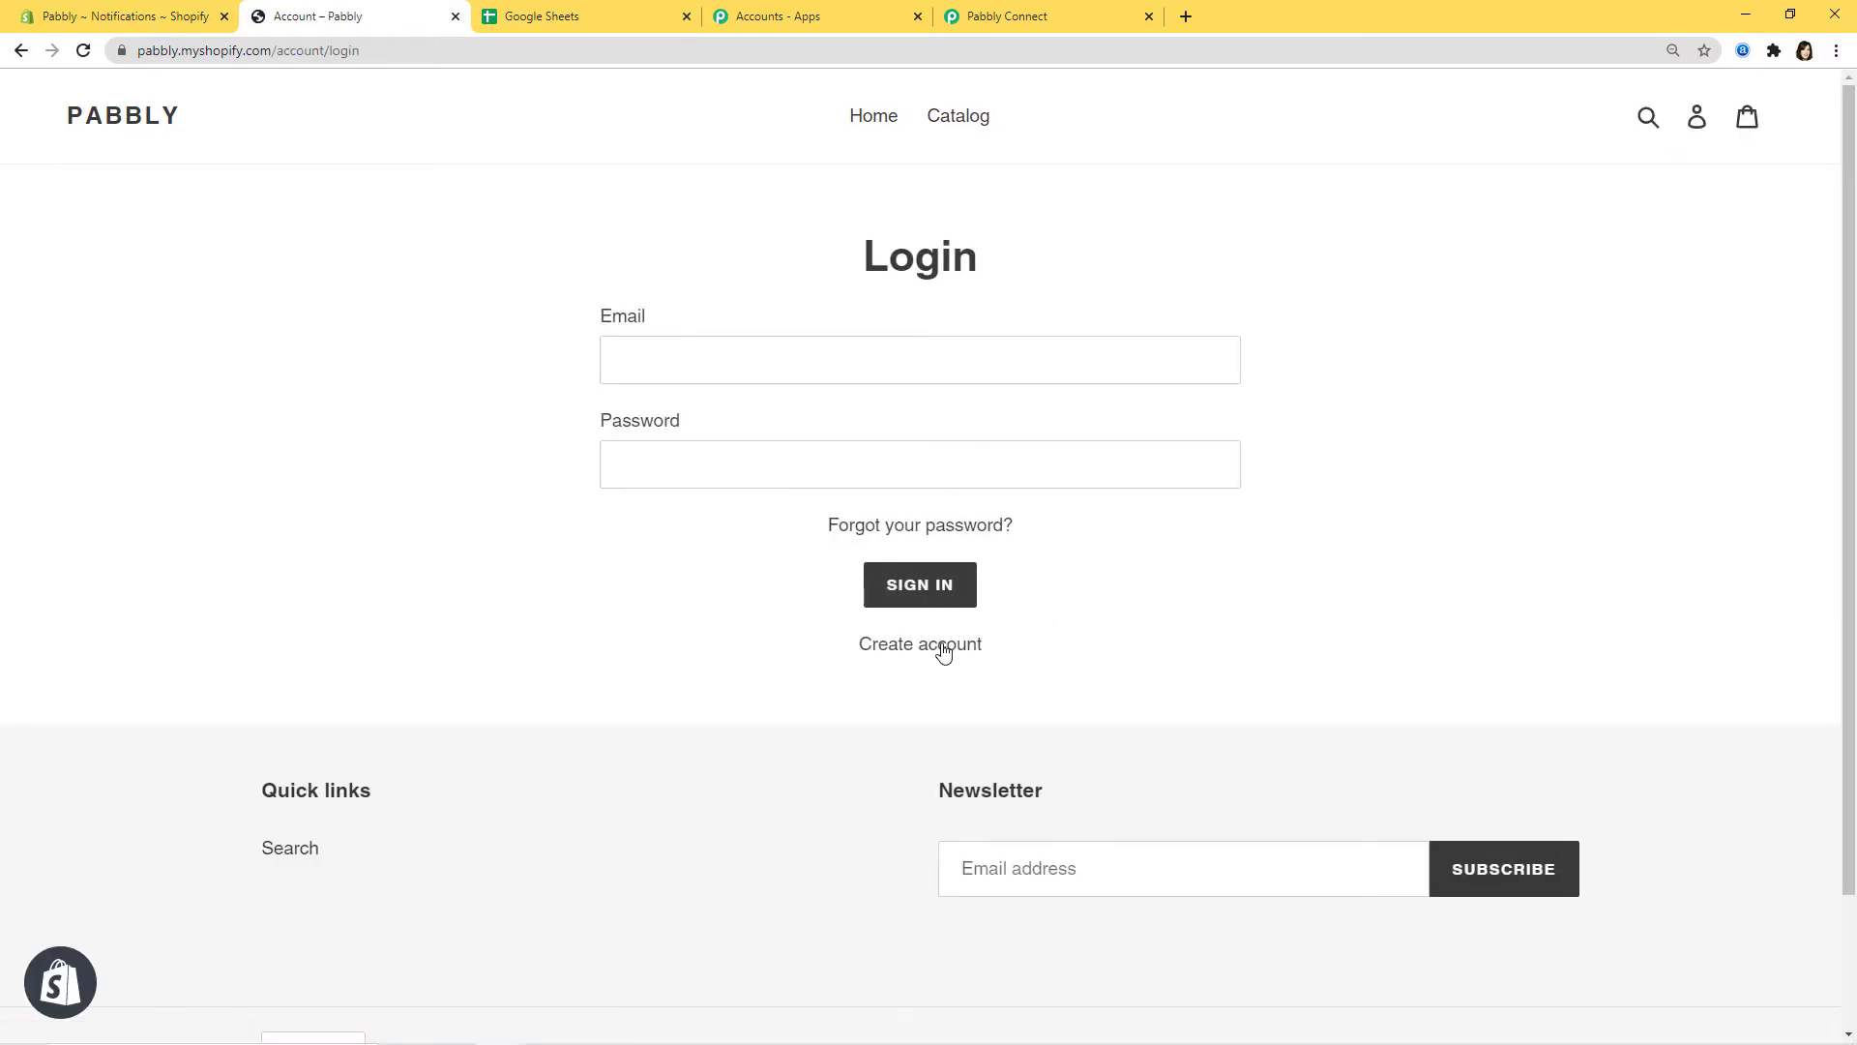
{"action": "left_click", "coordinate": [889, 648]}
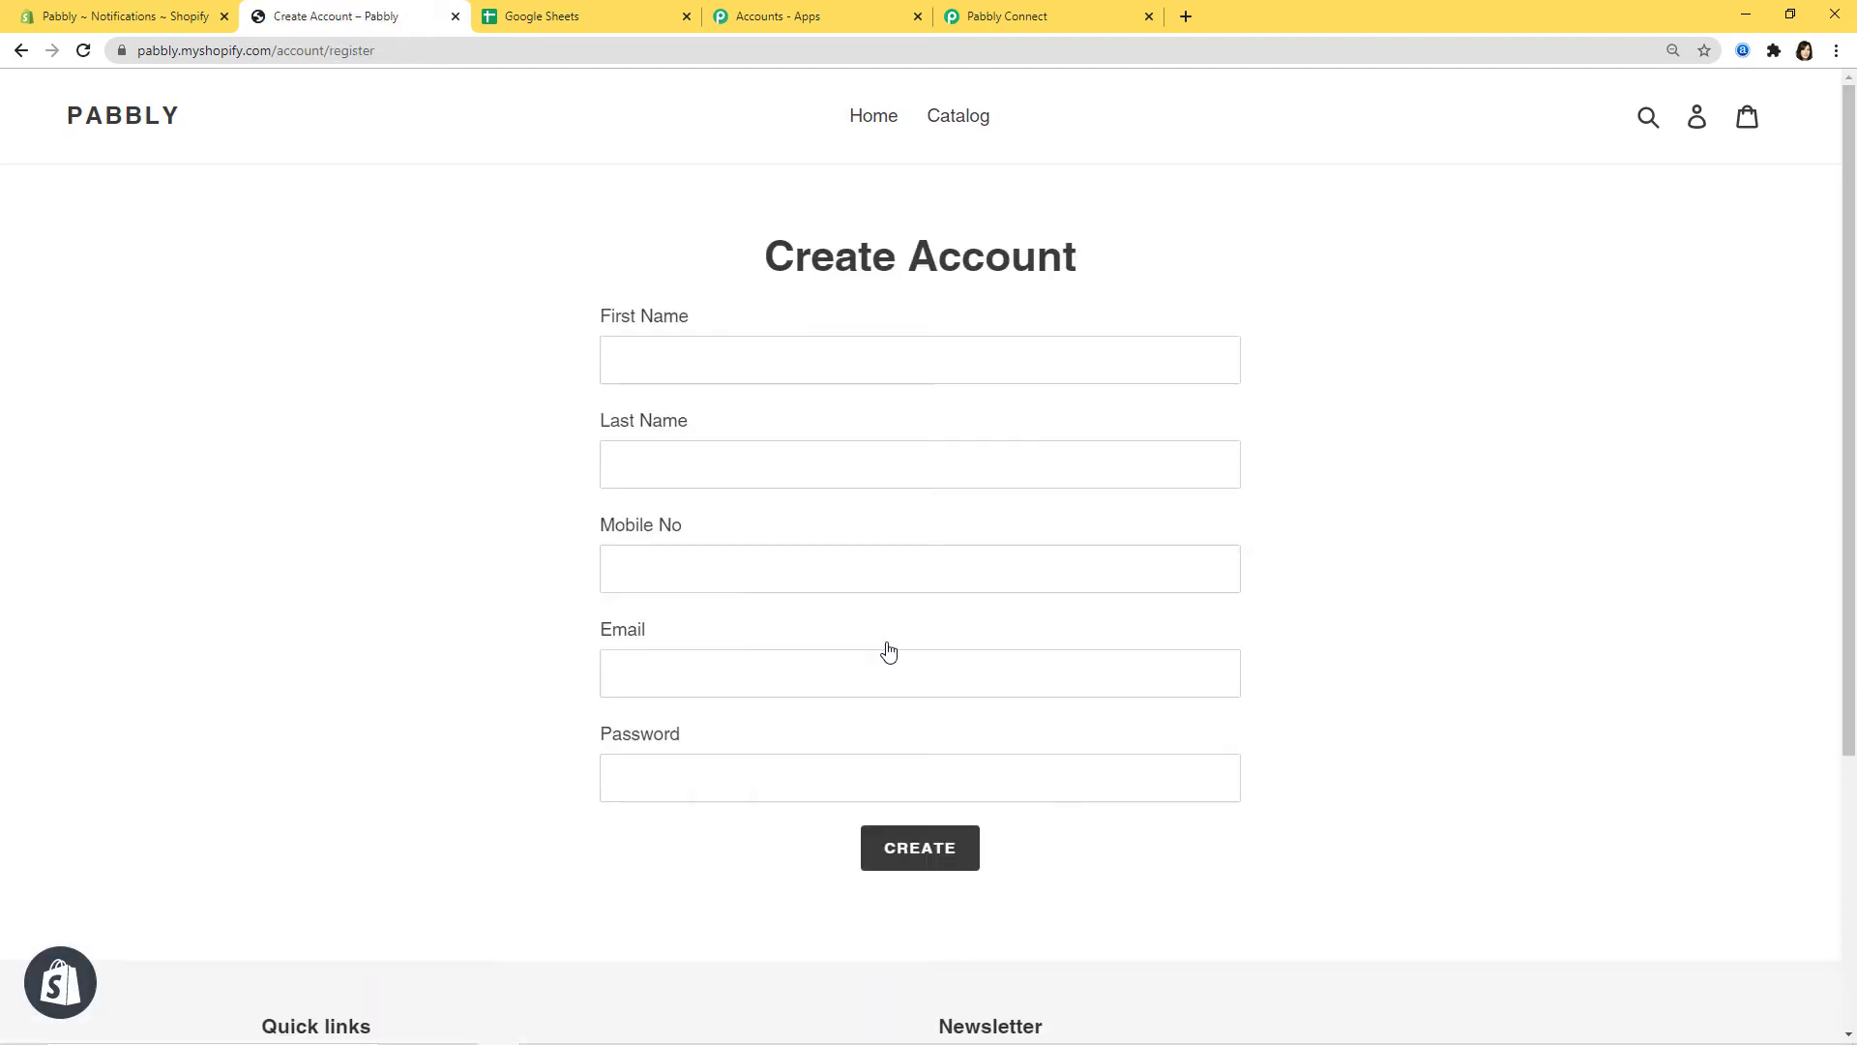
Step: Fill in the test customer's first name, last name, phone, e-mail and password
{"action": "left_click", "coordinate": [792, 357]}
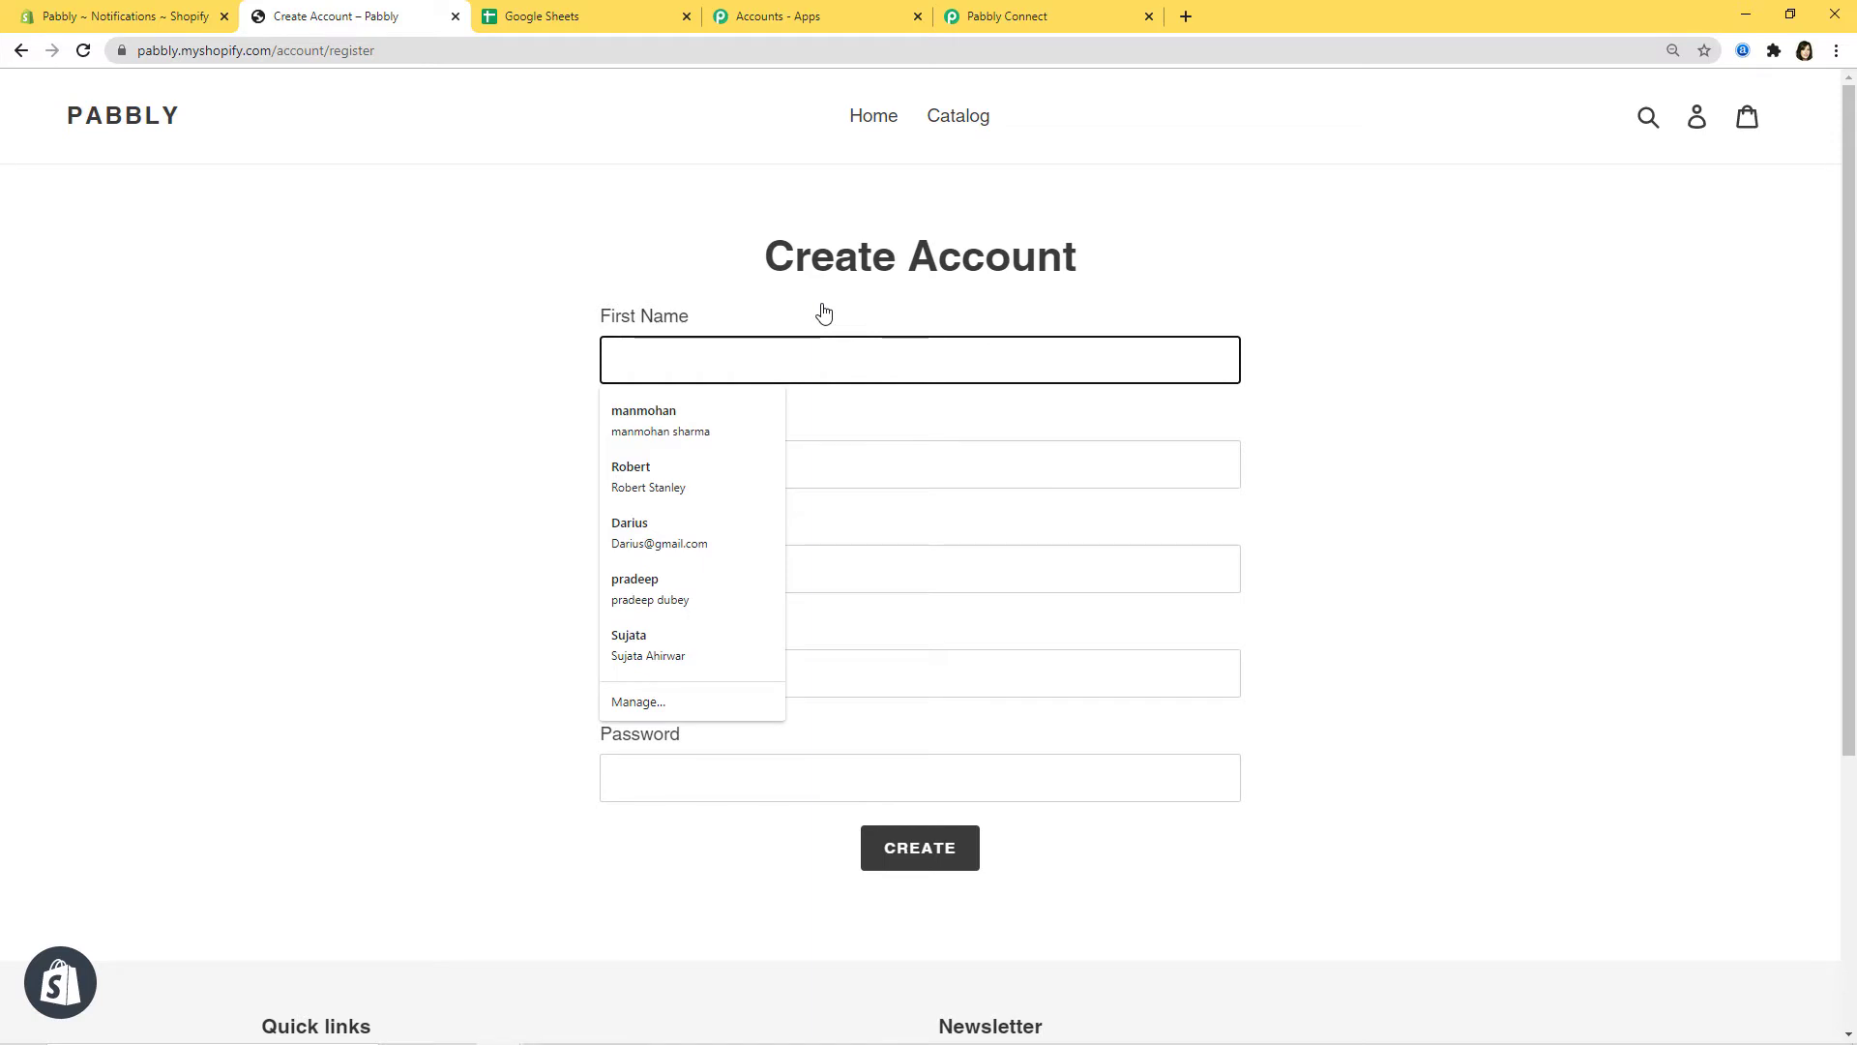
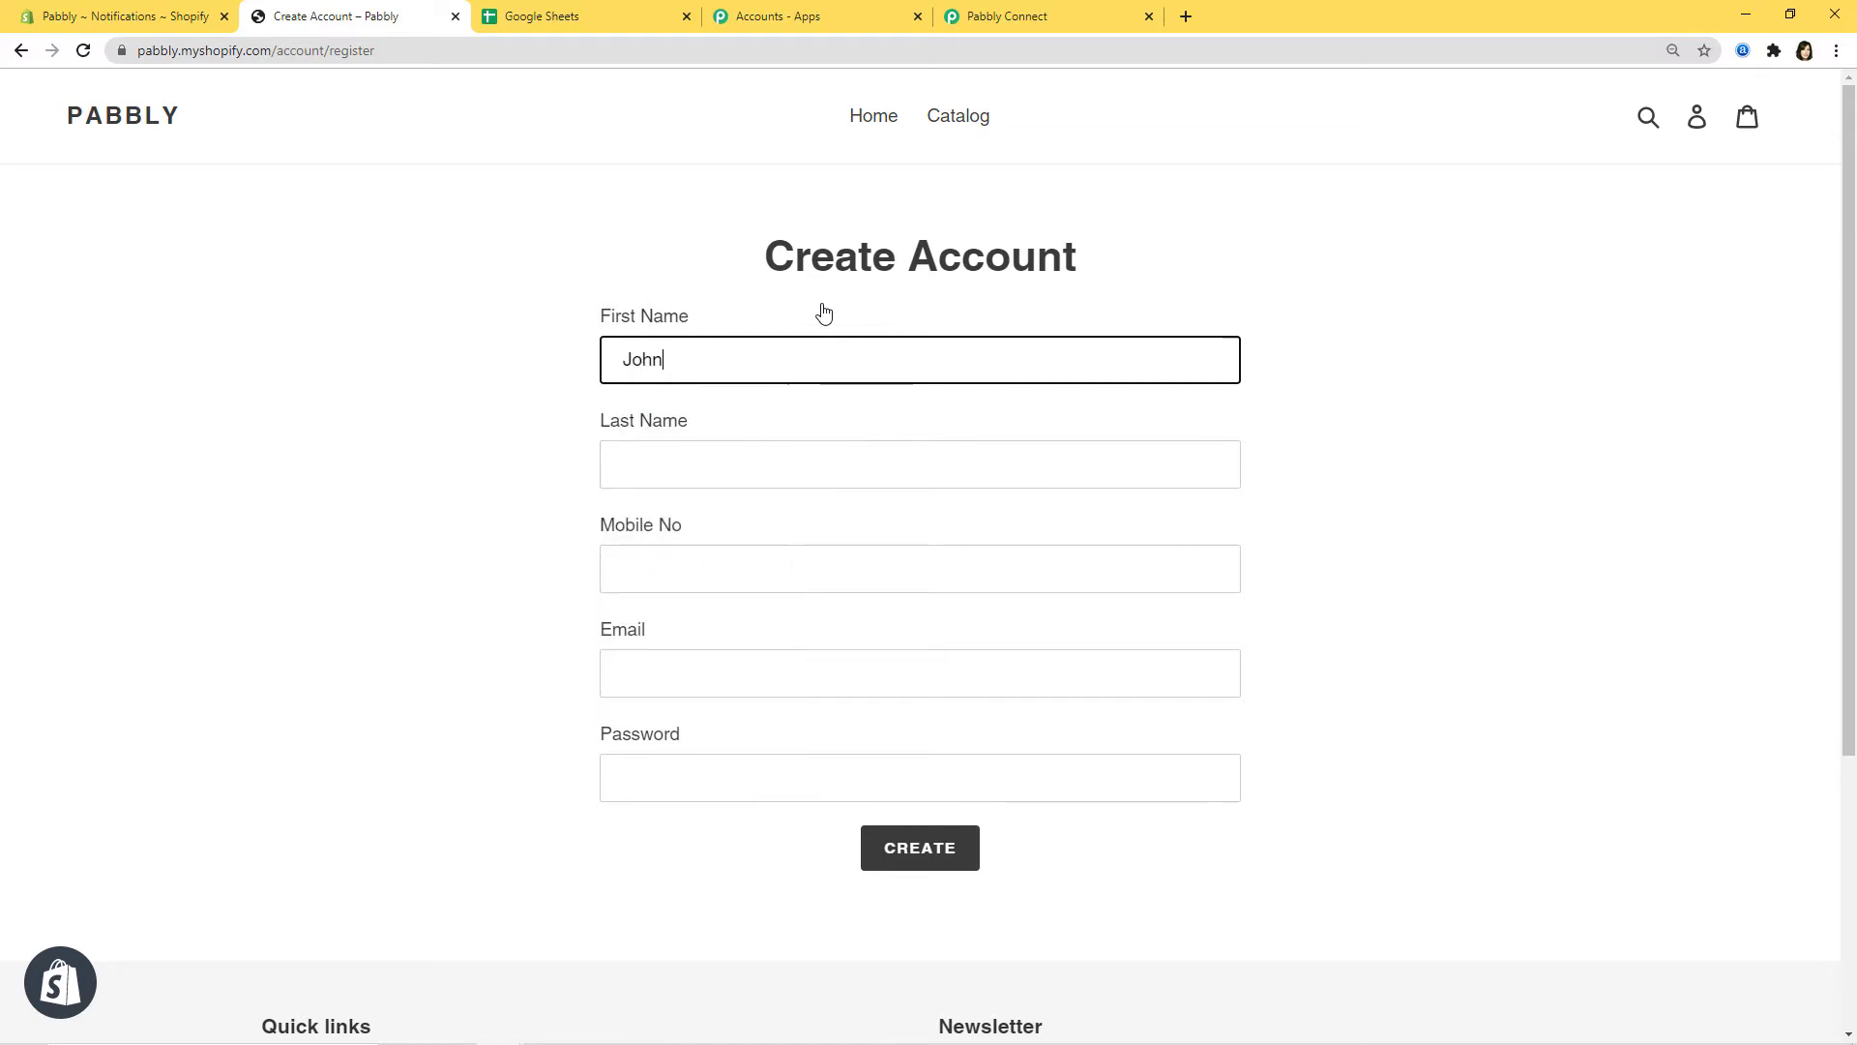
{"action": "left_click", "coordinate": [844, 456]}
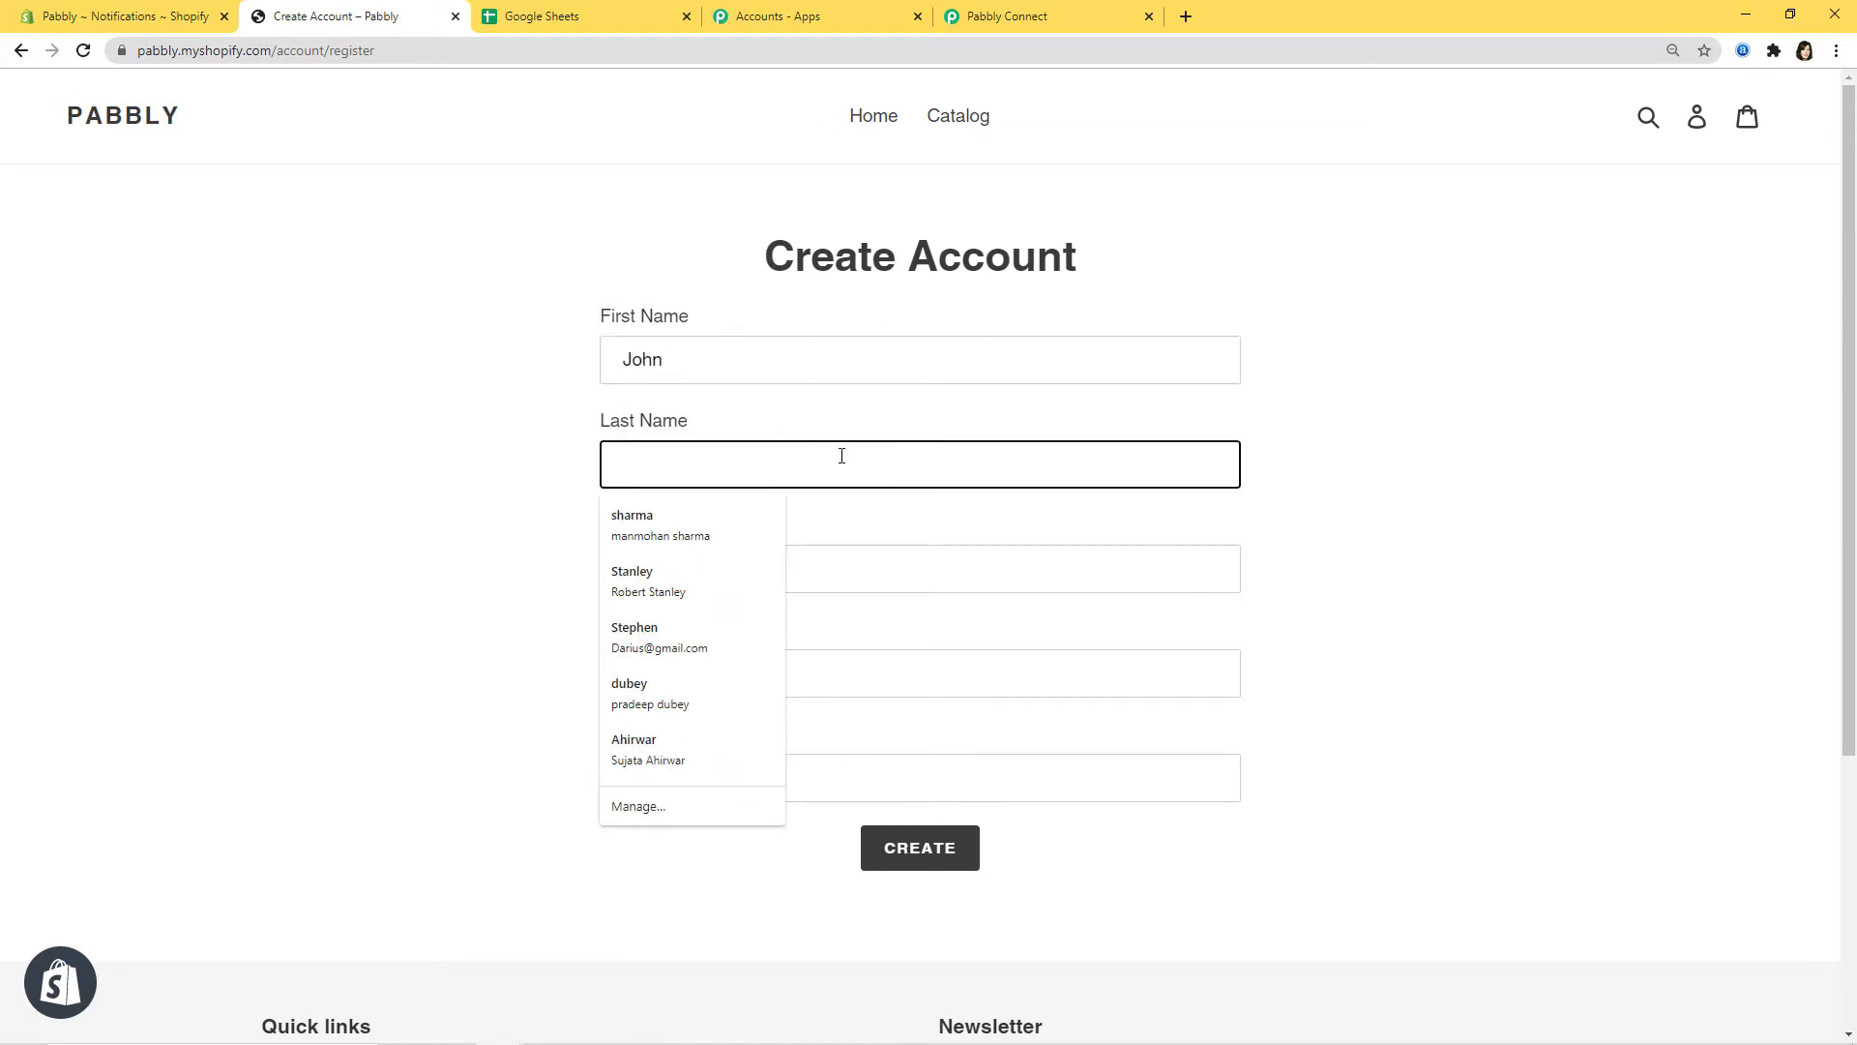
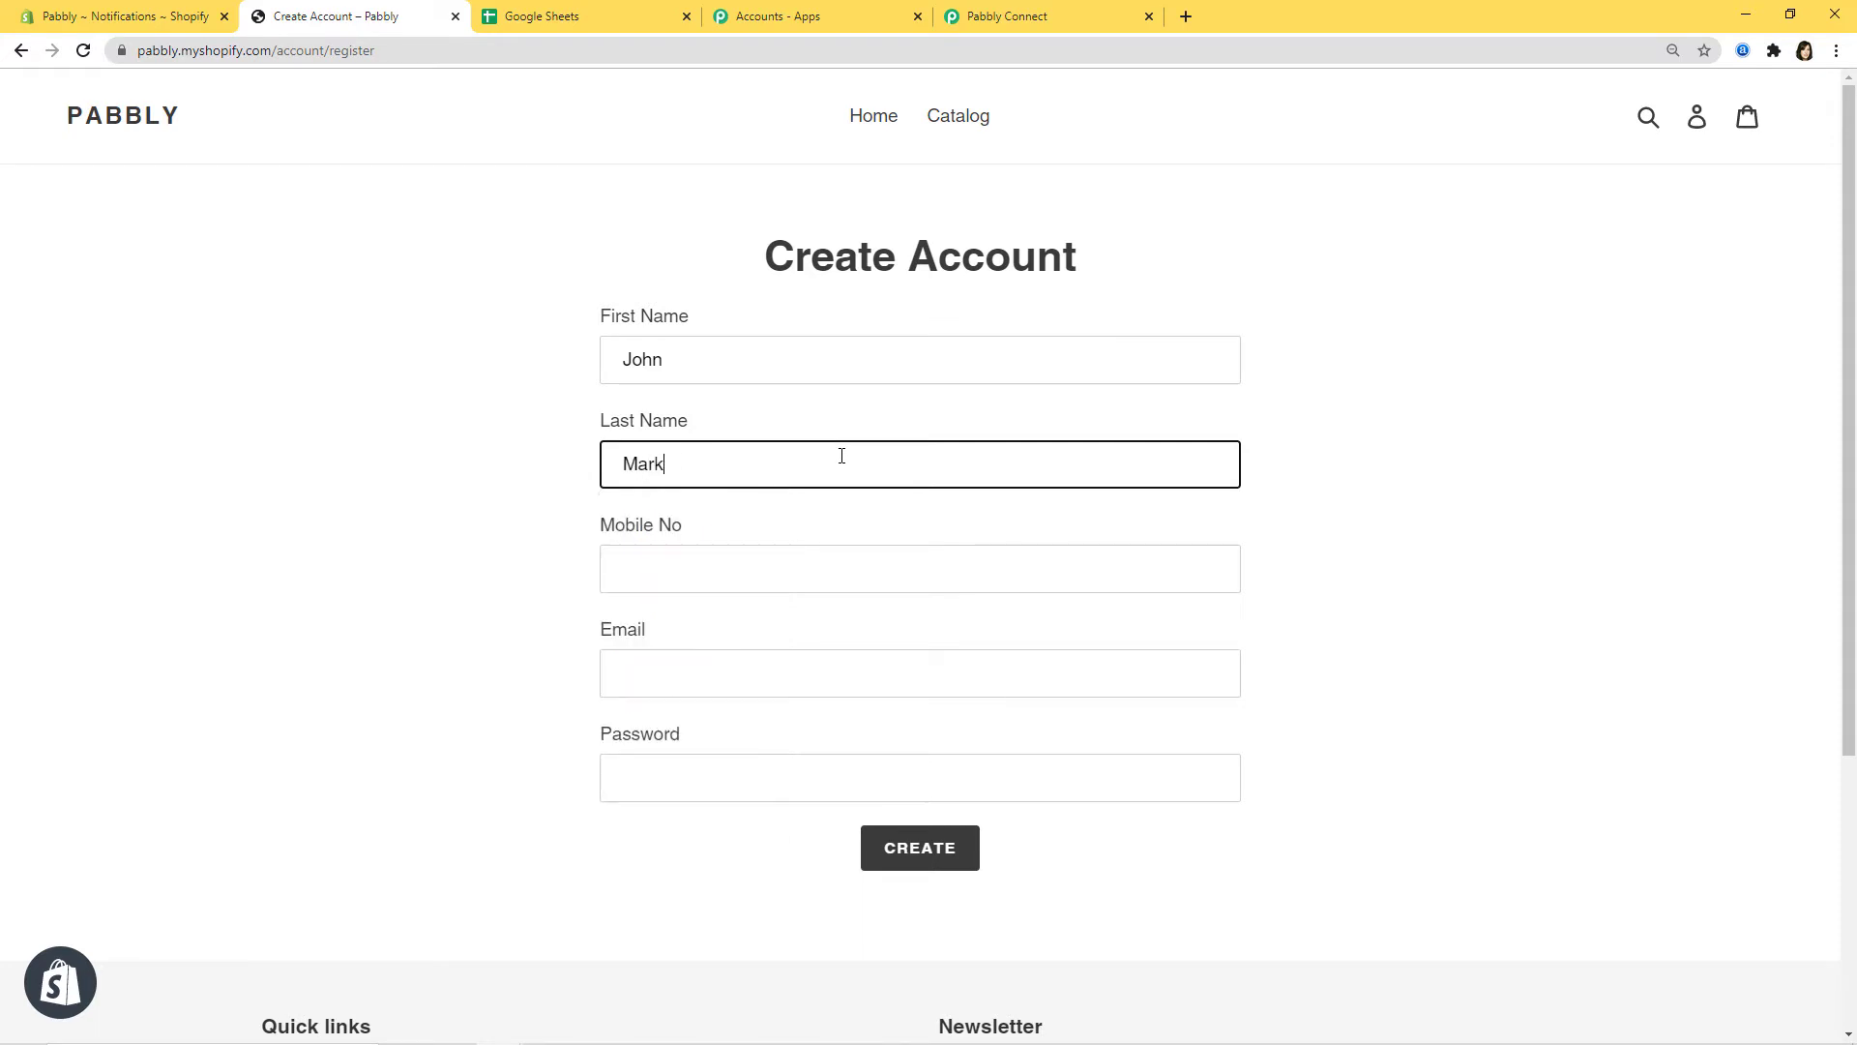
{"action": "left_click", "coordinate": [869, 566]}
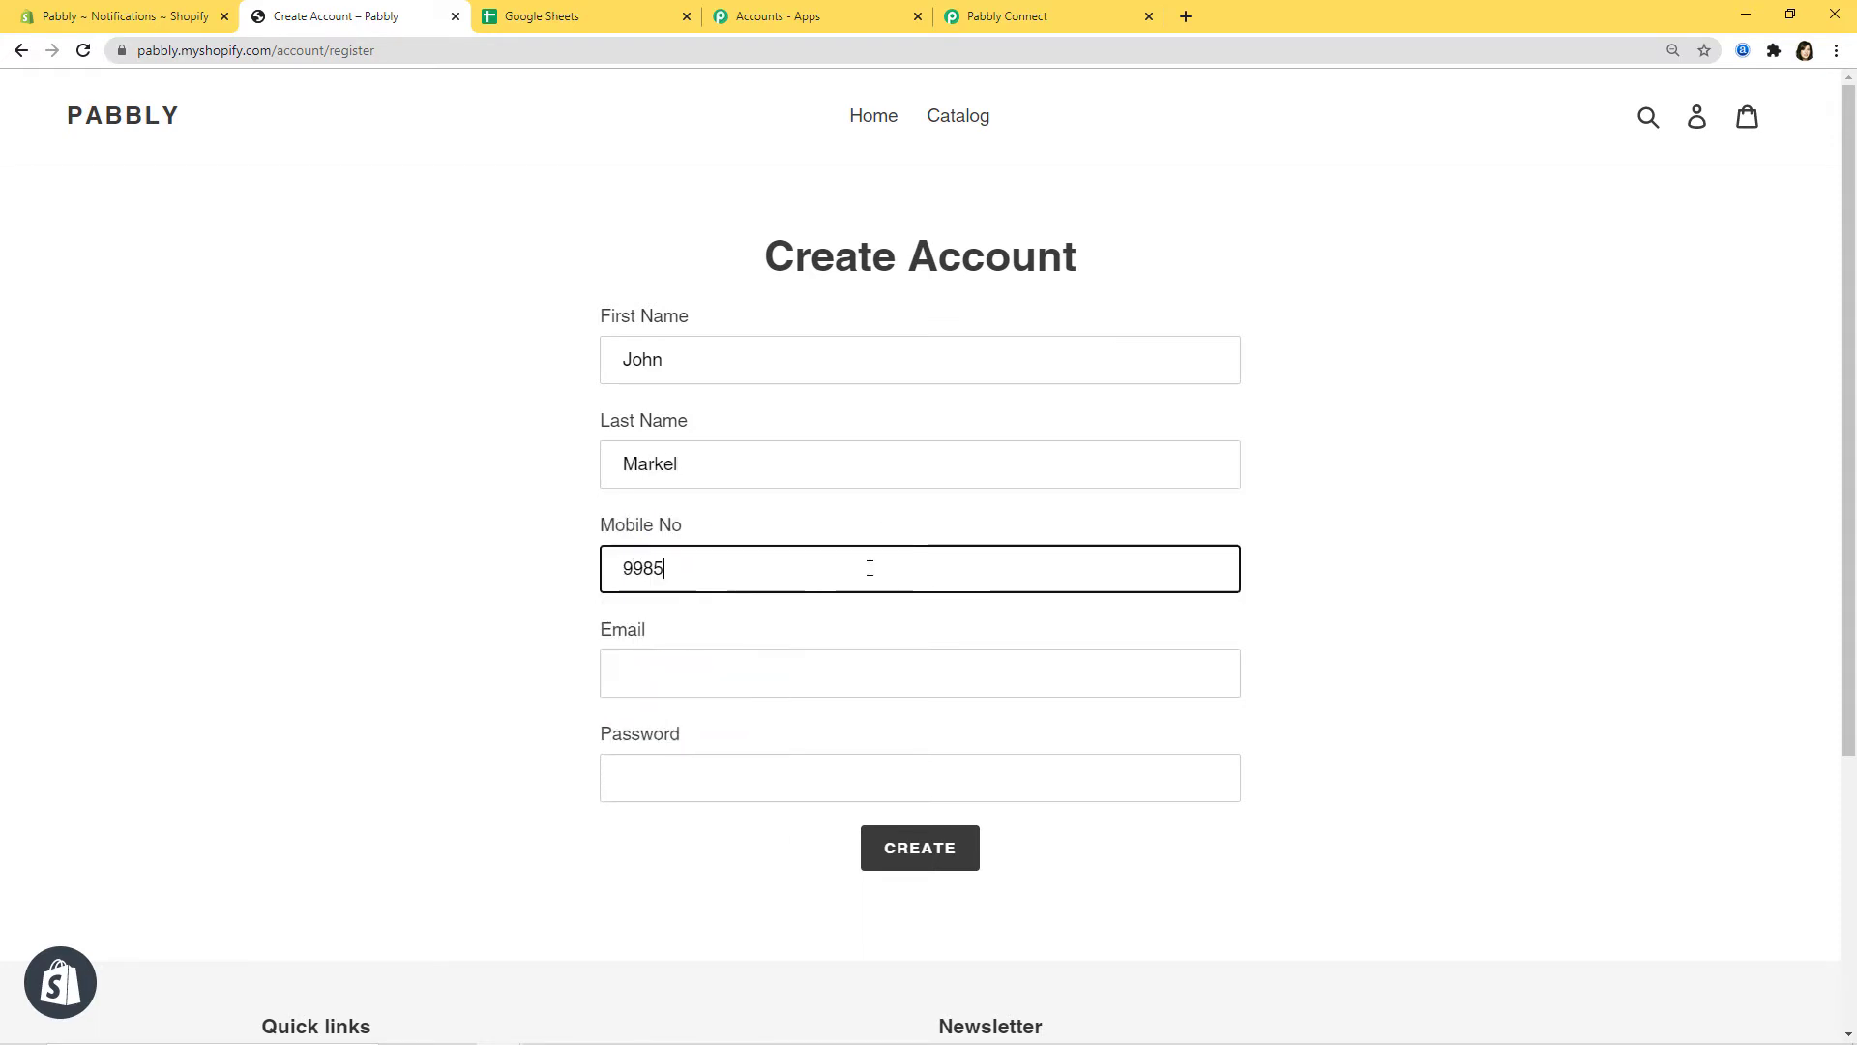
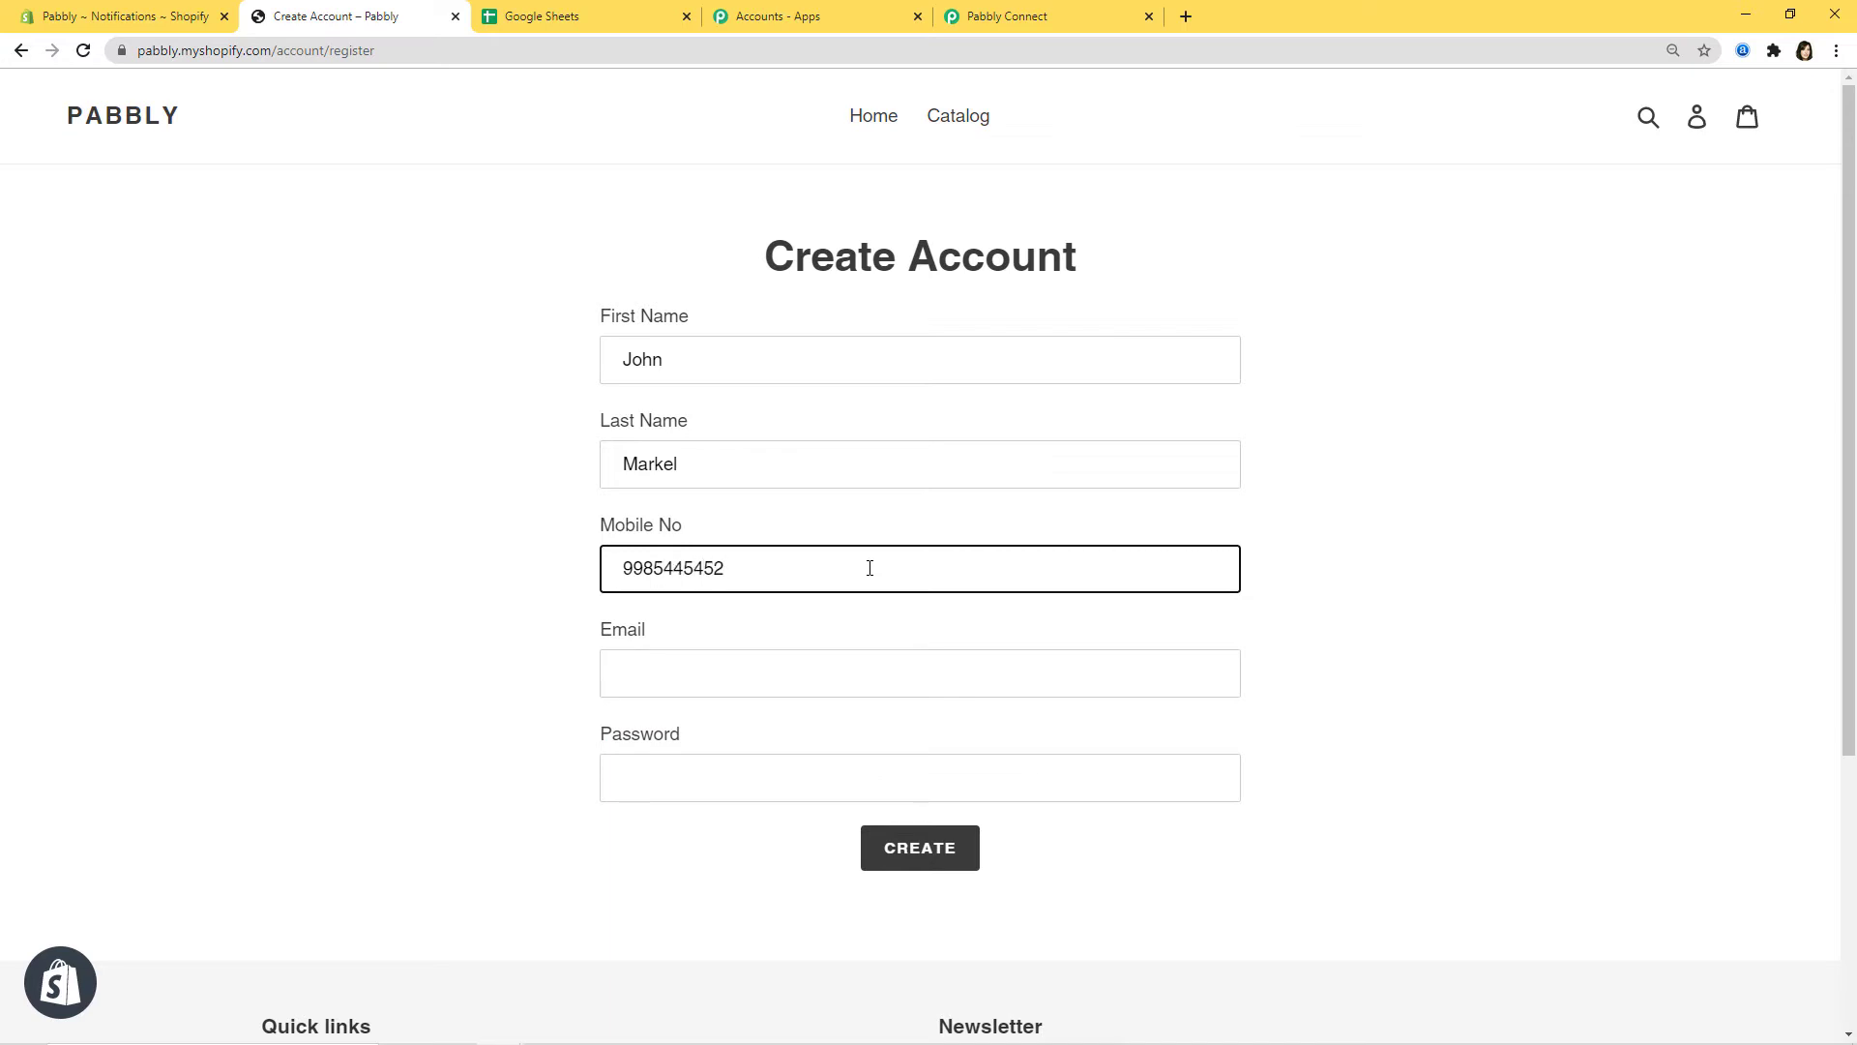
{"action": "left_click", "coordinate": [840, 664]}
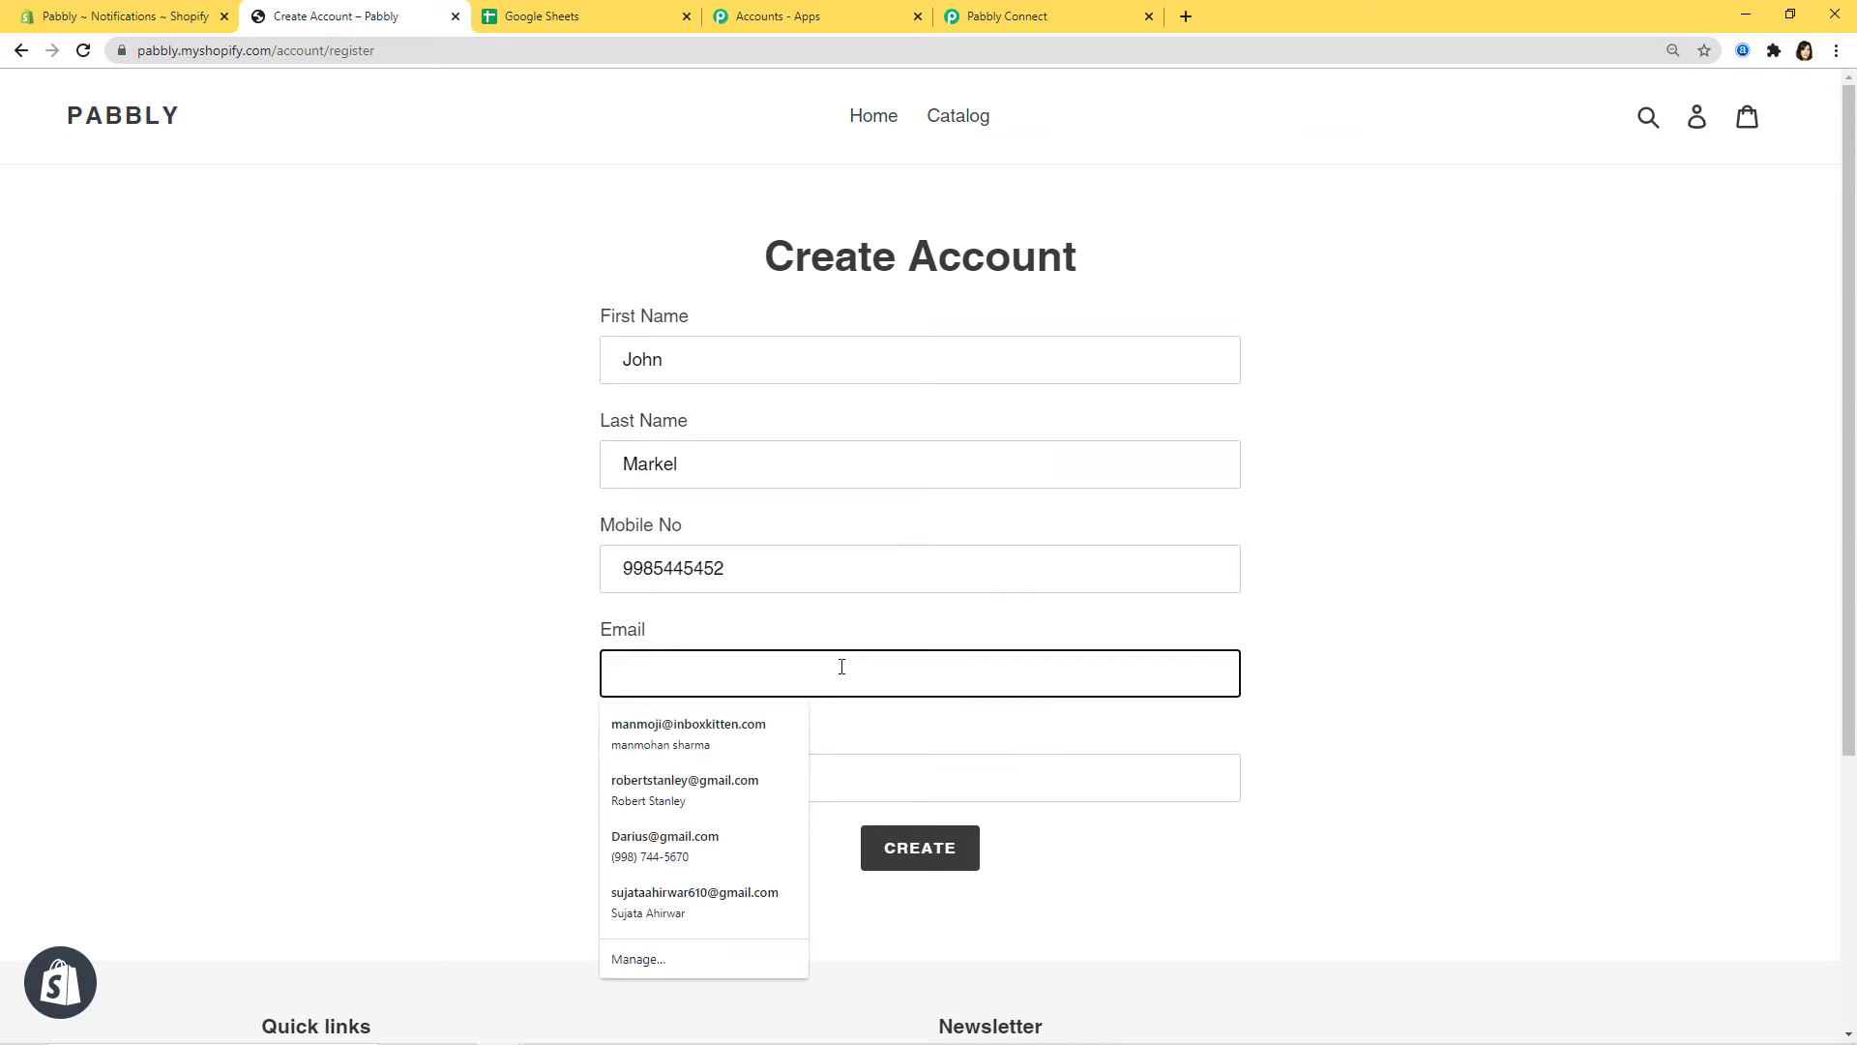
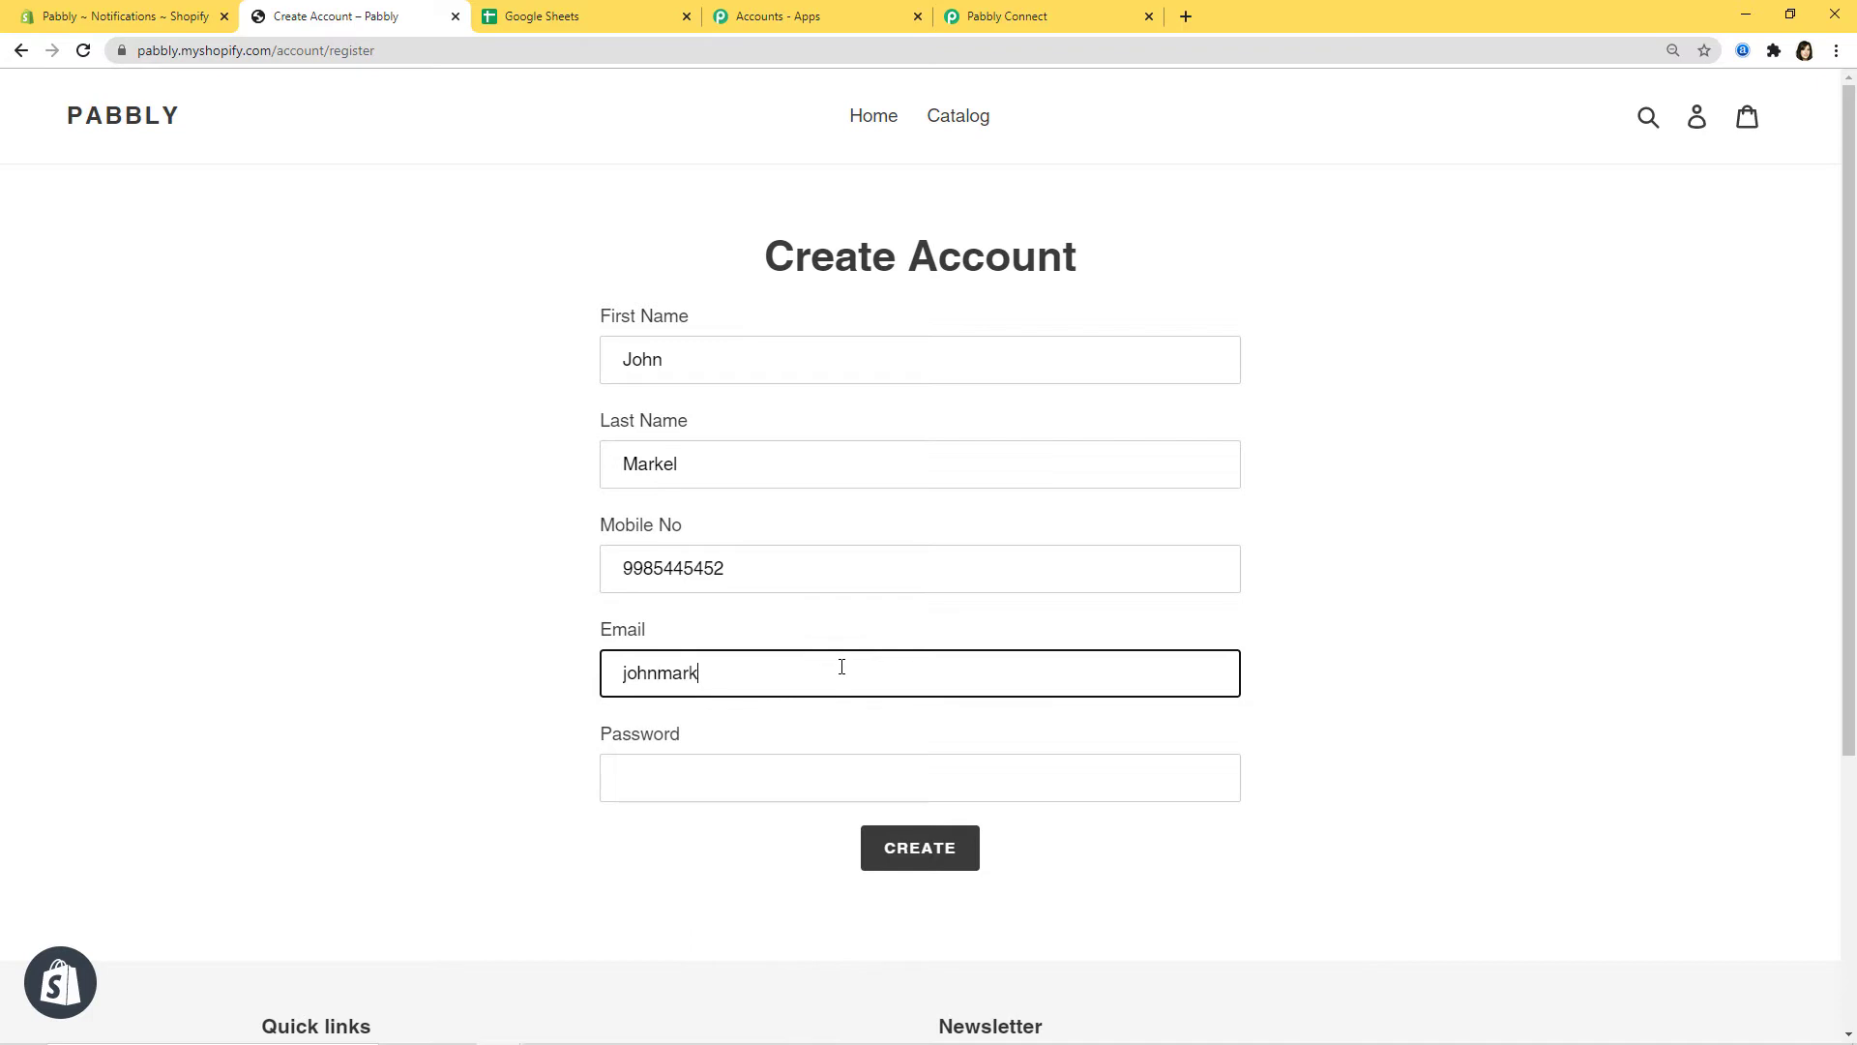
{"action": "left_click", "coordinate": [888, 783]}
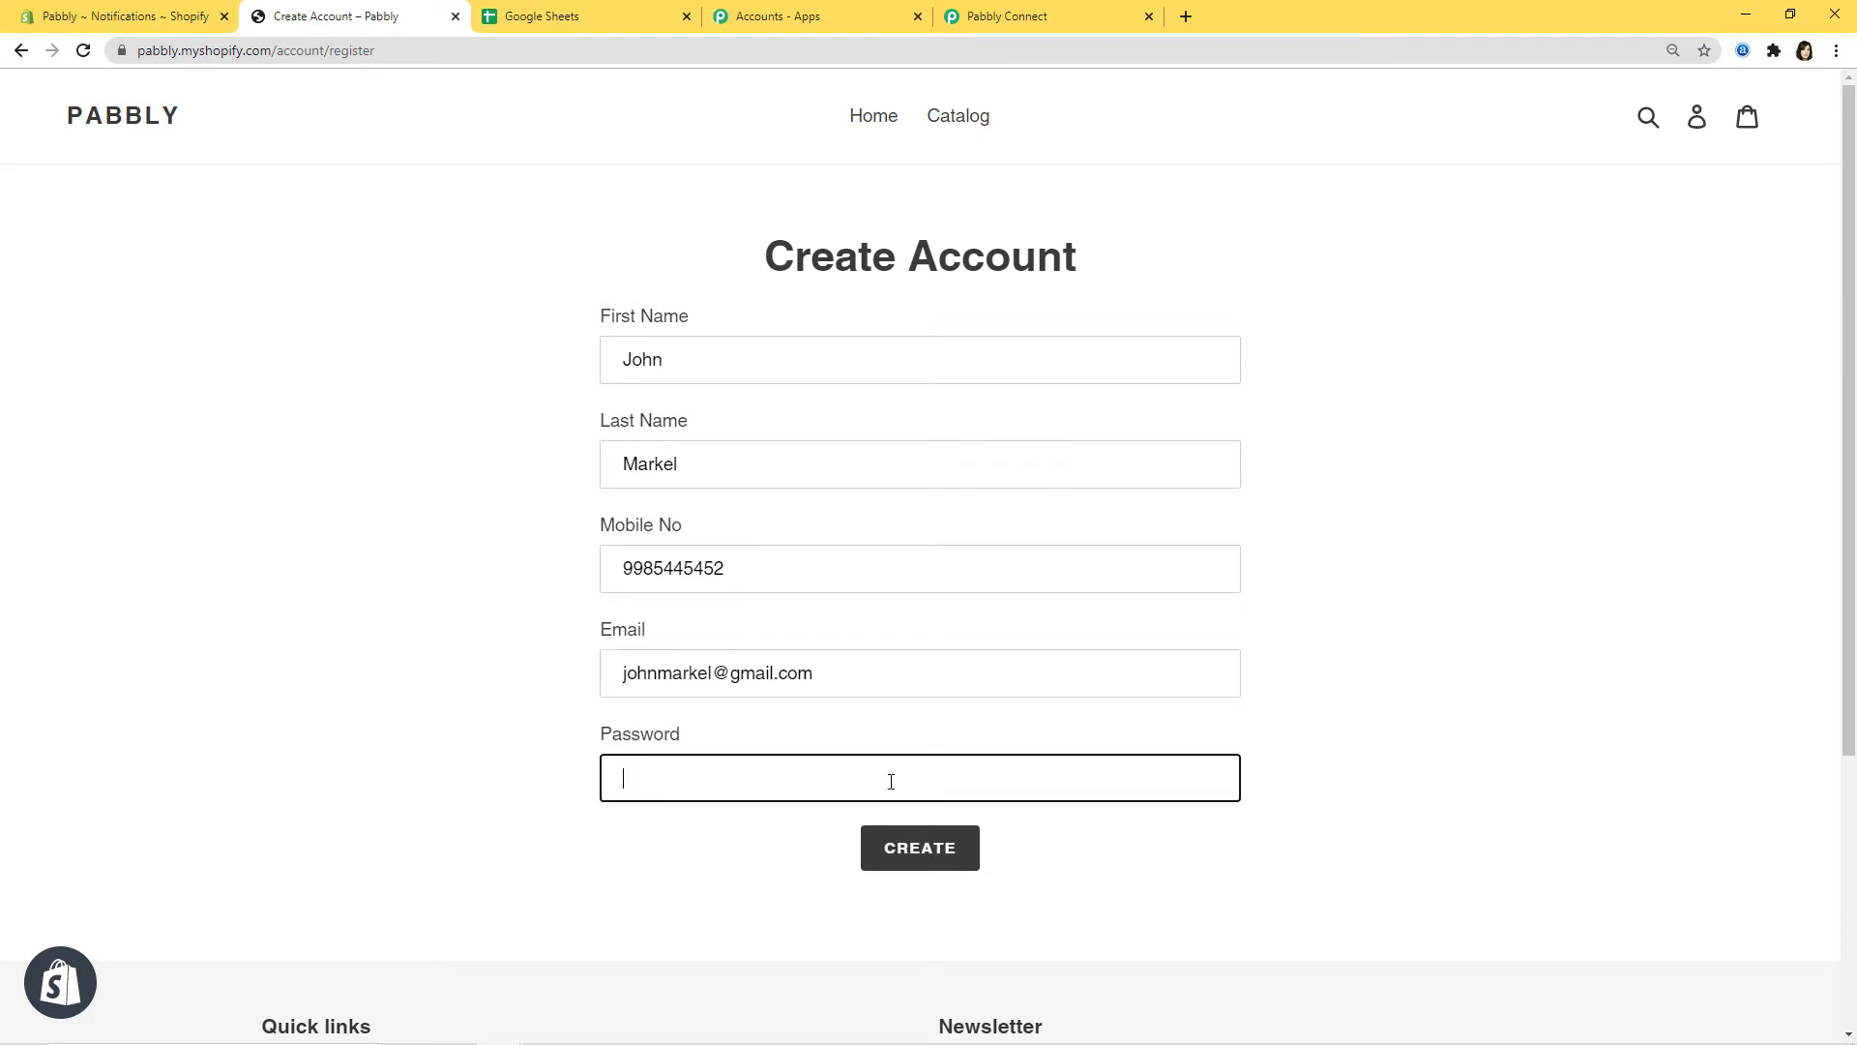
{"action": "type", "text": "j•••••••••••"}
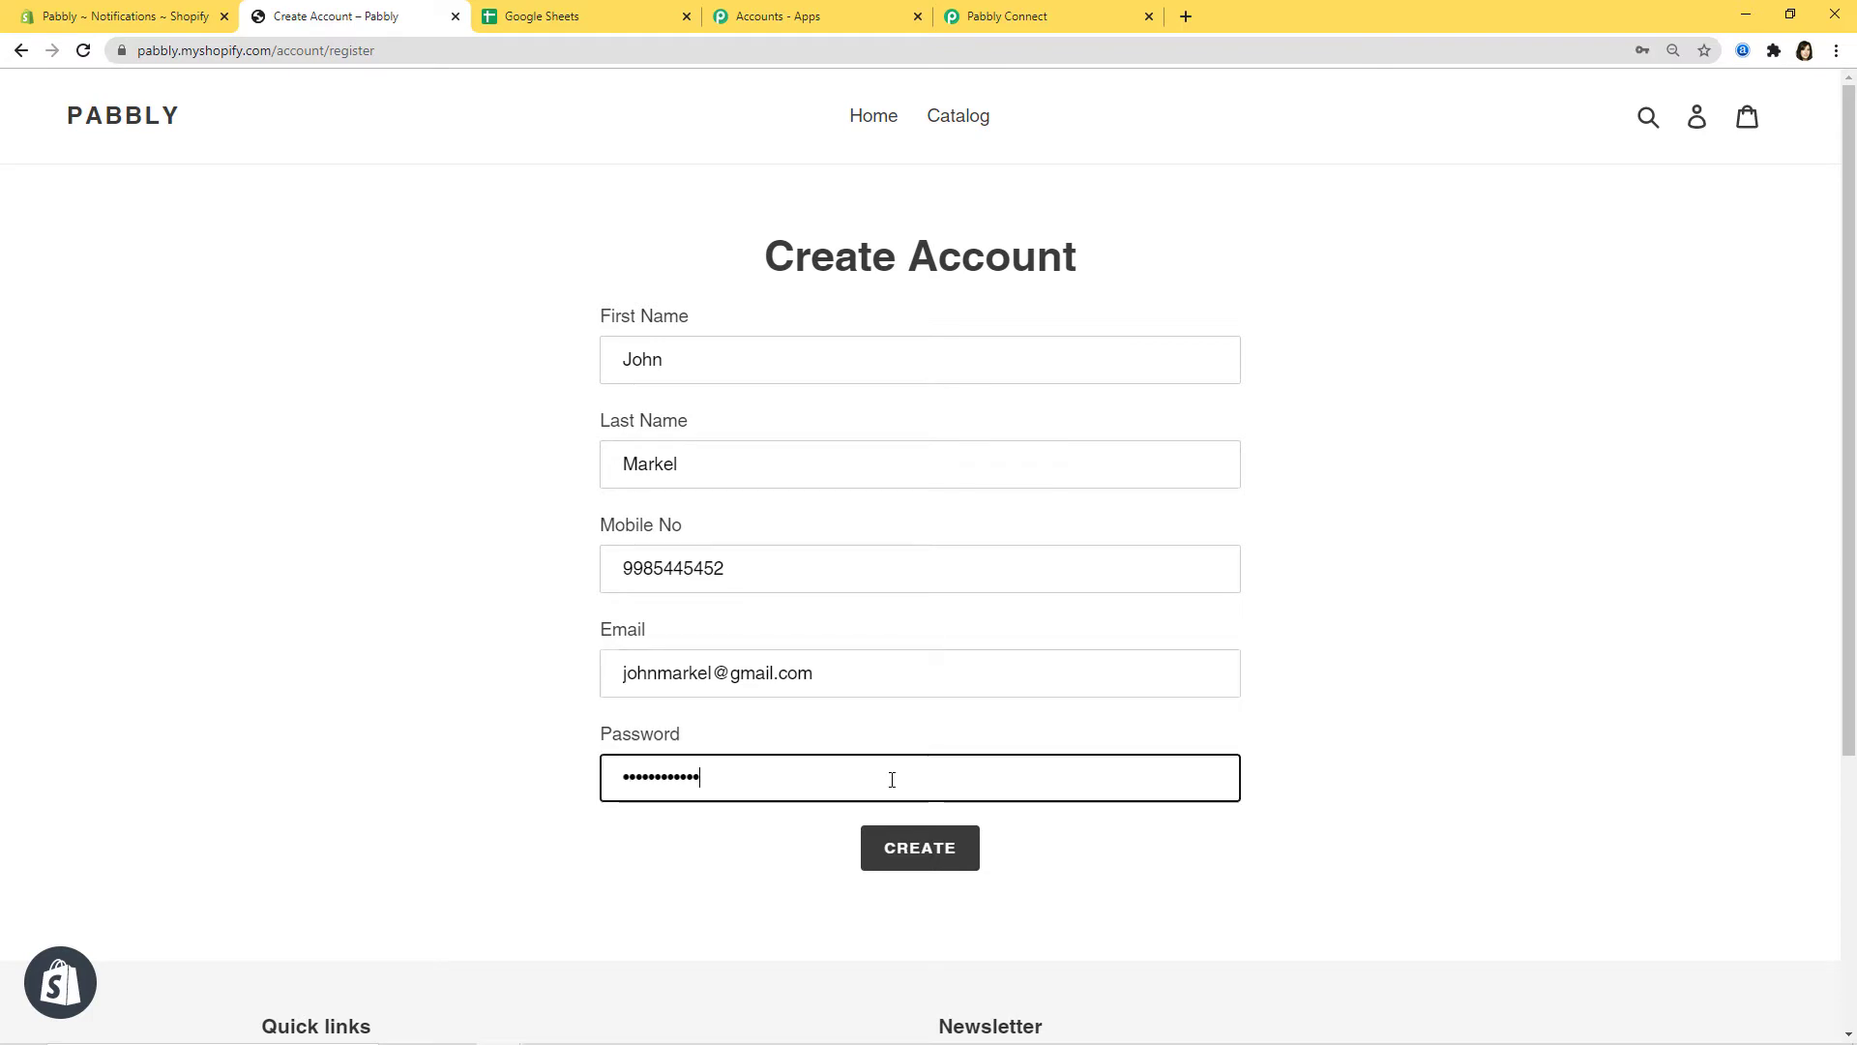
Step: Submit the registration, pass the reCAPTCHA, and check the captured data in Pabbly Connect
{"action": "left_click", "coordinate": [903, 847]}
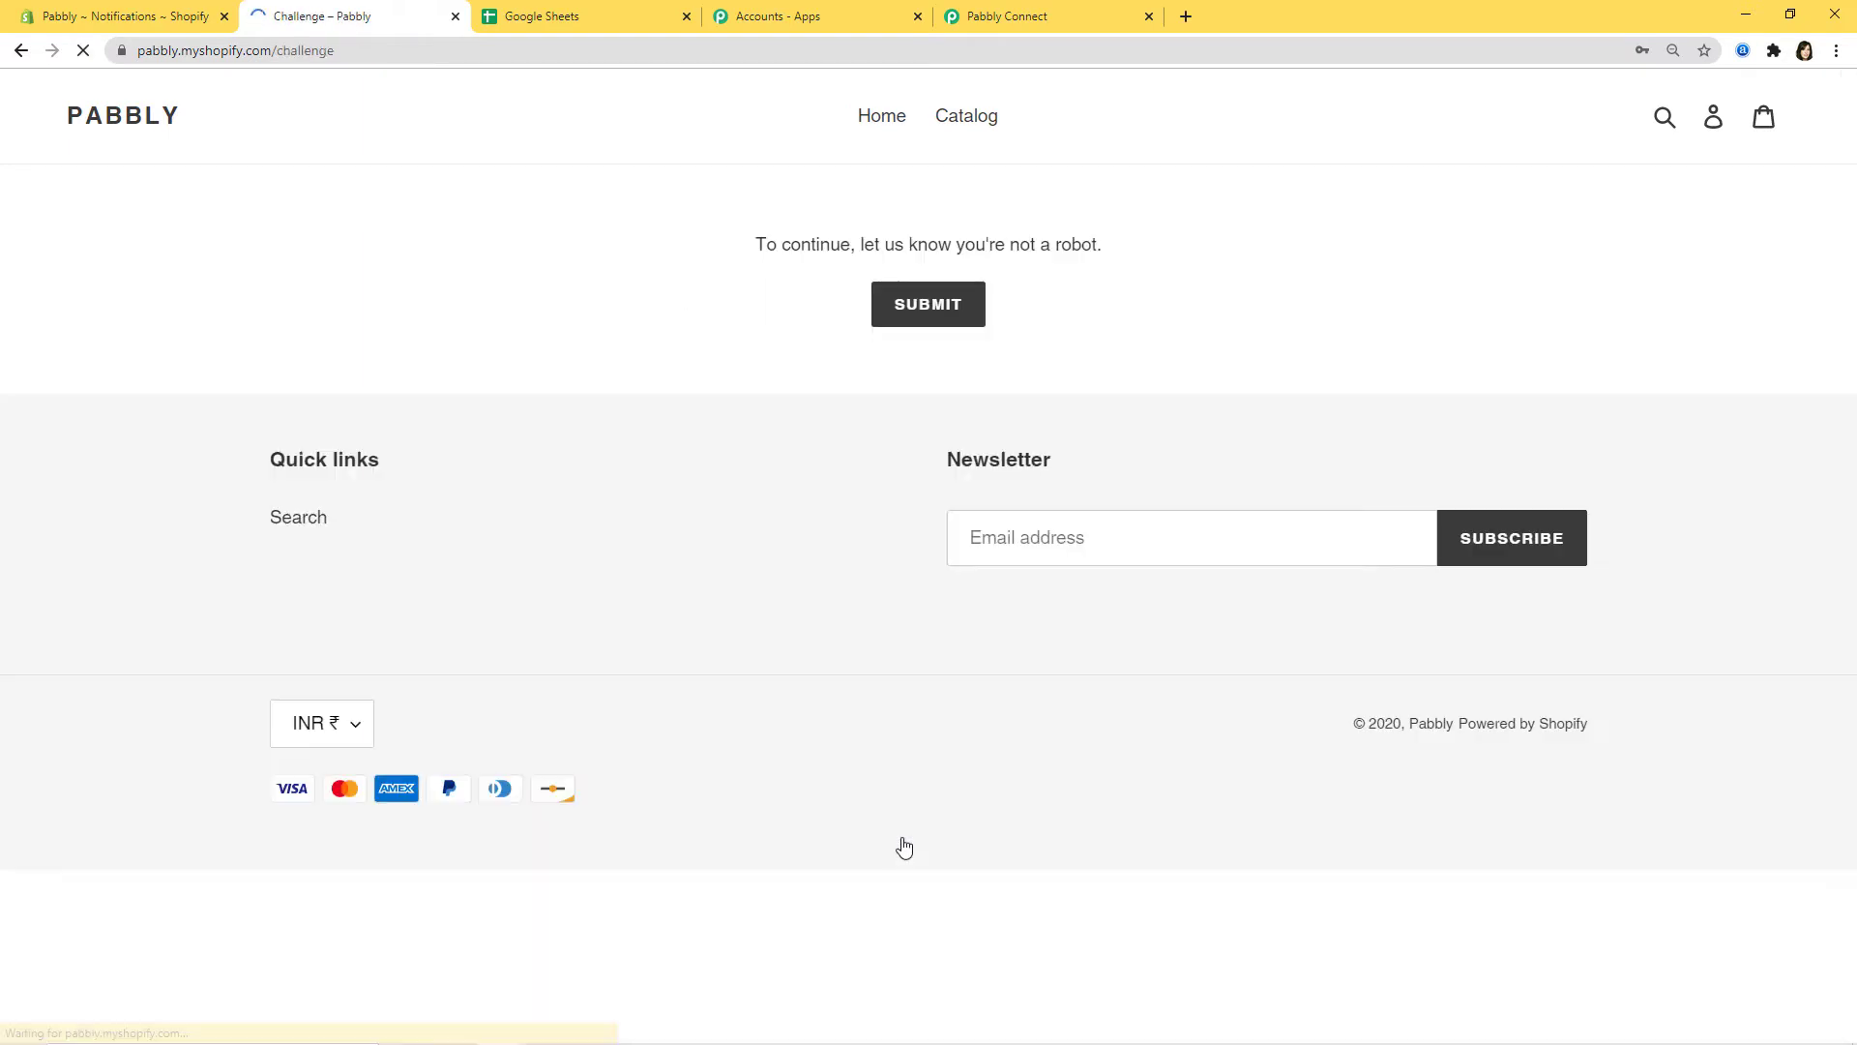
{"action": "left_click", "coordinate": [770, 323]}
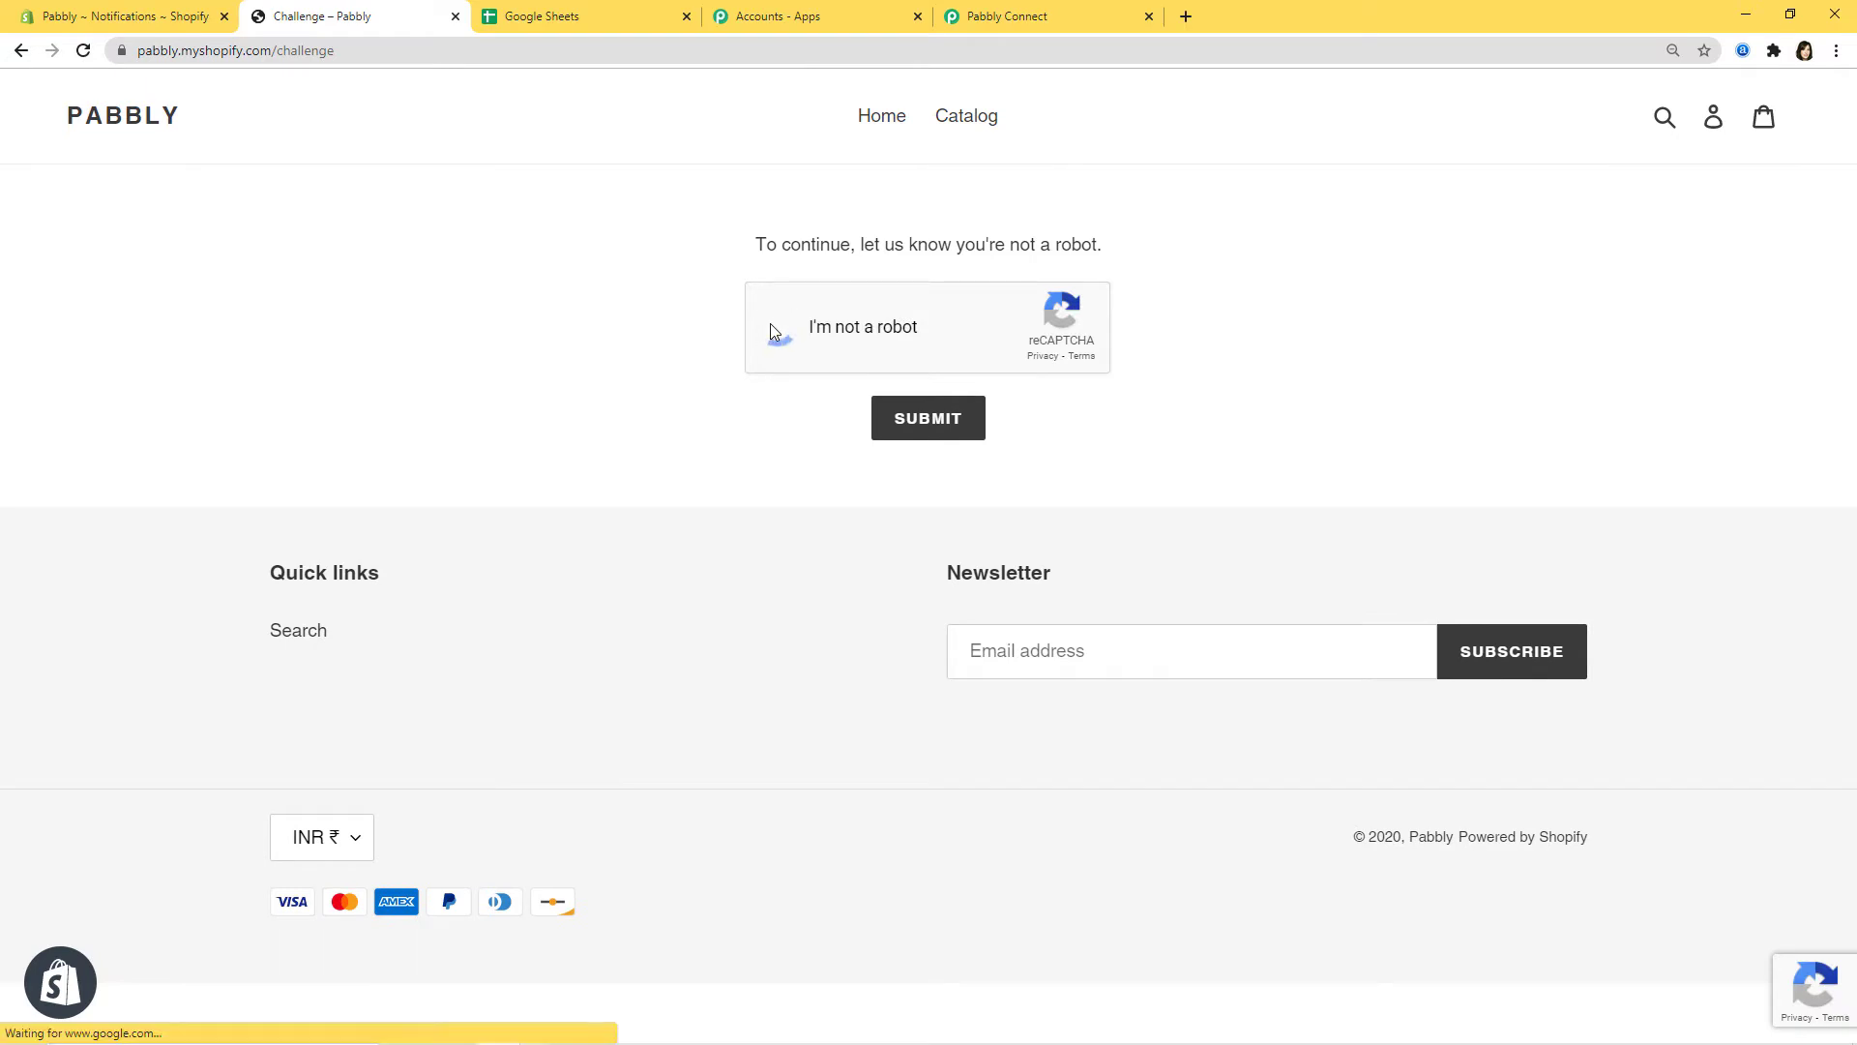
{"action": "left_click", "coordinate": [936, 406]}
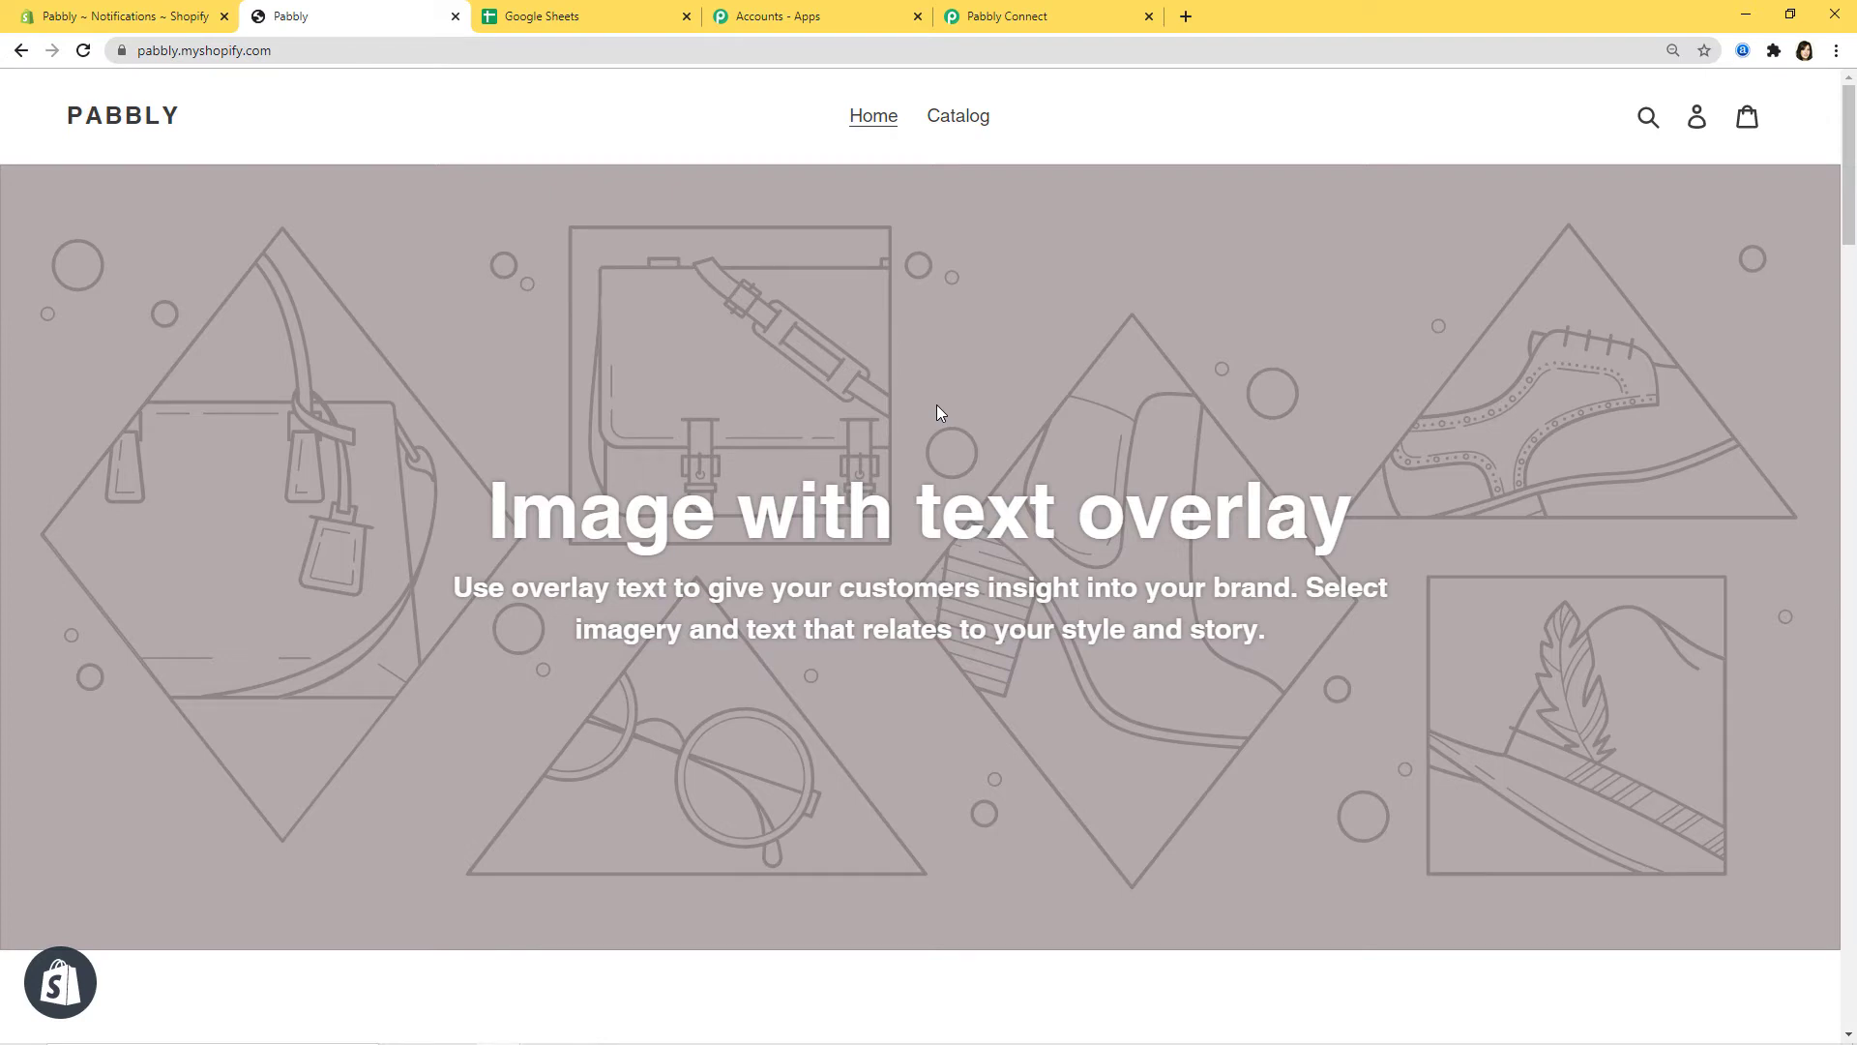
{"action": "left_click", "coordinate": [1006, 17]}
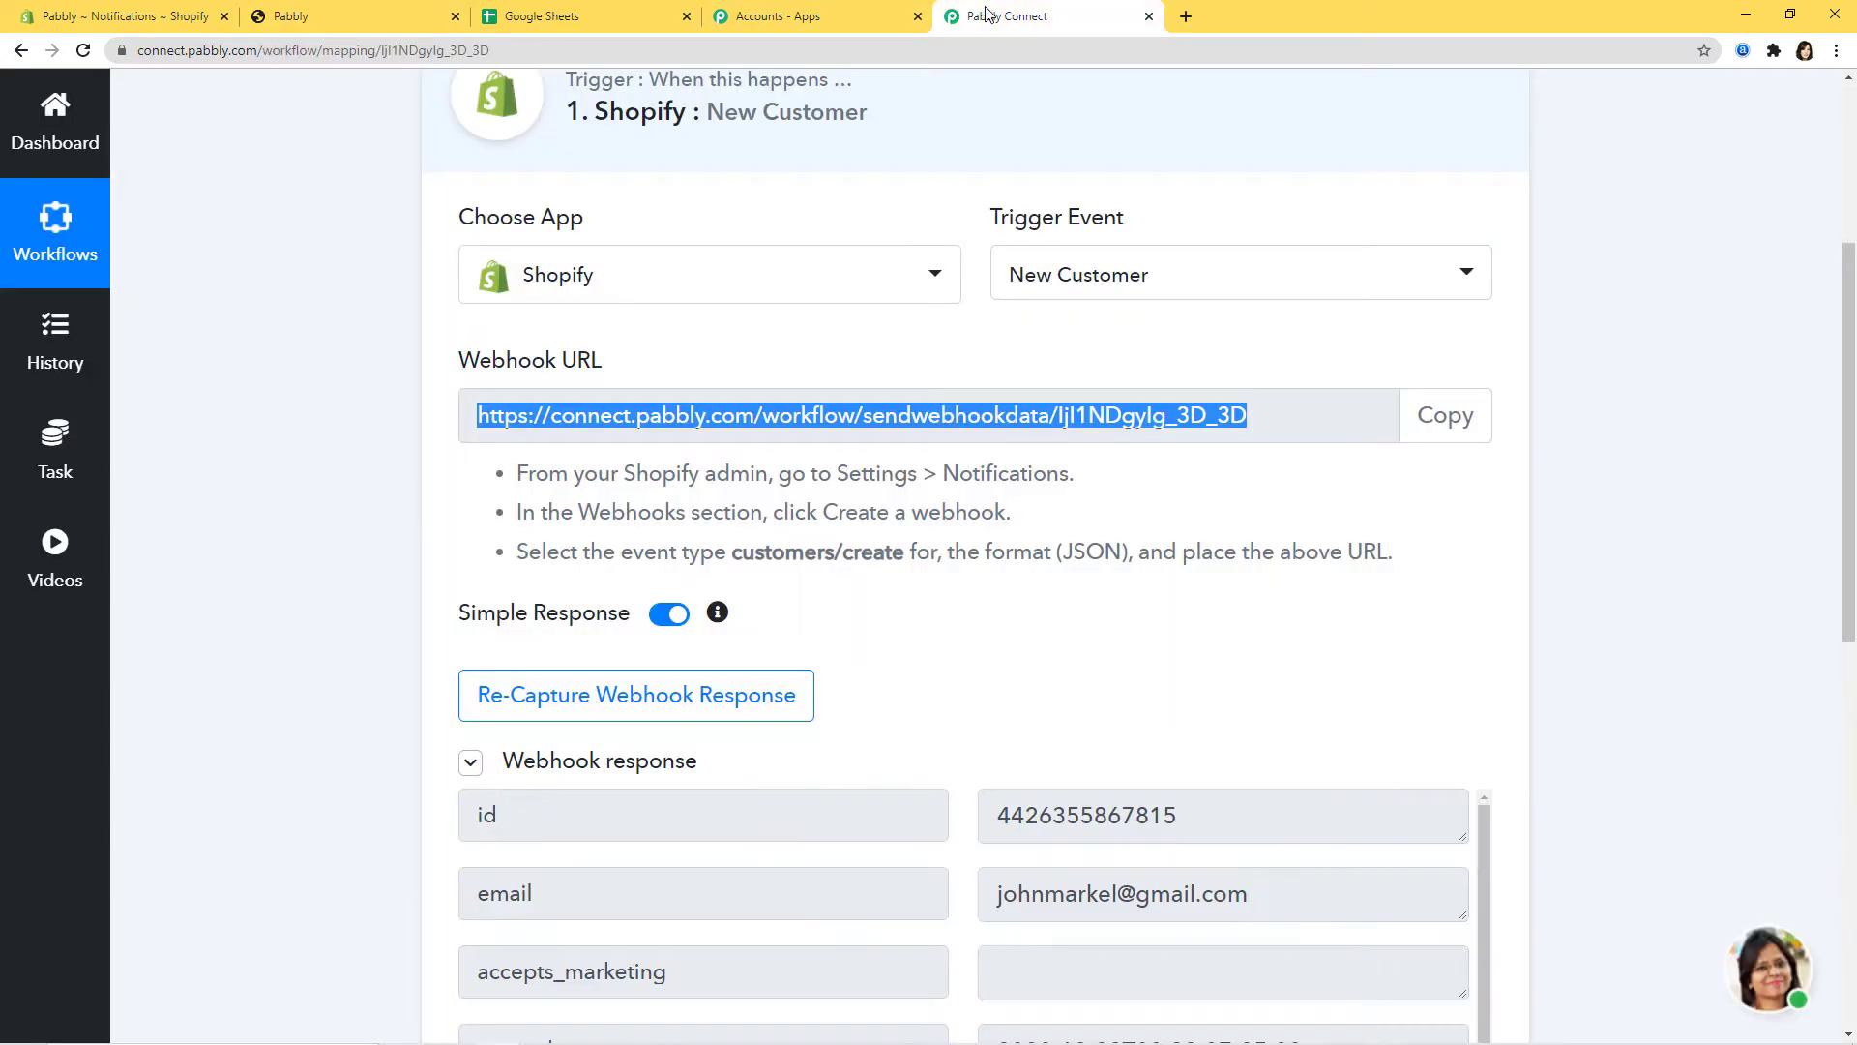
Step: Review the captured customer fields and save the webhook trigger, confirming 'Webhook Successfully Saved'
{"action": "scroll", "coordinate": [1606, 697], "scroll_direction": "down", "scroll_amount": 3}
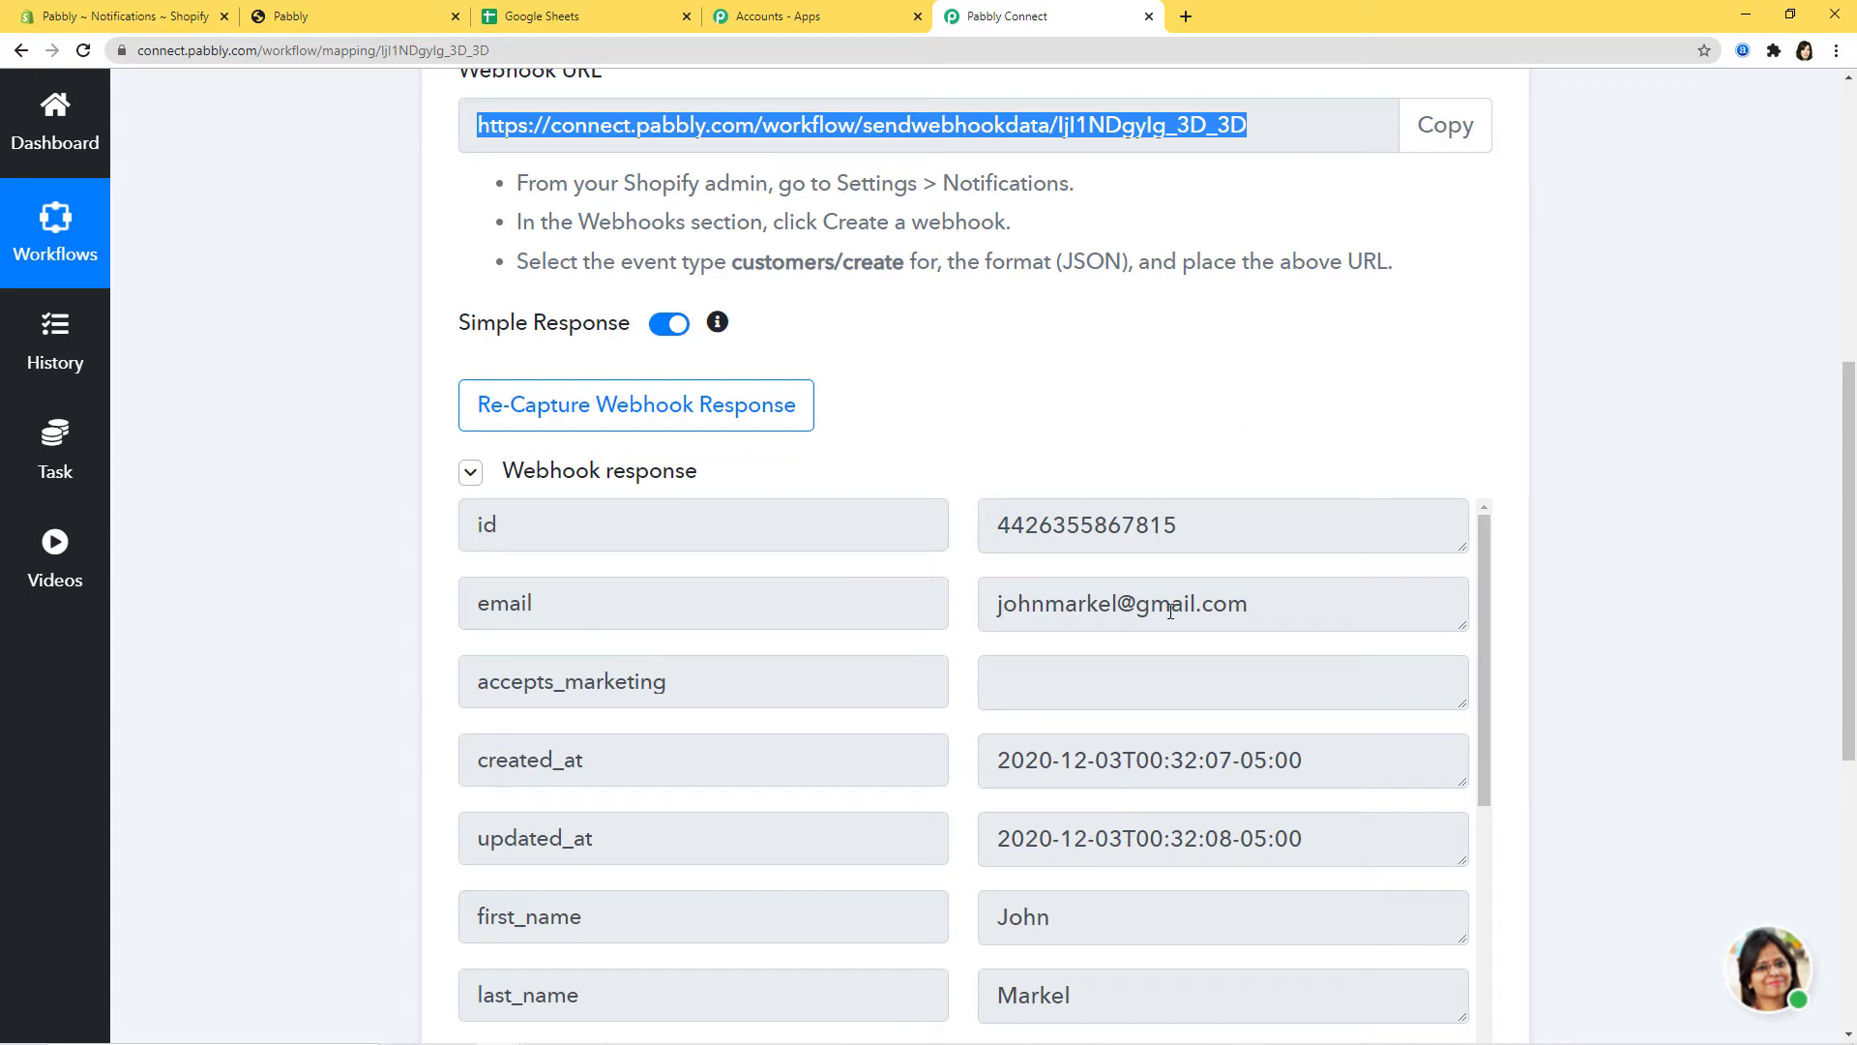
{"action": "scroll", "coordinate": [1559, 771], "scroll_direction": "down", "scroll_amount": 3}
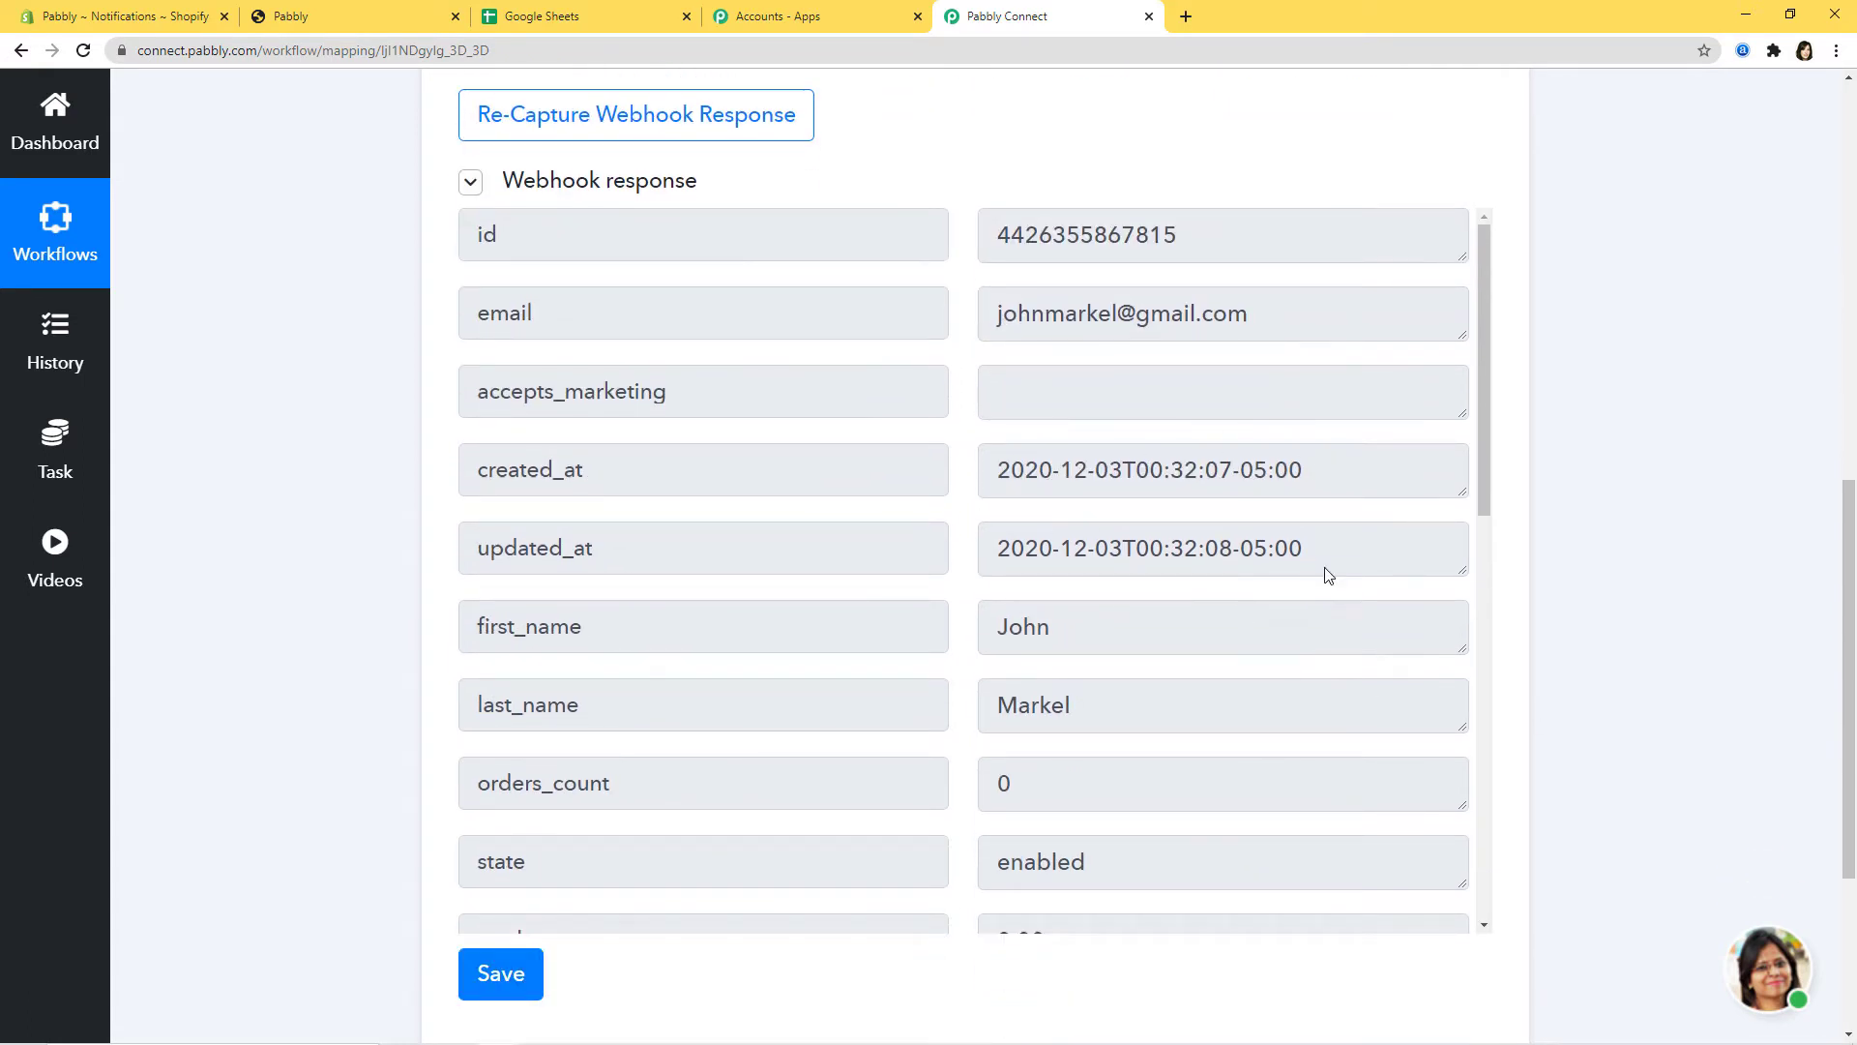
{"action": "left_click_drag", "start_coordinate": [1483, 472], "coordinate": [1482, 704]}
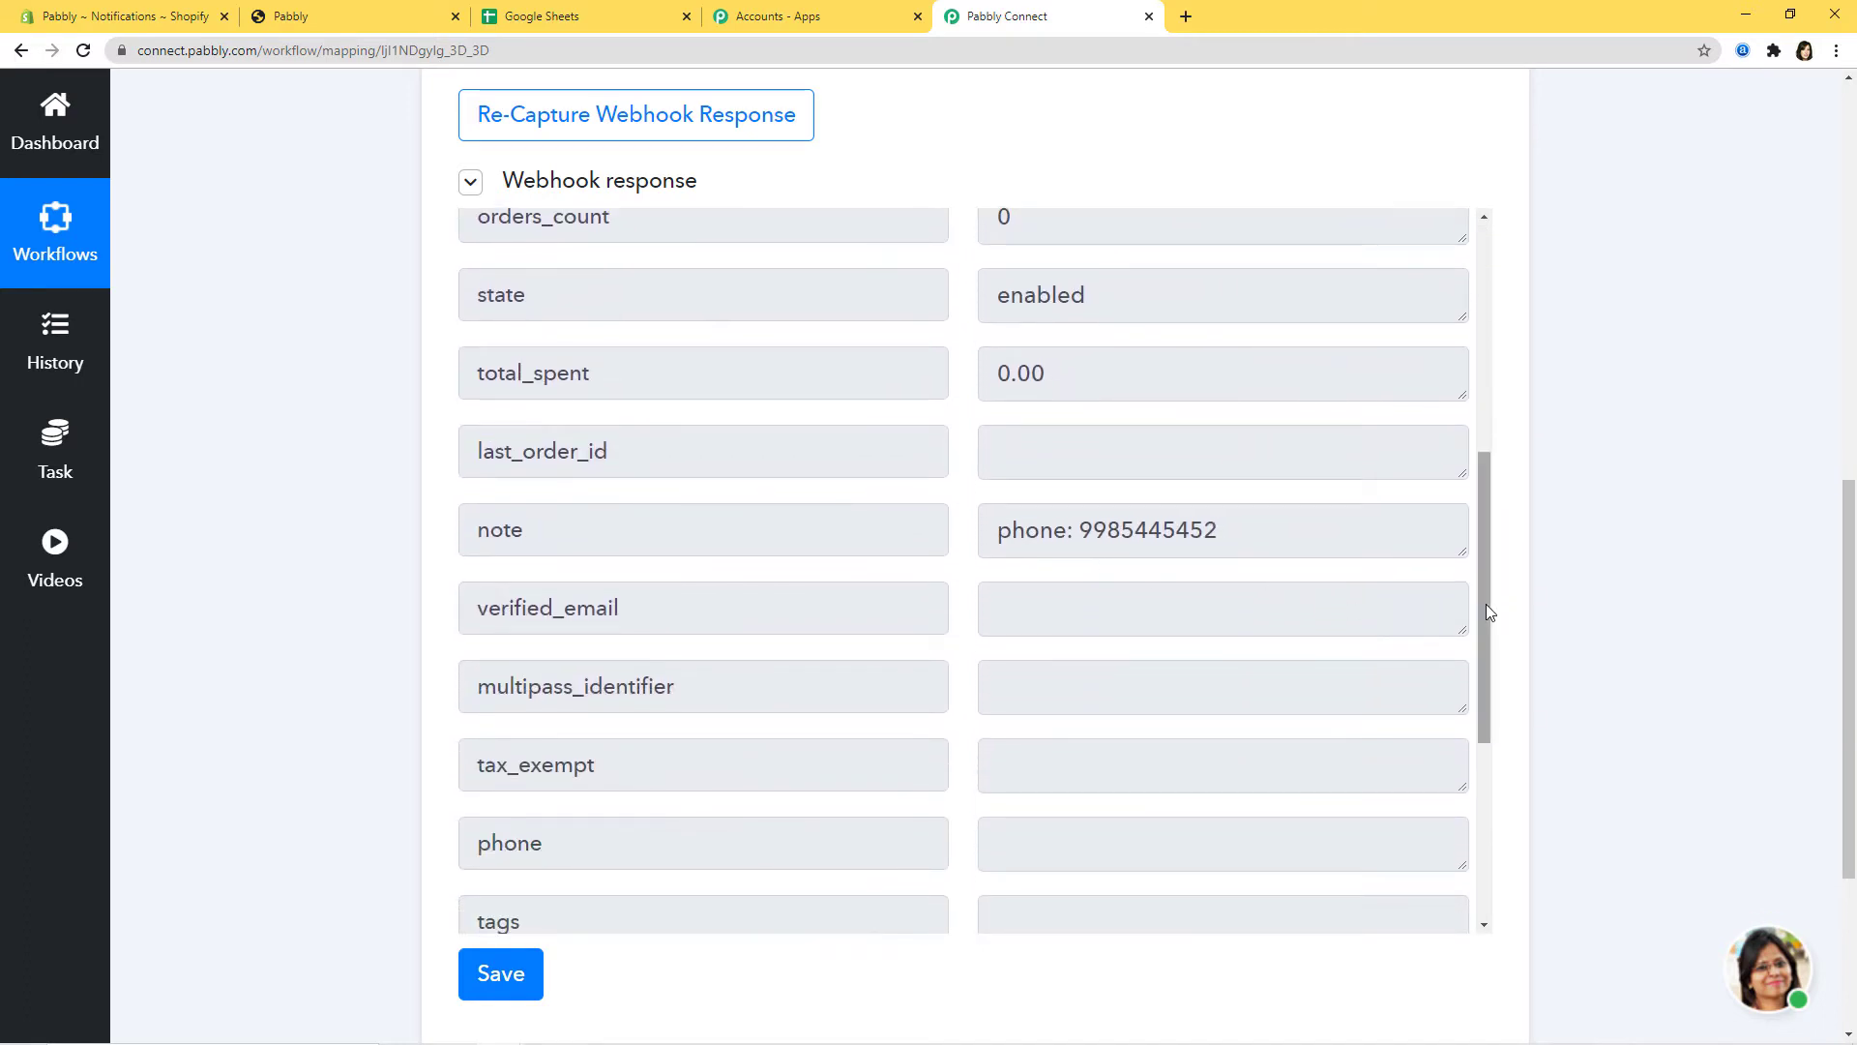
{"action": "left_click_drag", "start_coordinate": [1485, 614], "coordinate": [1488, 828]}
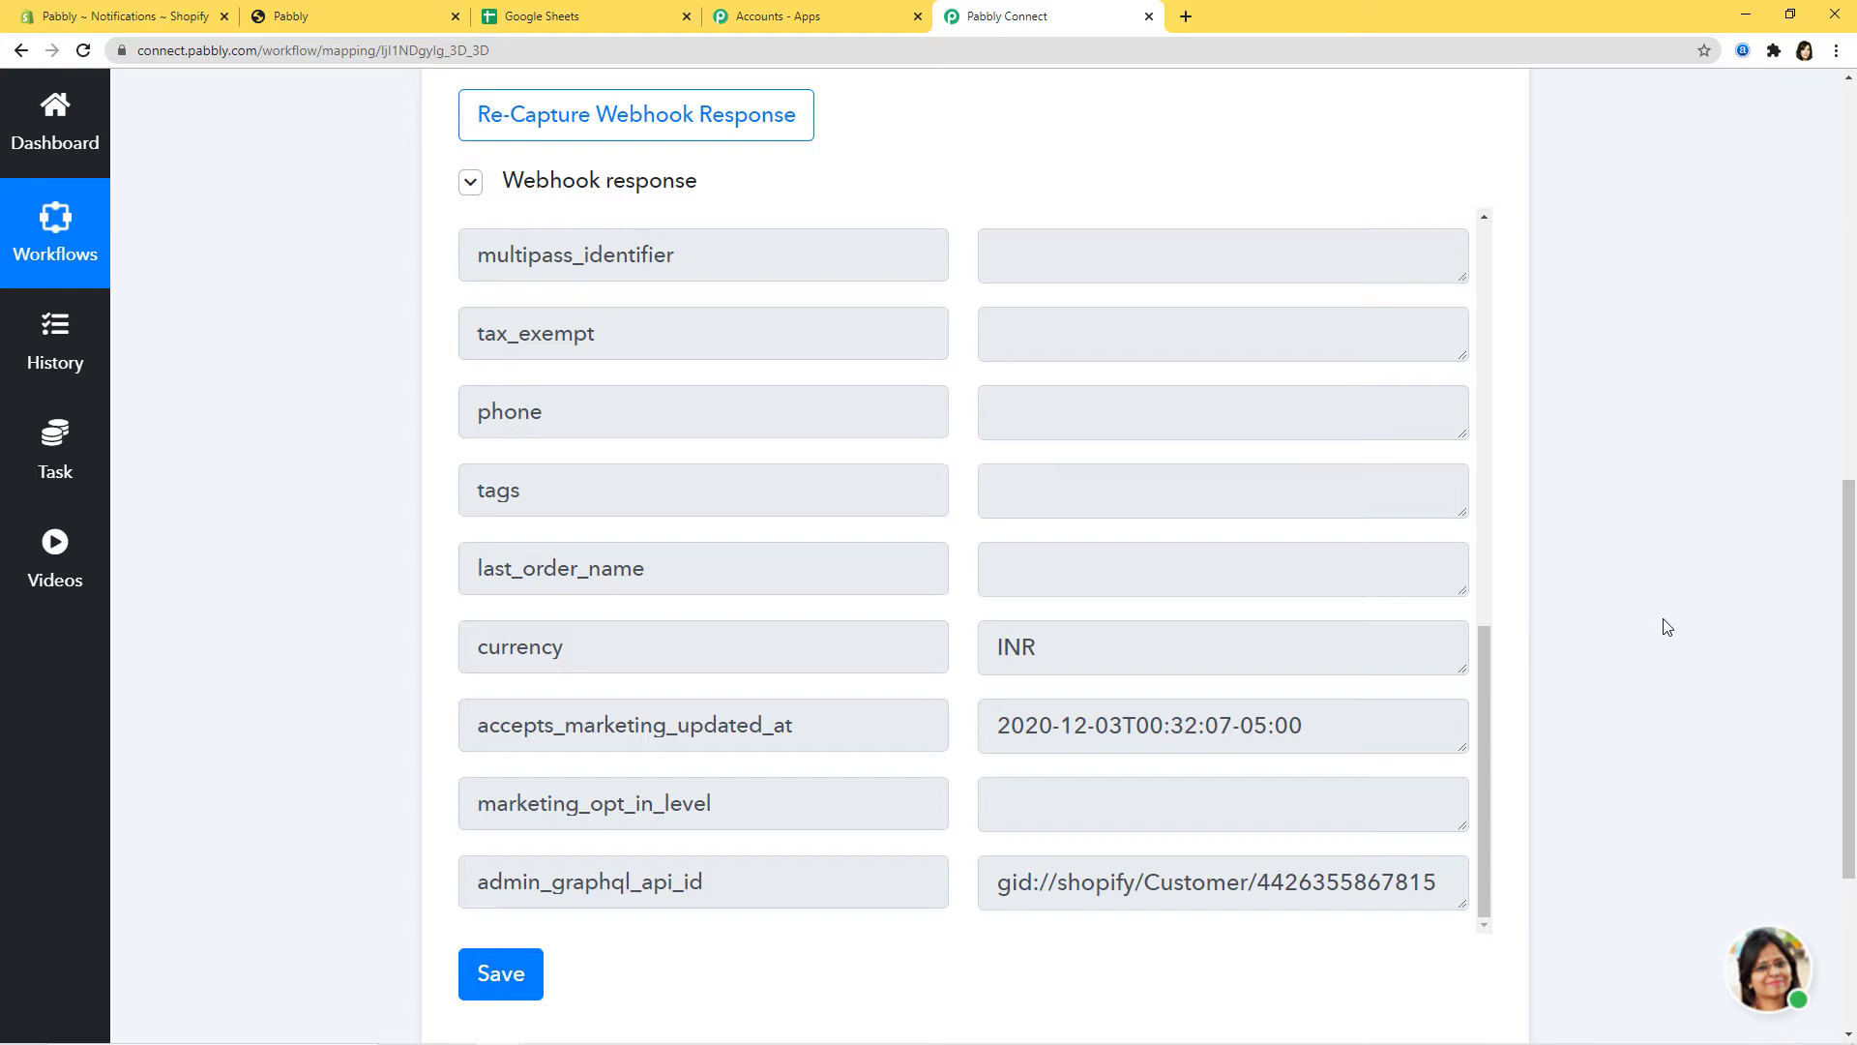
{"action": "scroll", "coordinate": [1663, 625], "scroll_direction": "down", "scroll_amount": 2}
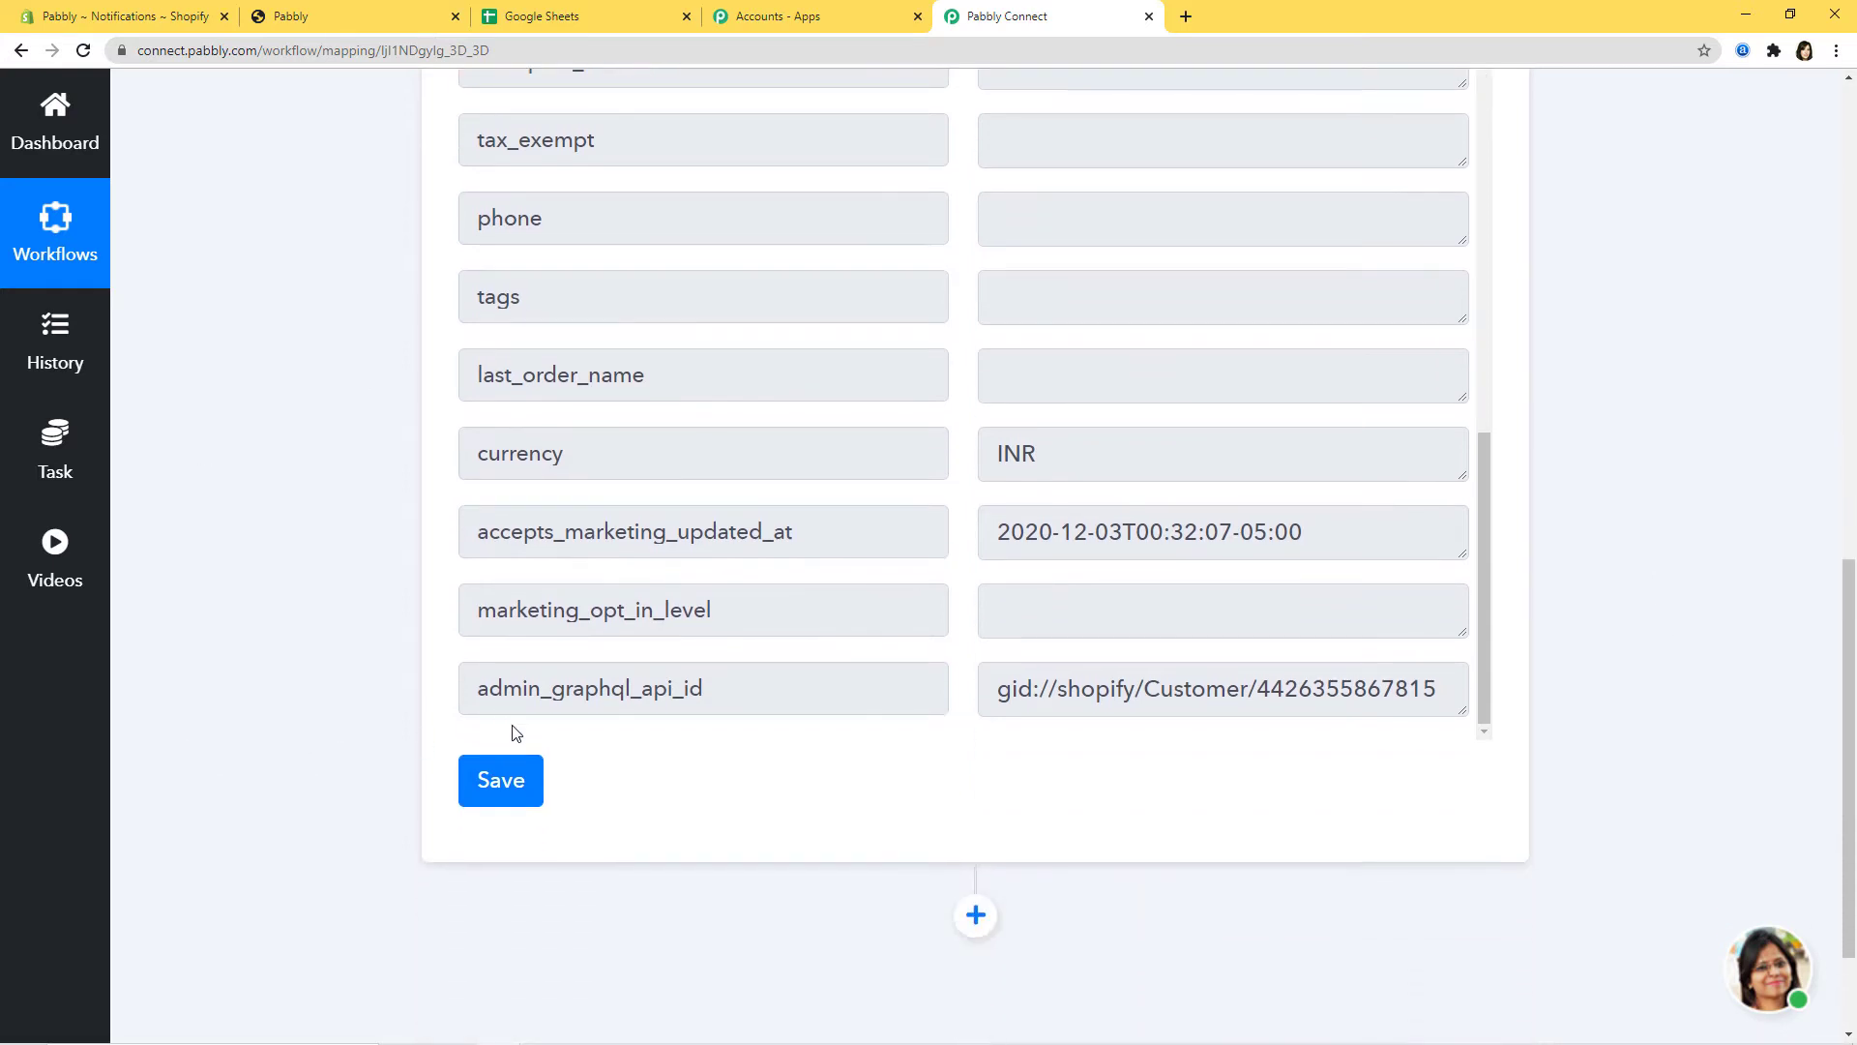
{"action": "left_click", "coordinate": [508, 784]}
{"action": "left_click", "coordinate": [929, 710]}
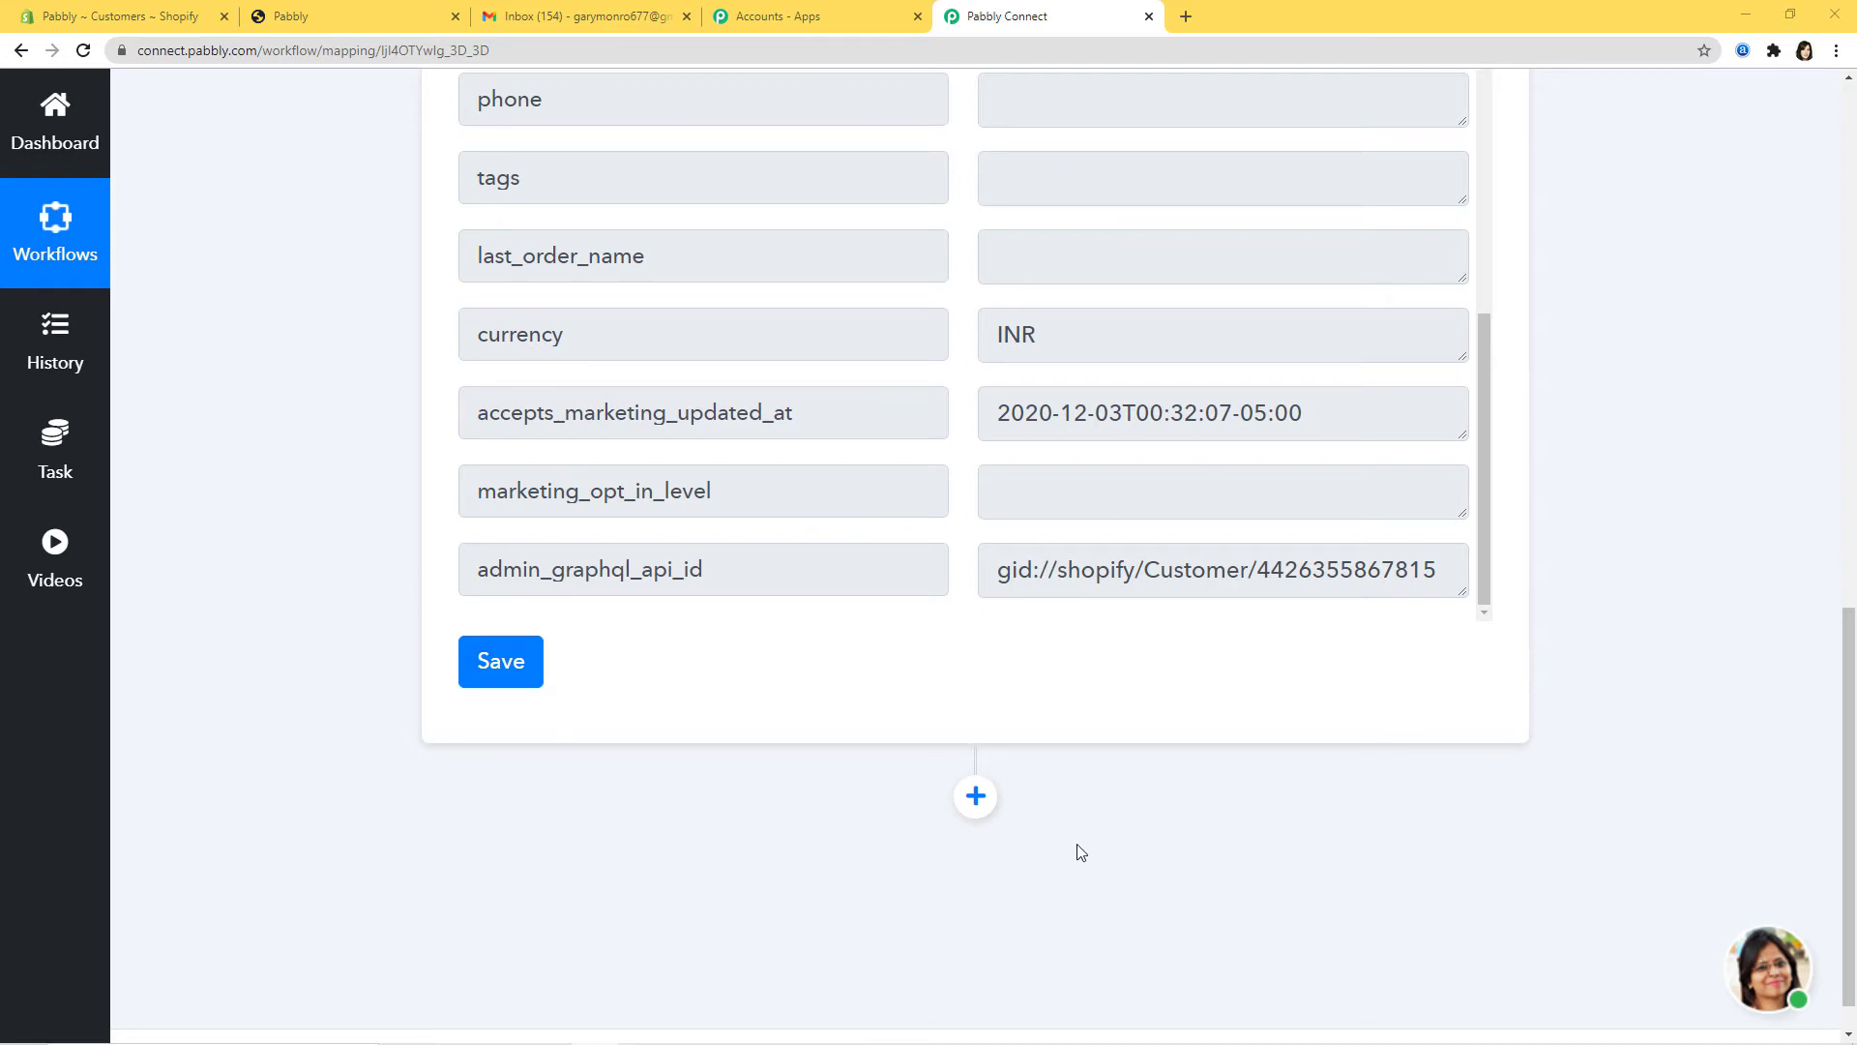
Step: Add an action step using the Streak CRM app
{"action": "left_click", "coordinate": [976, 796]}
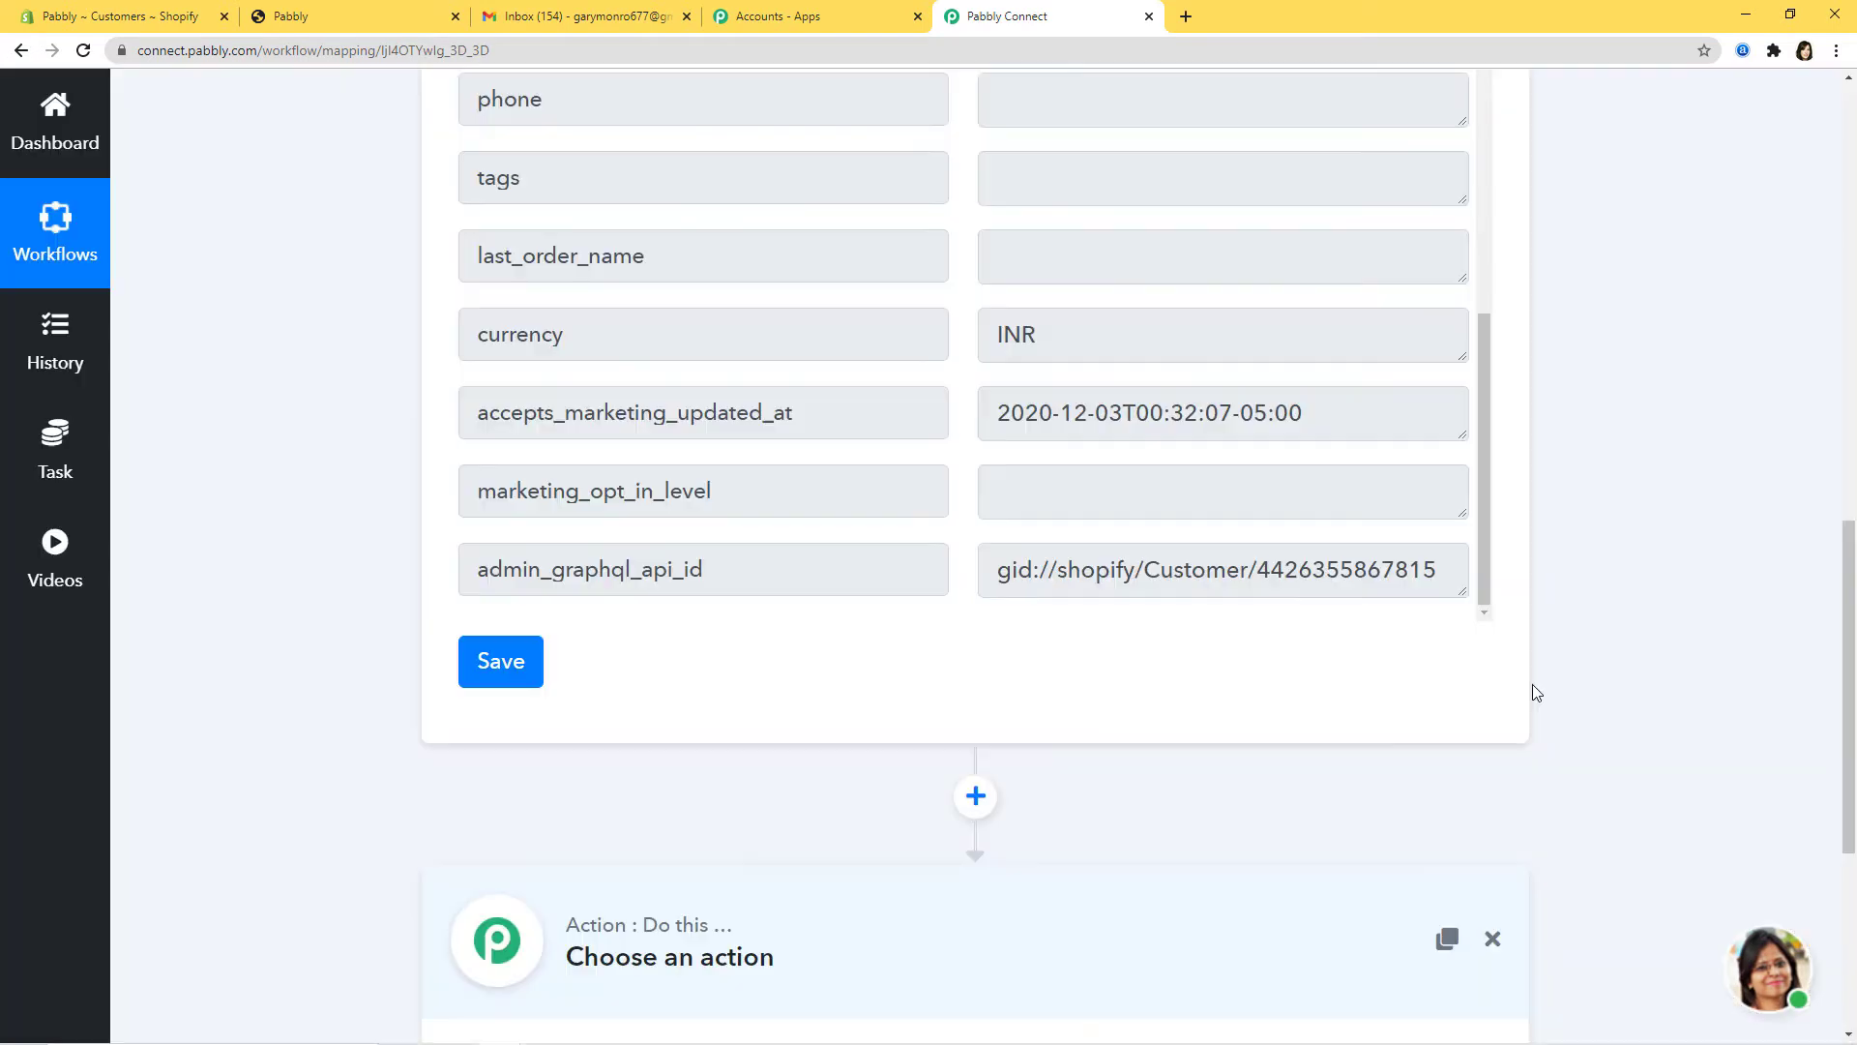
{"action": "left_click", "coordinate": [870, 629]}
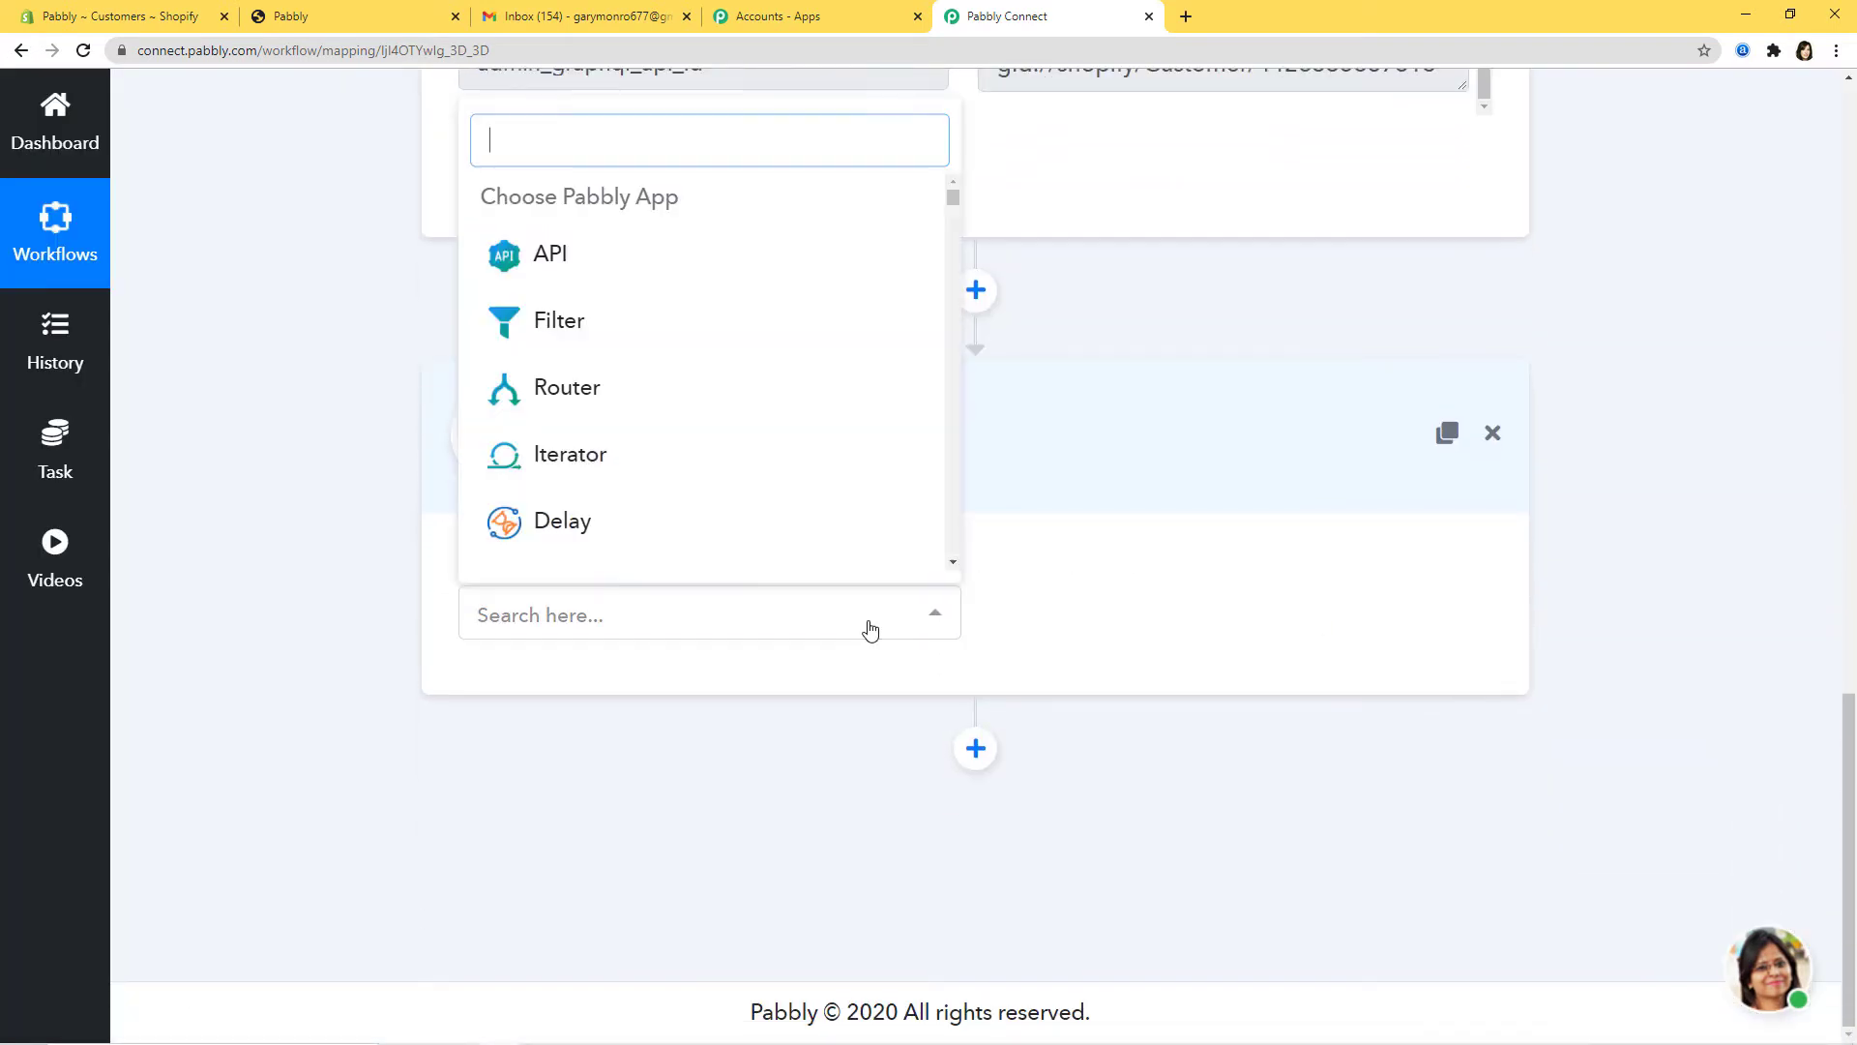
{"action": "type", "text": "strea"}
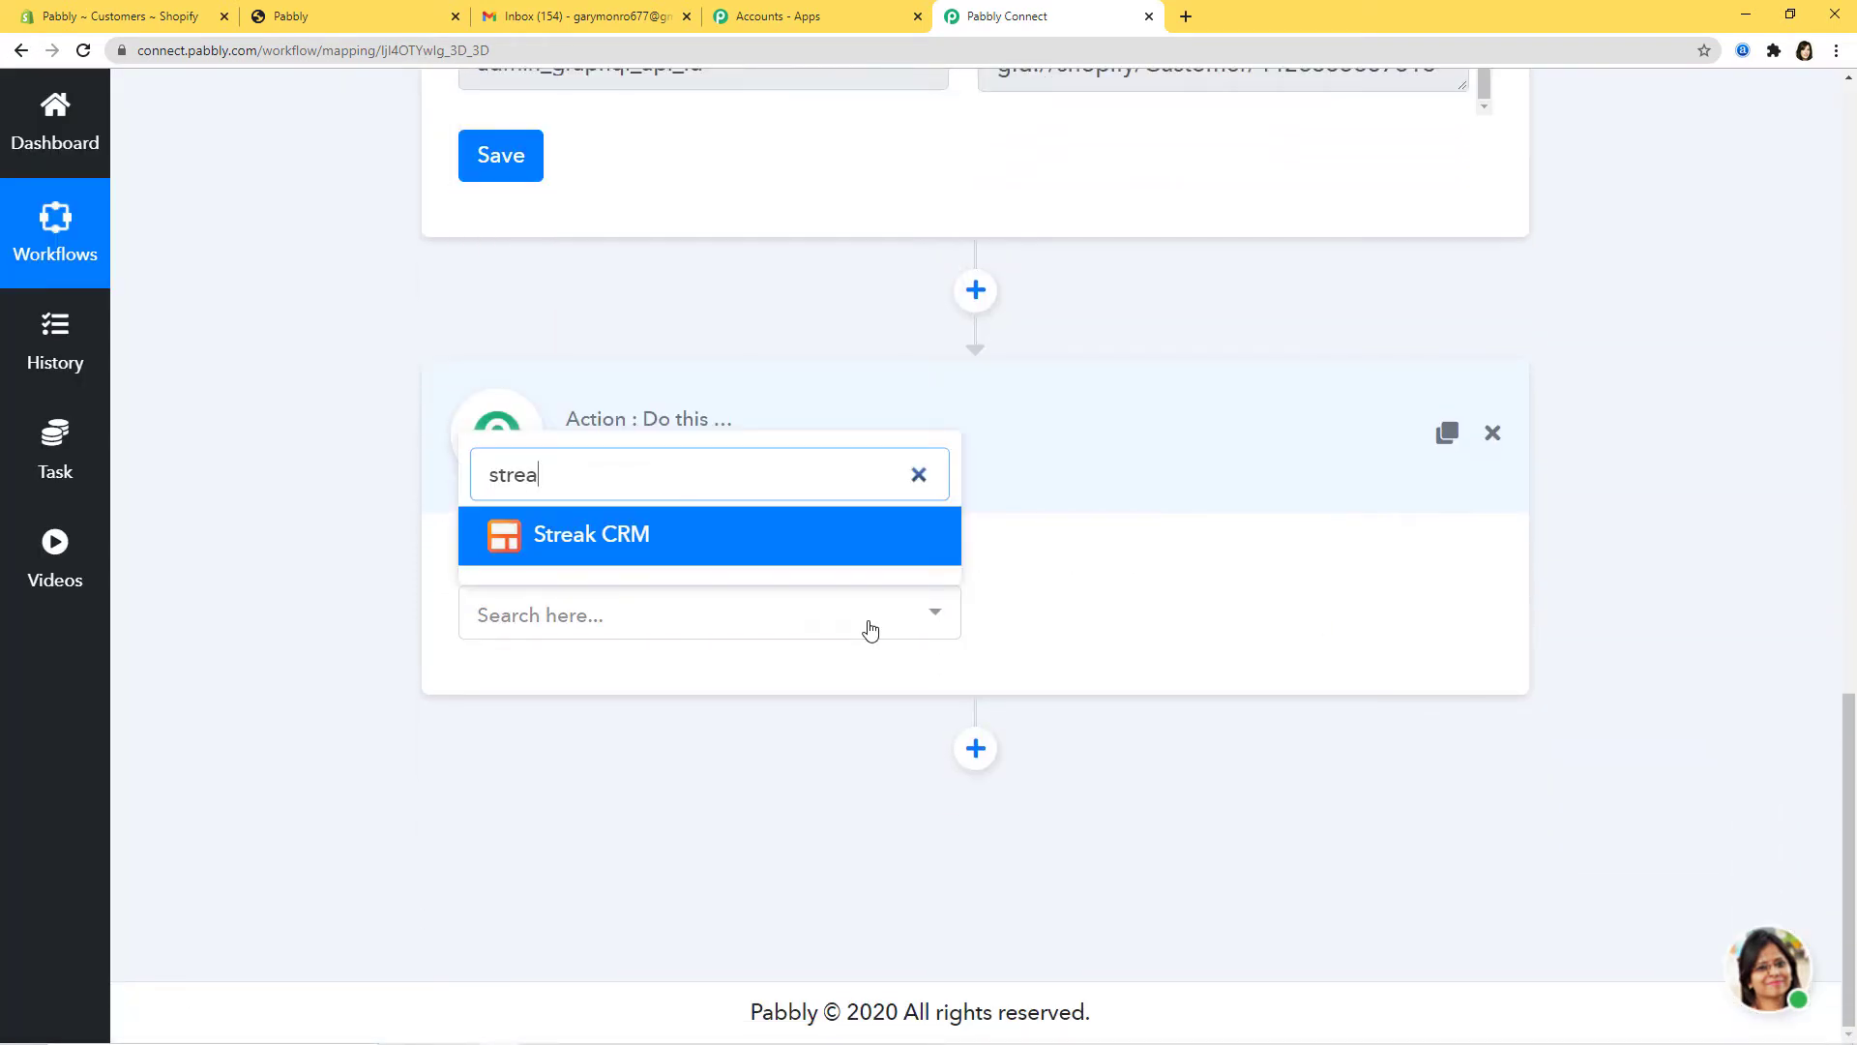
{"action": "left_click", "coordinate": [763, 549]}
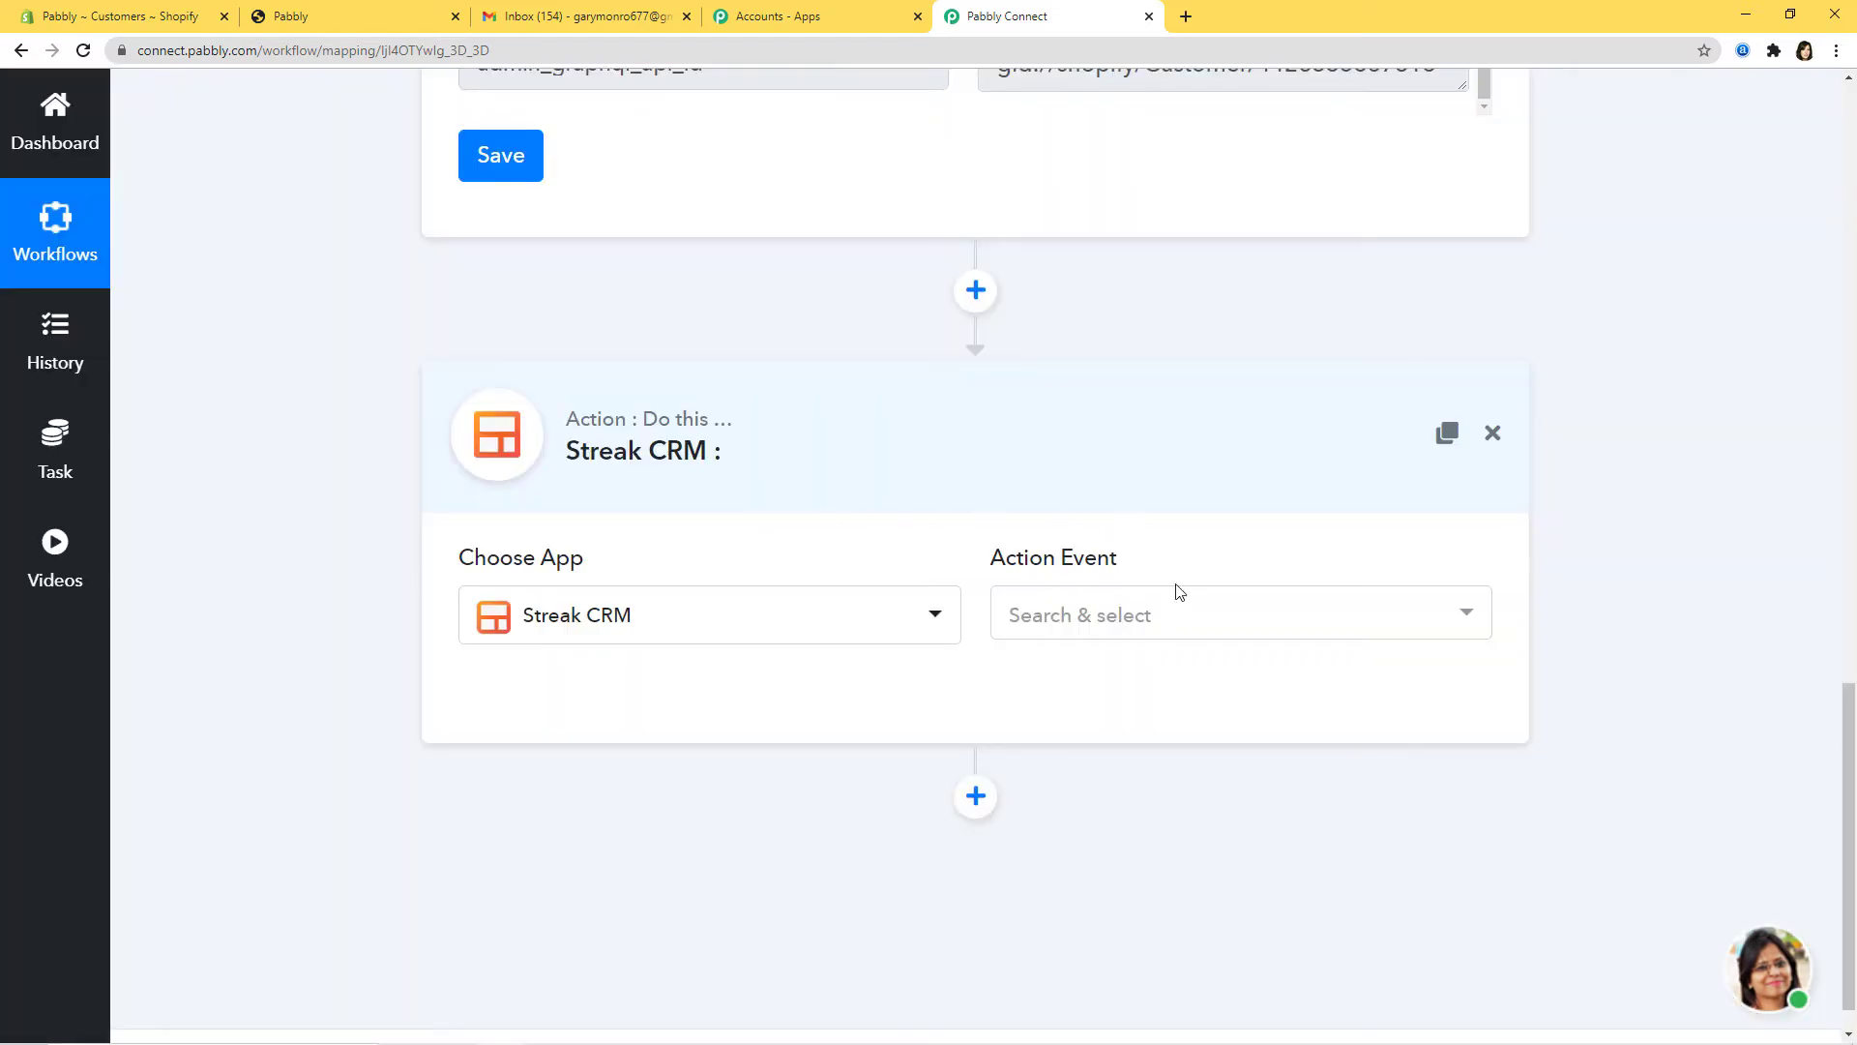
Step: Choose Create New Box as the Streak CRM action event and begin connecting to Streak CRM
{"action": "left_click", "coordinate": [1163, 625]}
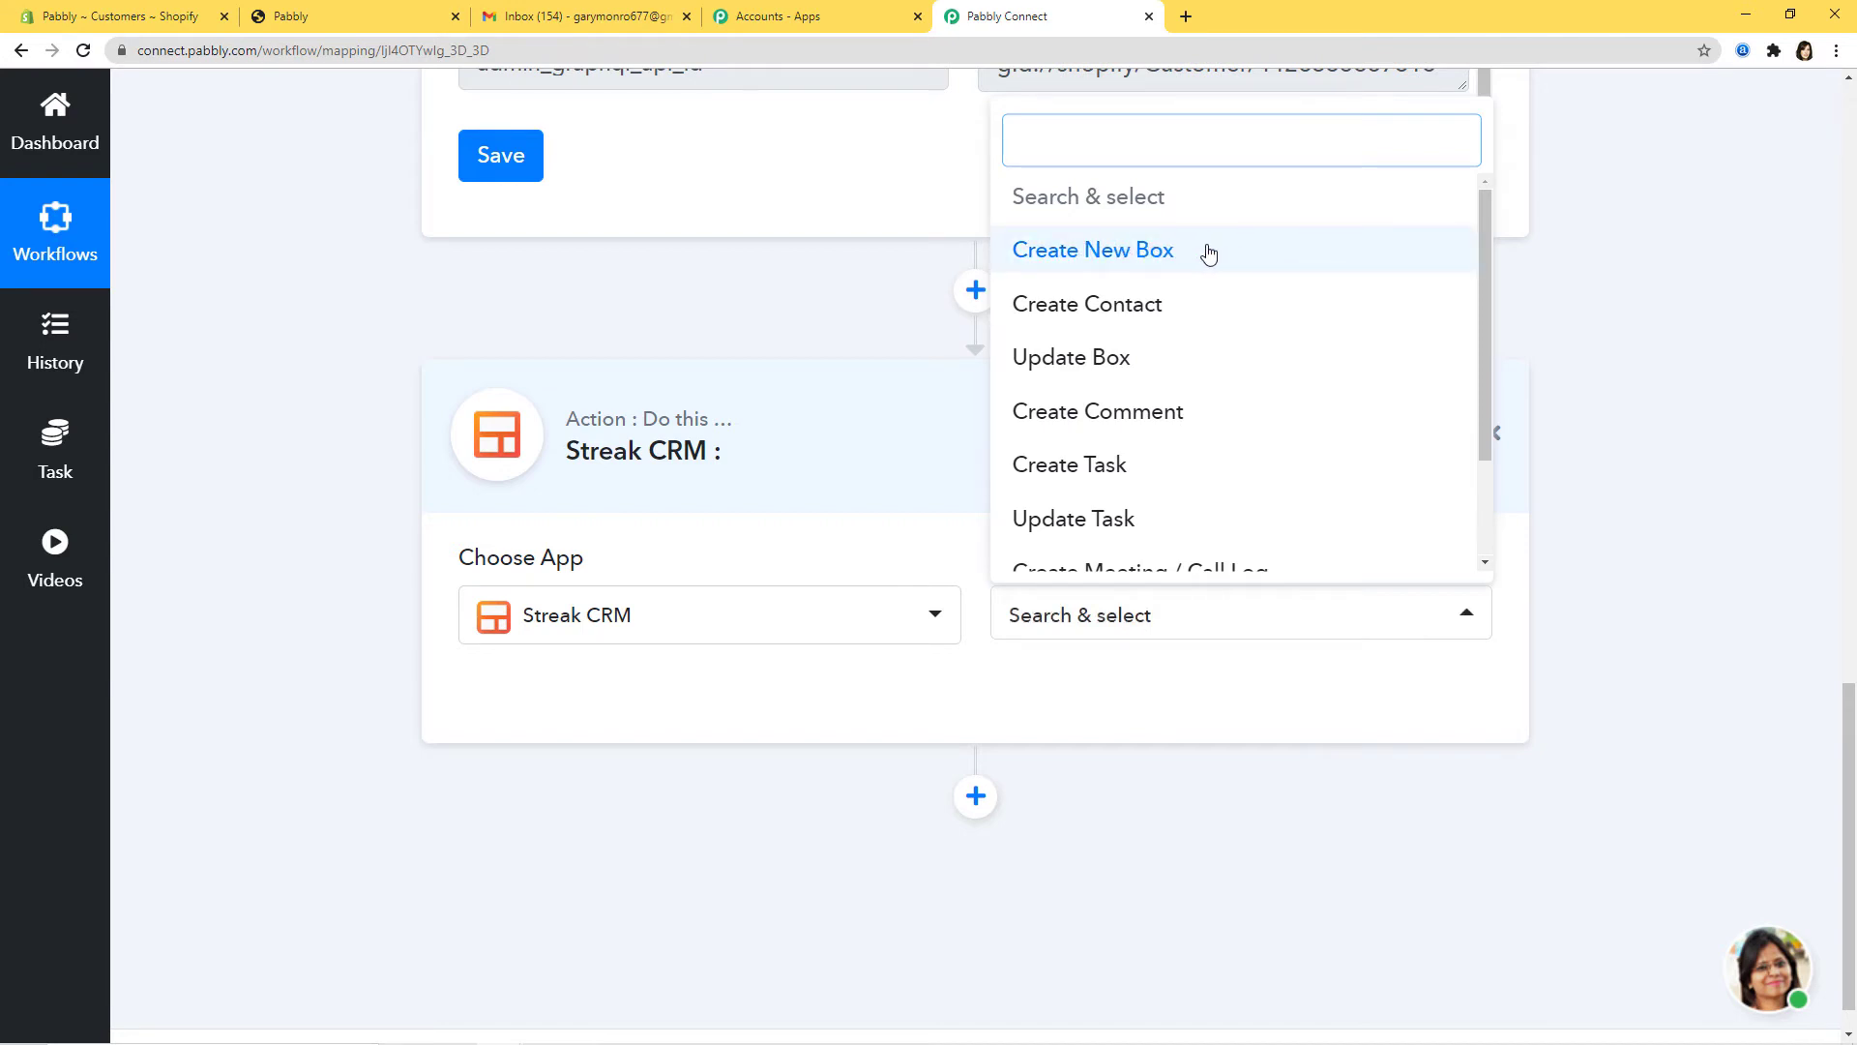
{"action": "left_click", "coordinate": [1146, 254]}
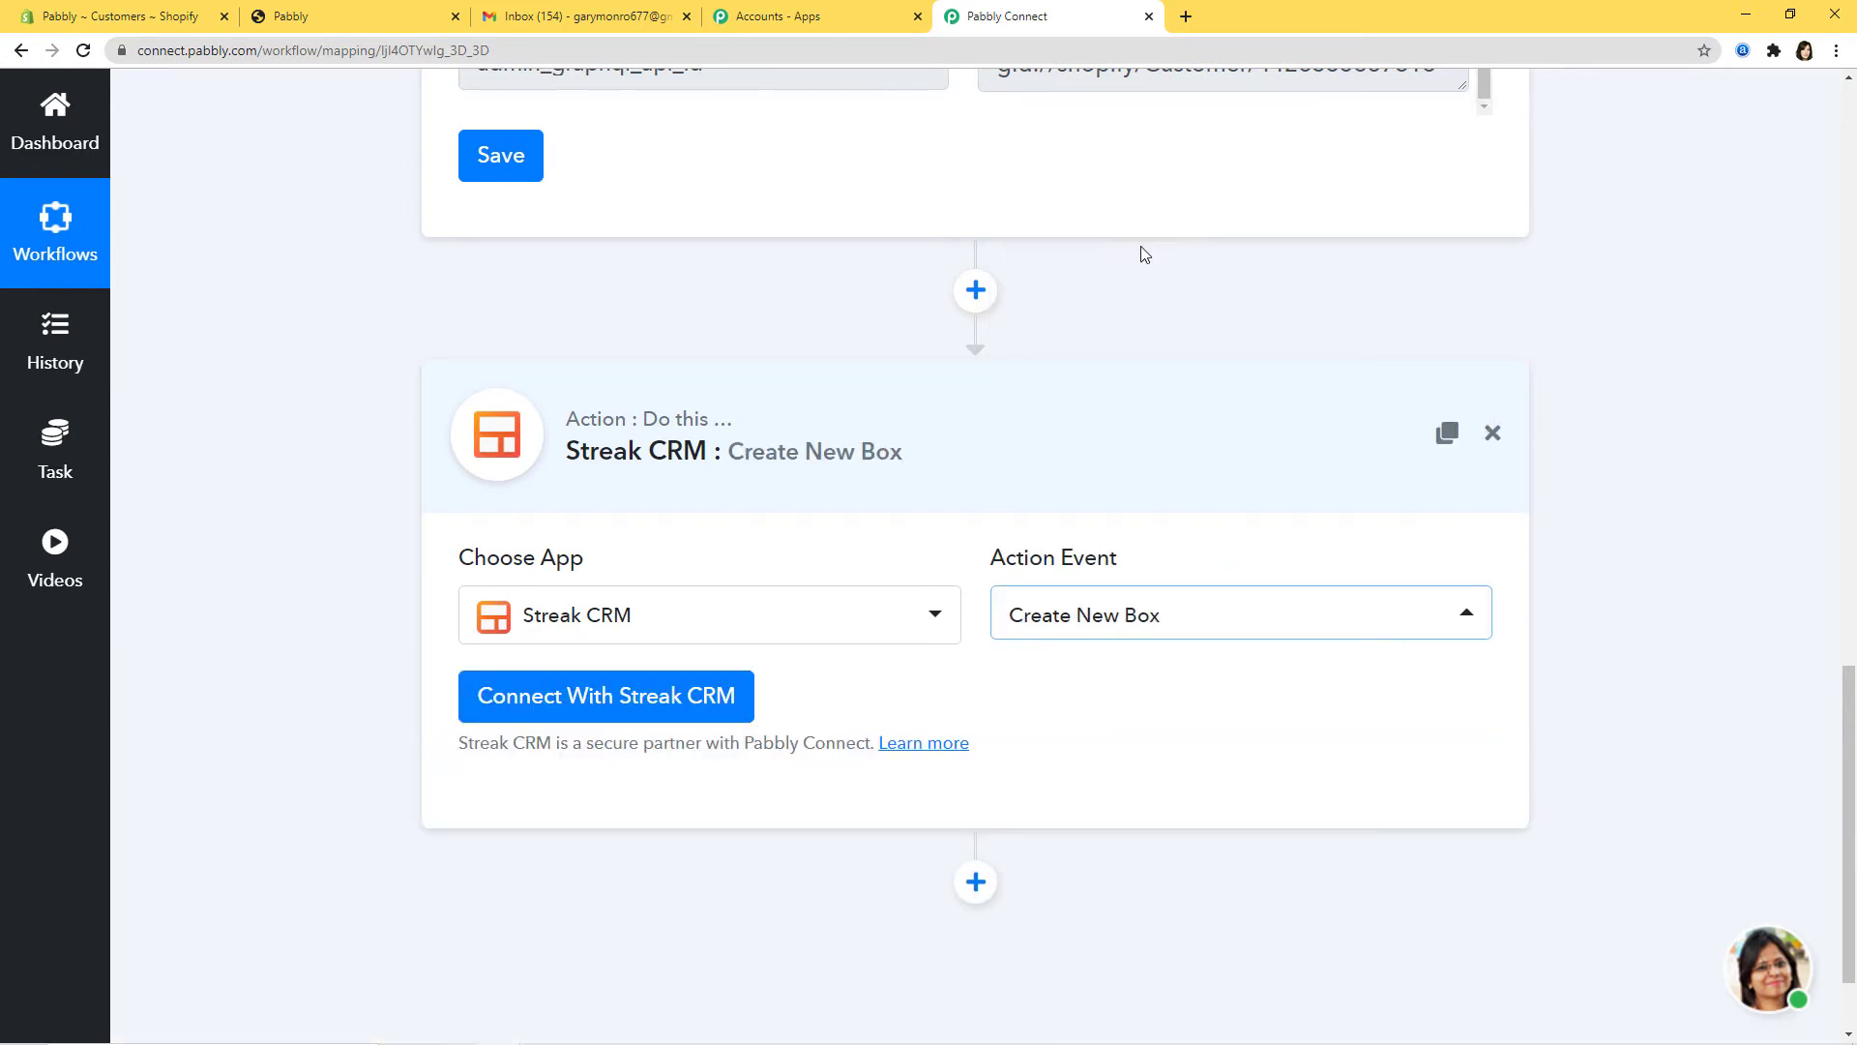
{"action": "left_click", "coordinate": [1144, 610]}
{"action": "left_click_drag", "start_coordinate": [1486, 291], "coordinate": [1472, 470]}
{"action": "left_click_drag", "start_coordinate": [1482, 391], "coordinate": [1488, 275]}
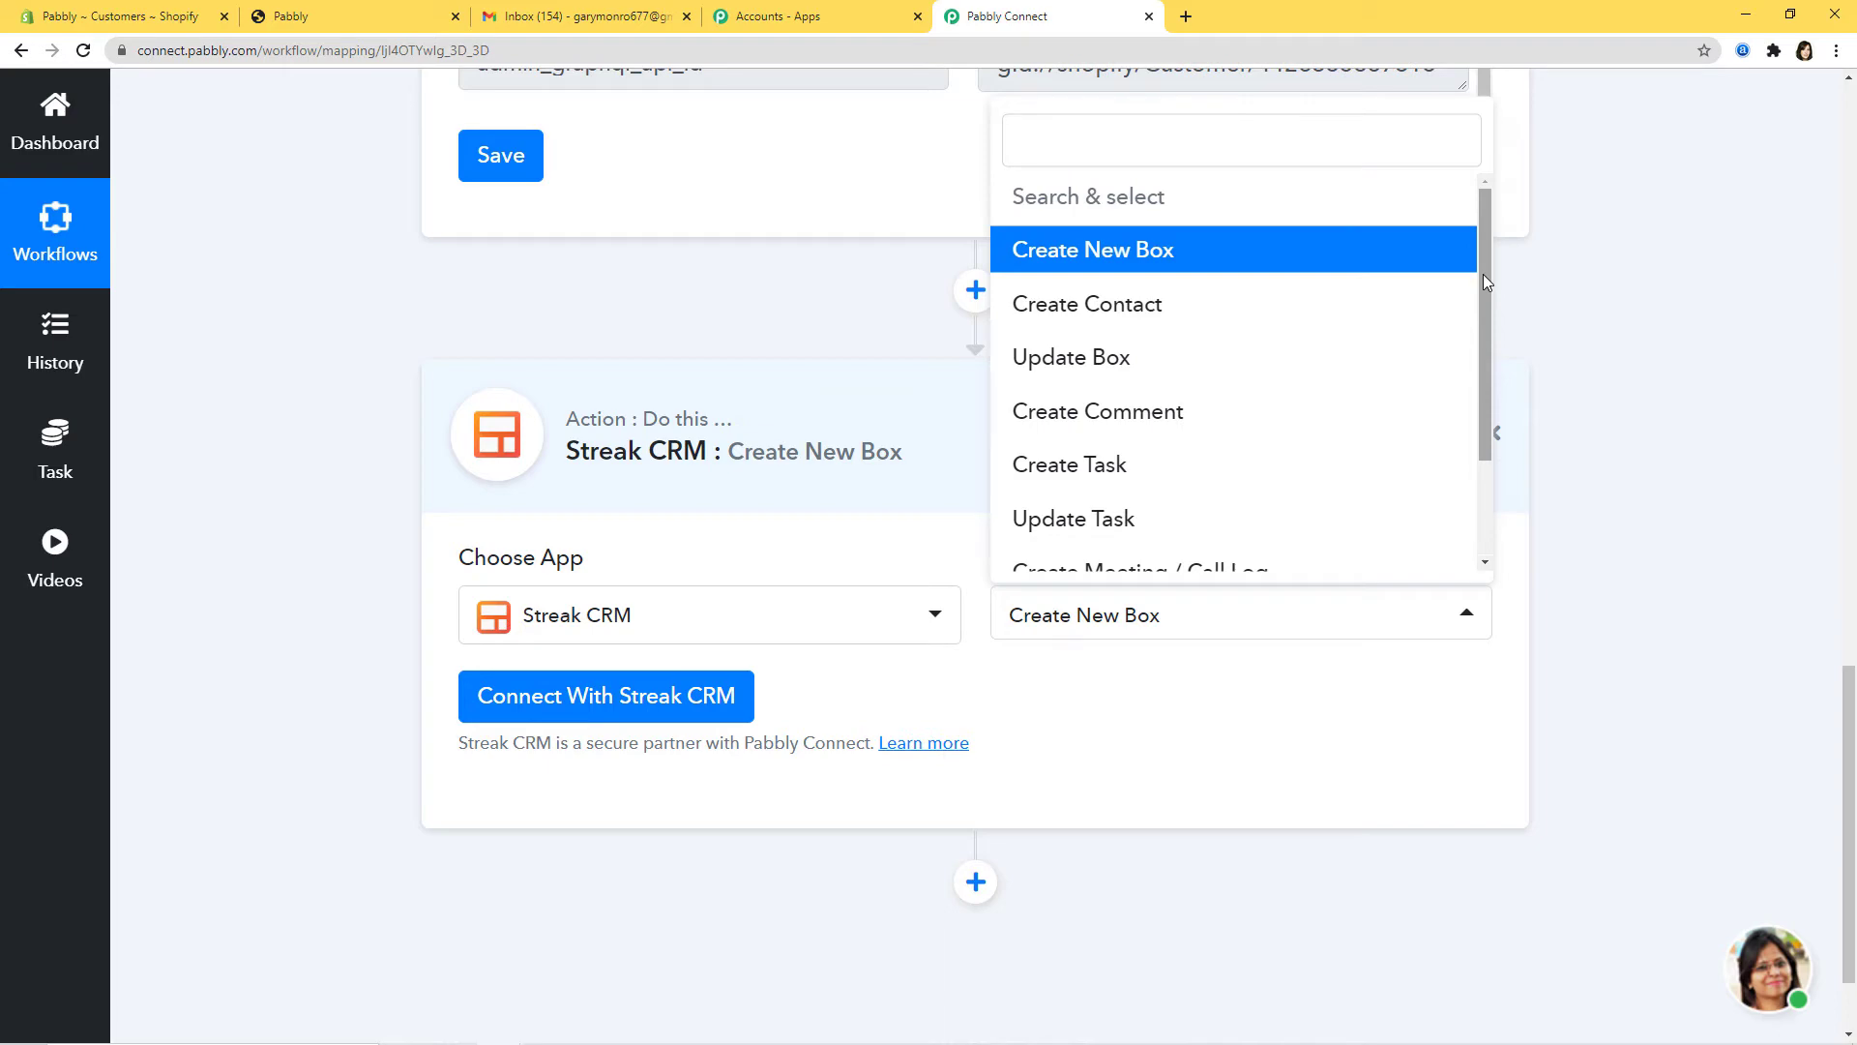
{"action": "left_click", "coordinate": [1219, 738]}
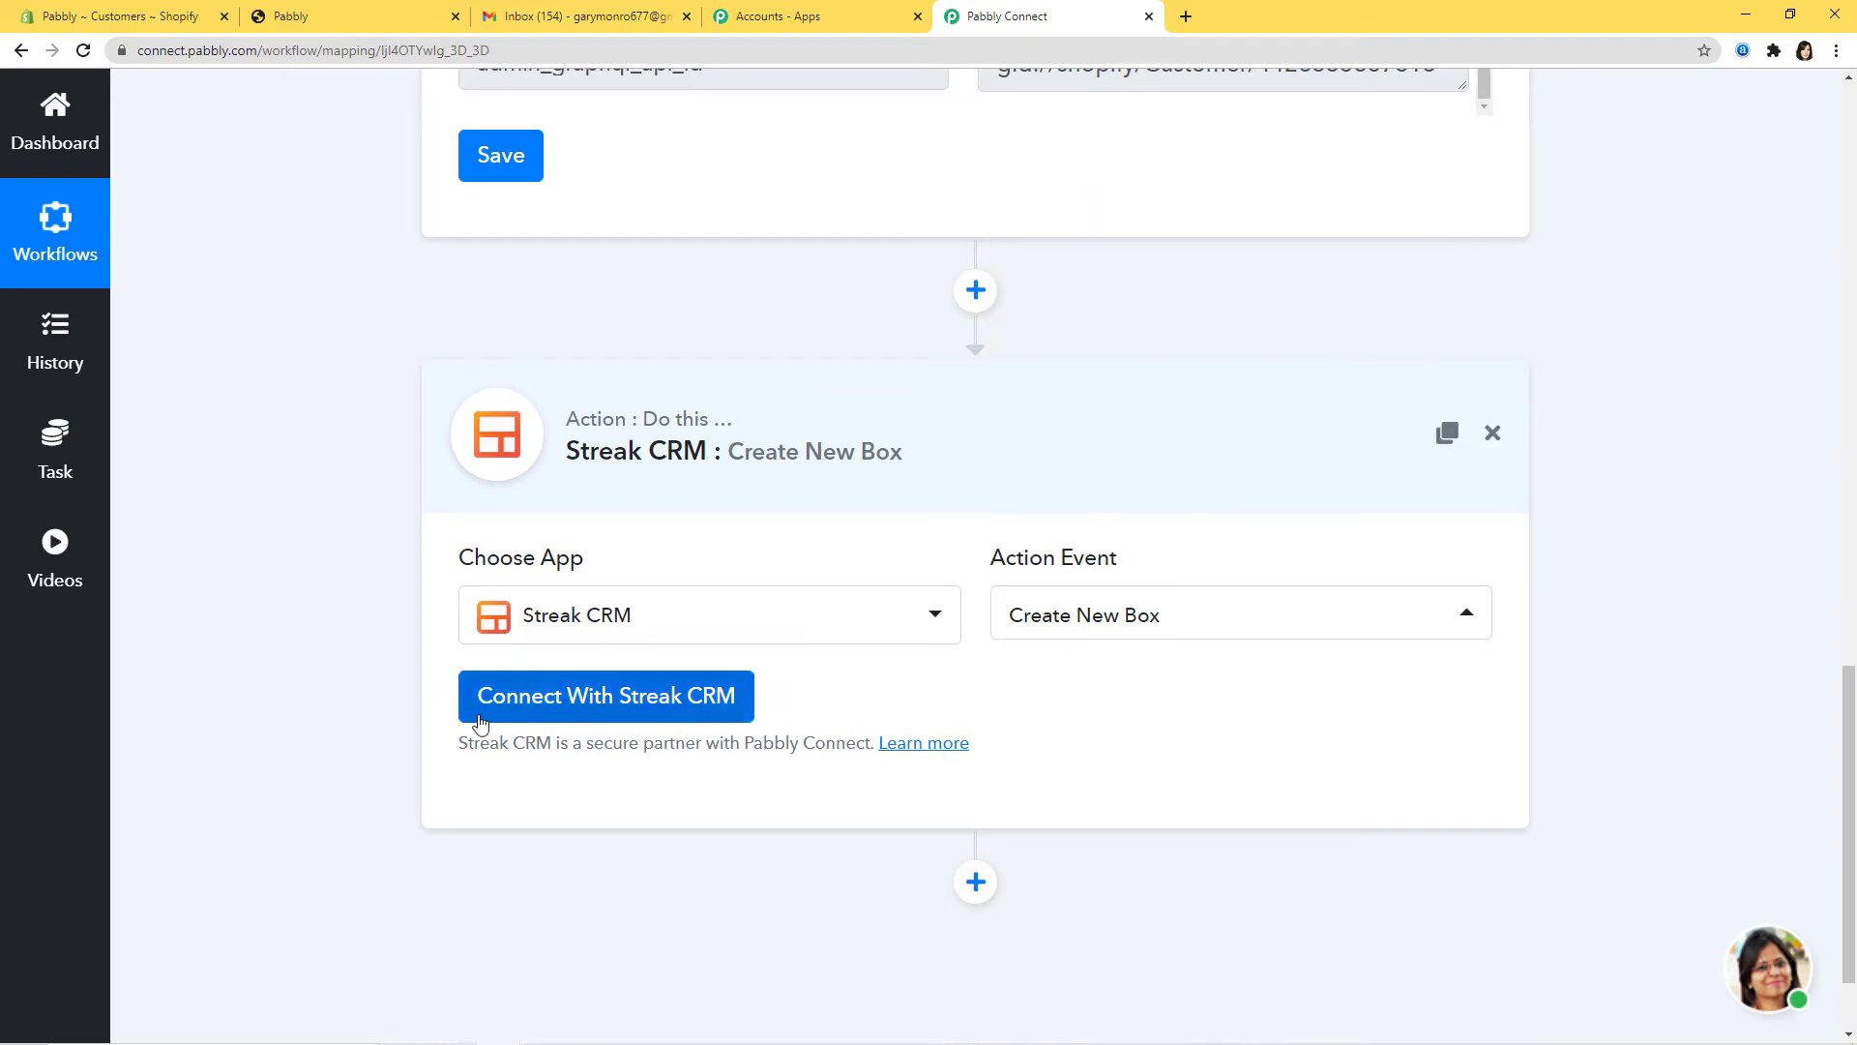
{"action": "left_click", "coordinate": [590, 708]}
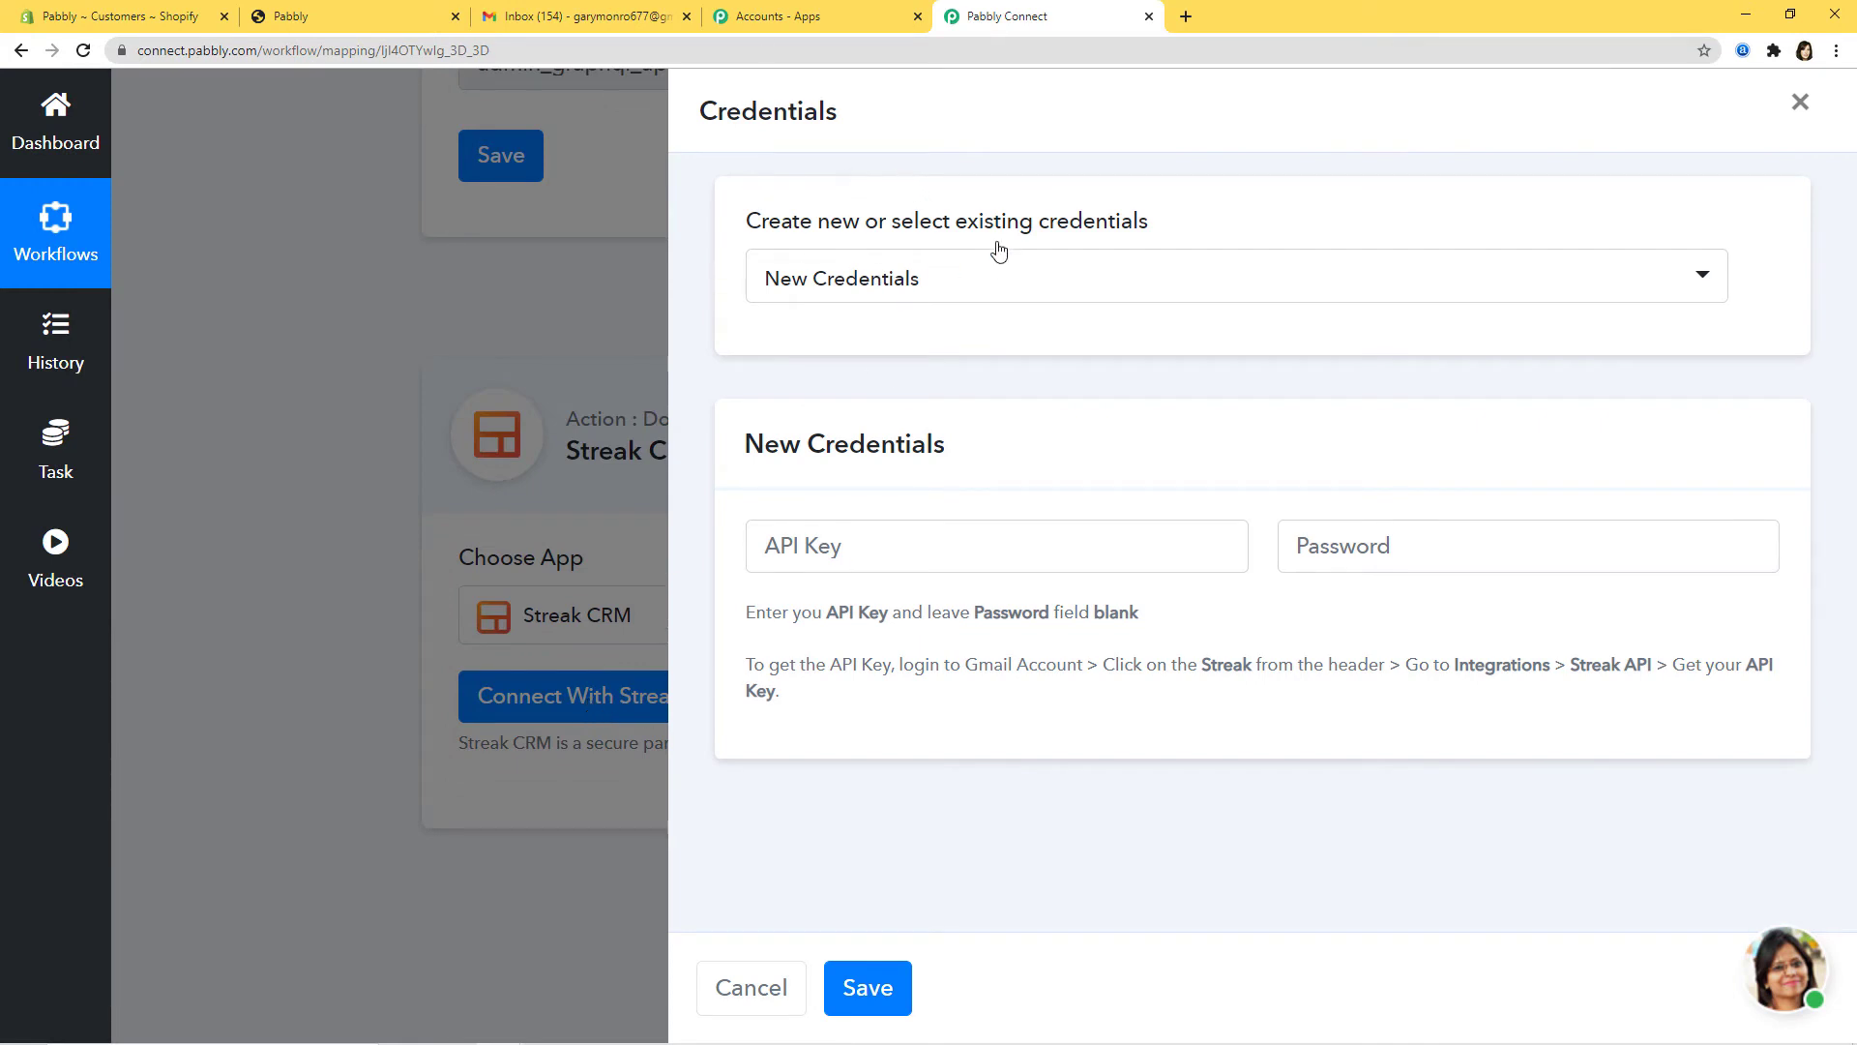
Step: Select New Credentials, read the API key help text, and switch to Gmail's Streak tab
{"action": "left_click", "coordinate": [987, 288]}
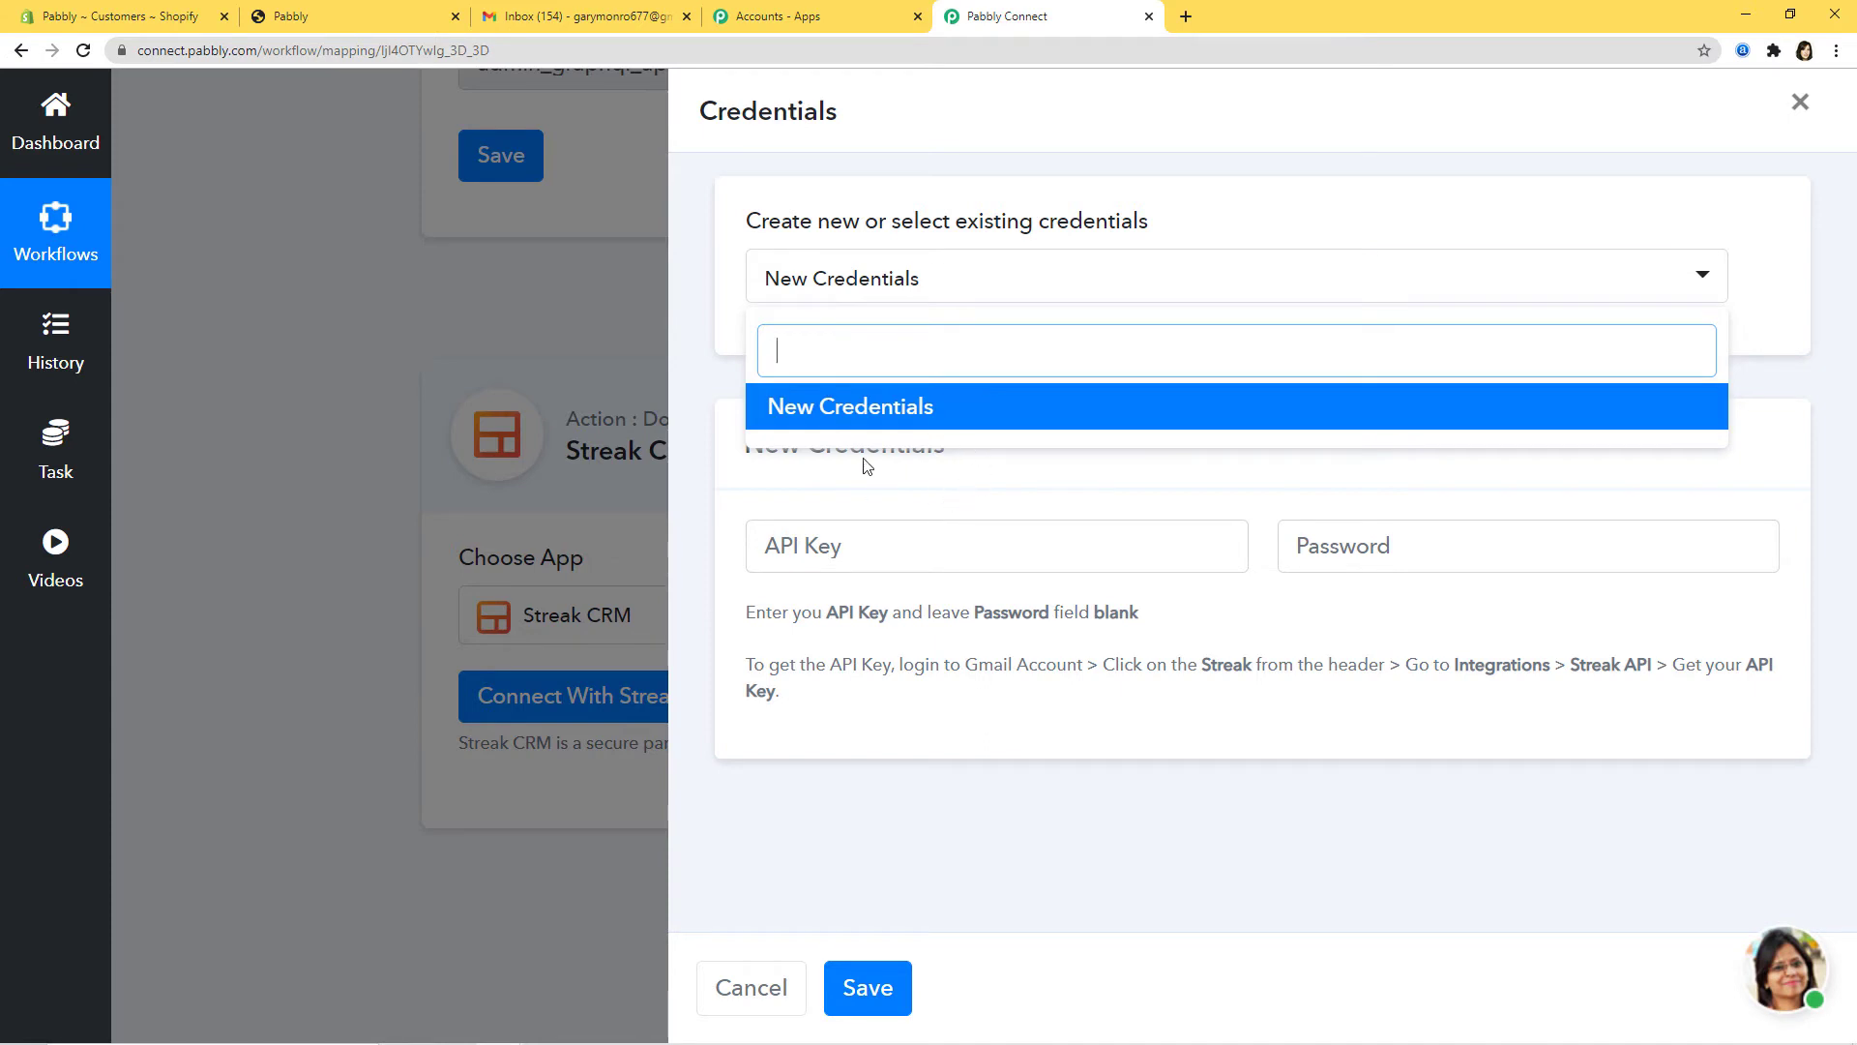
{"action": "left_click", "coordinate": [886, 414]}
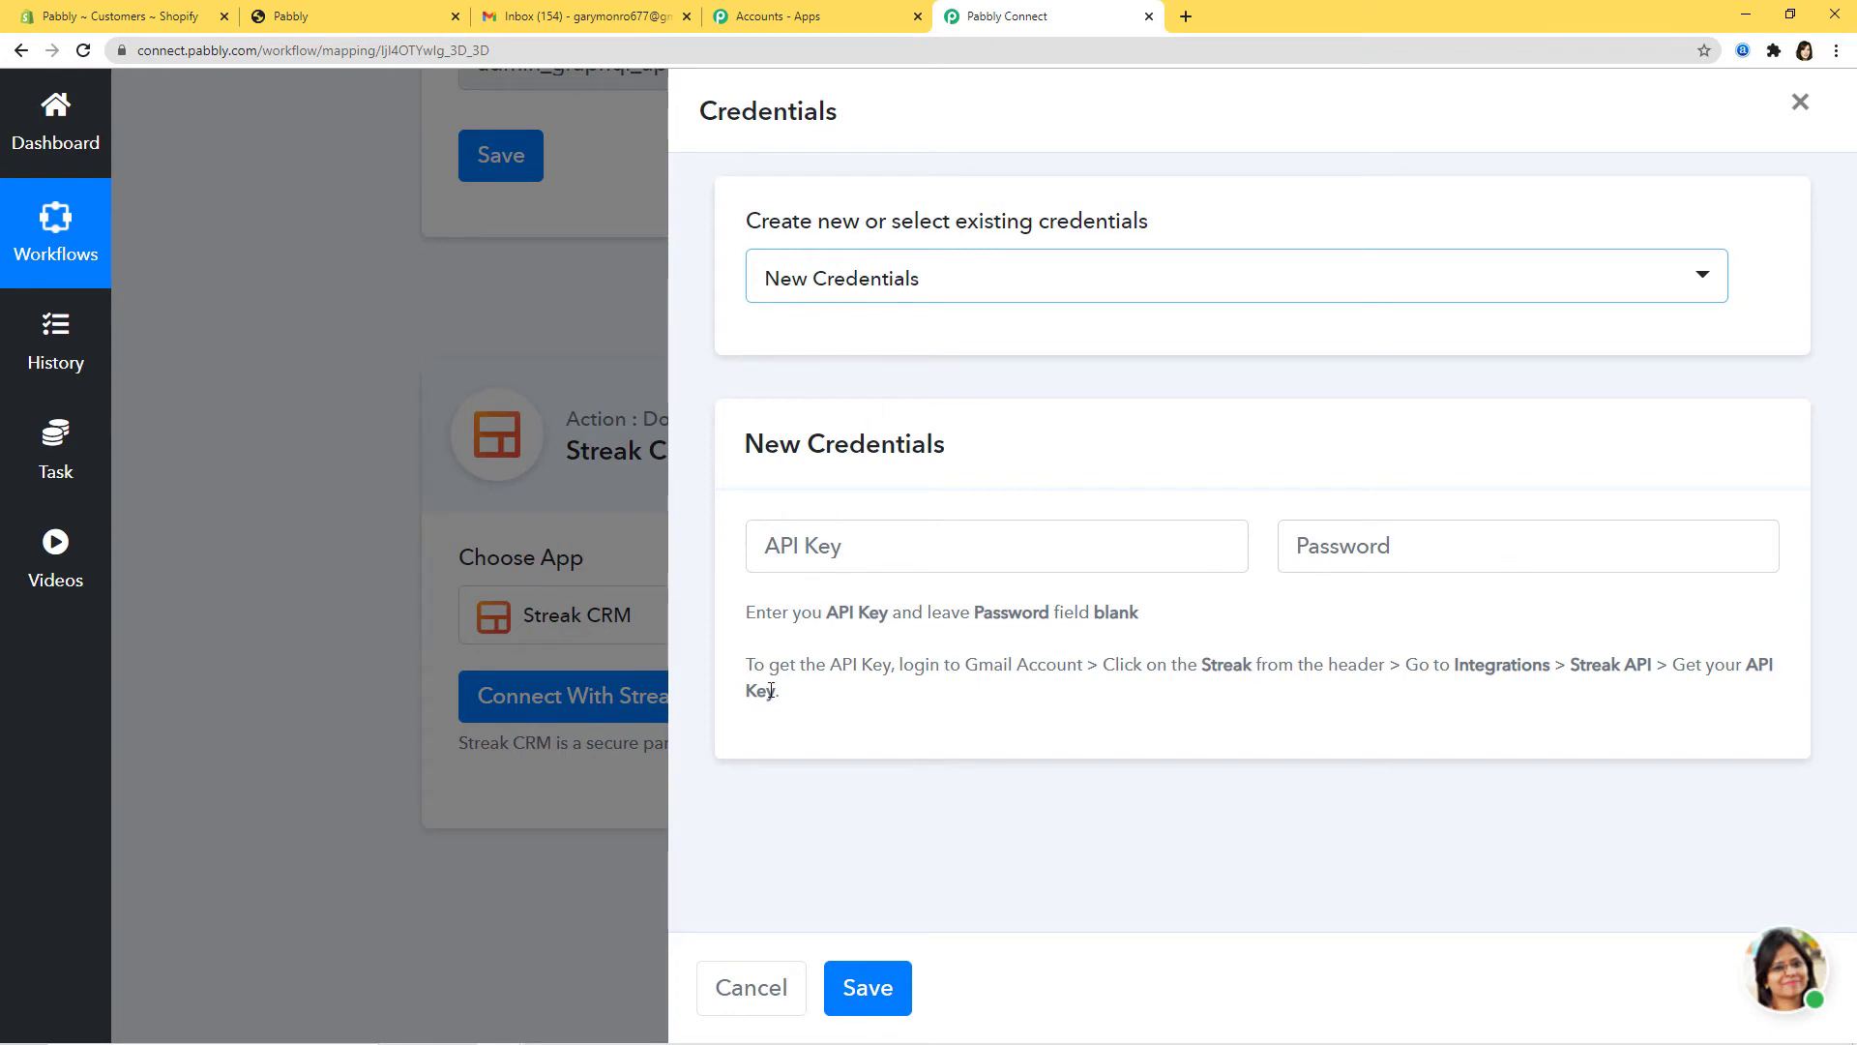
{"action": "left_click_drag", "start_coordinate": [746, 663], "coordinate": [850, 705]}
{"action": "left_click", "coordinate": [839, 684]}
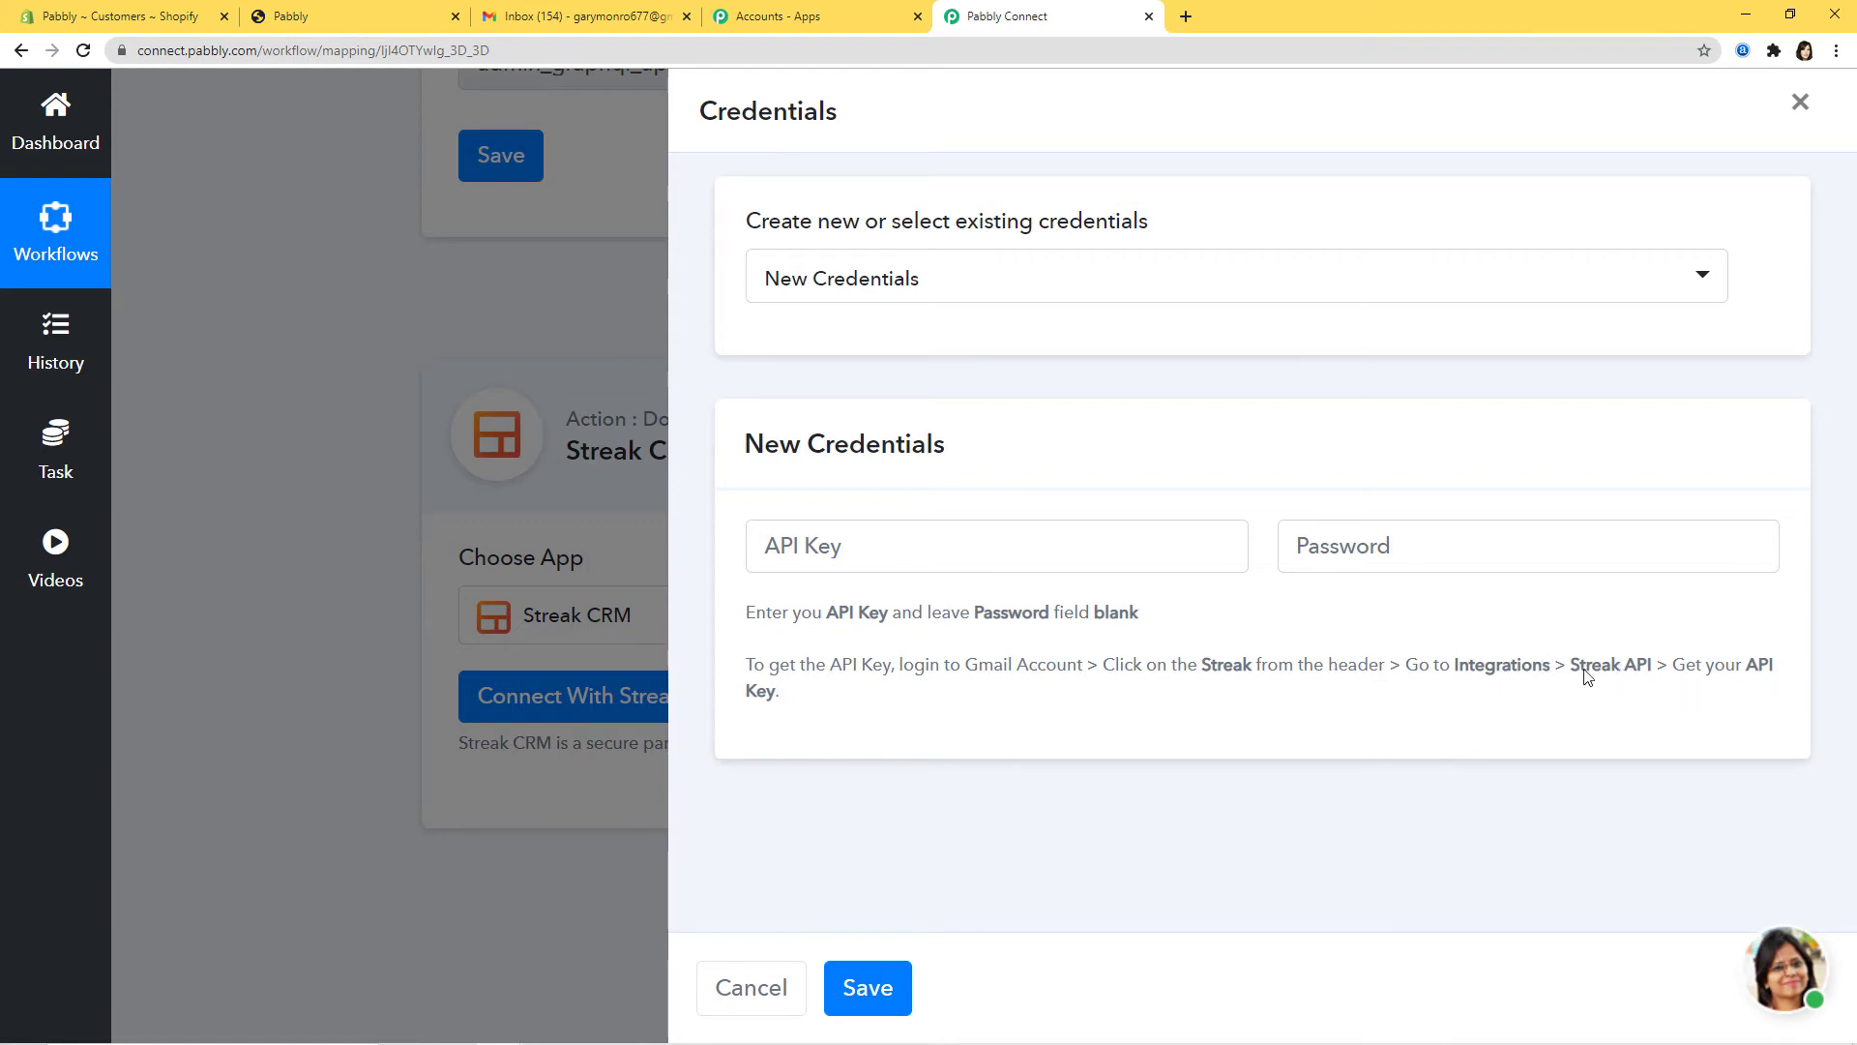
{"action": "left_click", "coordinate": [578, 17]}
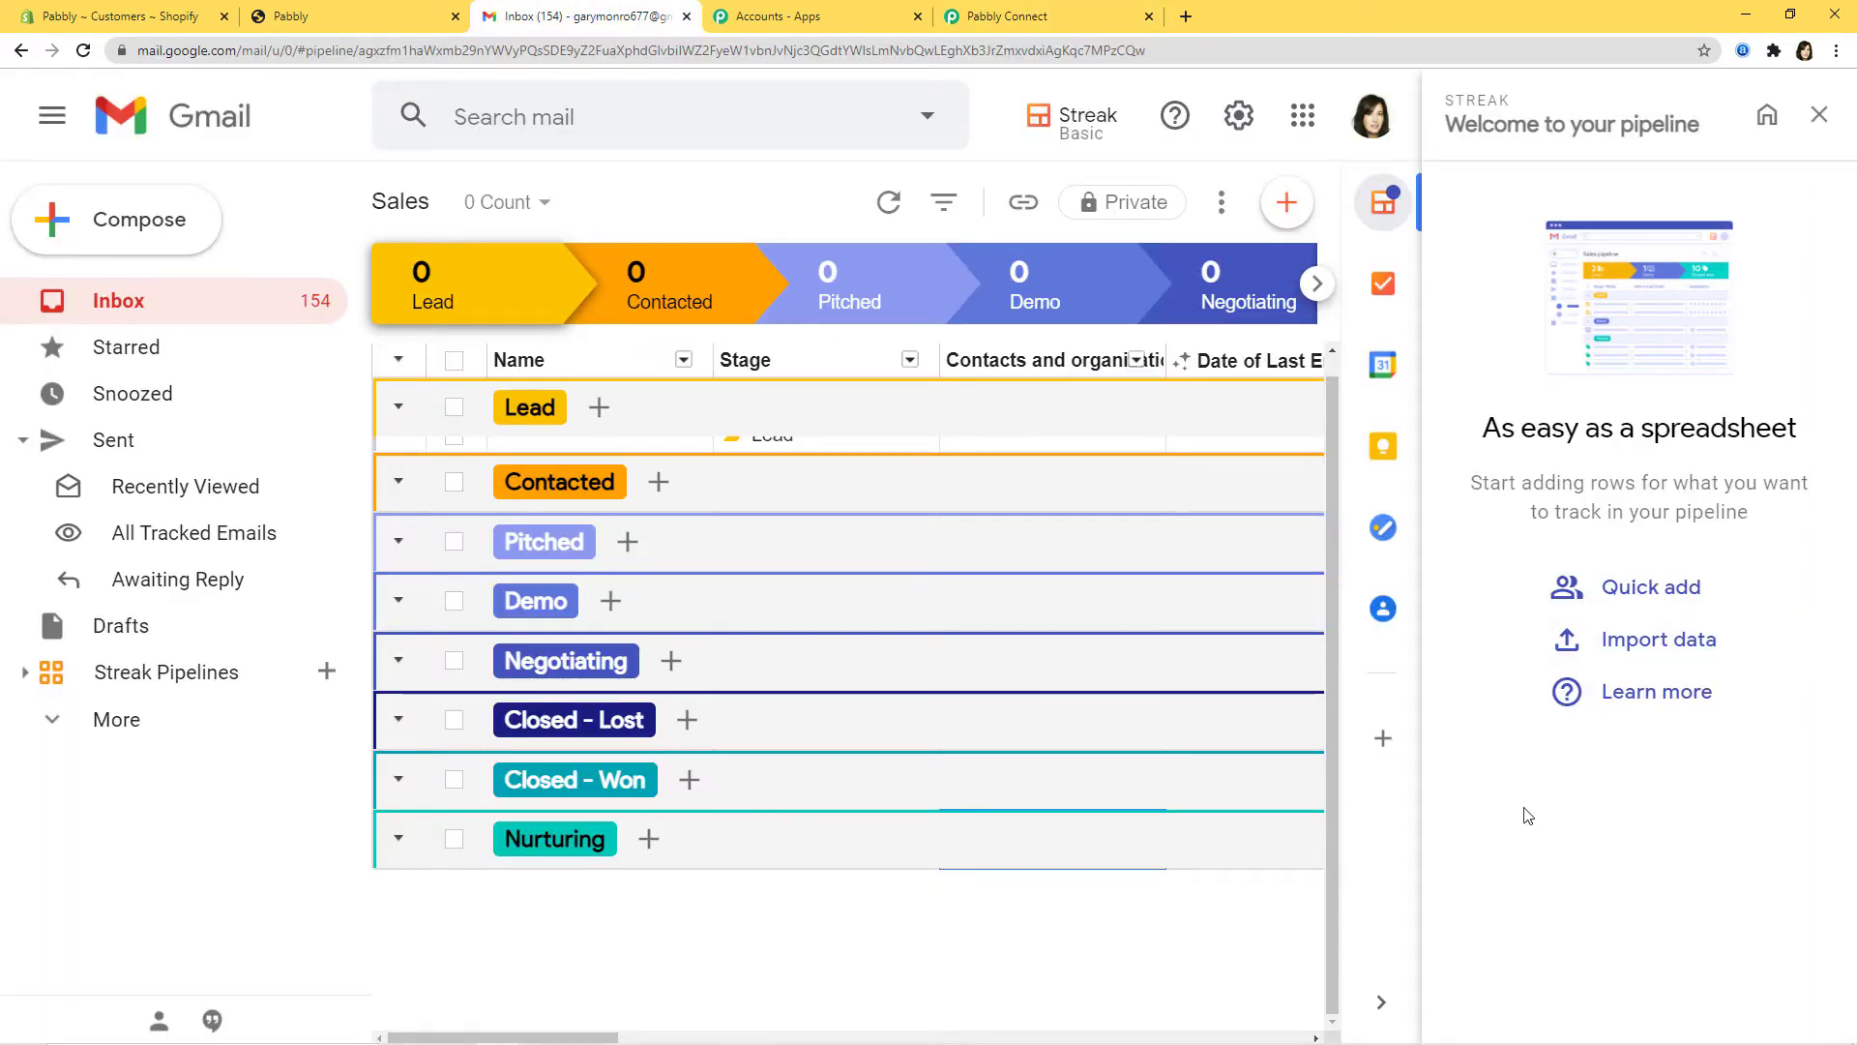
Step: Generate a Streak API key on Streak's Integrations page and copy it for Pabbly's API Key field
{"action": "left_click", "coordinate": [1767, 116]}
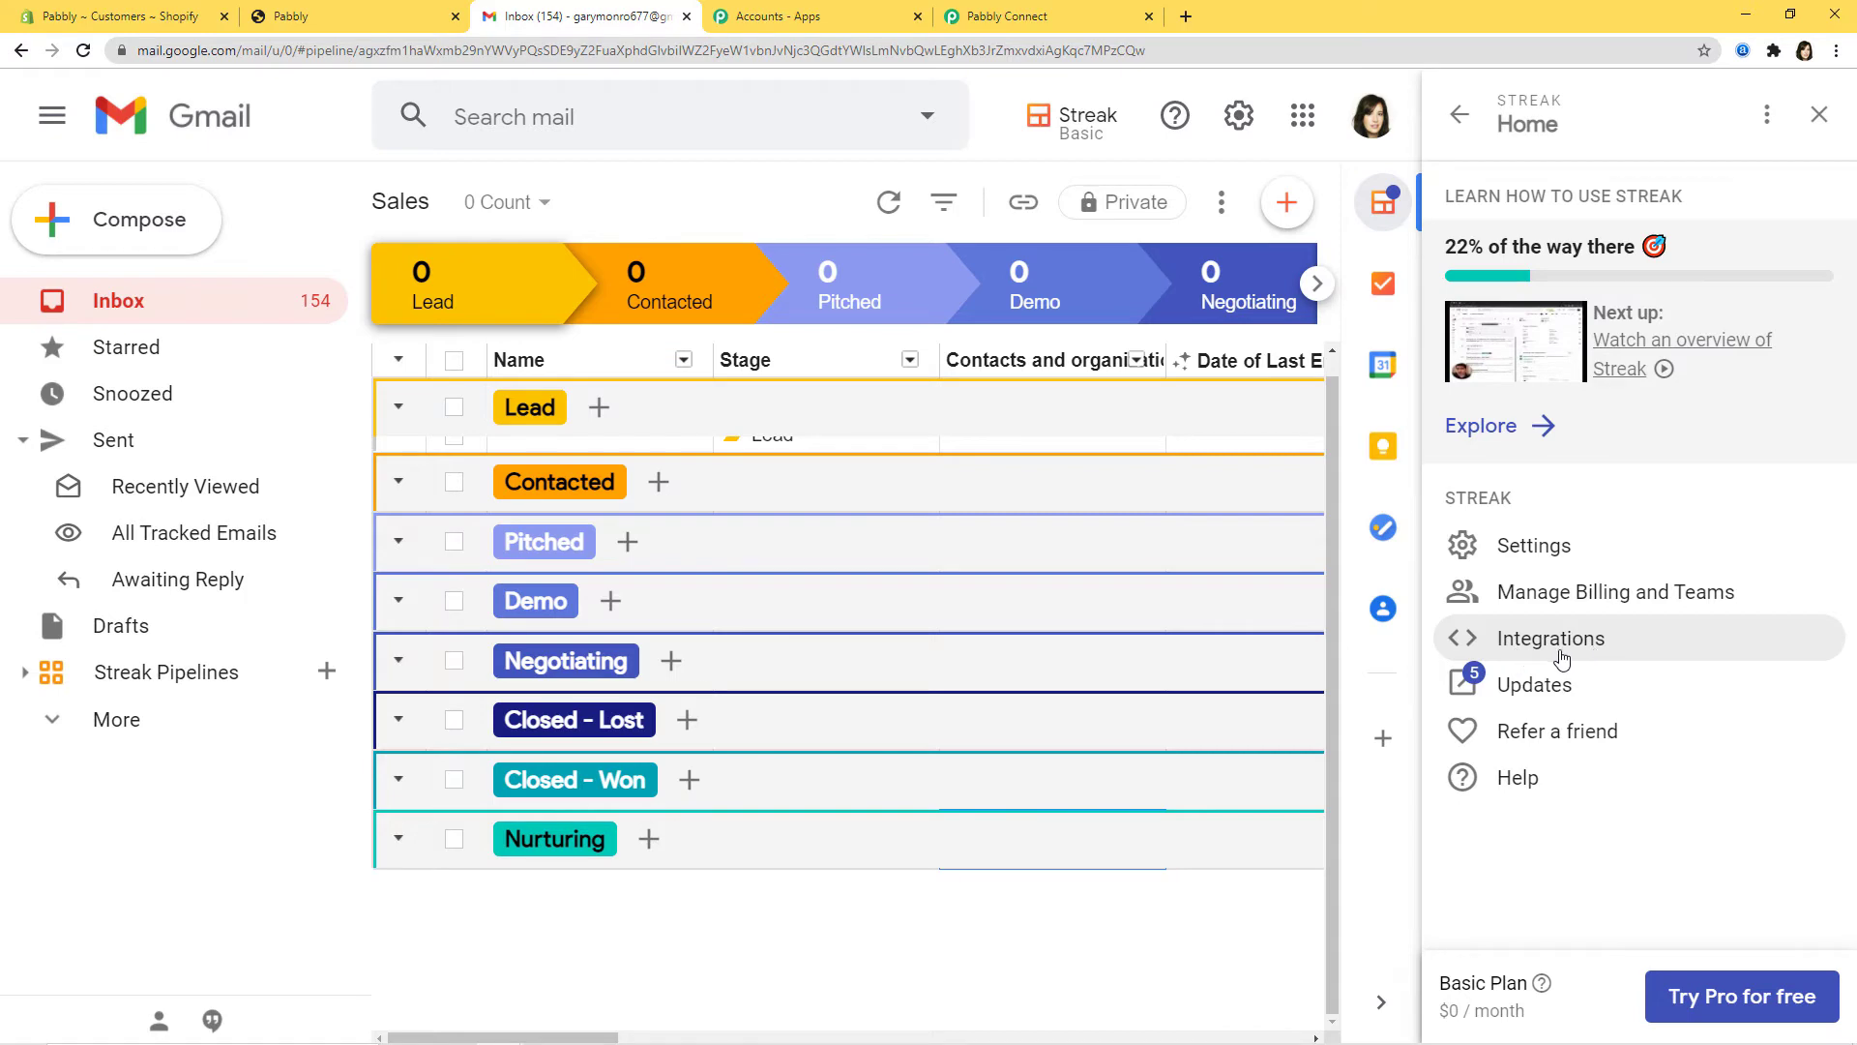
{"action": "left_click", "coordinate": [1559, 656]}
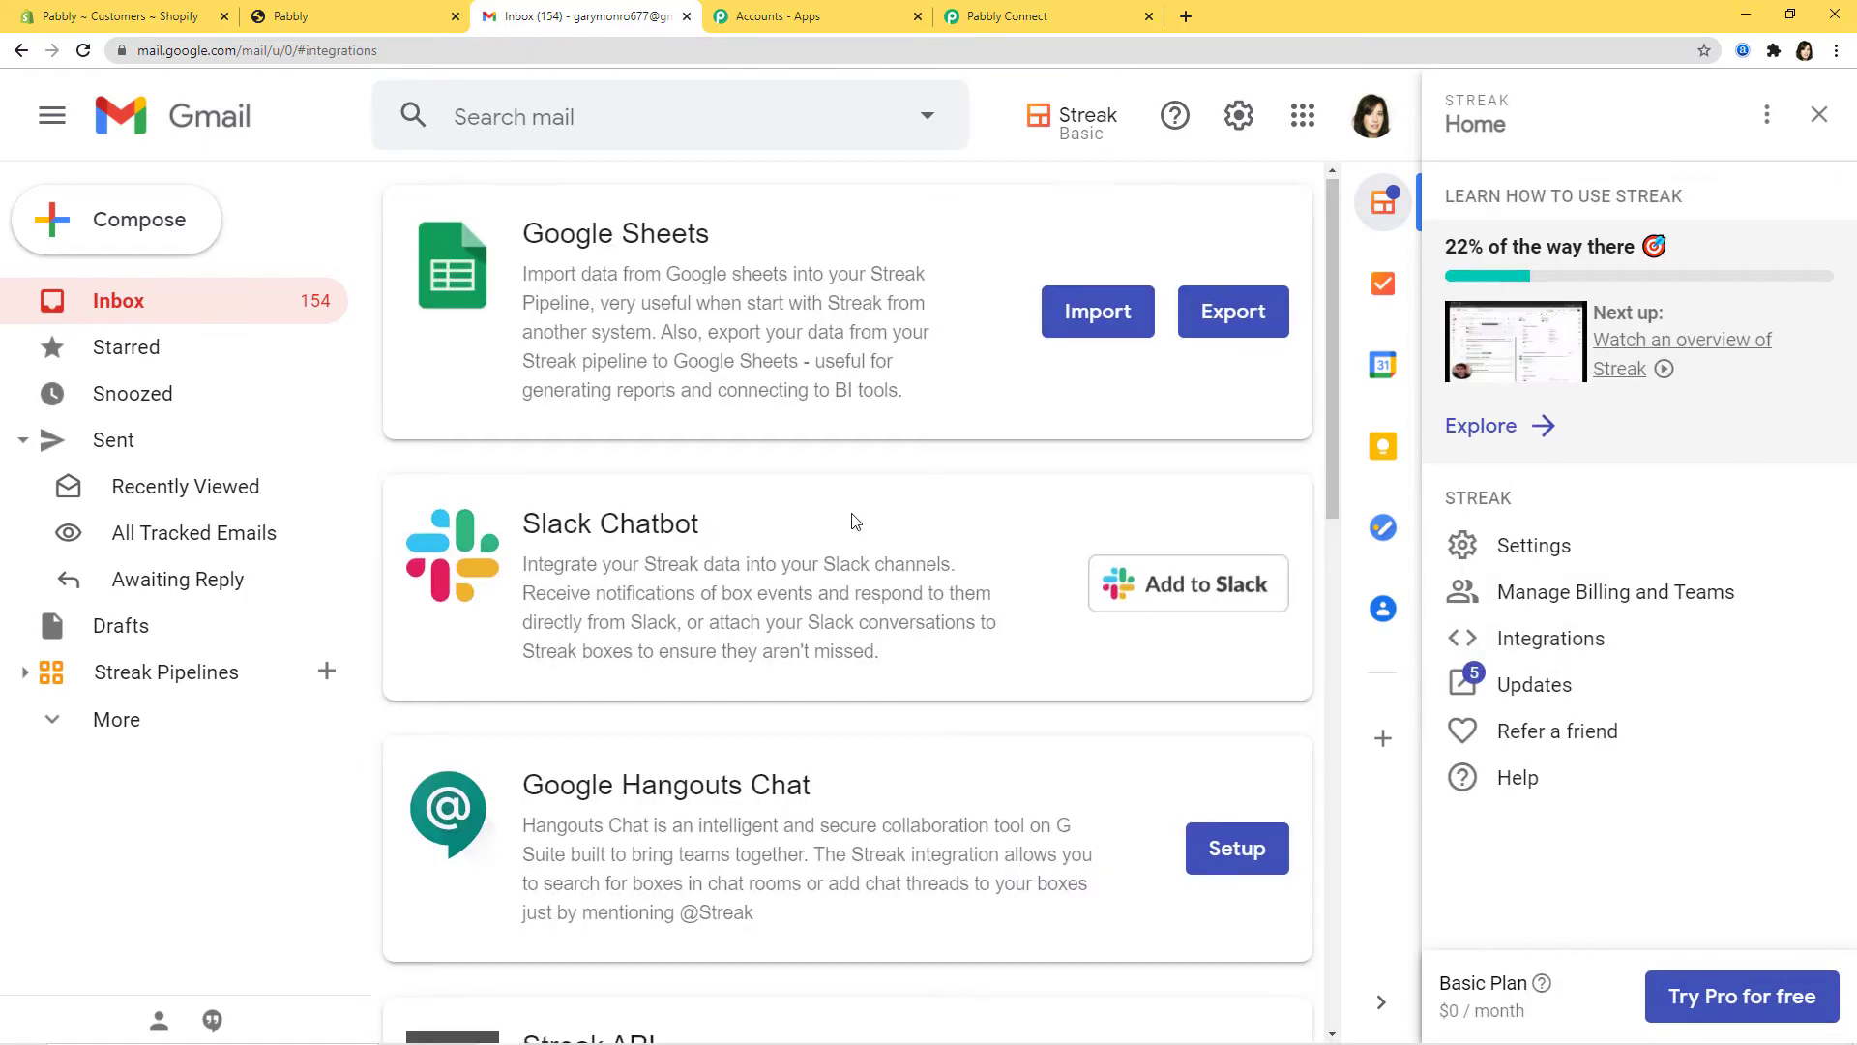
{"action": "scroll", "coordinate": [850, 523], "scroll_direction": "down", "scroll_amount": 7}
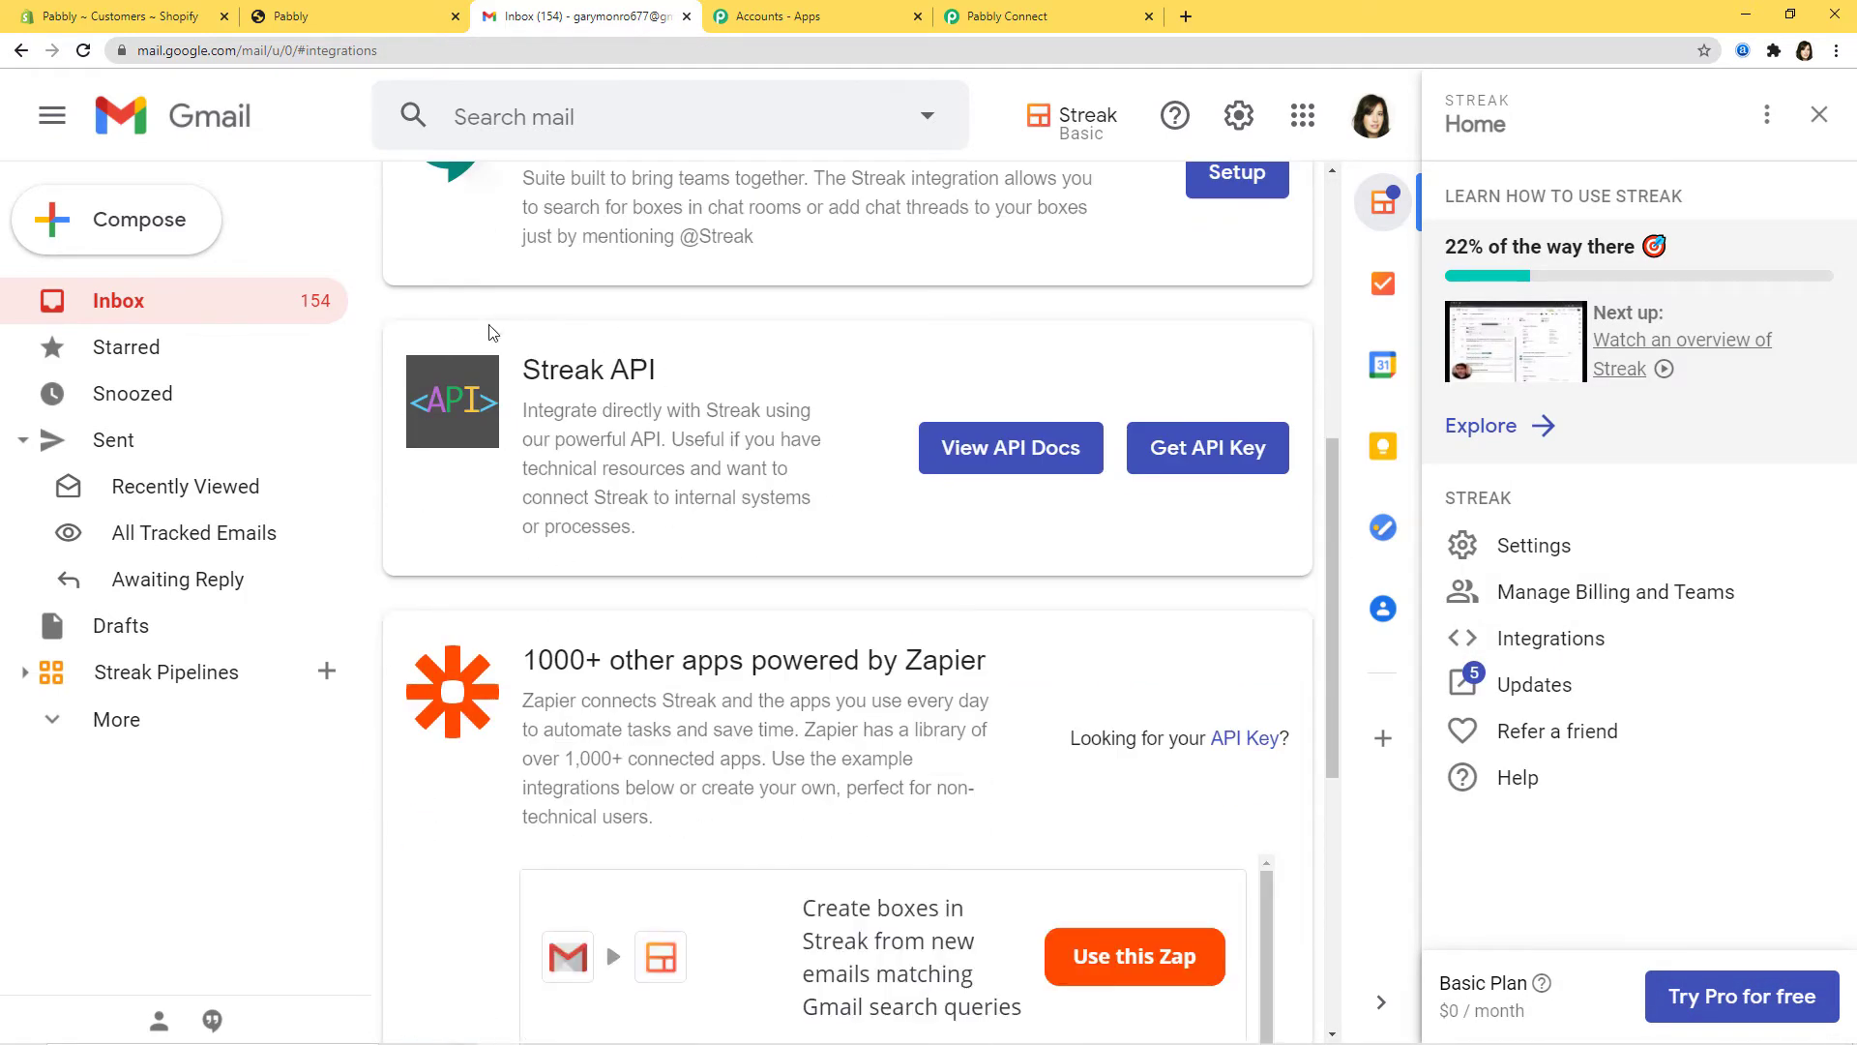
{"action": "left_click", "coordinate": [1220, 455]}
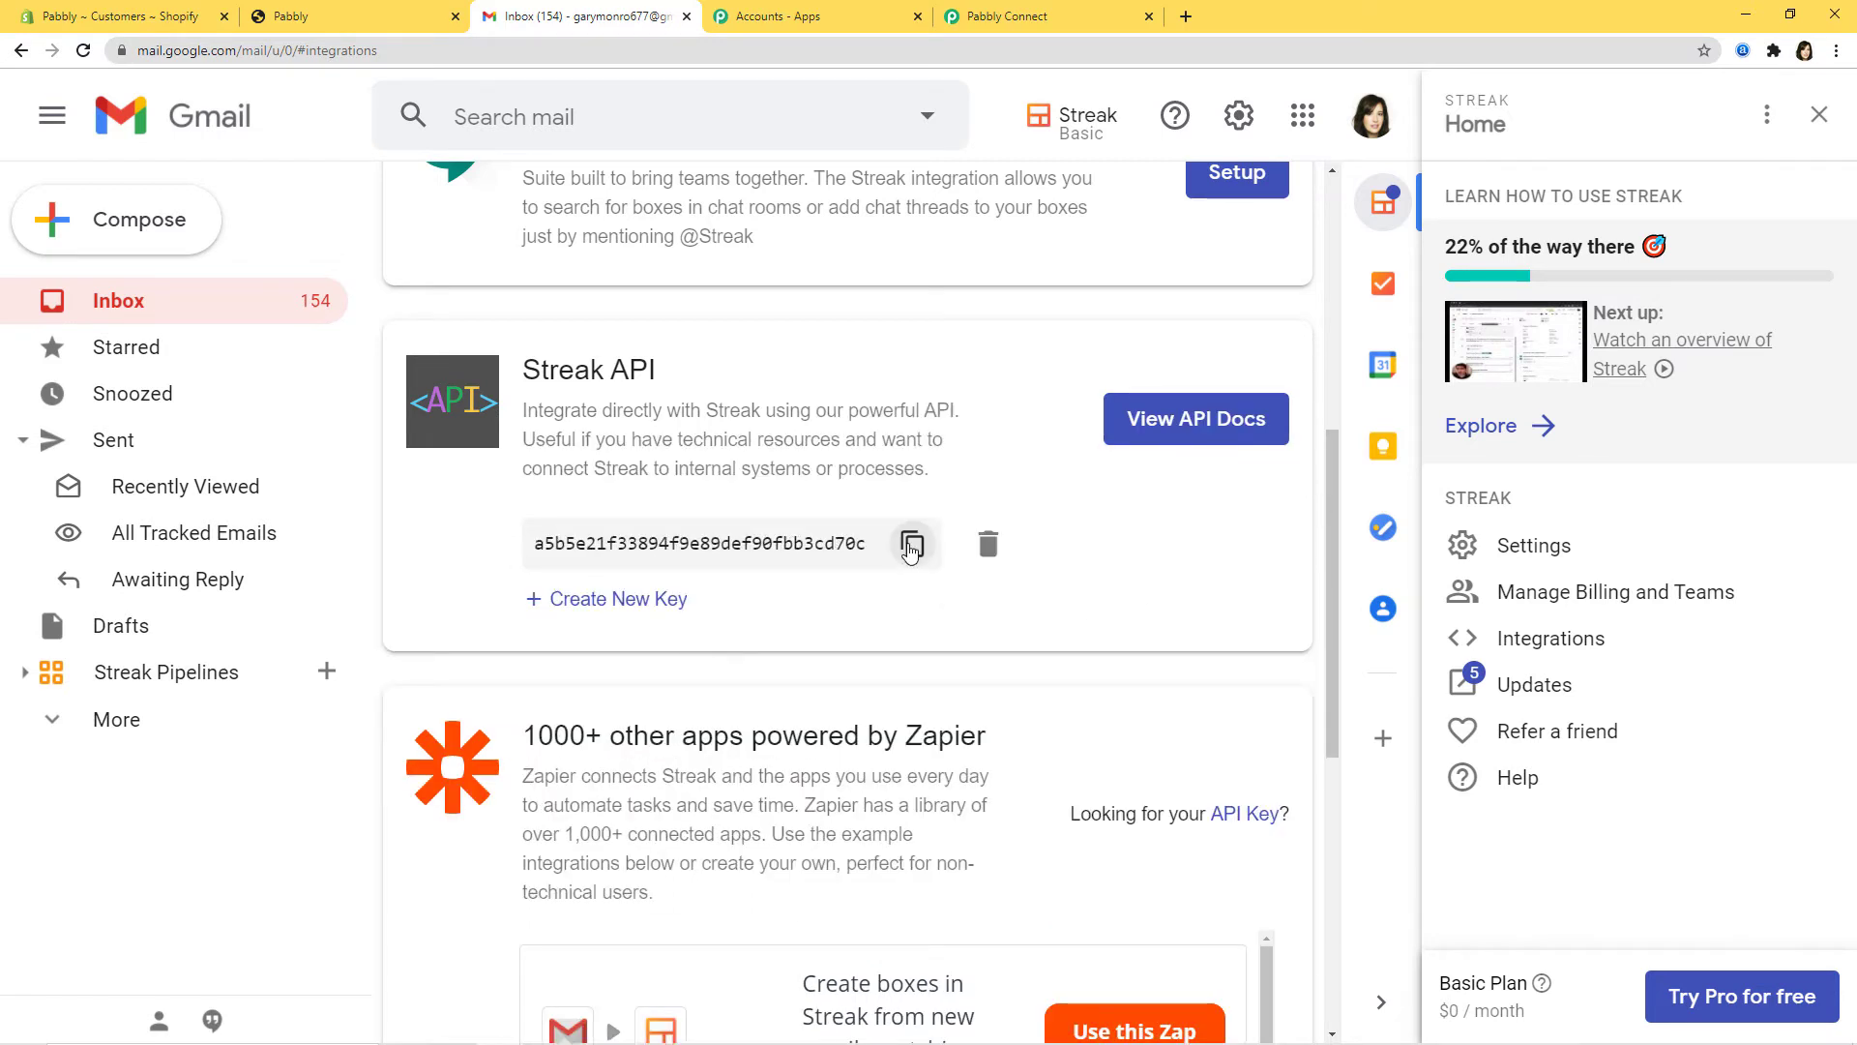
{"action": "left_click", "coordinate": [910, 547]}
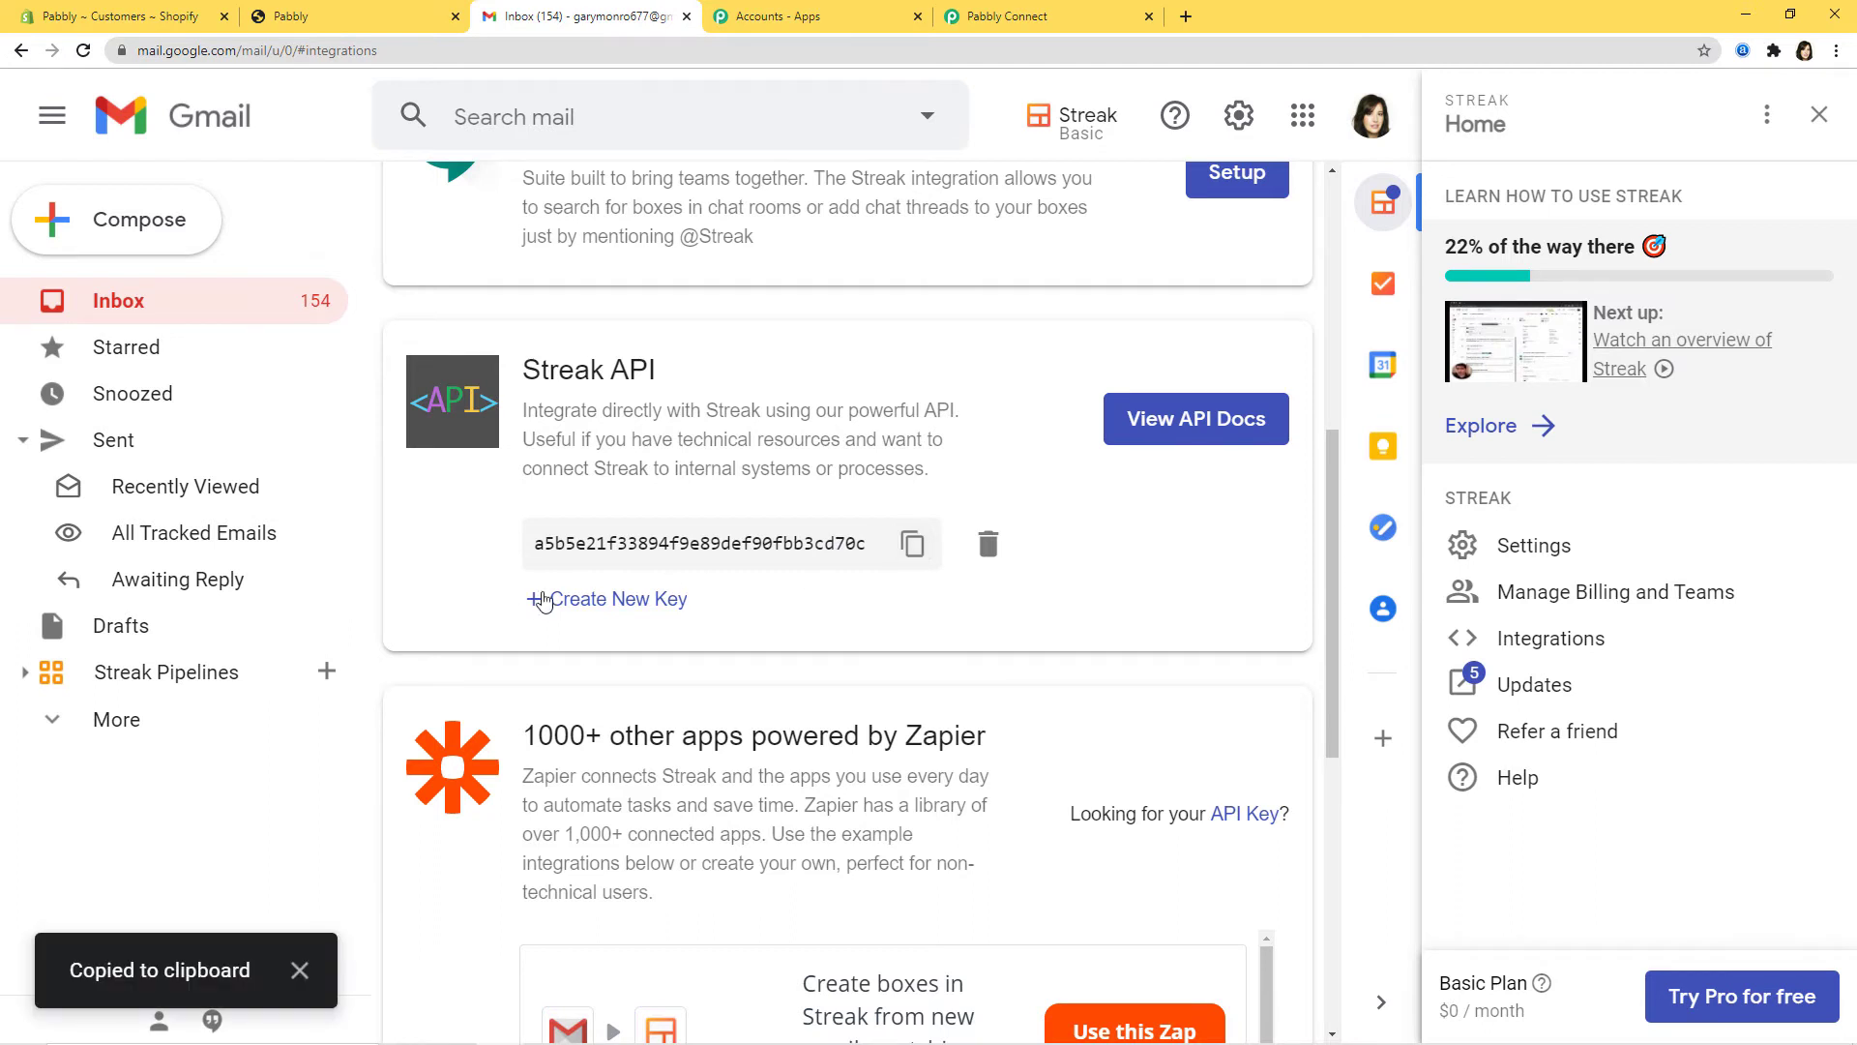
{"action": "left_click", "coordinate": [985, 18]}
{"action": "right_click", "coordinate": [848, 537]}
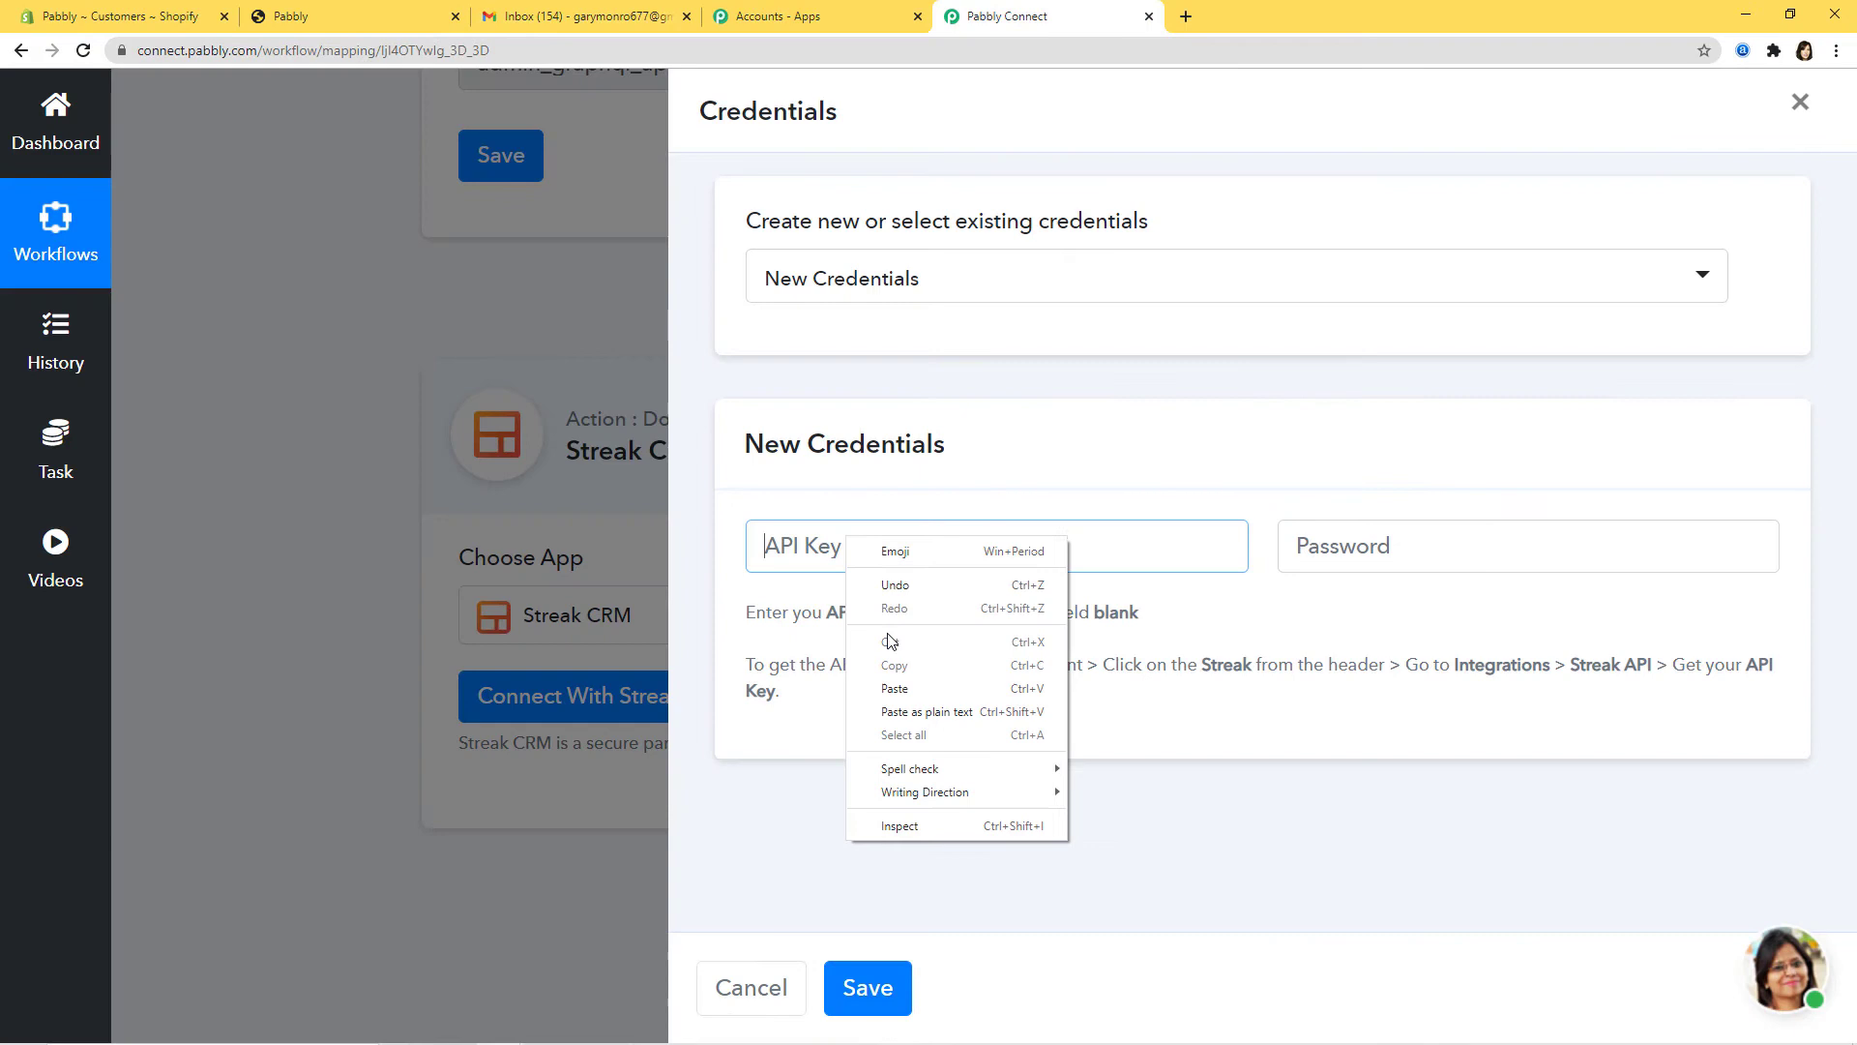
Step: Paste the copied Streak API key into the API Key field and save the connection
{"action": "left_click", "coordinate": [914, 711]}
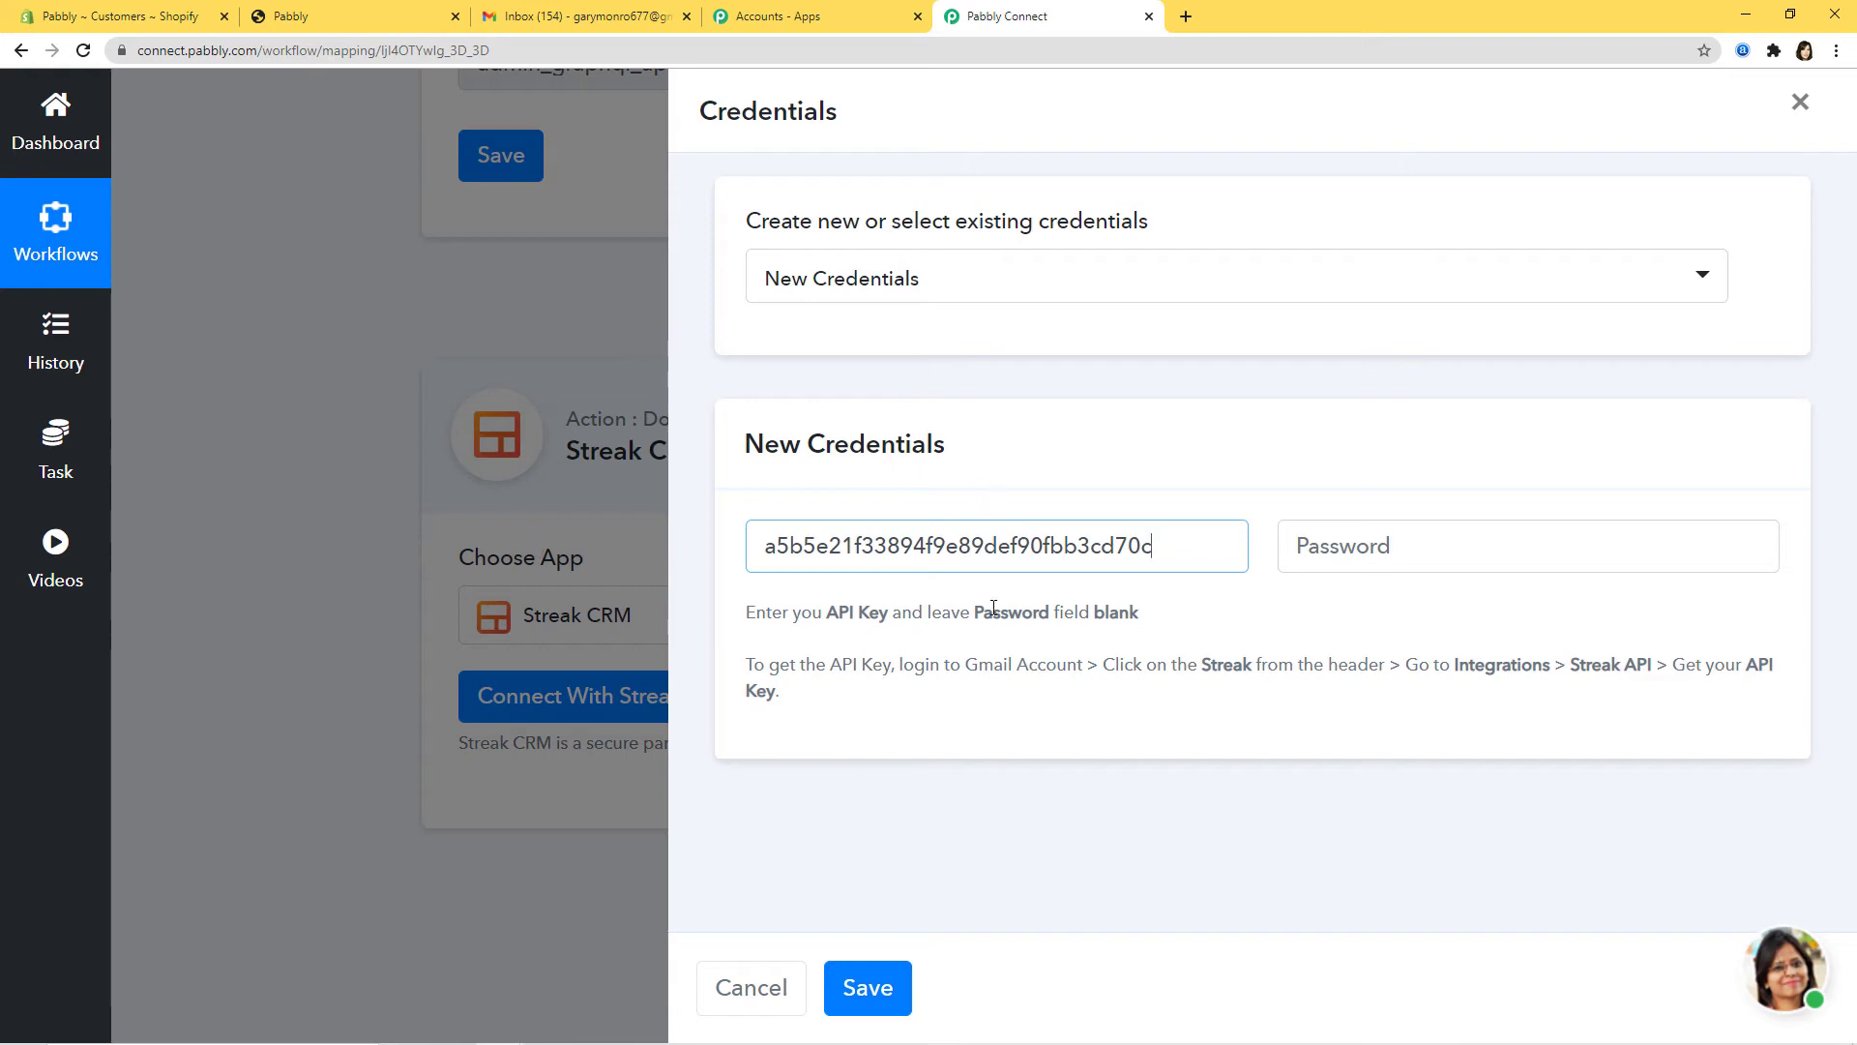
{"action": "left_click", "coordinate": [868, 987]}
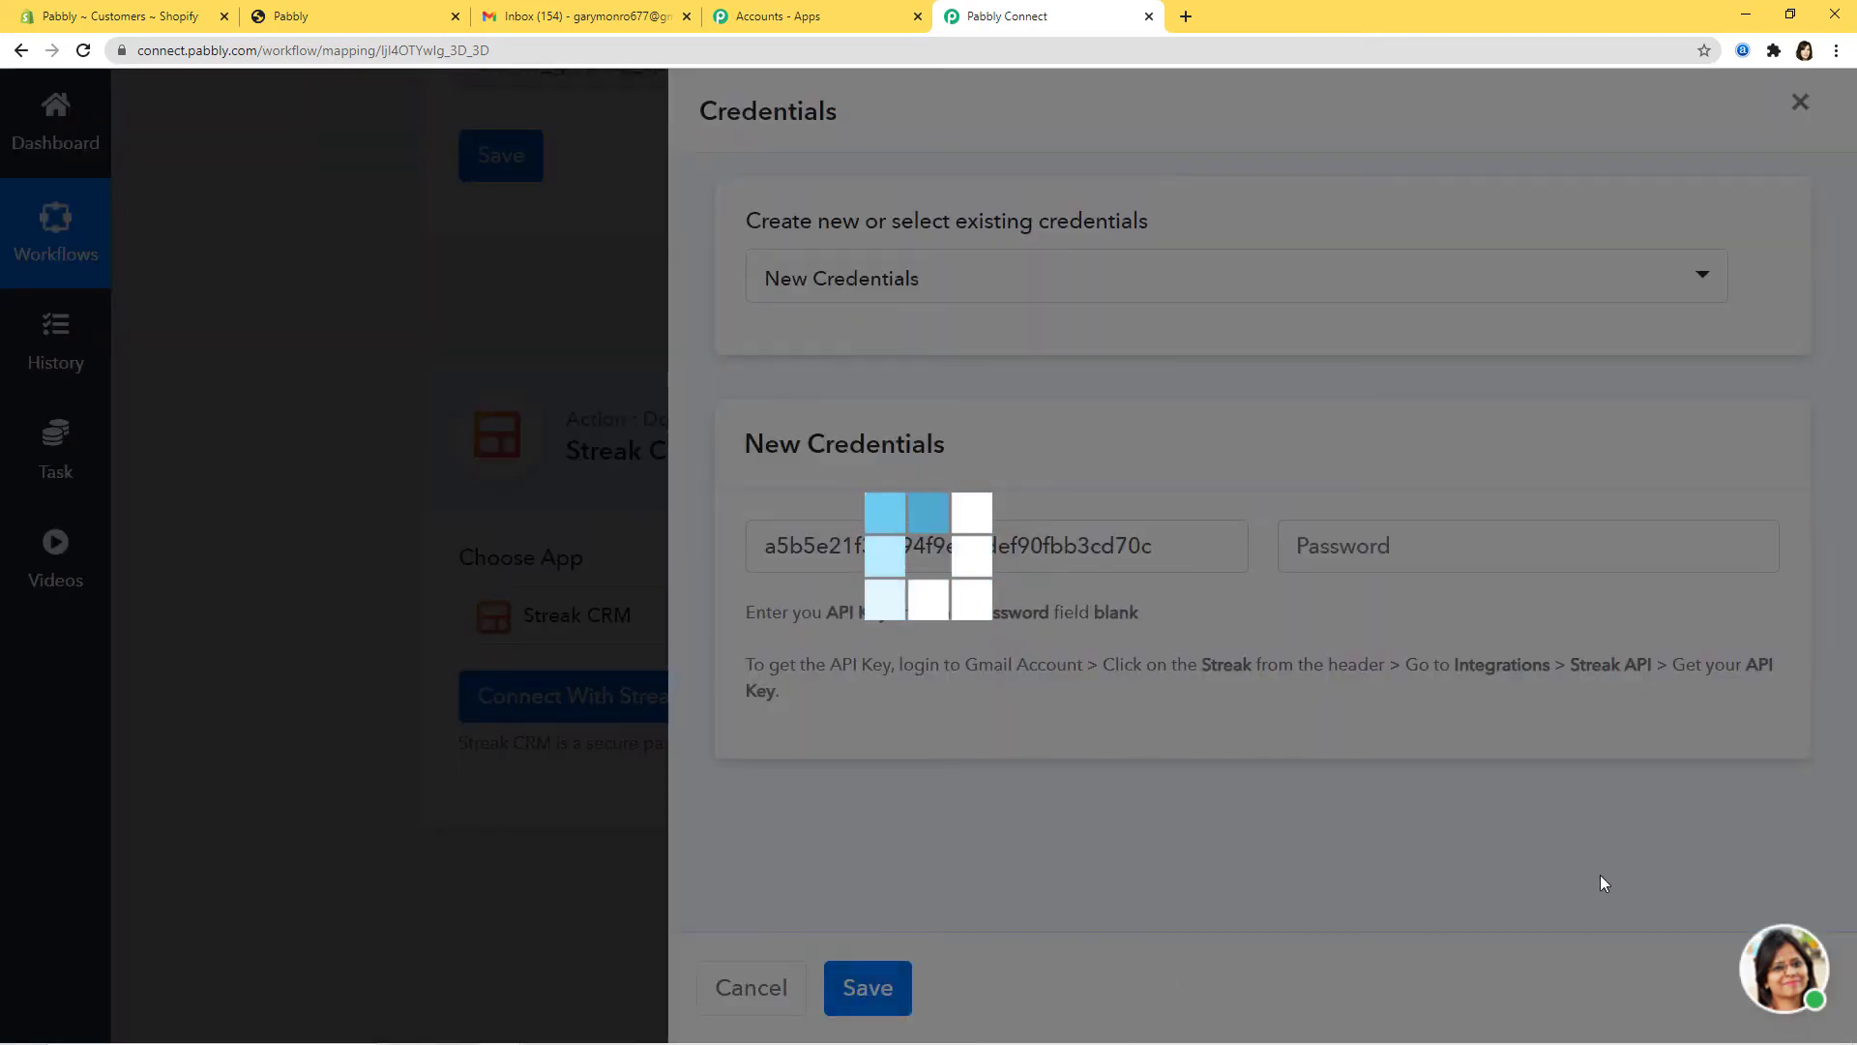
{"action": "scroll", "coordinate": [1783, 684], "scroll_direction": "down", "scroll_amount": 7}
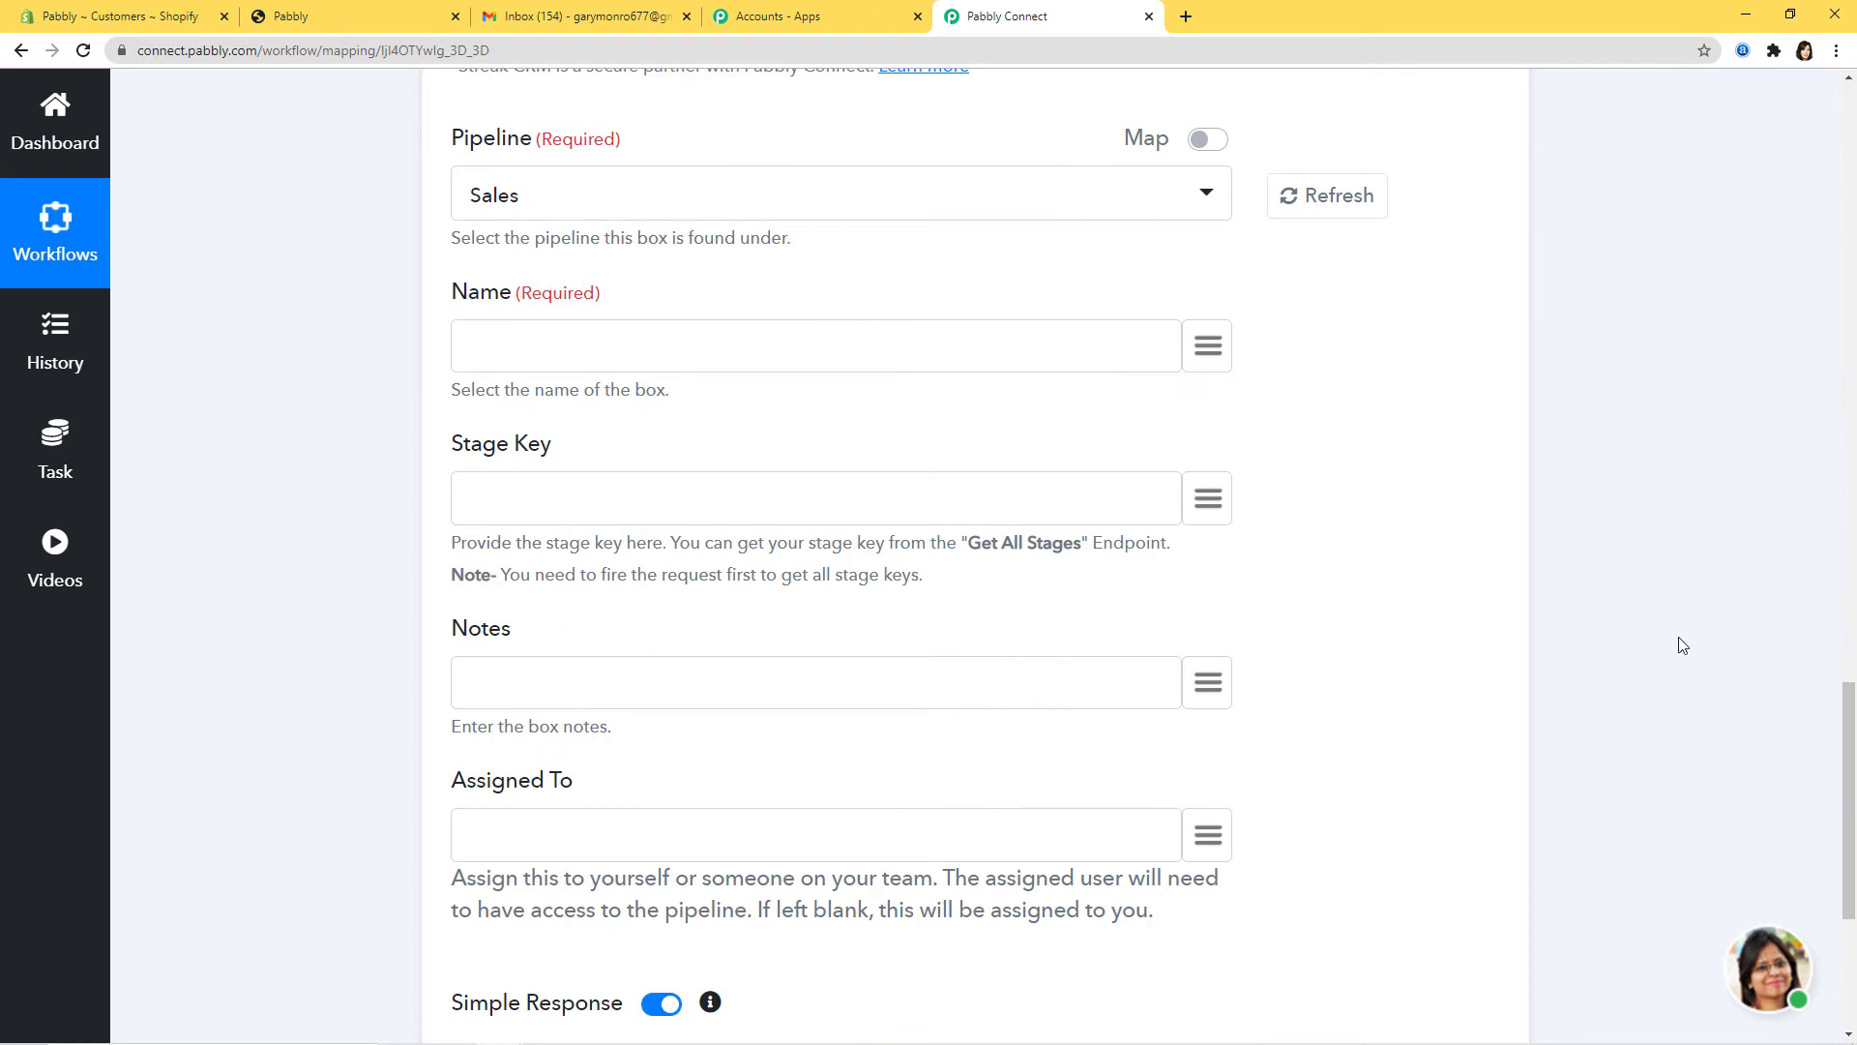
Step: Choose Sales as the Streak pipeline for the Create New Box step
{"action": "scroll", "coordinate": [1664, 628], "scroll_direction": "up", "scroll_amount": 14}
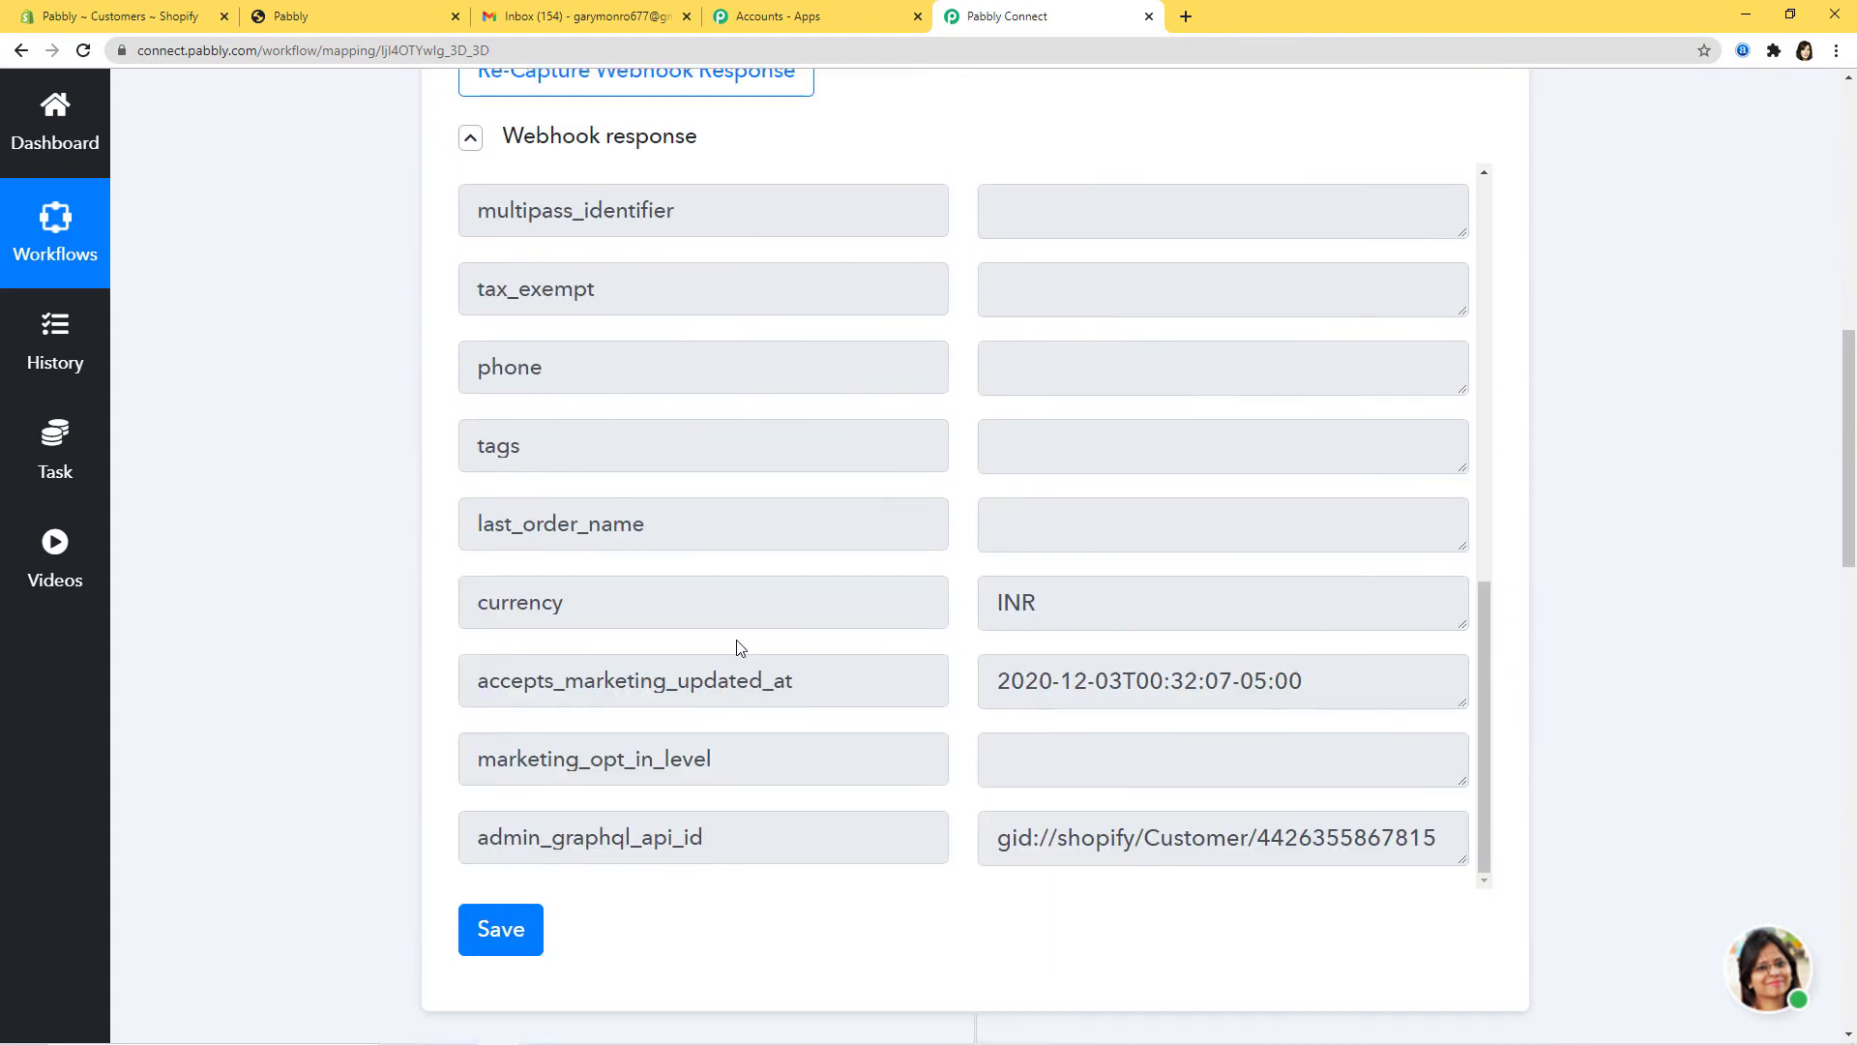
{"action": "scroll", "coordinate": [1702, 595], "scroll_direction": "down", "scroll_amount": 12}
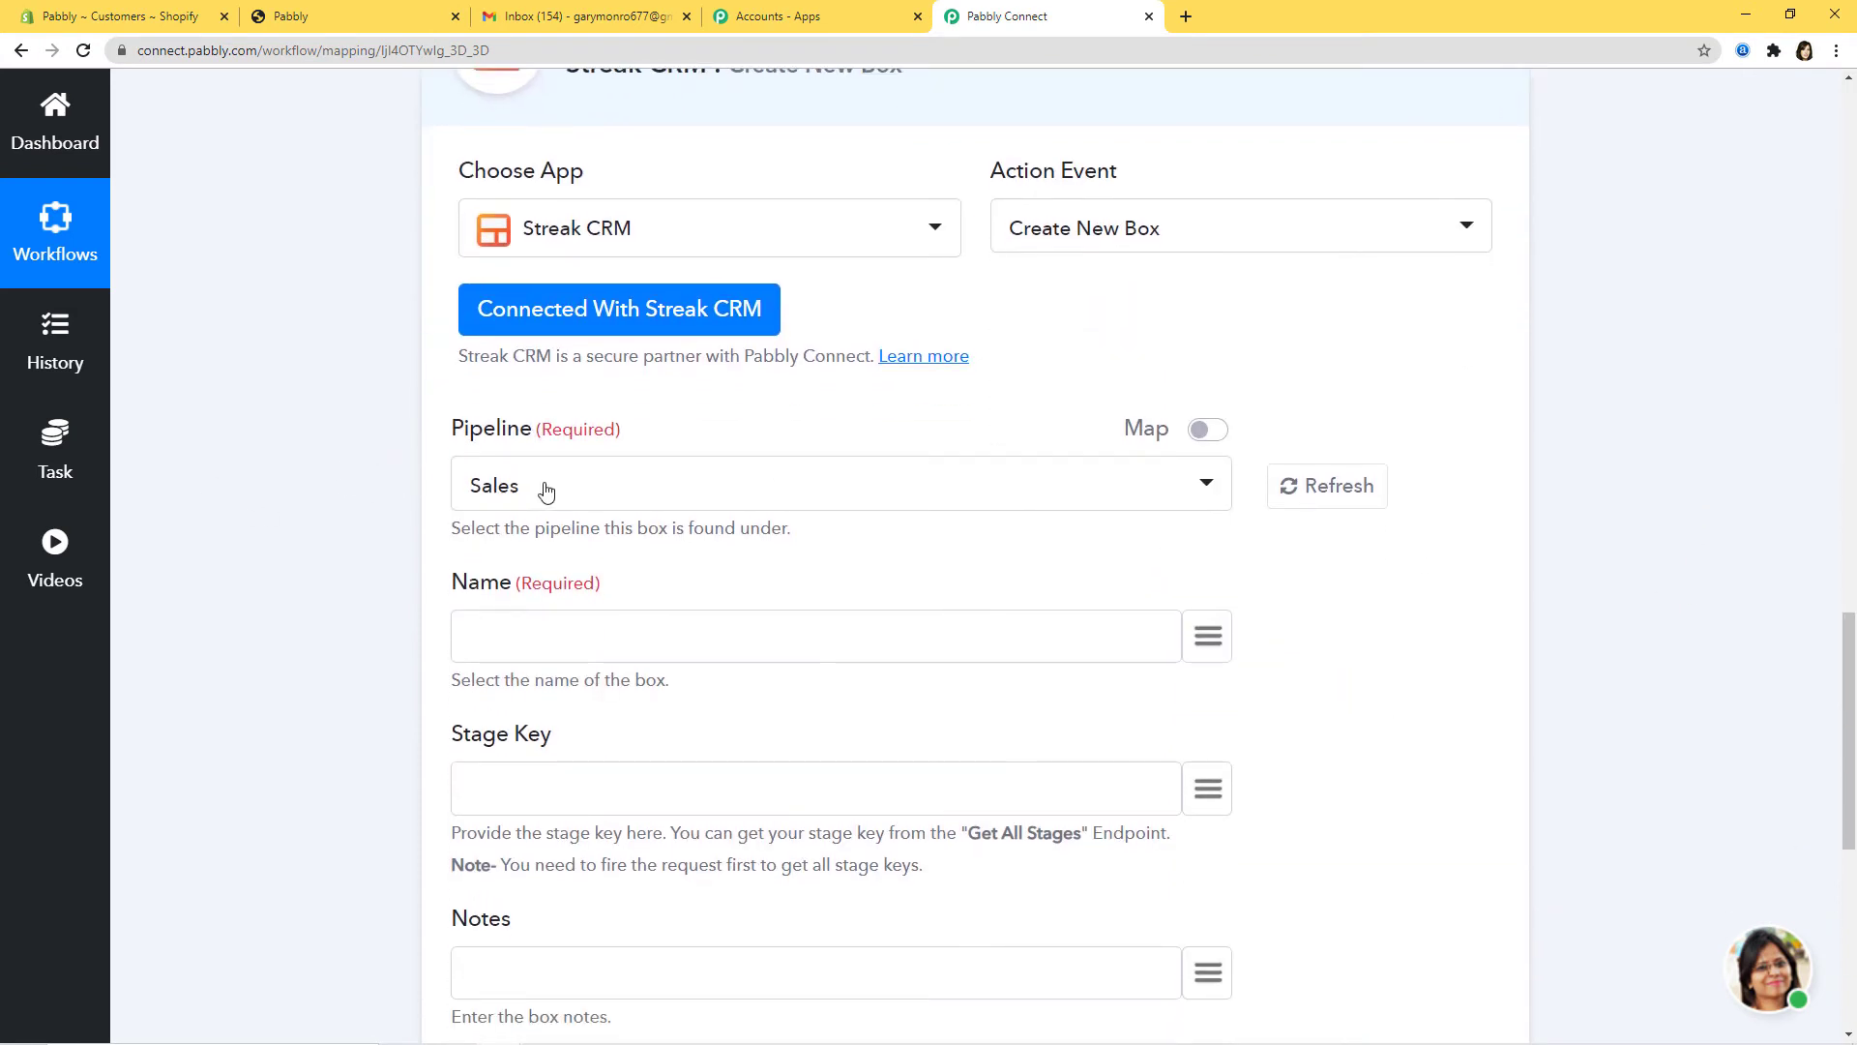
{"action": "left_click", "coordinate": [546, 492]}
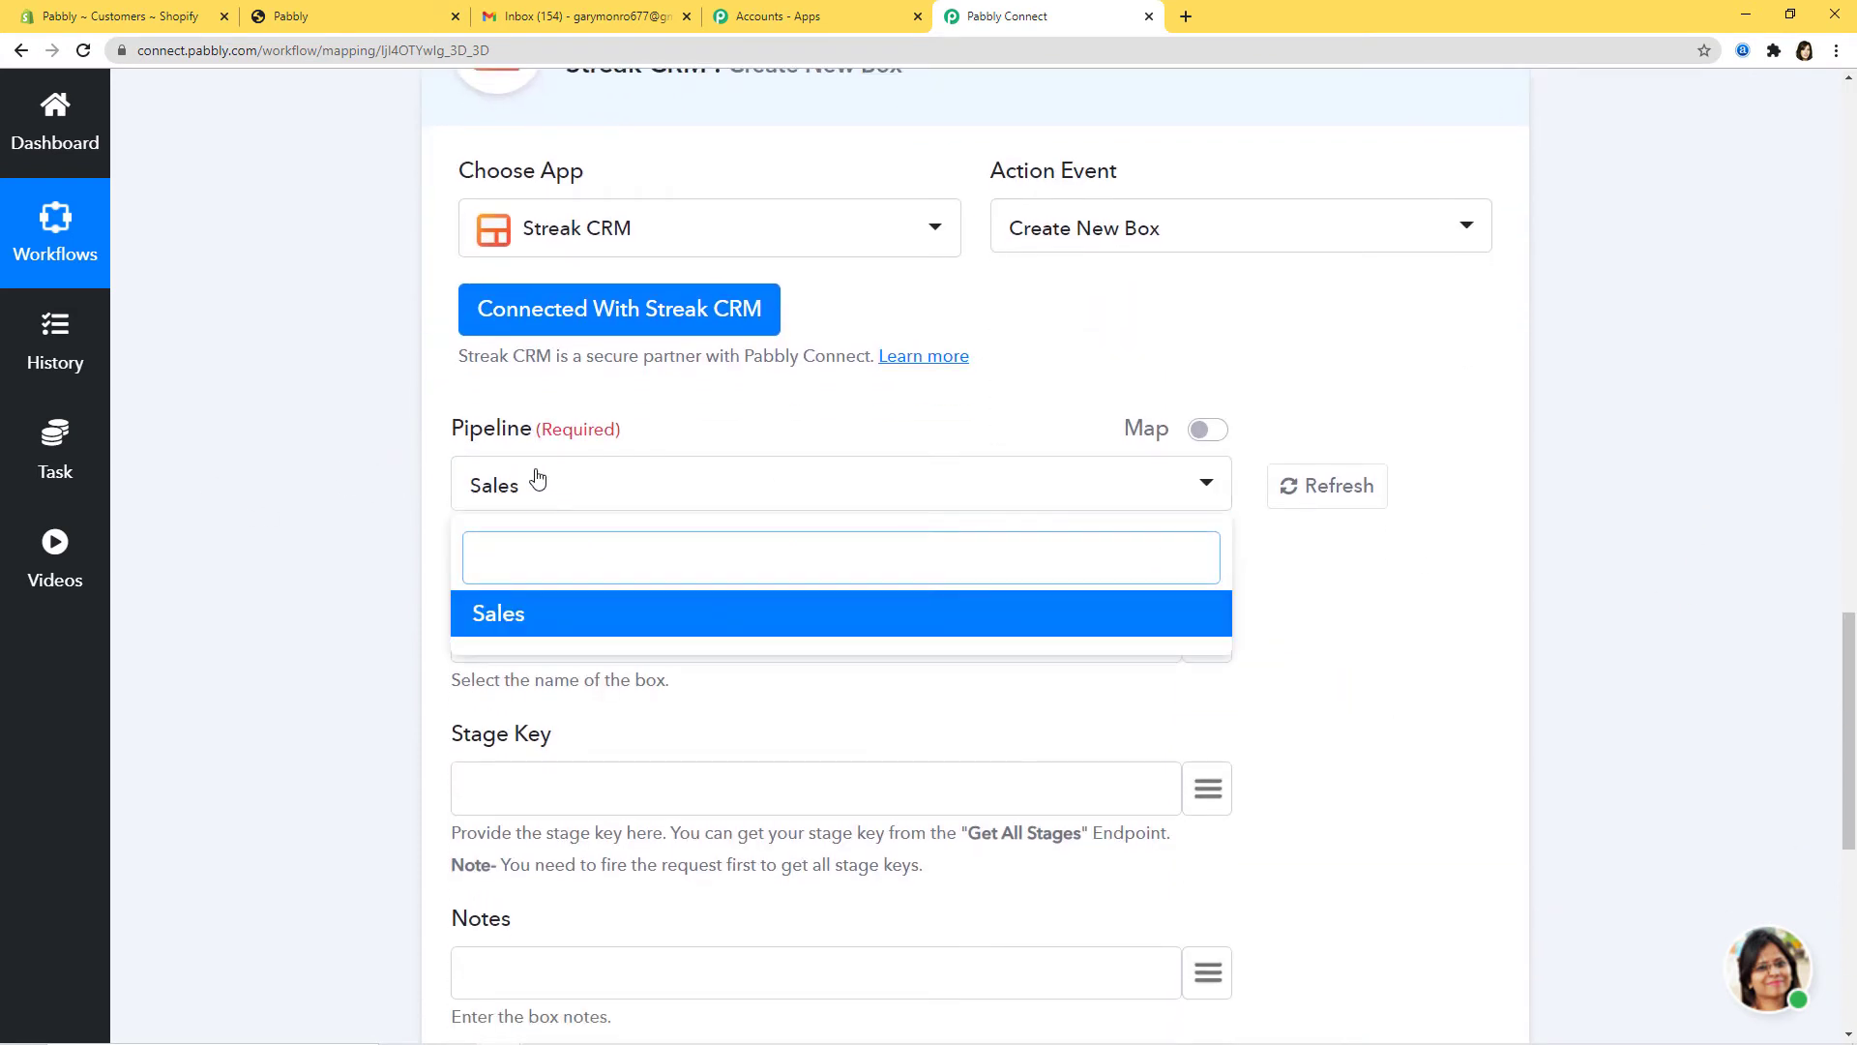
{"action": "left_click", "coordinate": [1524, 650]}
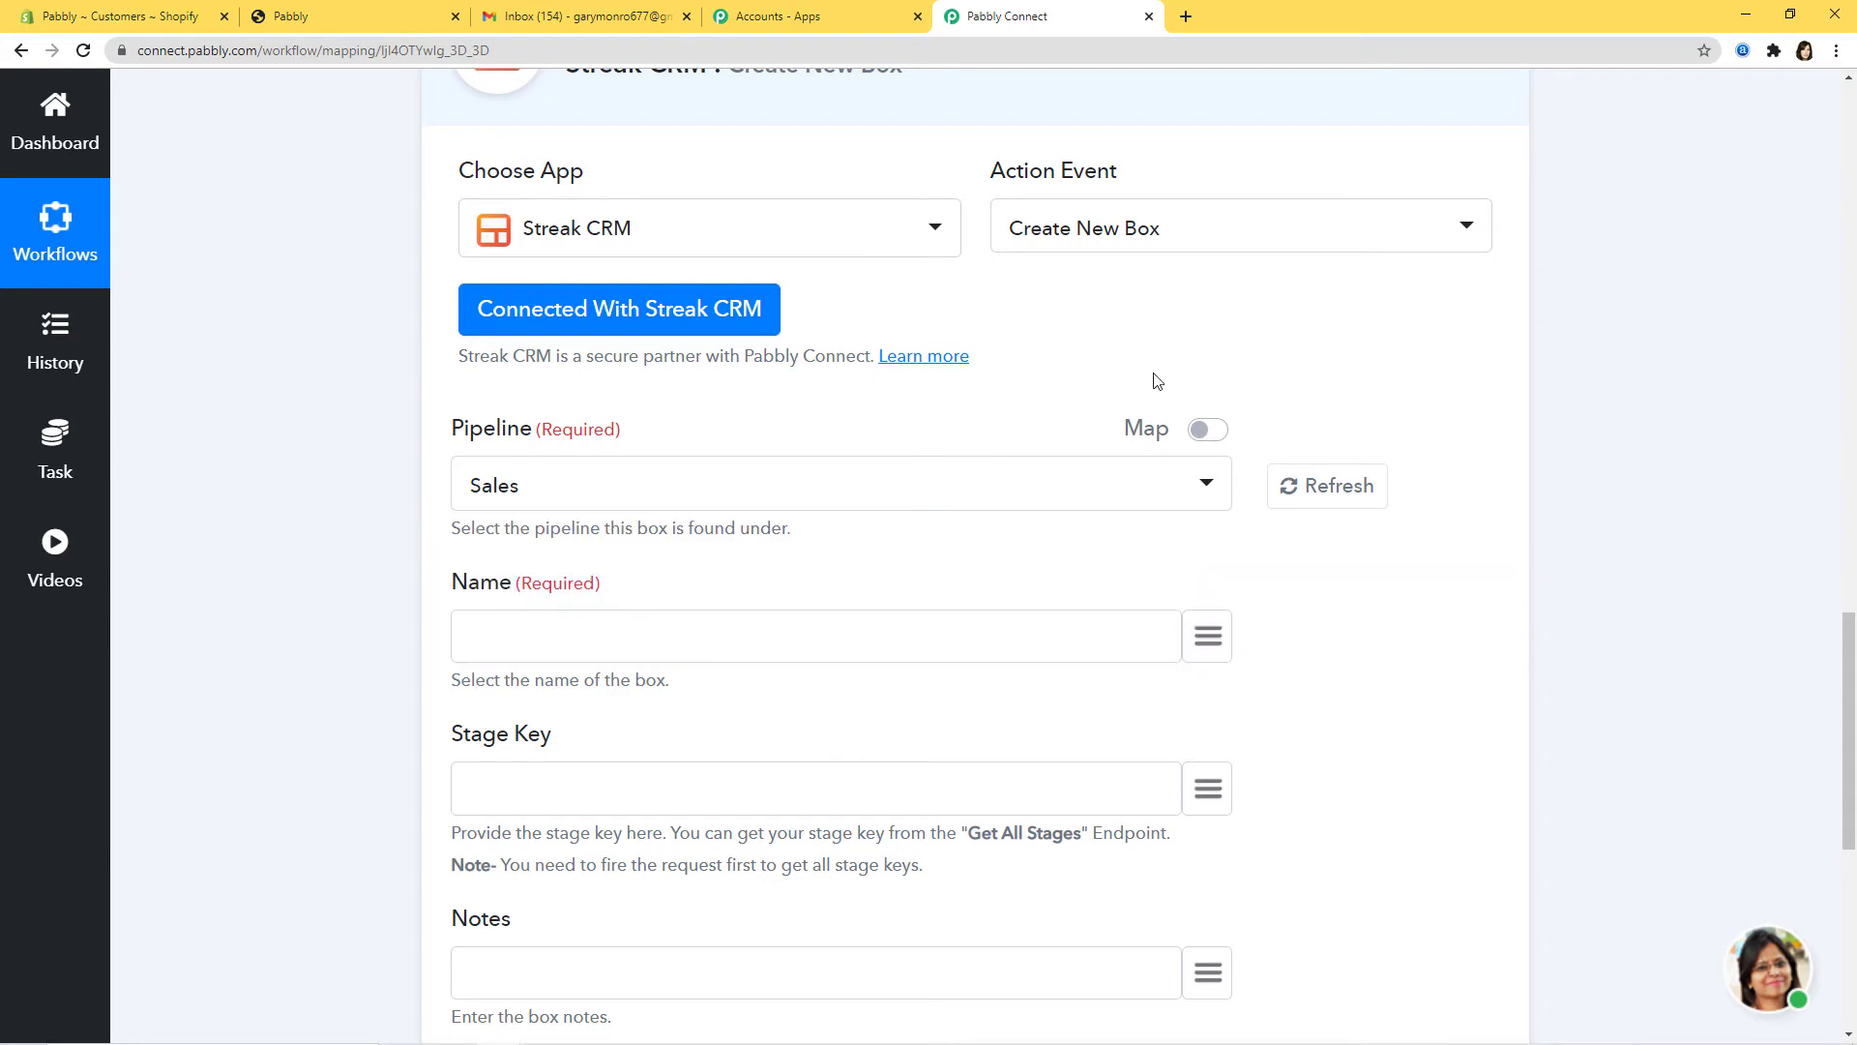
{"action": "left_click", "coordinate": [571, 16]}
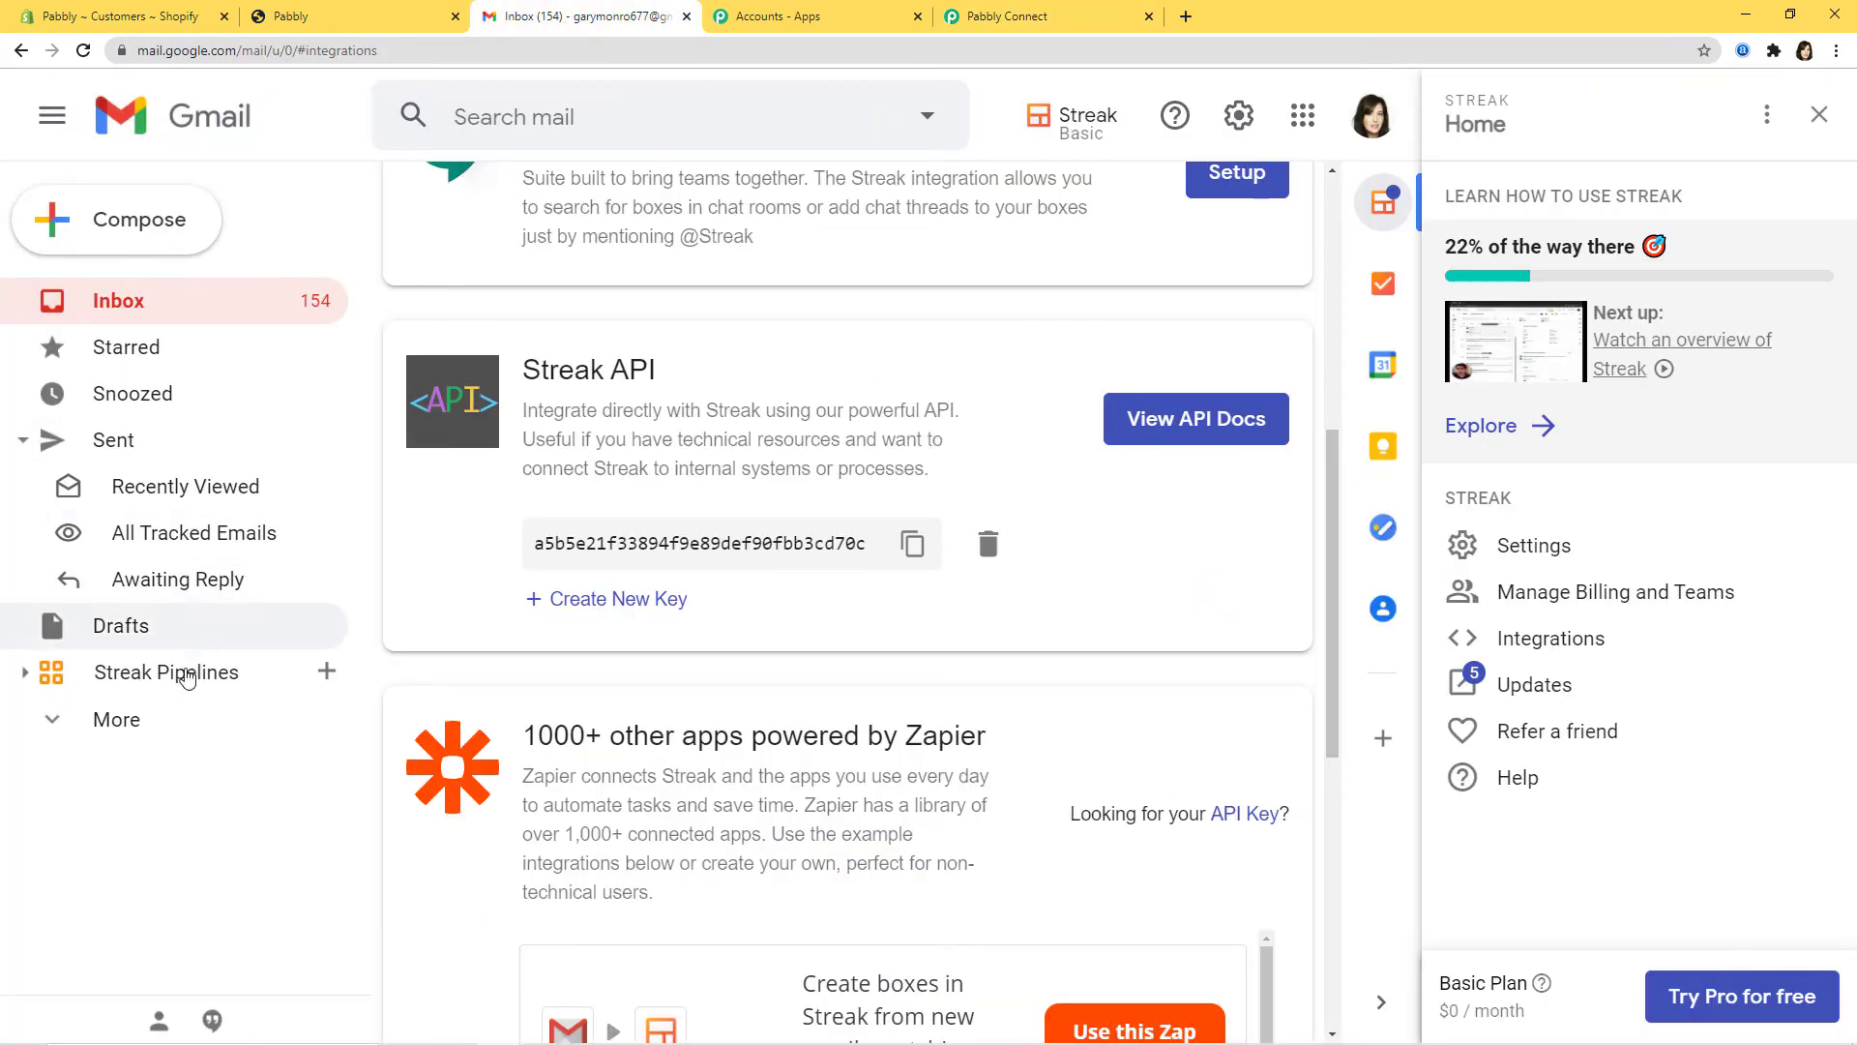
Step: Create a private Sales (1) pipeline in Streak from the Sales template, skipping adding contacts
{"action": "left_click", "coordinate": [187, 678]}
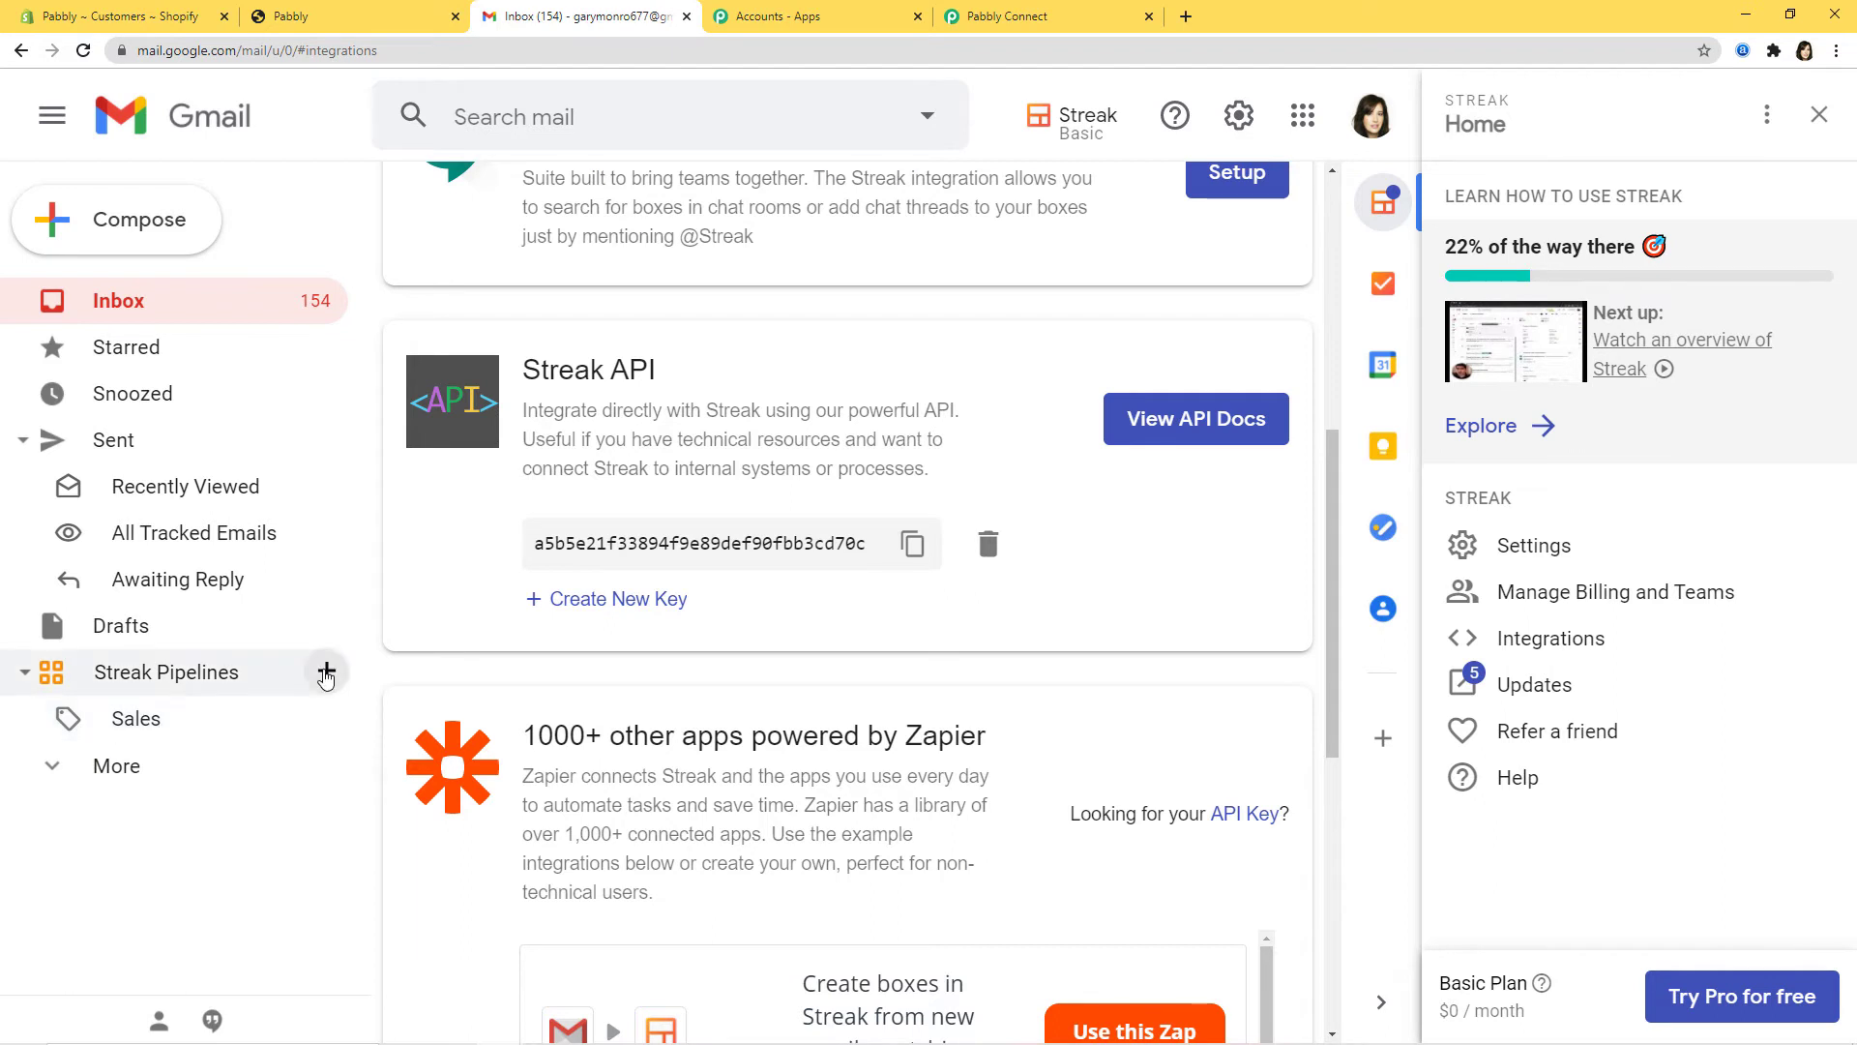
{"action": "left_click", "coordinate": [326, 672]}
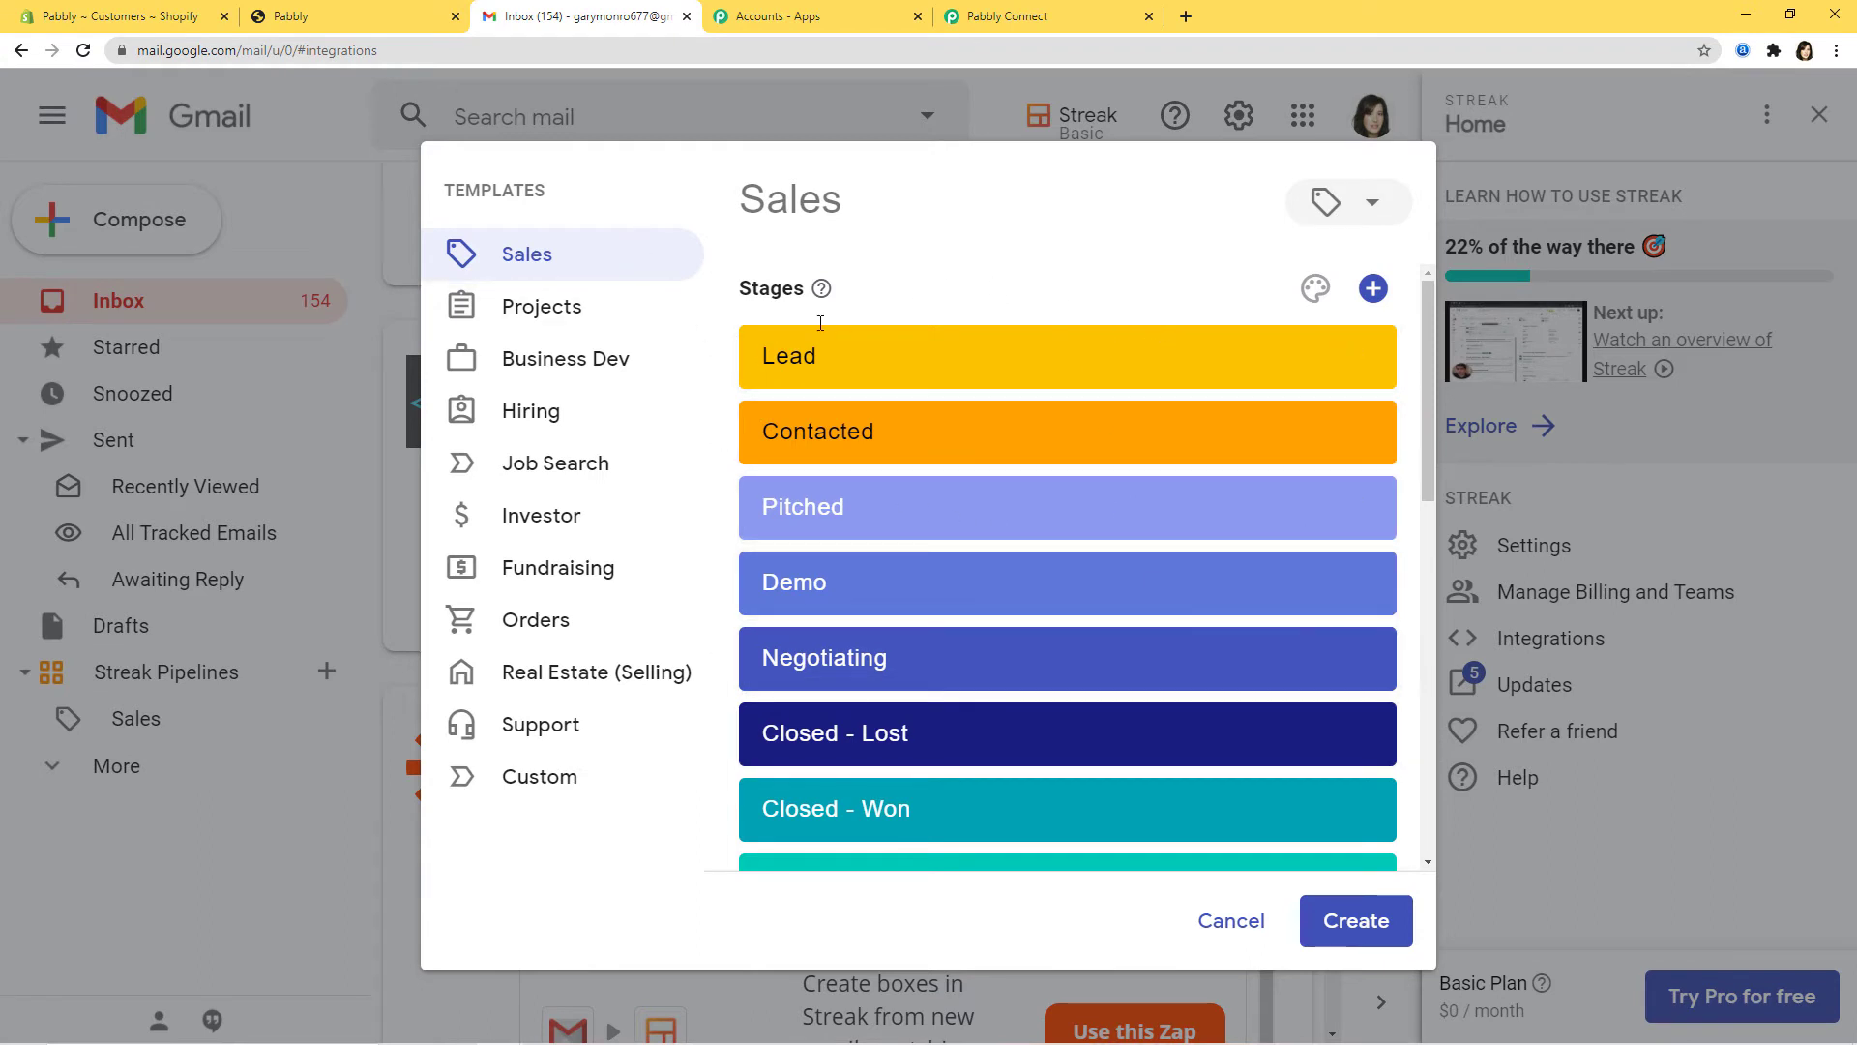
{"action": "left_click", "coordinate": [791, 358]}
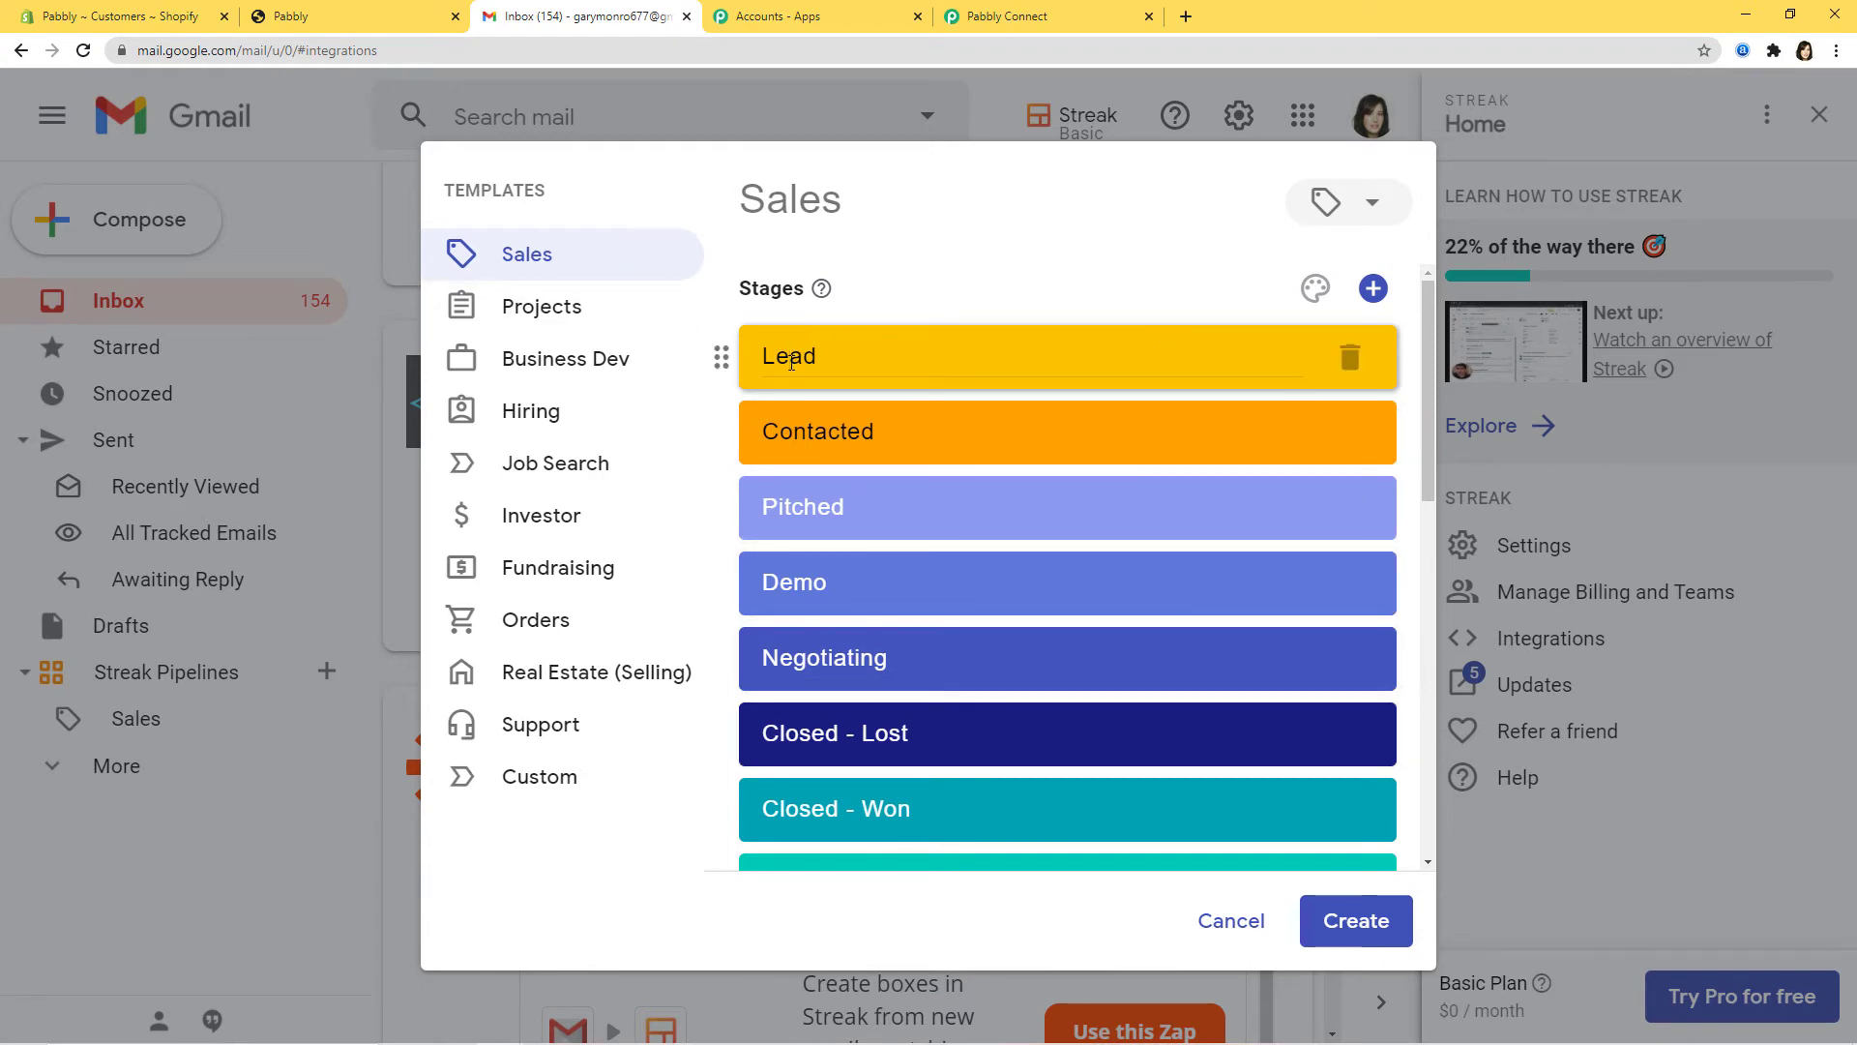
{"action": "left_click", "coordinate": [1341, 930]}
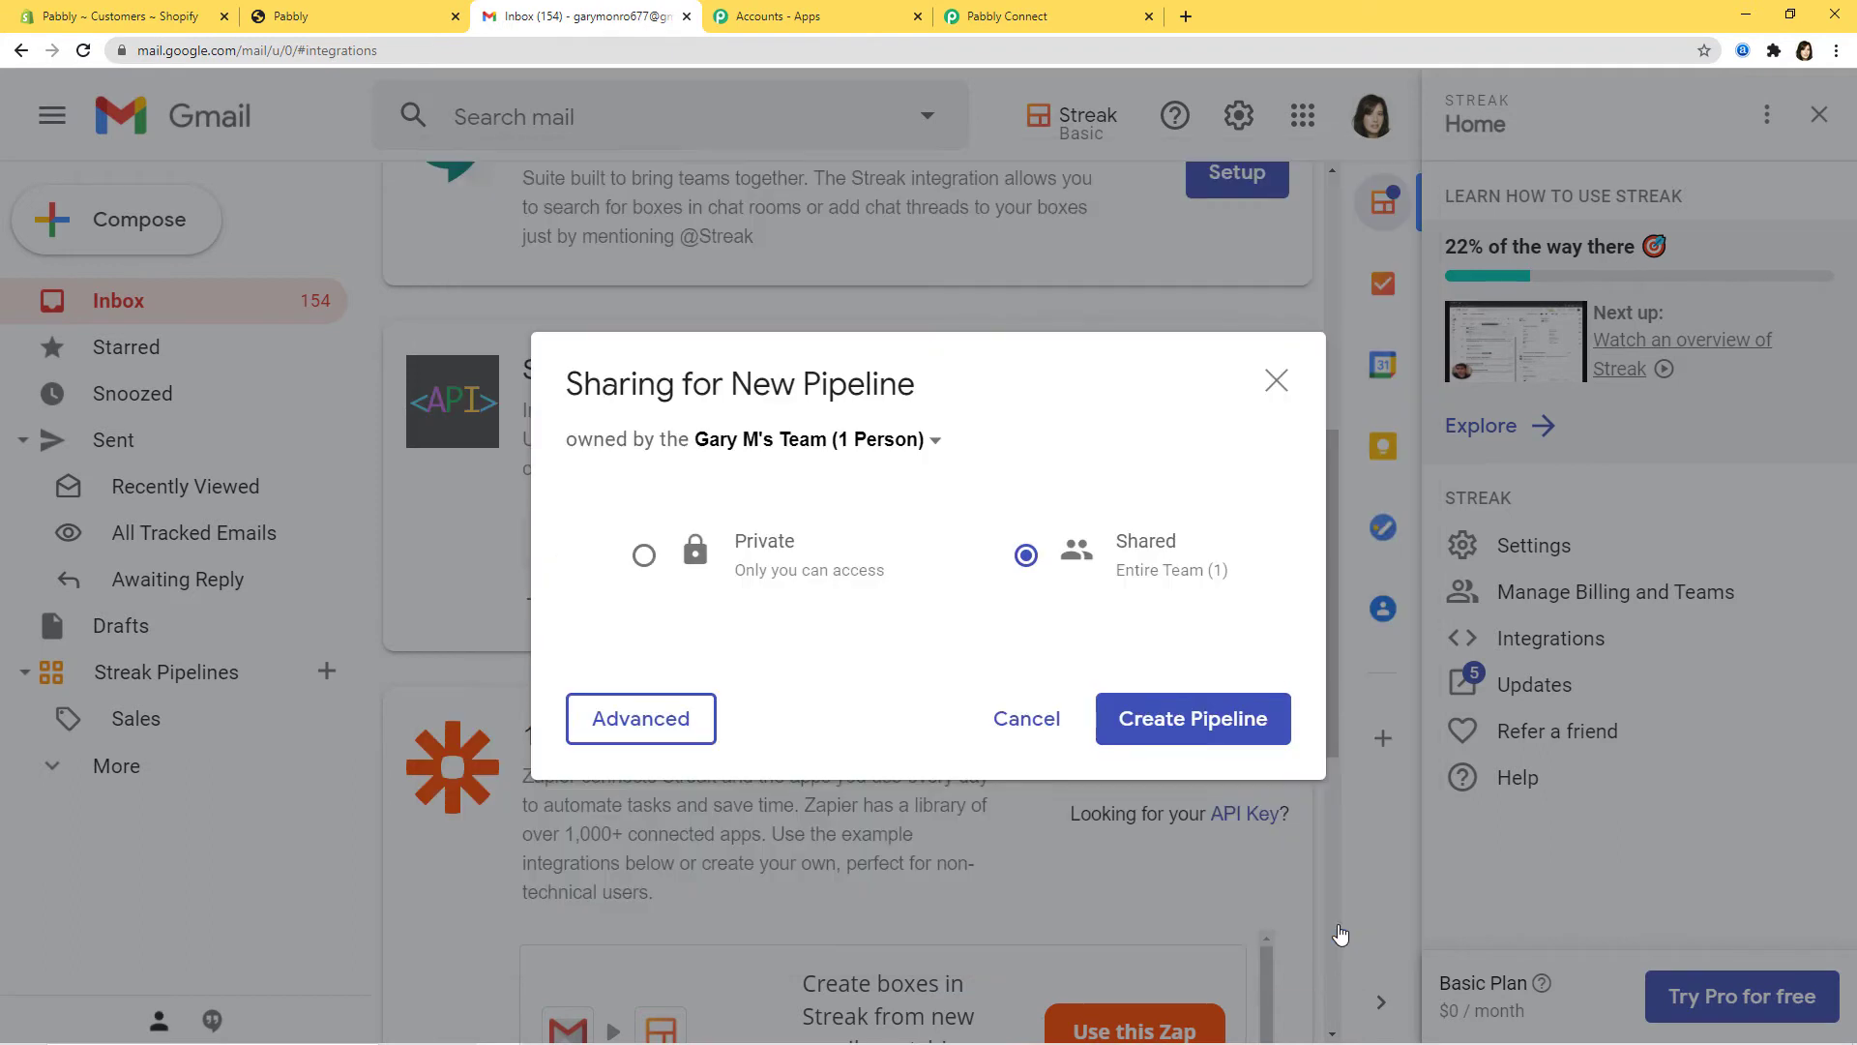
{"action": "left_click", "coordinate": [646, 556]}
{"action": "left_click", "coordinate": [1242, 736]}
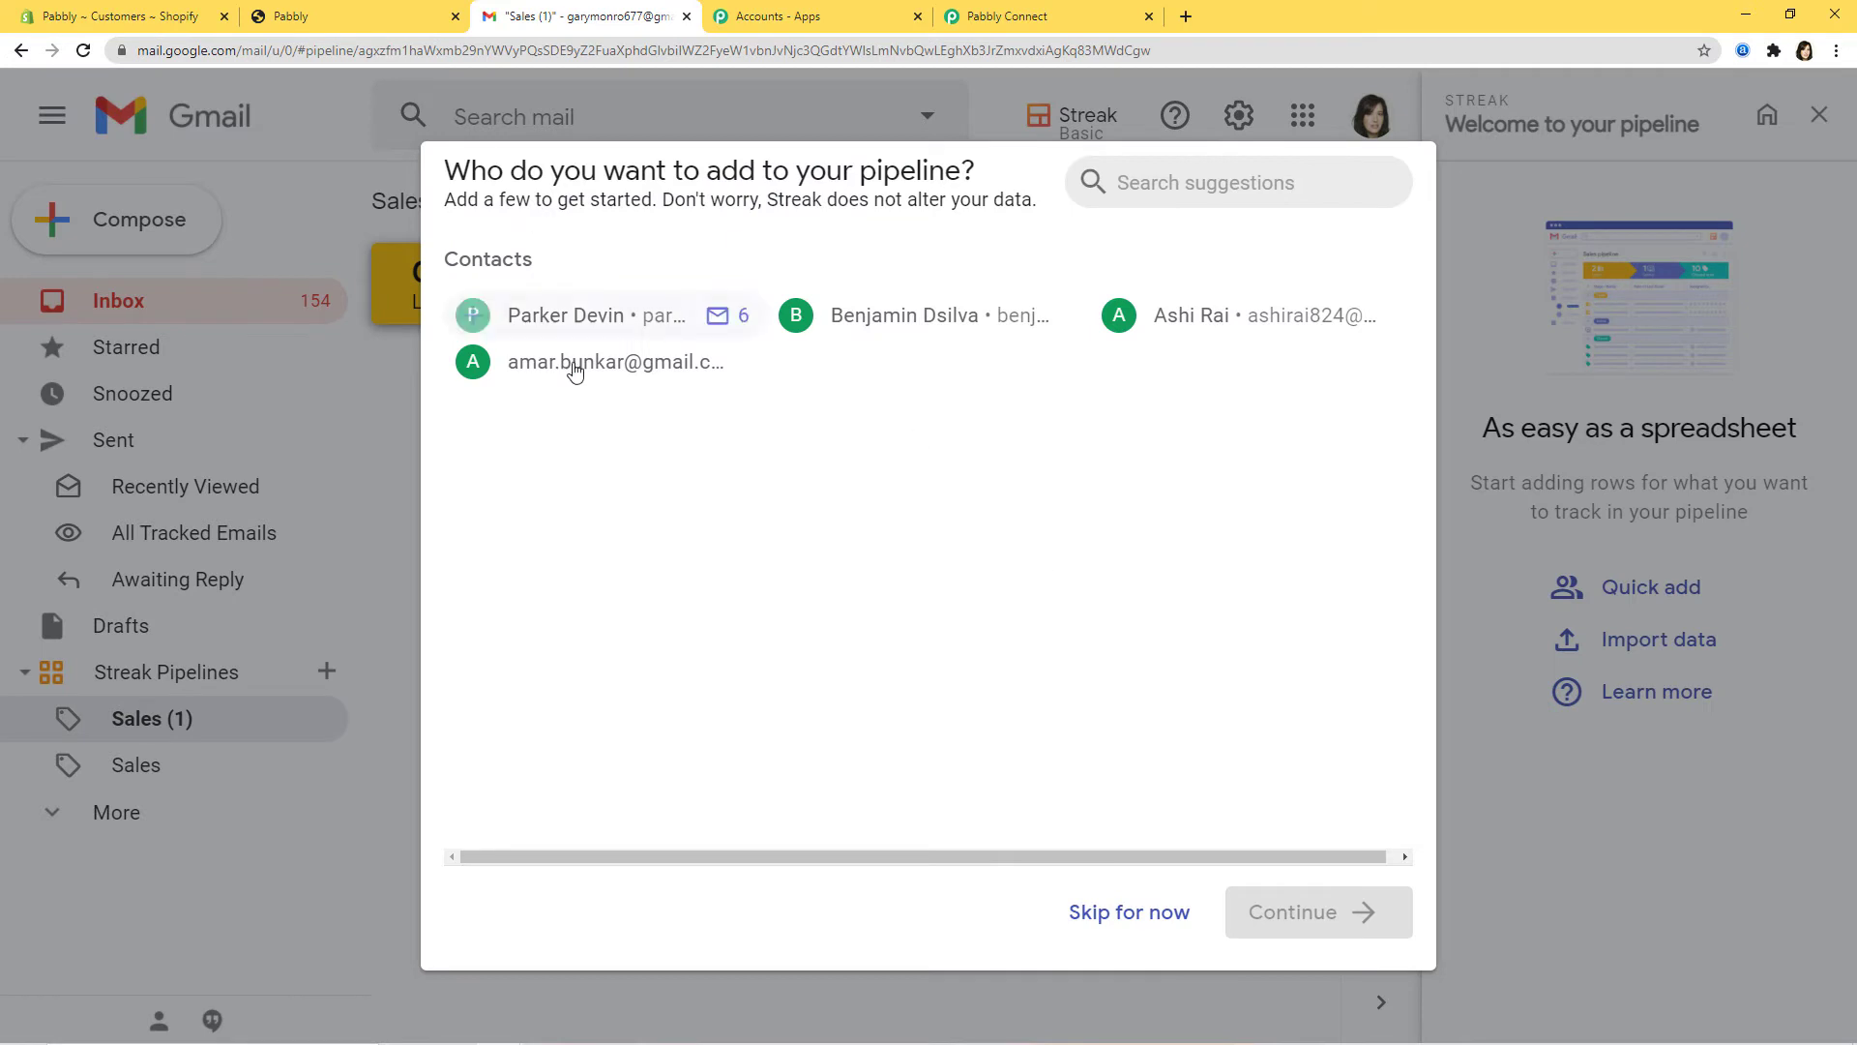
{"action": "left_click", "coordinate": [1130, 914]}
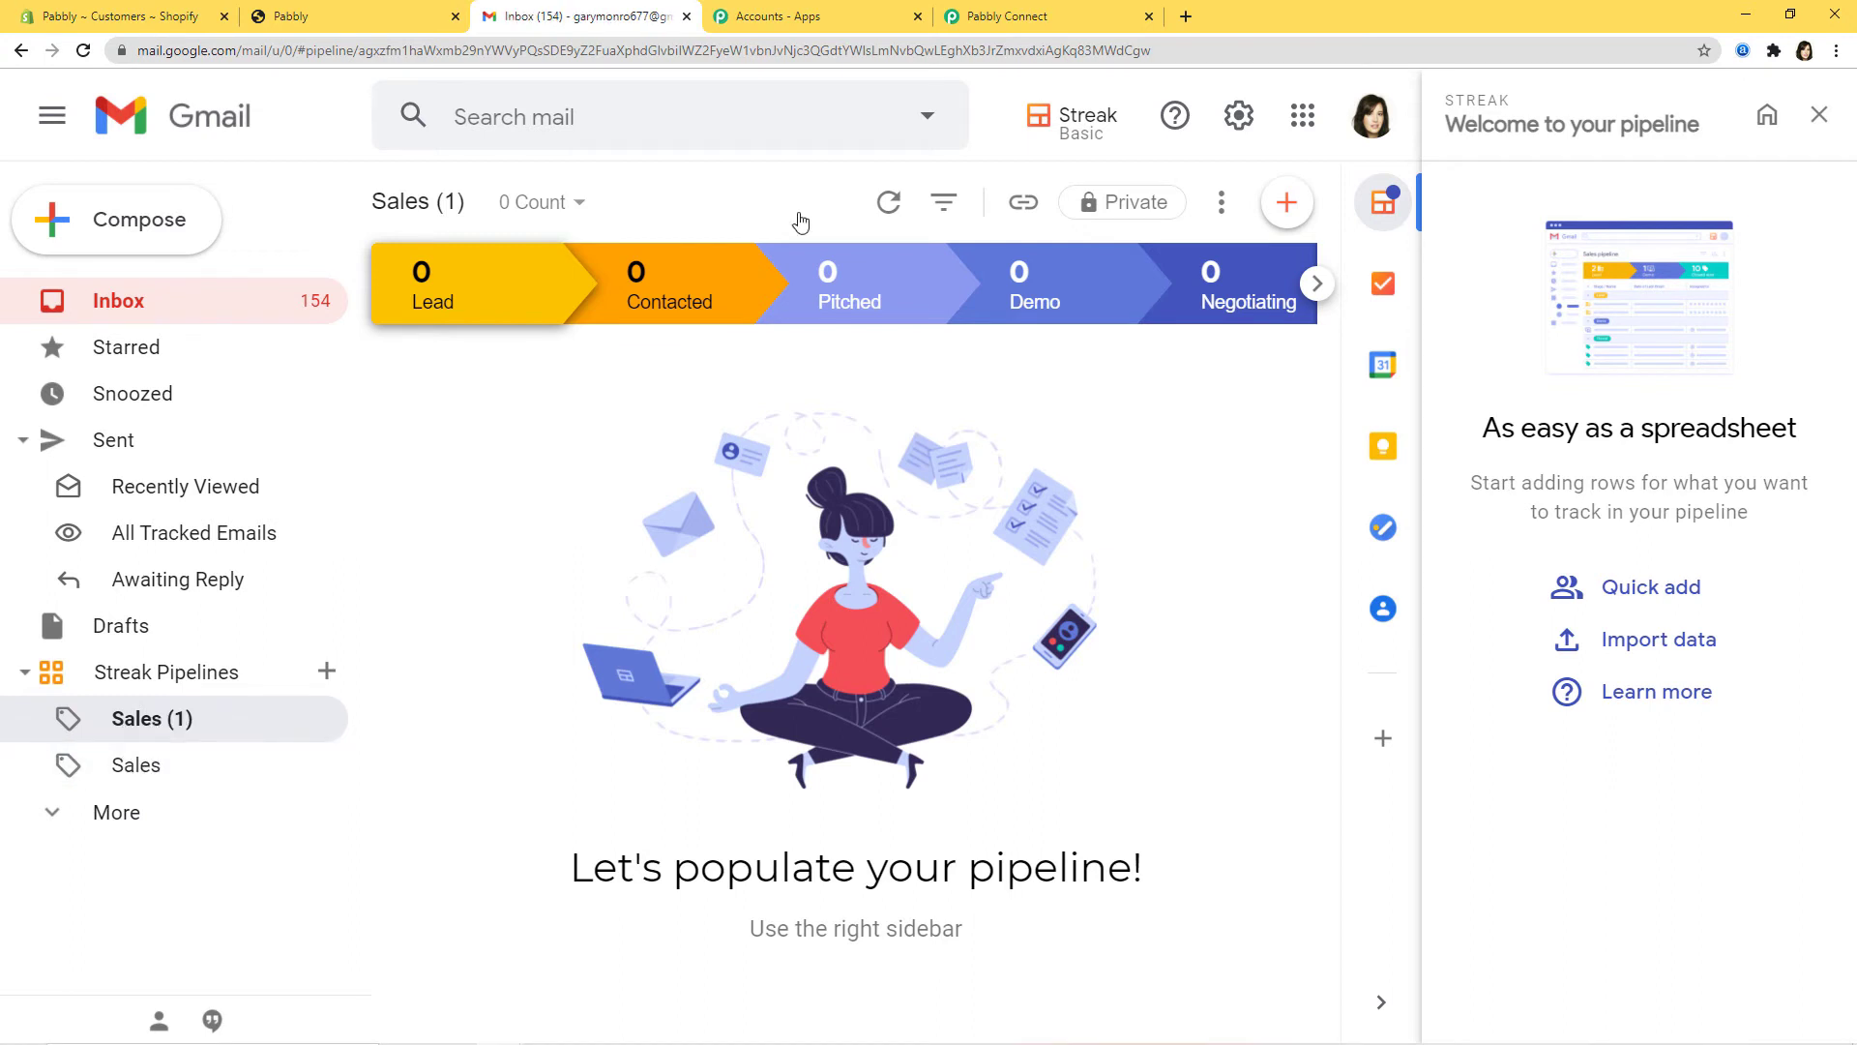
{"action": "left_click", "coordinate": [1036, 16]}
Step: Refresh the Streak pipeline list so Sales (1) appears, keeping Sales as the chosen pipeline
{"action": "left_click", "coordinate": [1335, 507]}
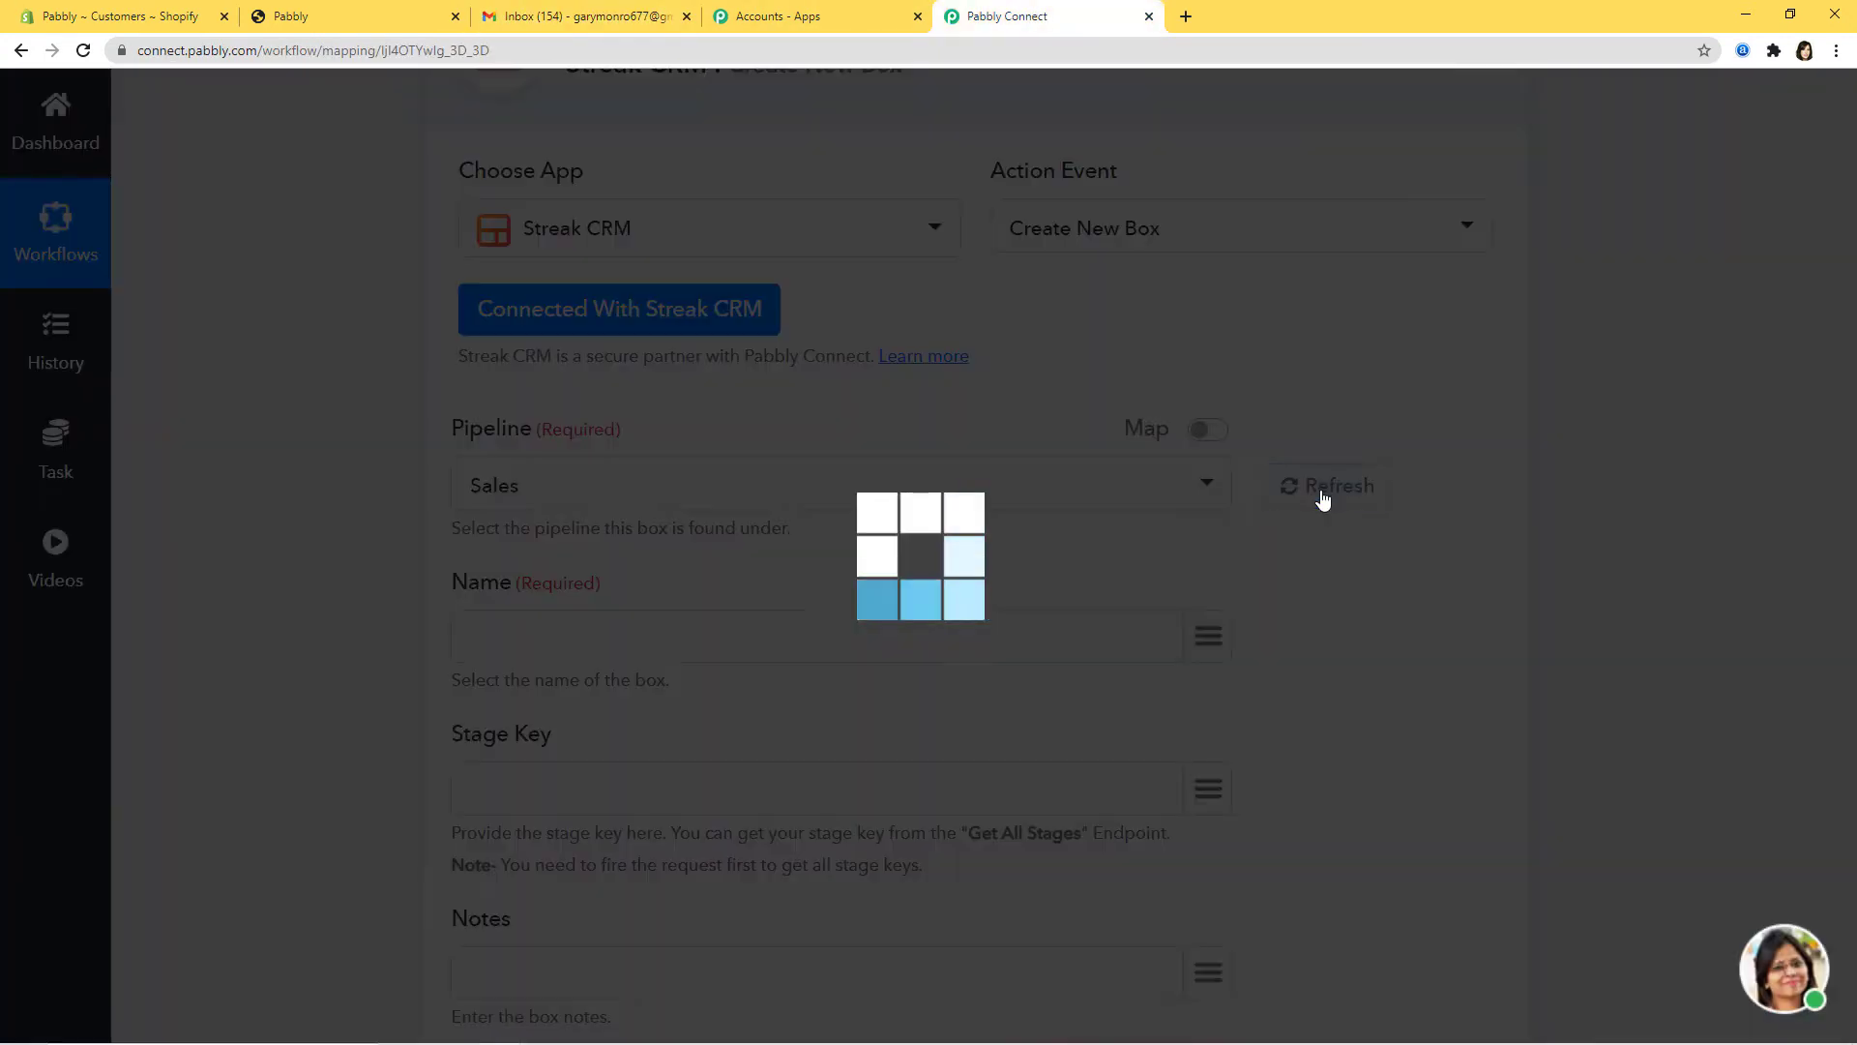
{"action": "left_click", "coordinate": [1120, 501]}
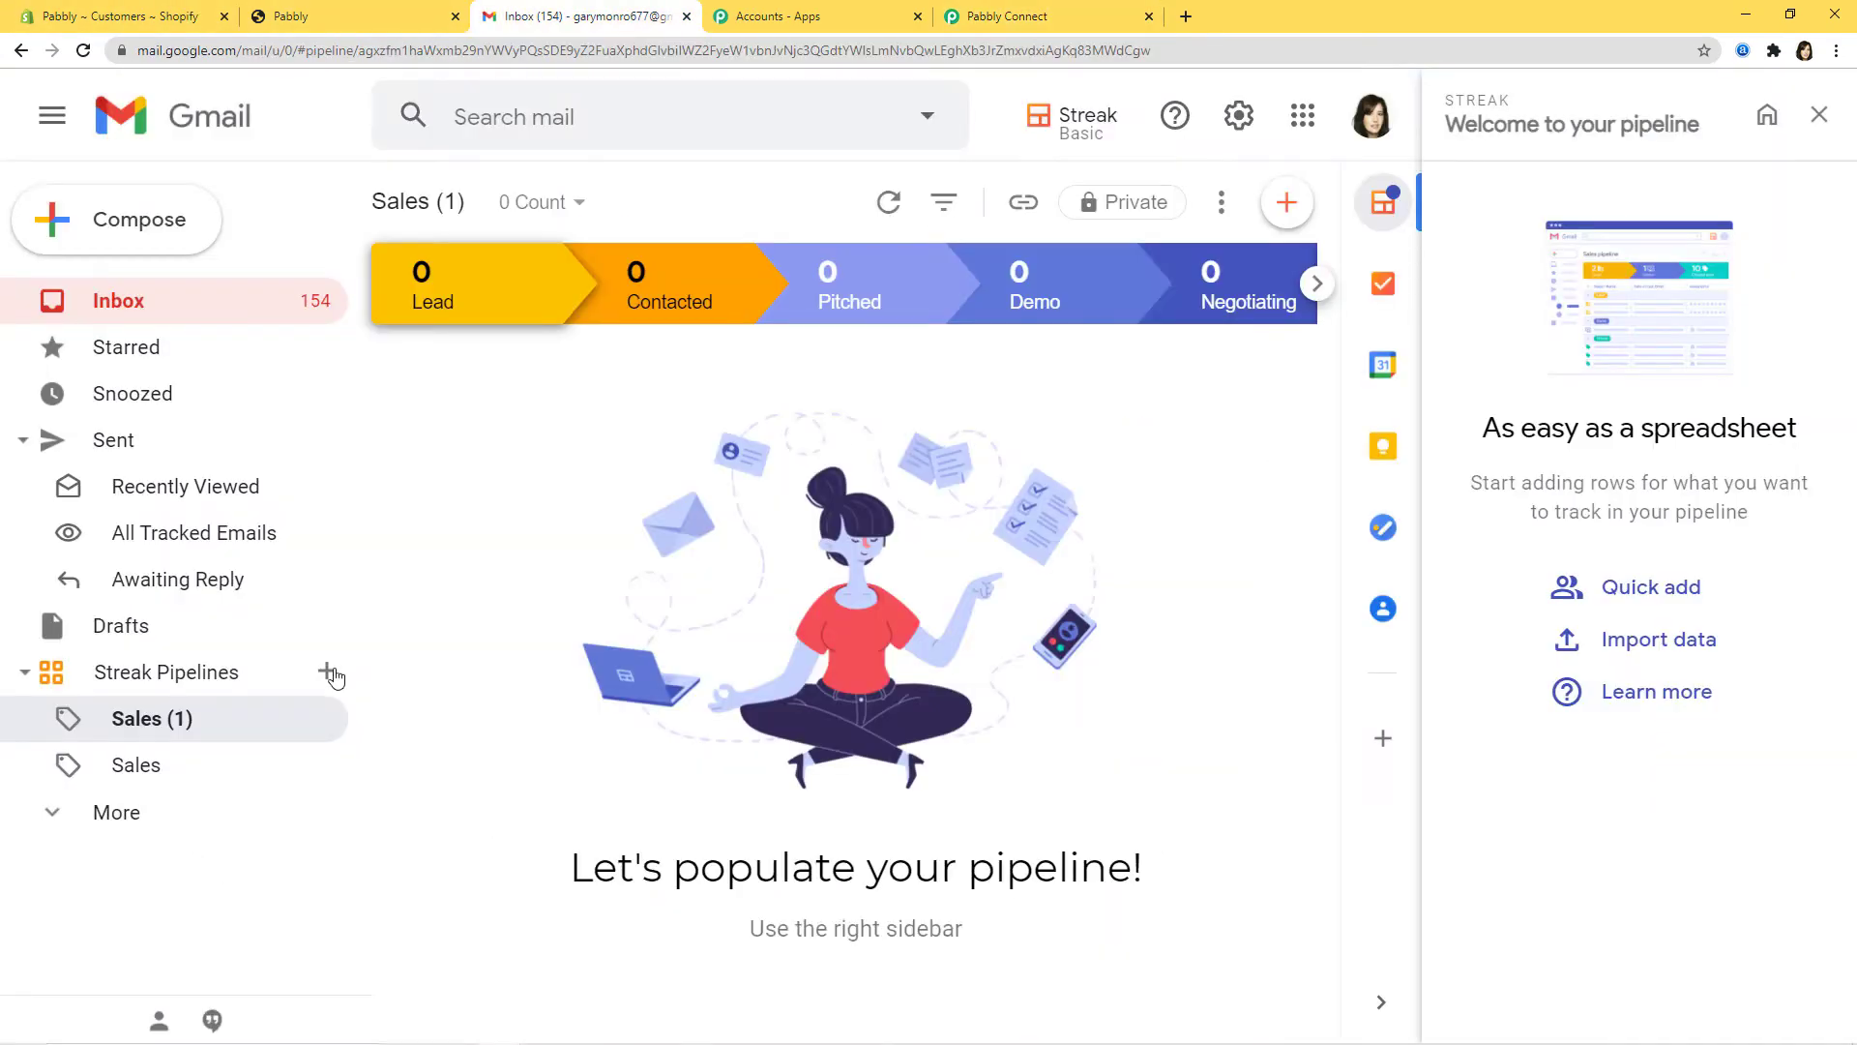
{"action": "left_click", "coordinate": [327, 671]}
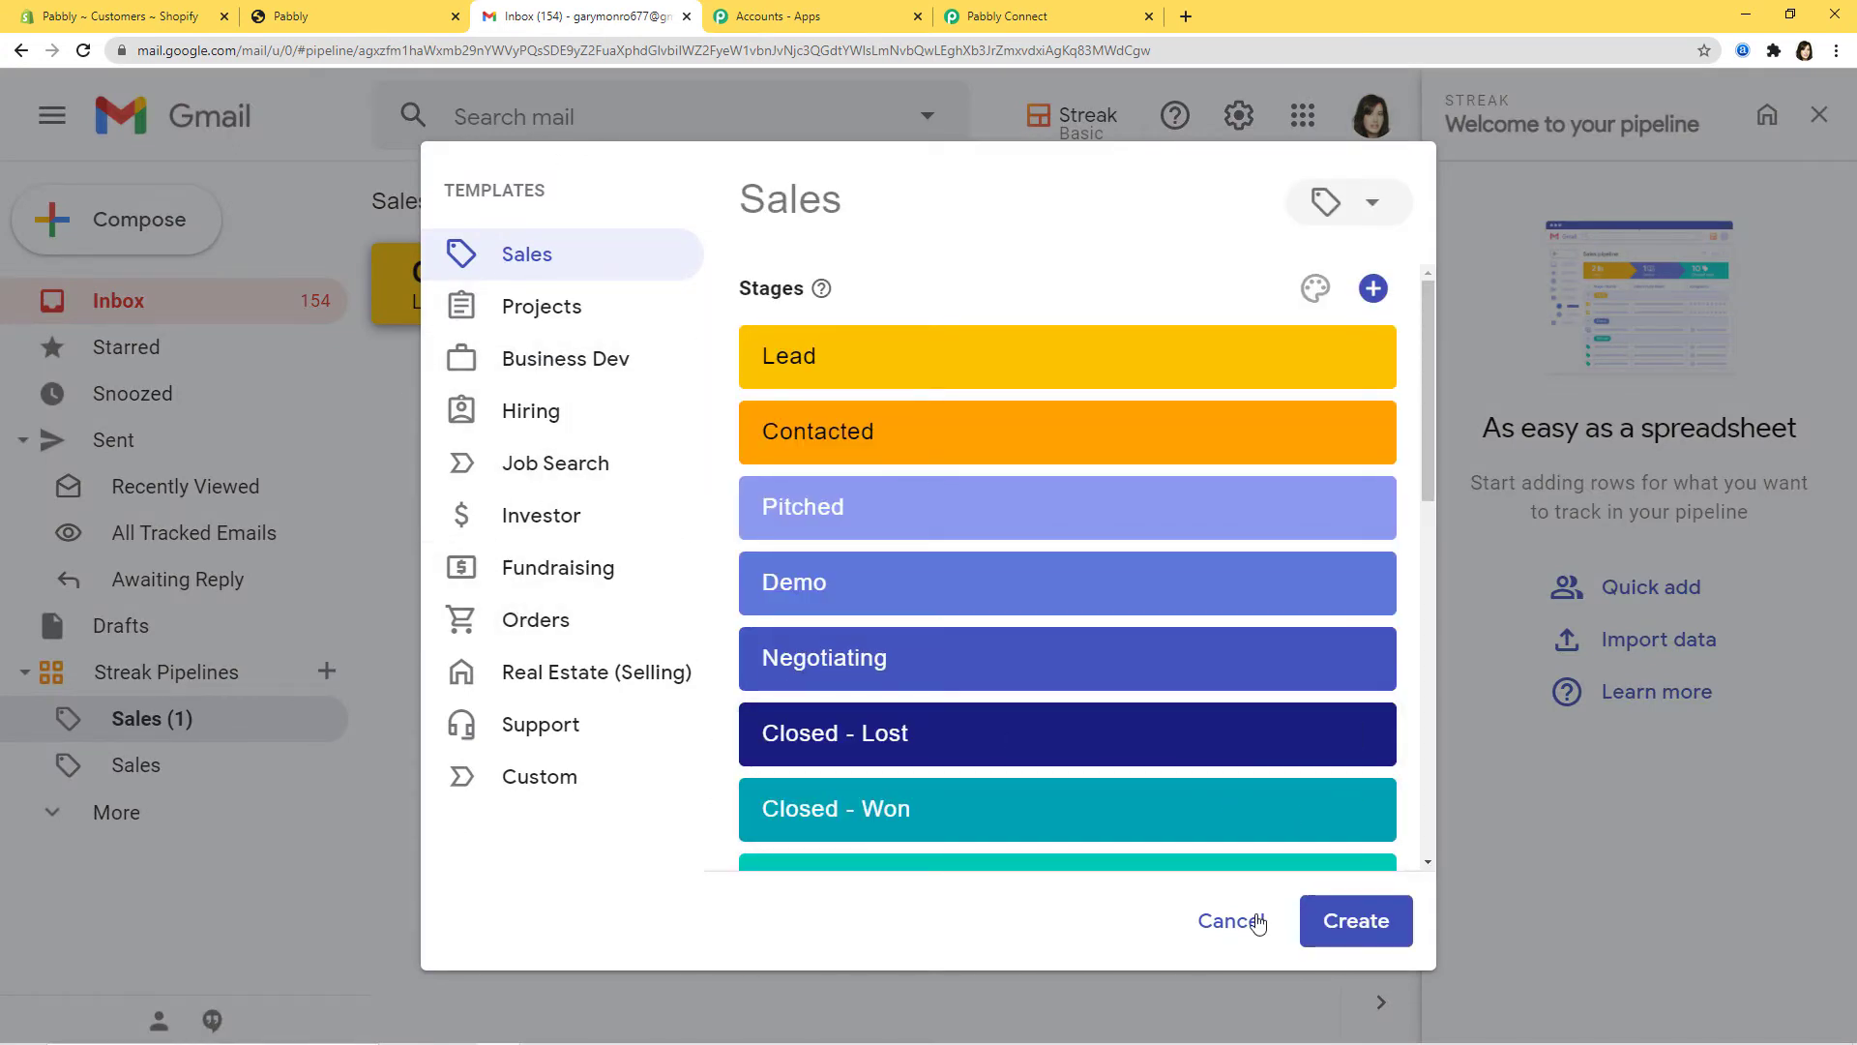
{"action": "left_click", "coordinate": [1230, 920]}
{"action": "left_click", "coordinate": [1064, 22]}
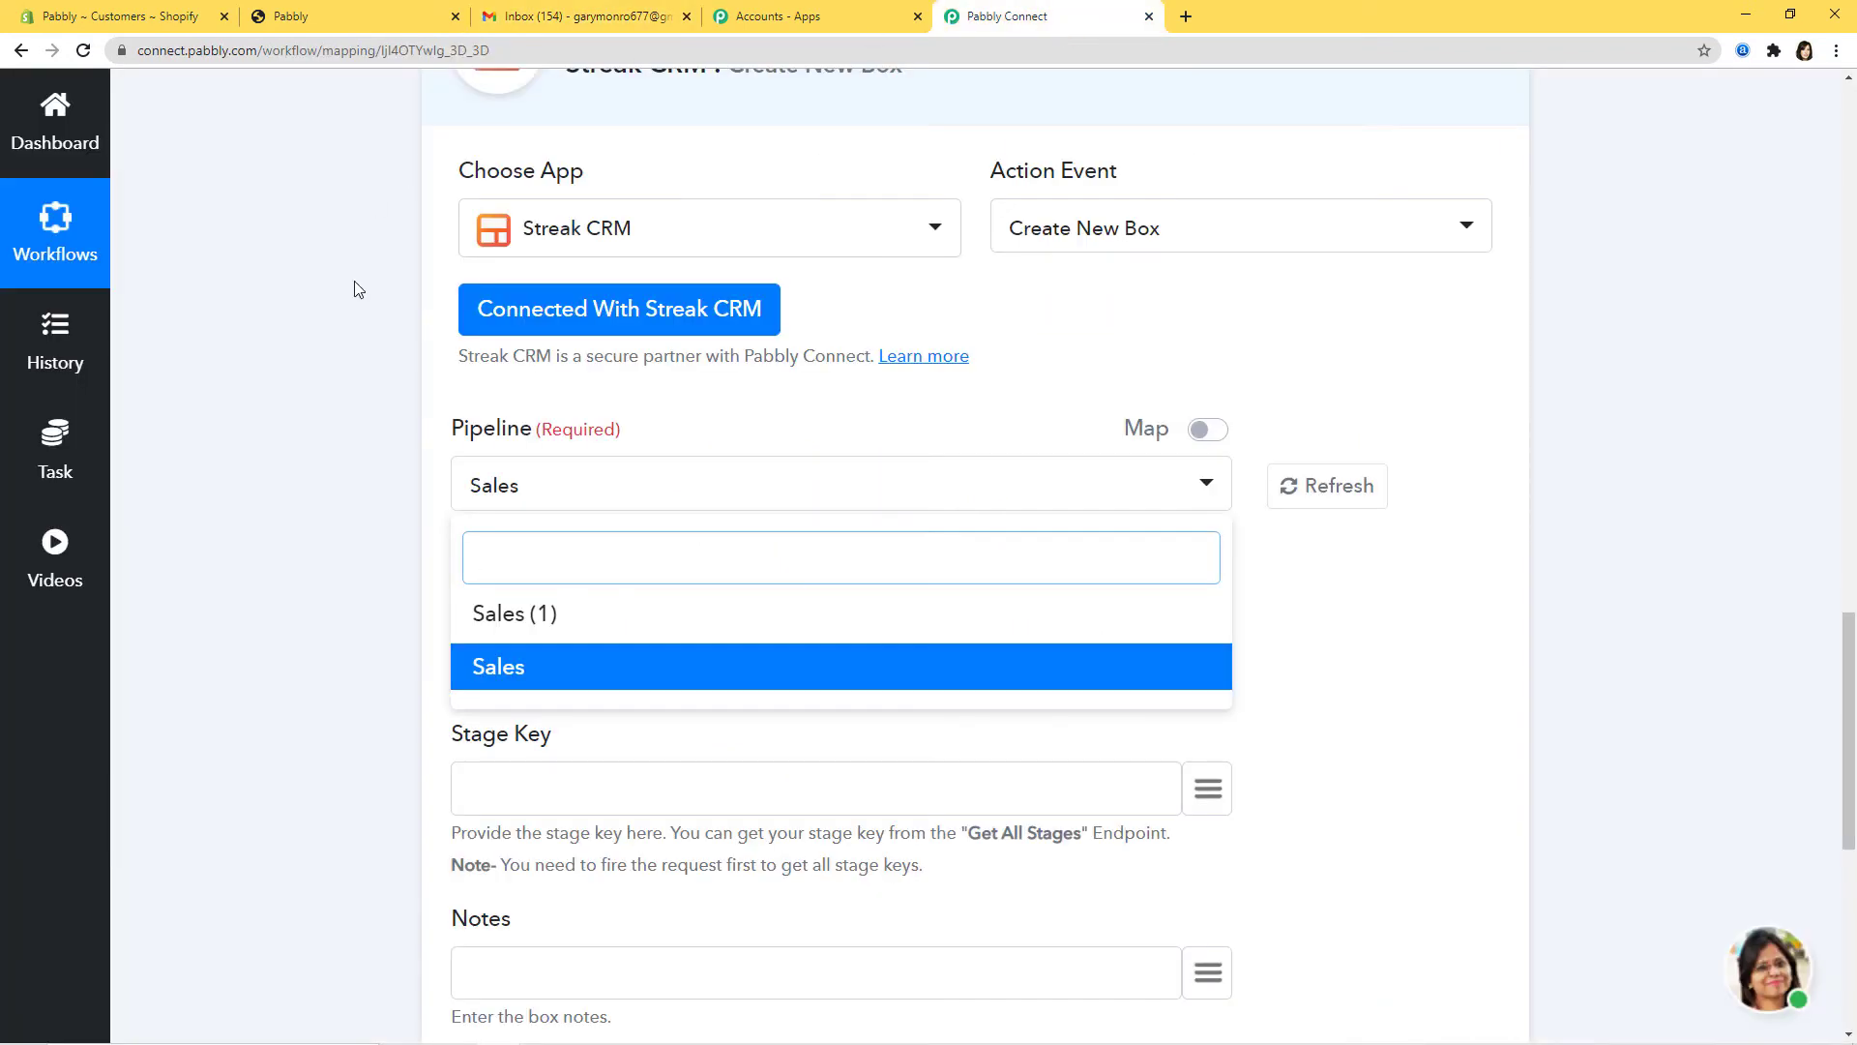
{"action": "left_click", "coordinate": [522, 665]}
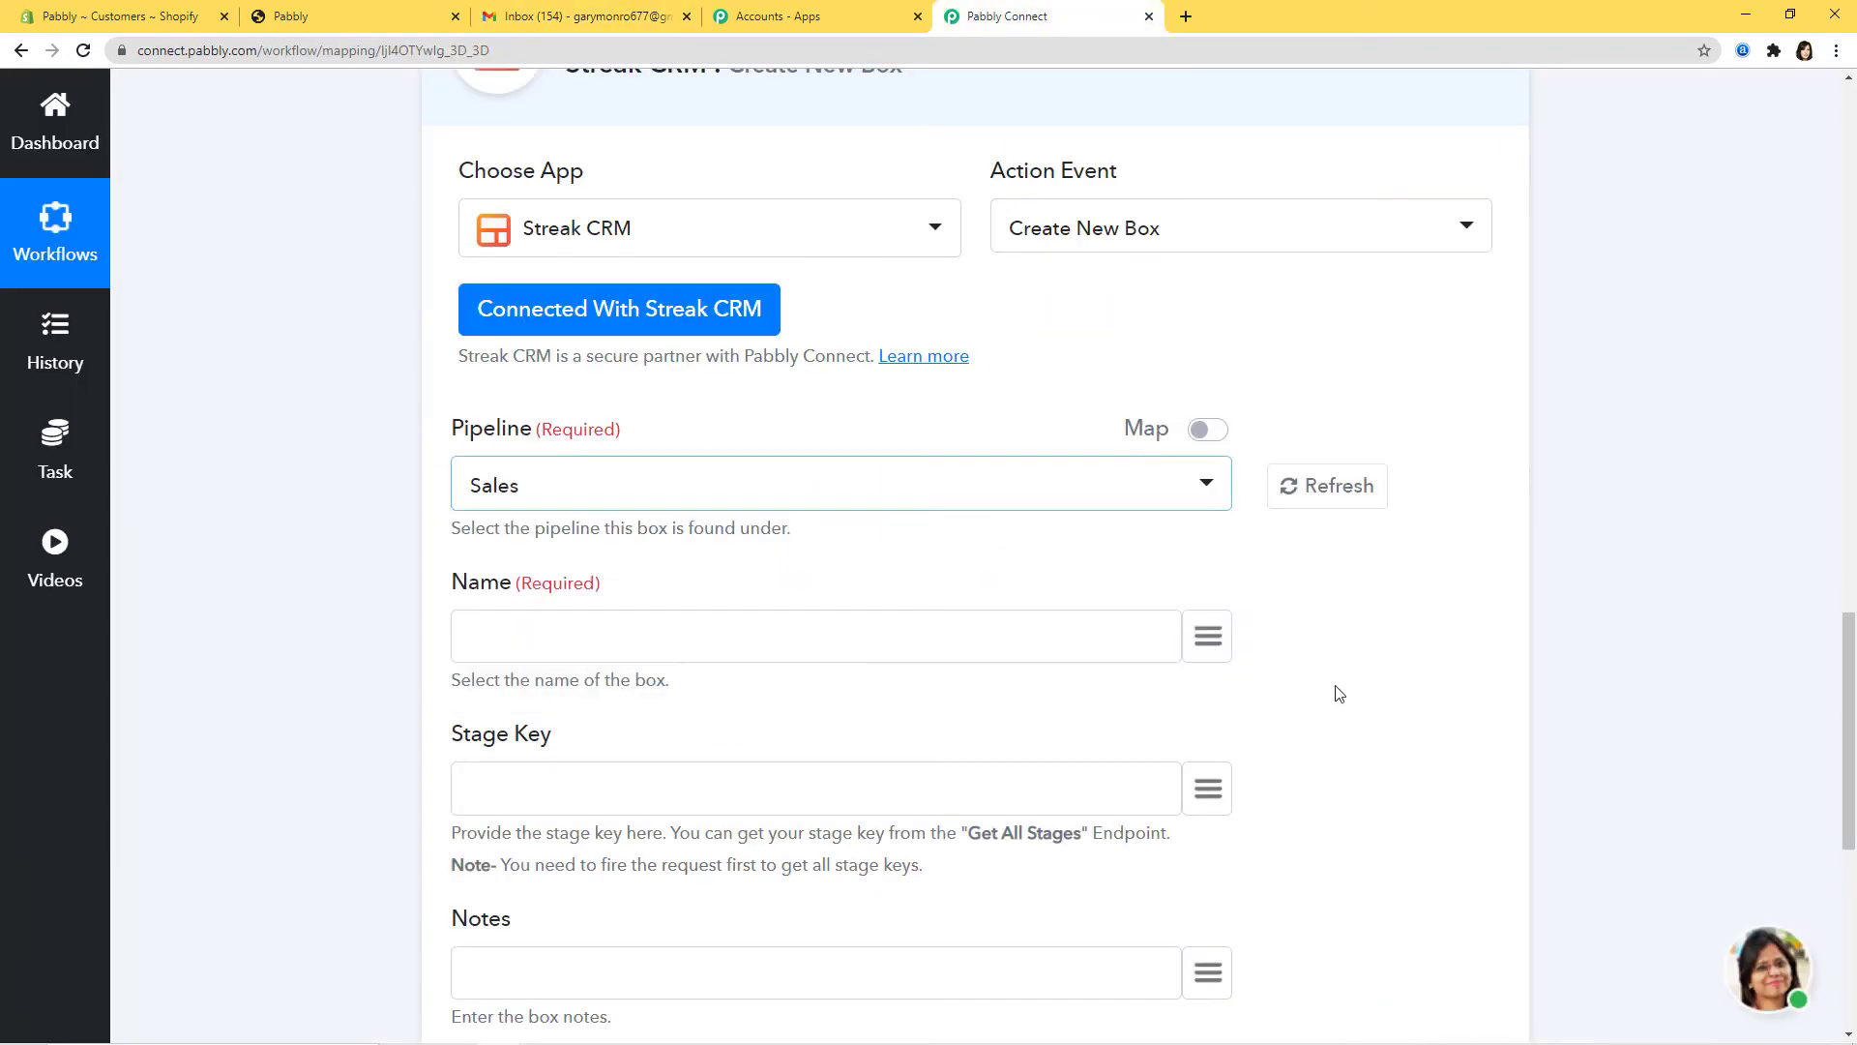
{"action": "scroll", "coordinate": [611, 602], "scroll_direction": "down", "scroll_amount": 3}
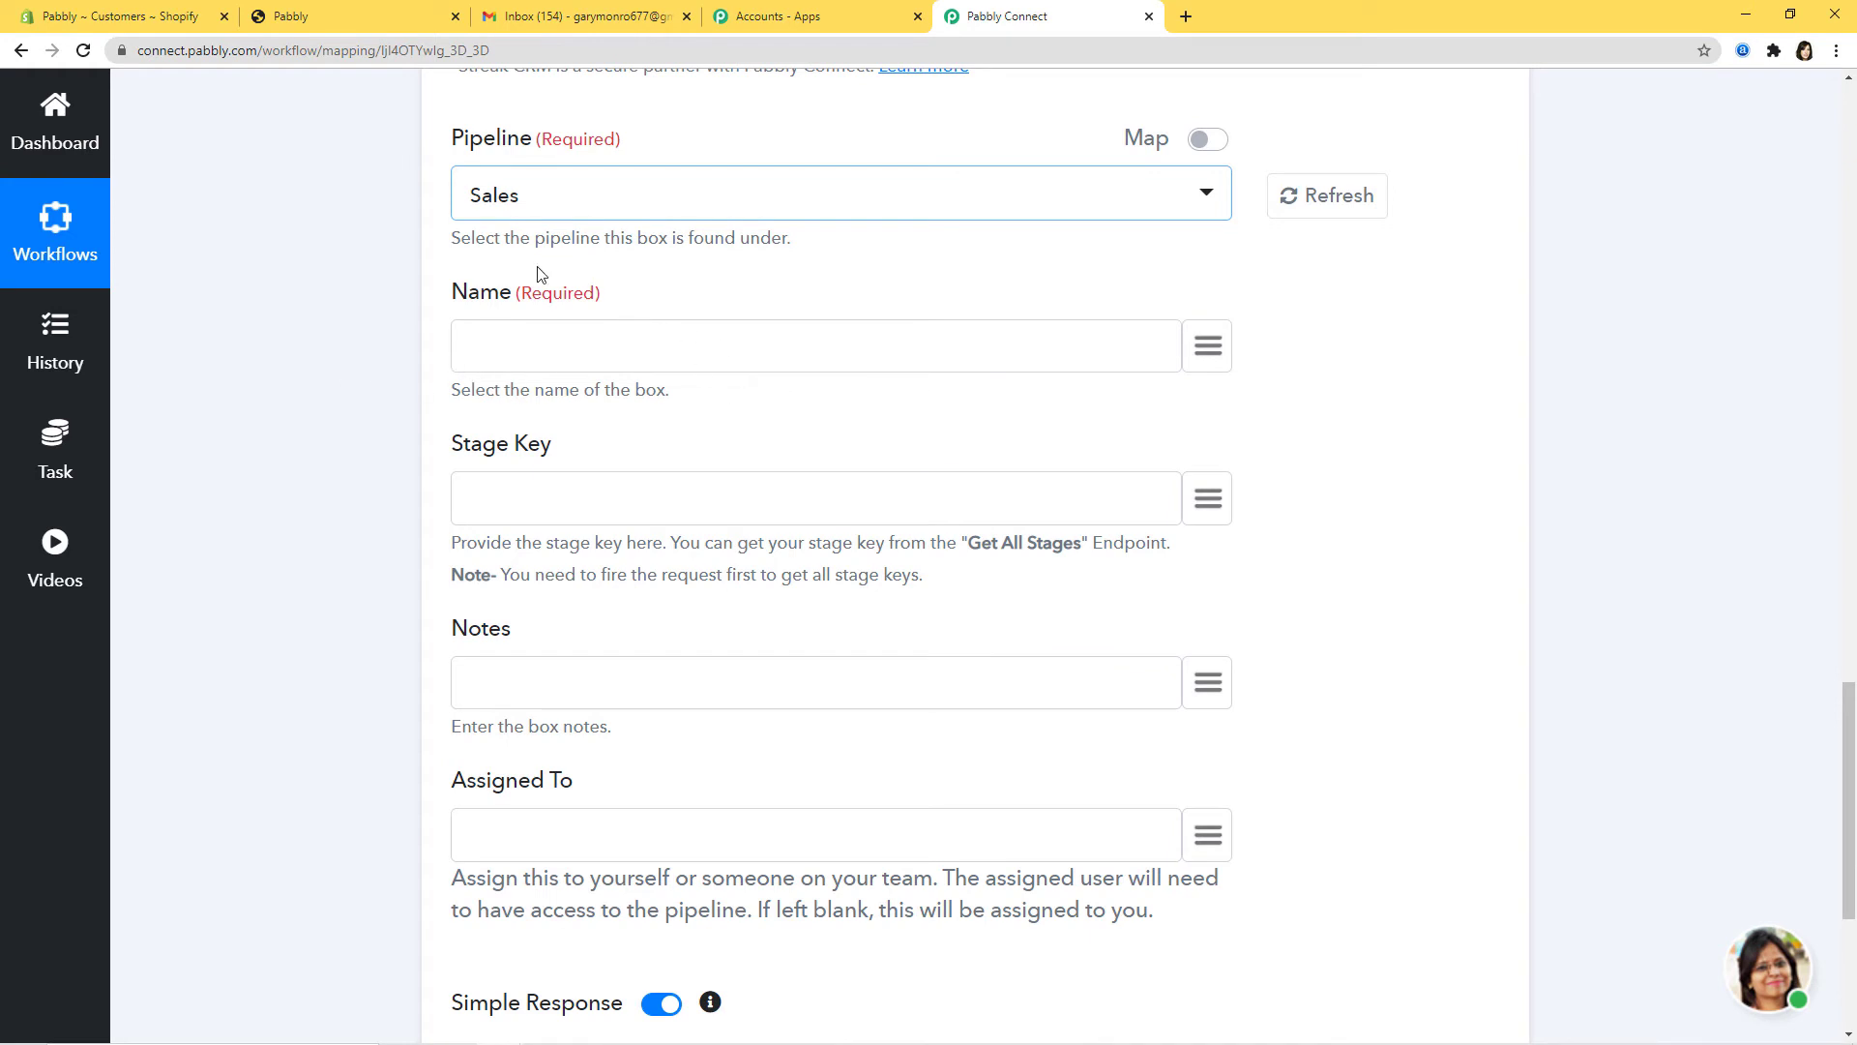
Step: Map the box Name to the Shopify customer's first_name followed by last_name
{"action": "left_click", "coordinate": [1212, 351]}
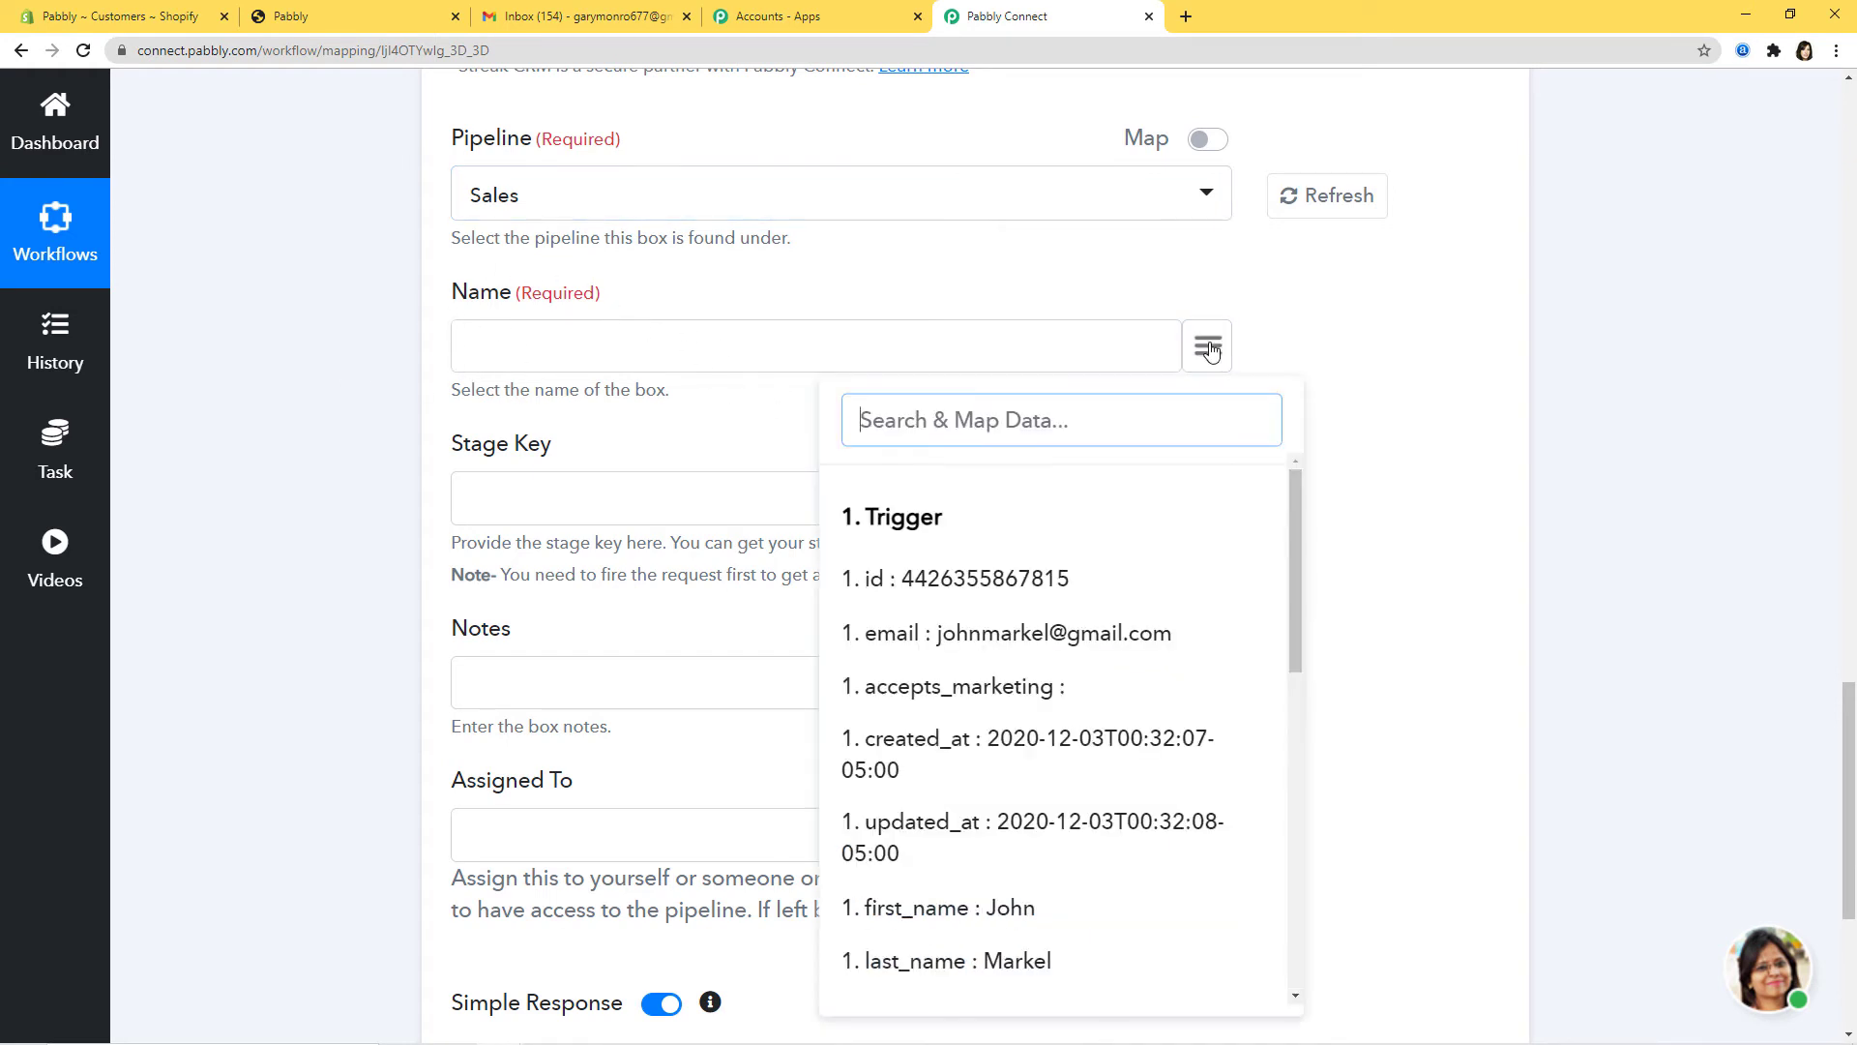
{"action": "type", "text": "jo"}
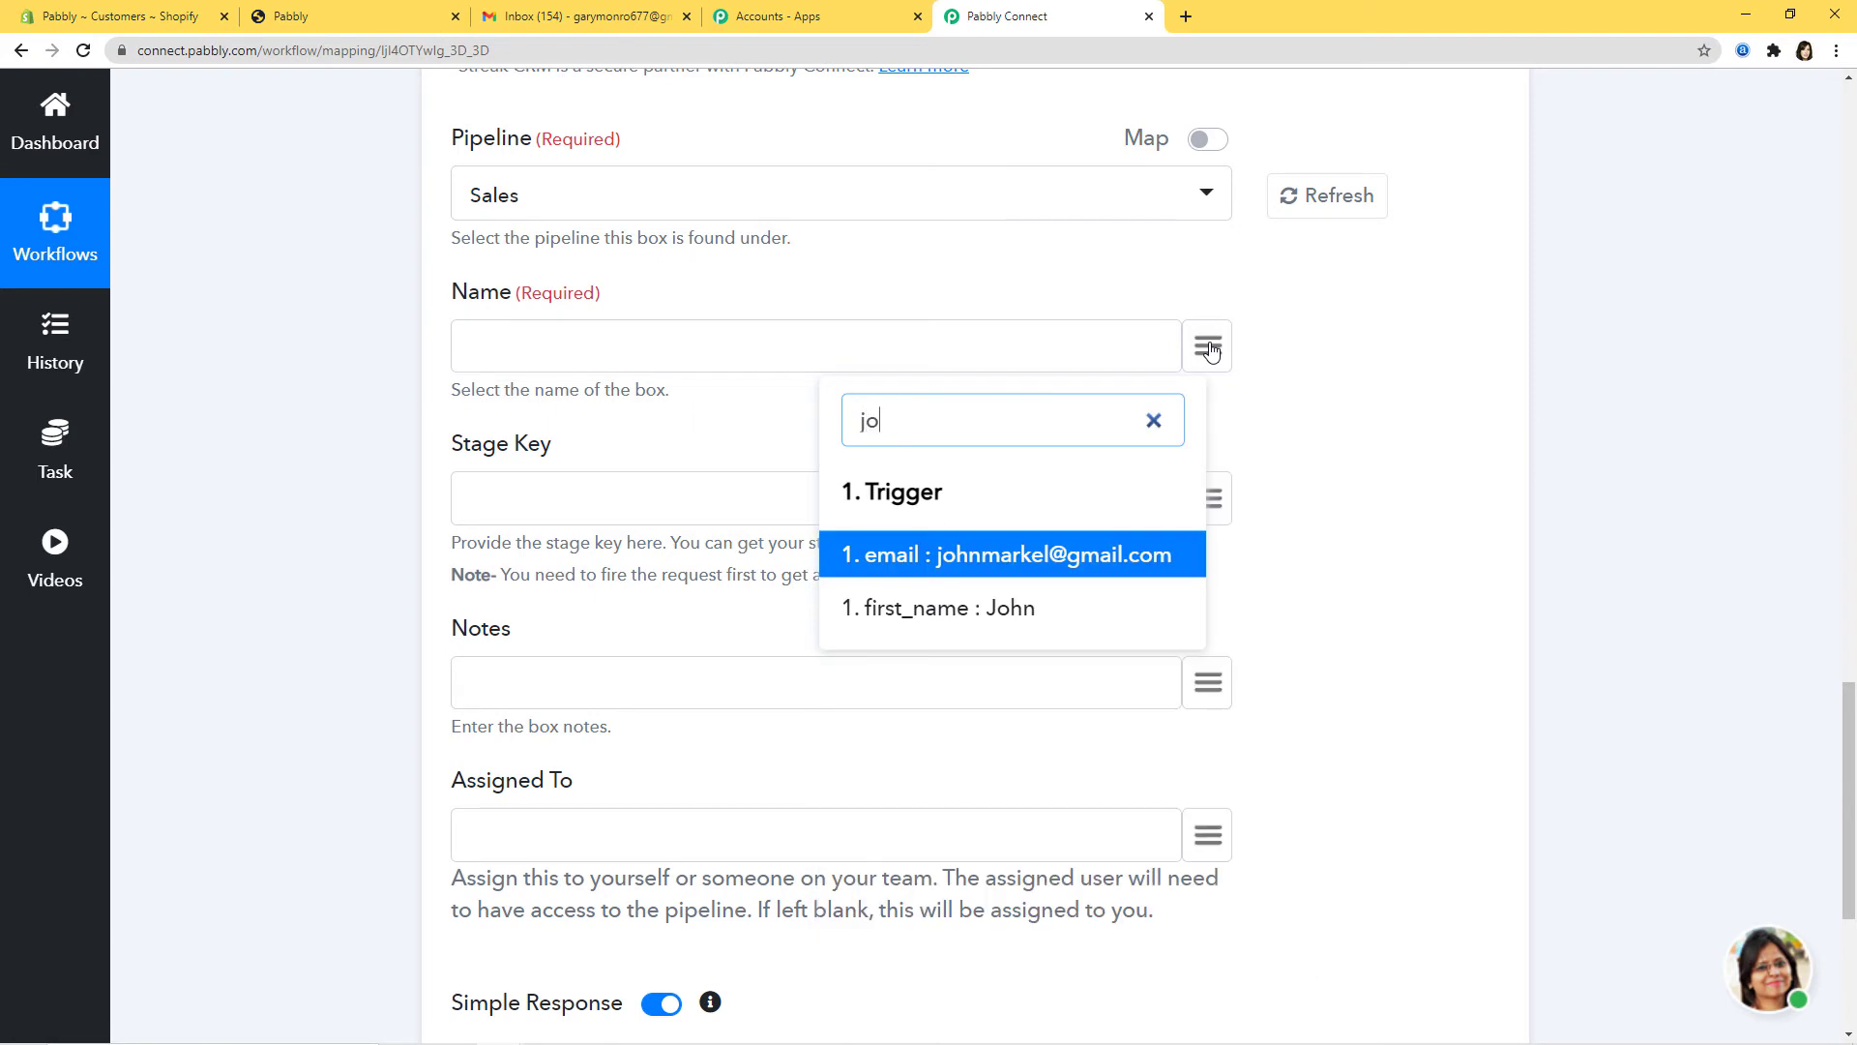
{"action": "left_click", "coordinate": [1043, 617]}
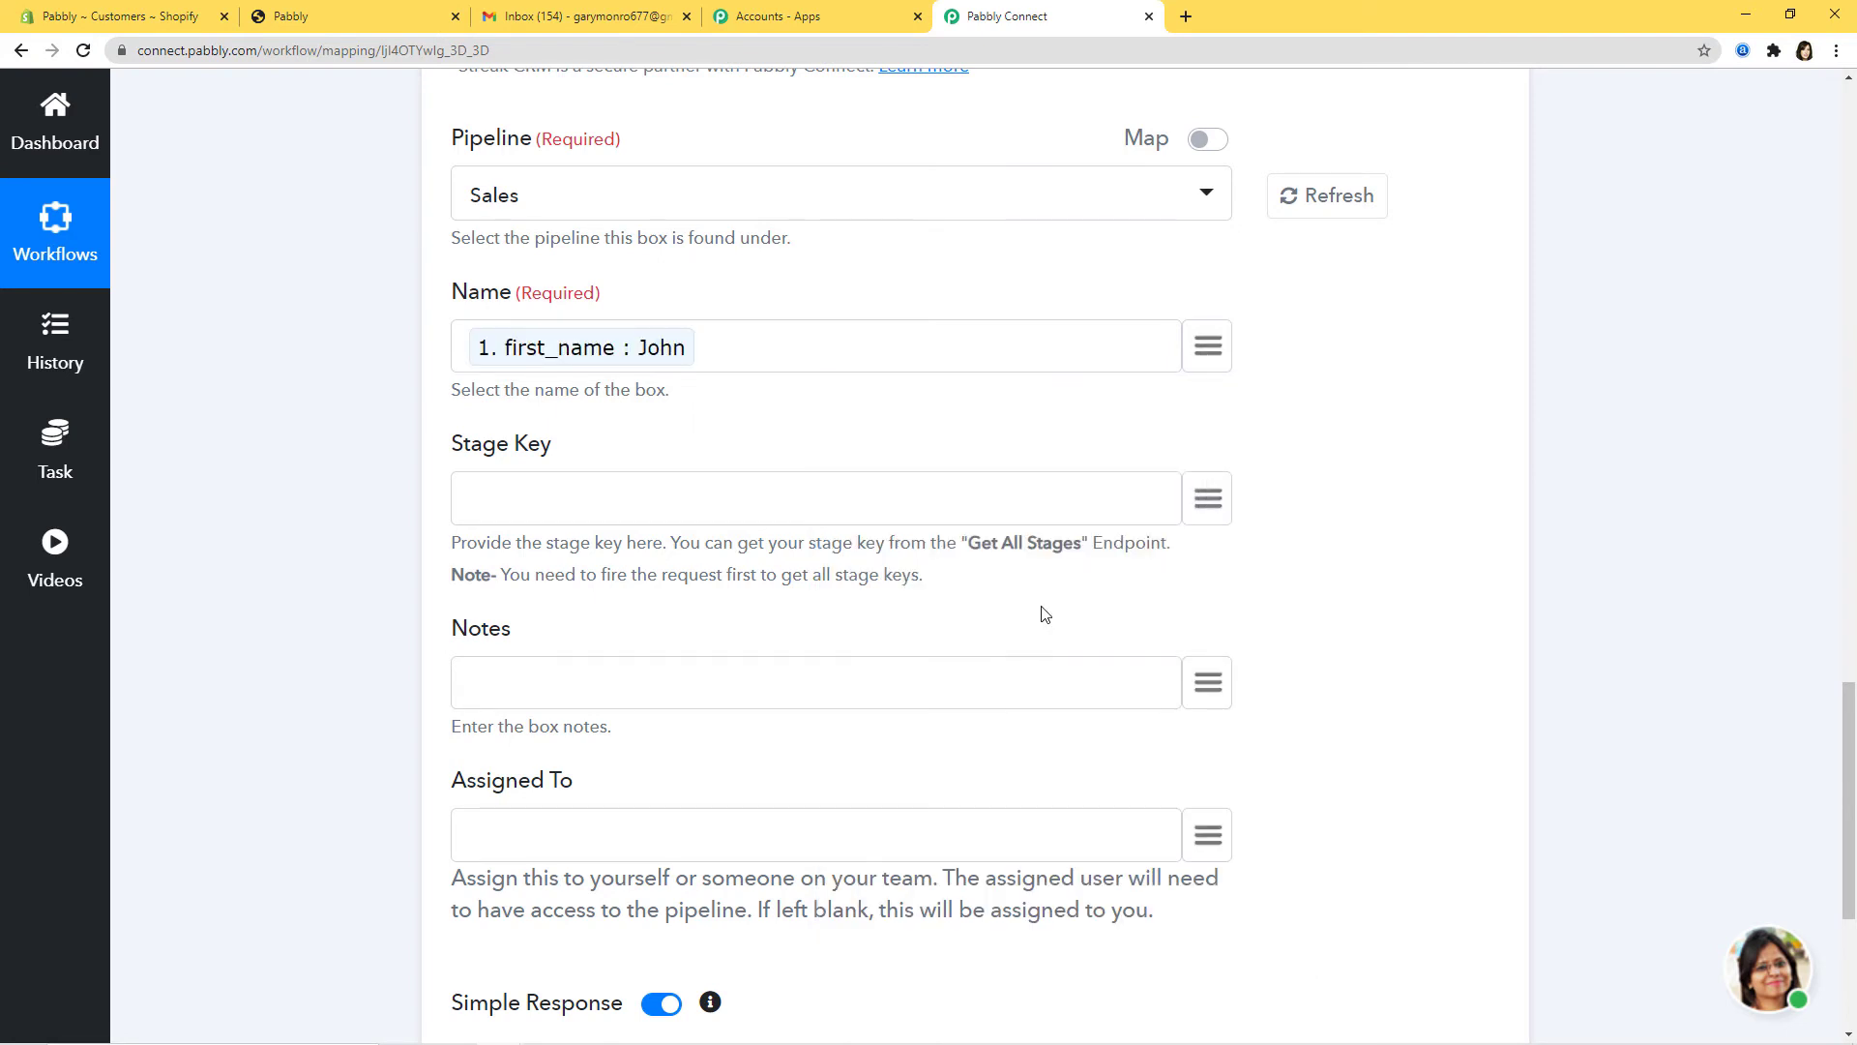
{"action": "left_click", "coordinate": [1233, 354]}
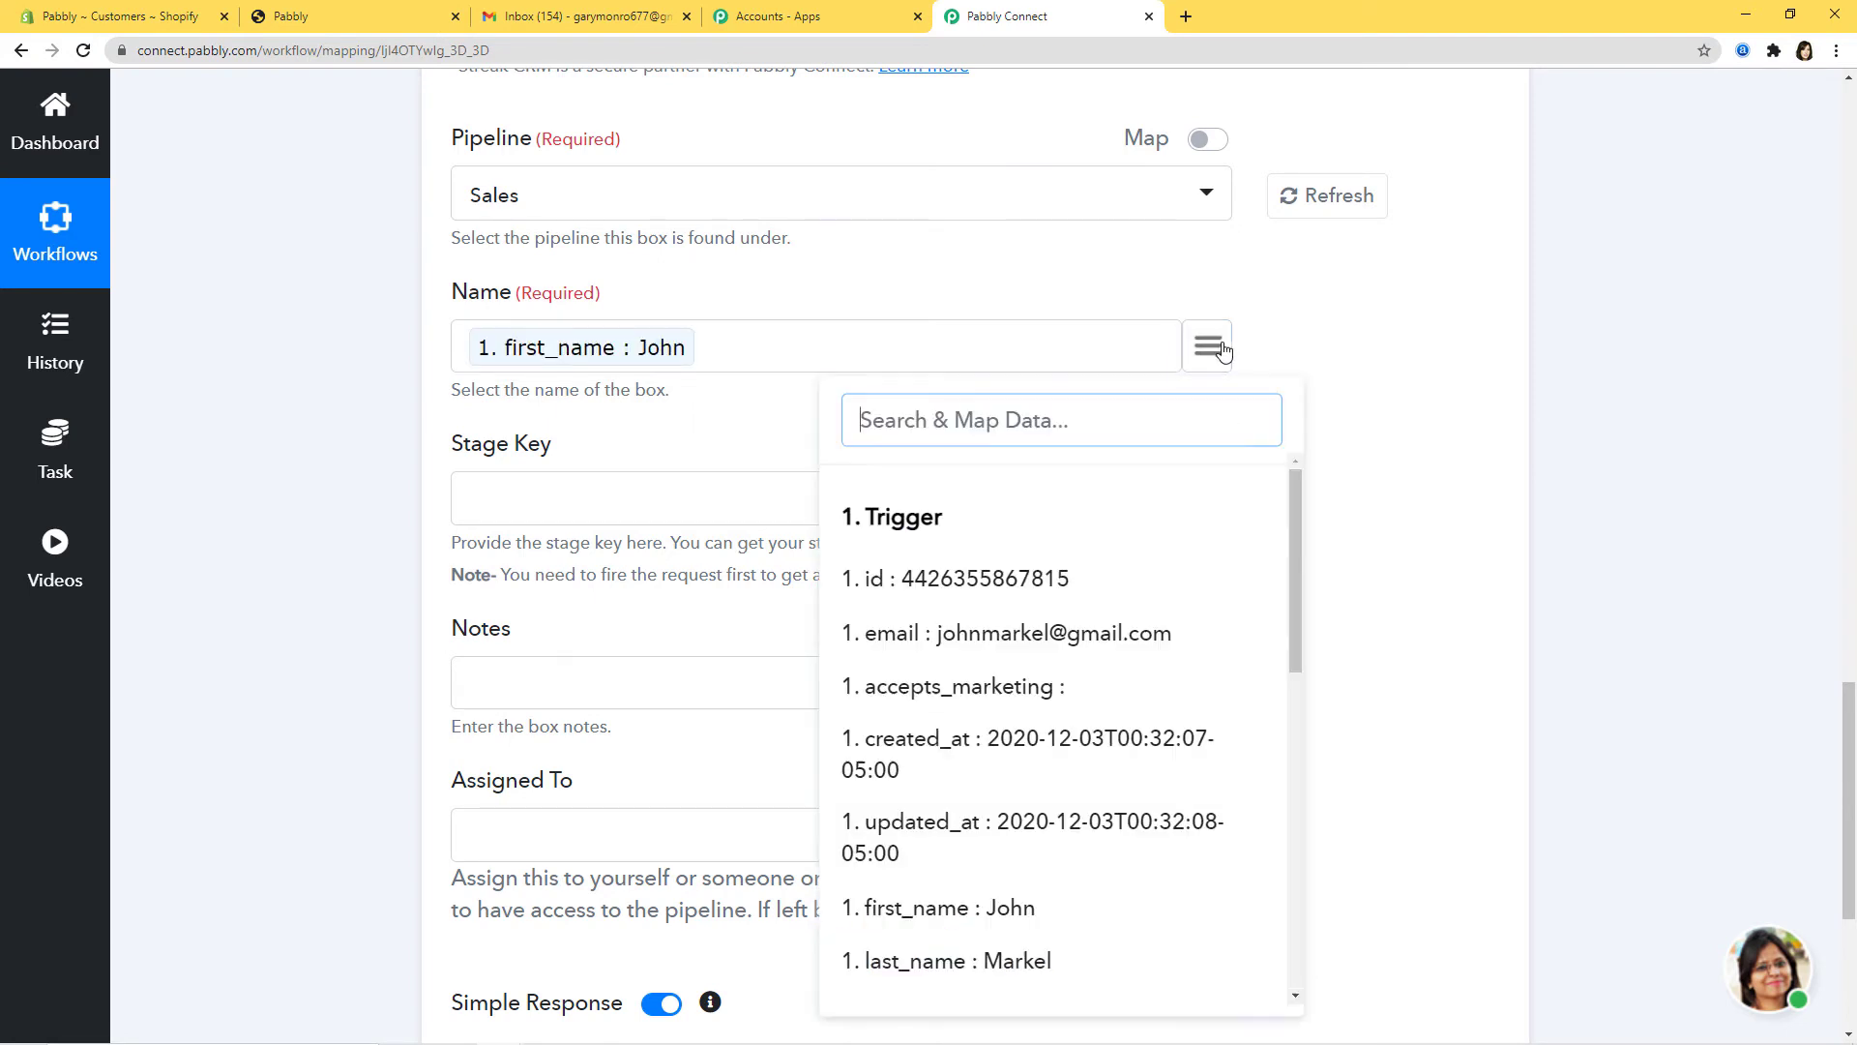
{"action": "type", "text": "l"}
{"action": "left_click", "coordinate": [1041, 616]}
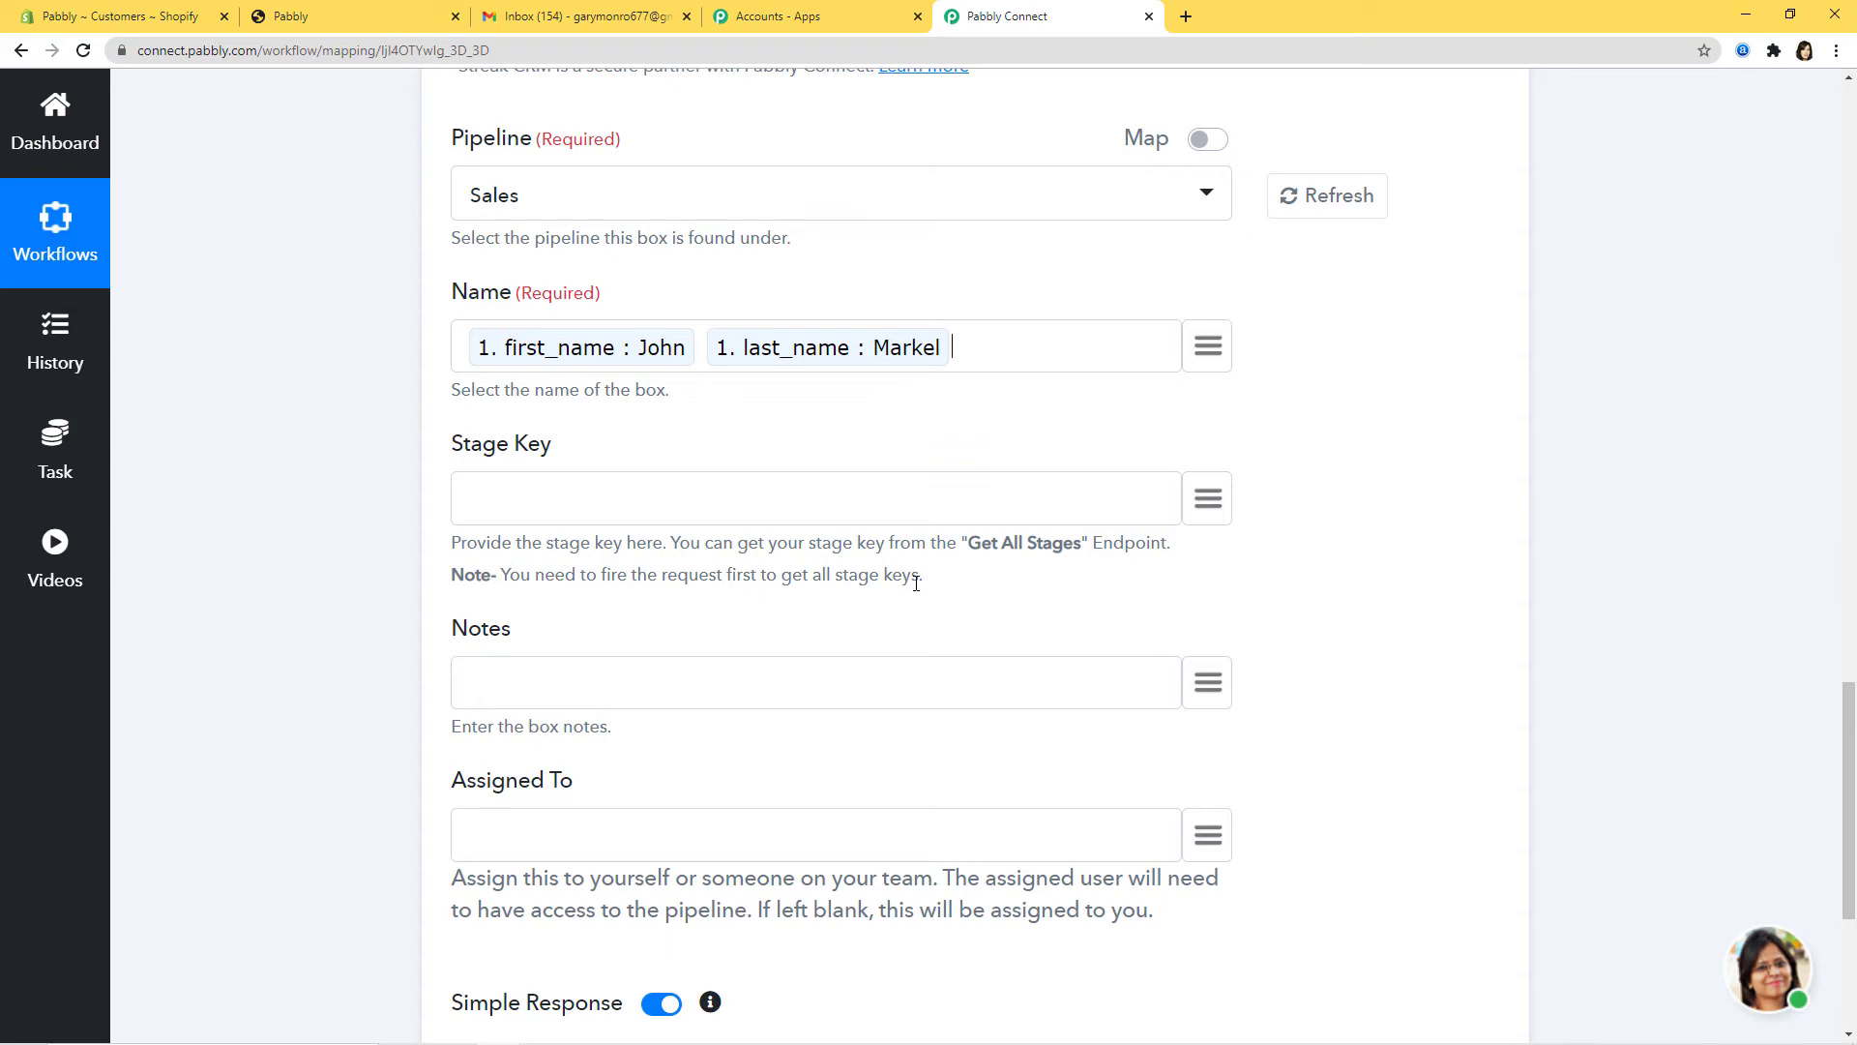
{"action": "scroll", "coordinate": [1671, 571], "scroll_direction": "up", "scroll_amount": 10}
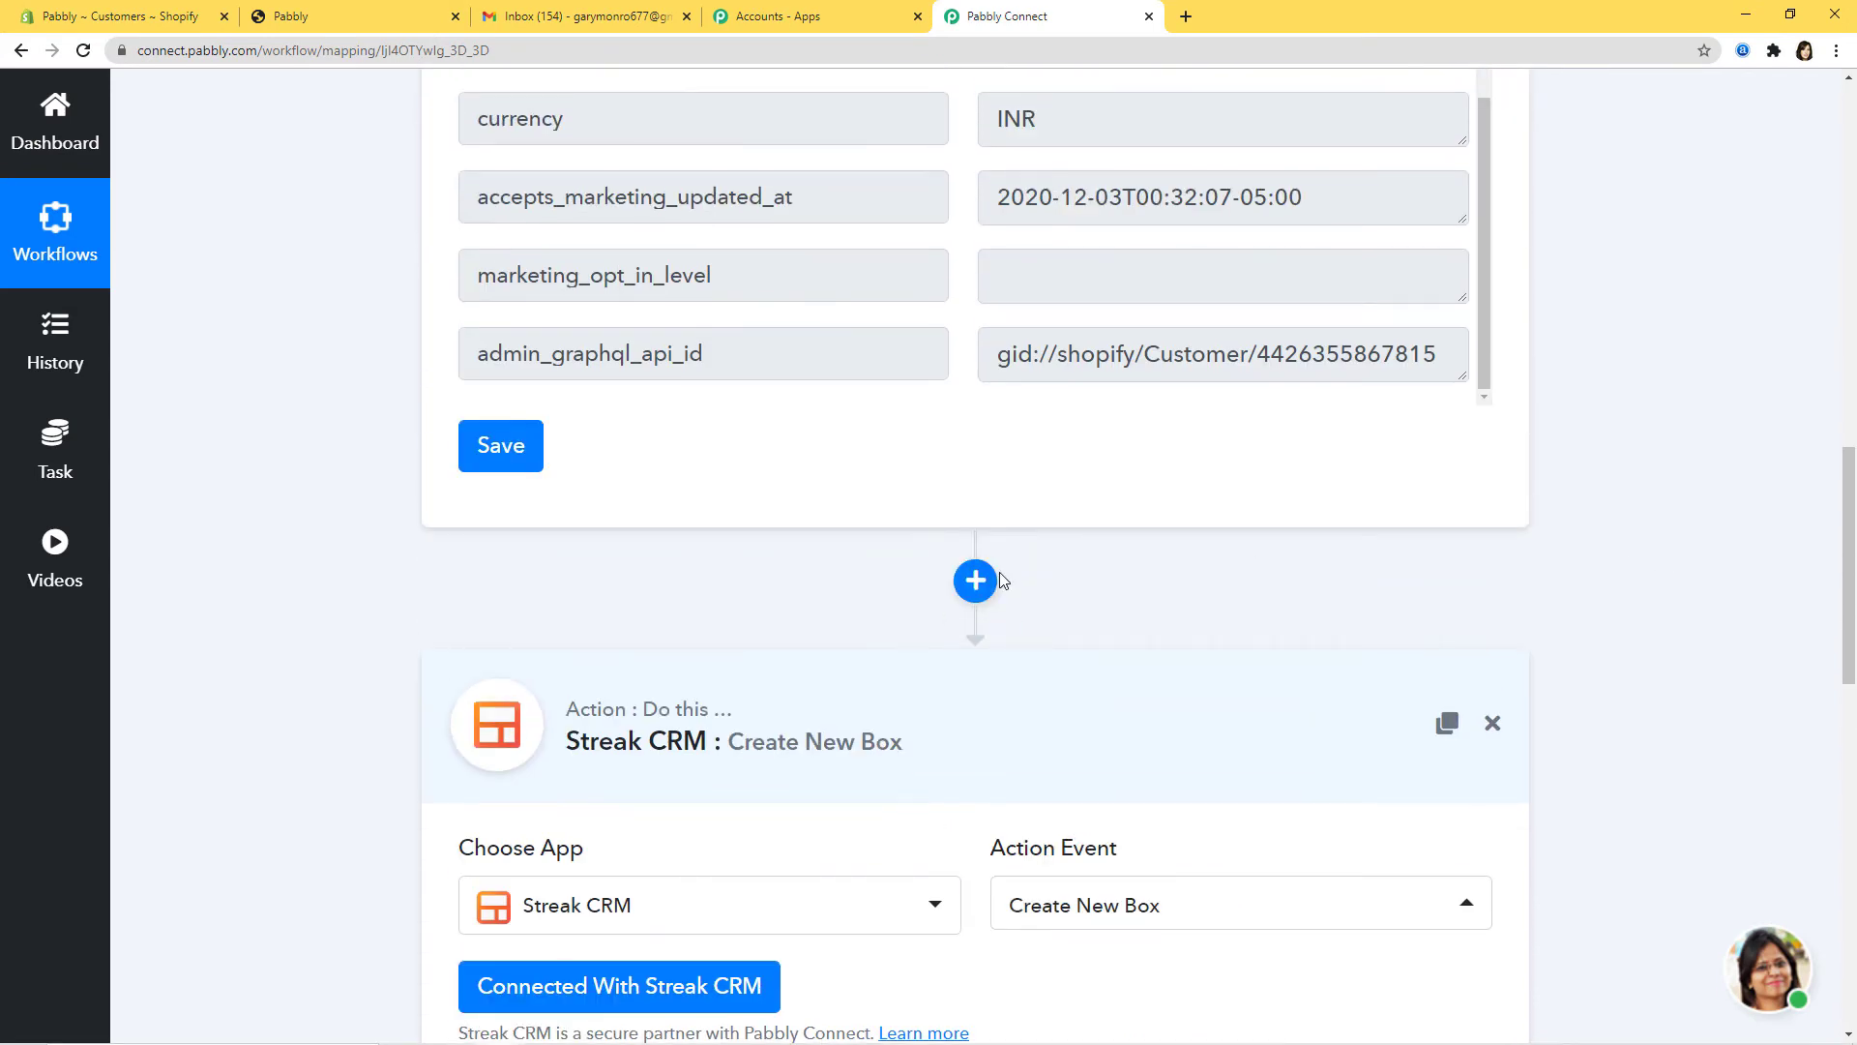
{"action": "scroll", "coordinate": [1054, 481], "scroll_direction": "down", "scroll_amount": 10}
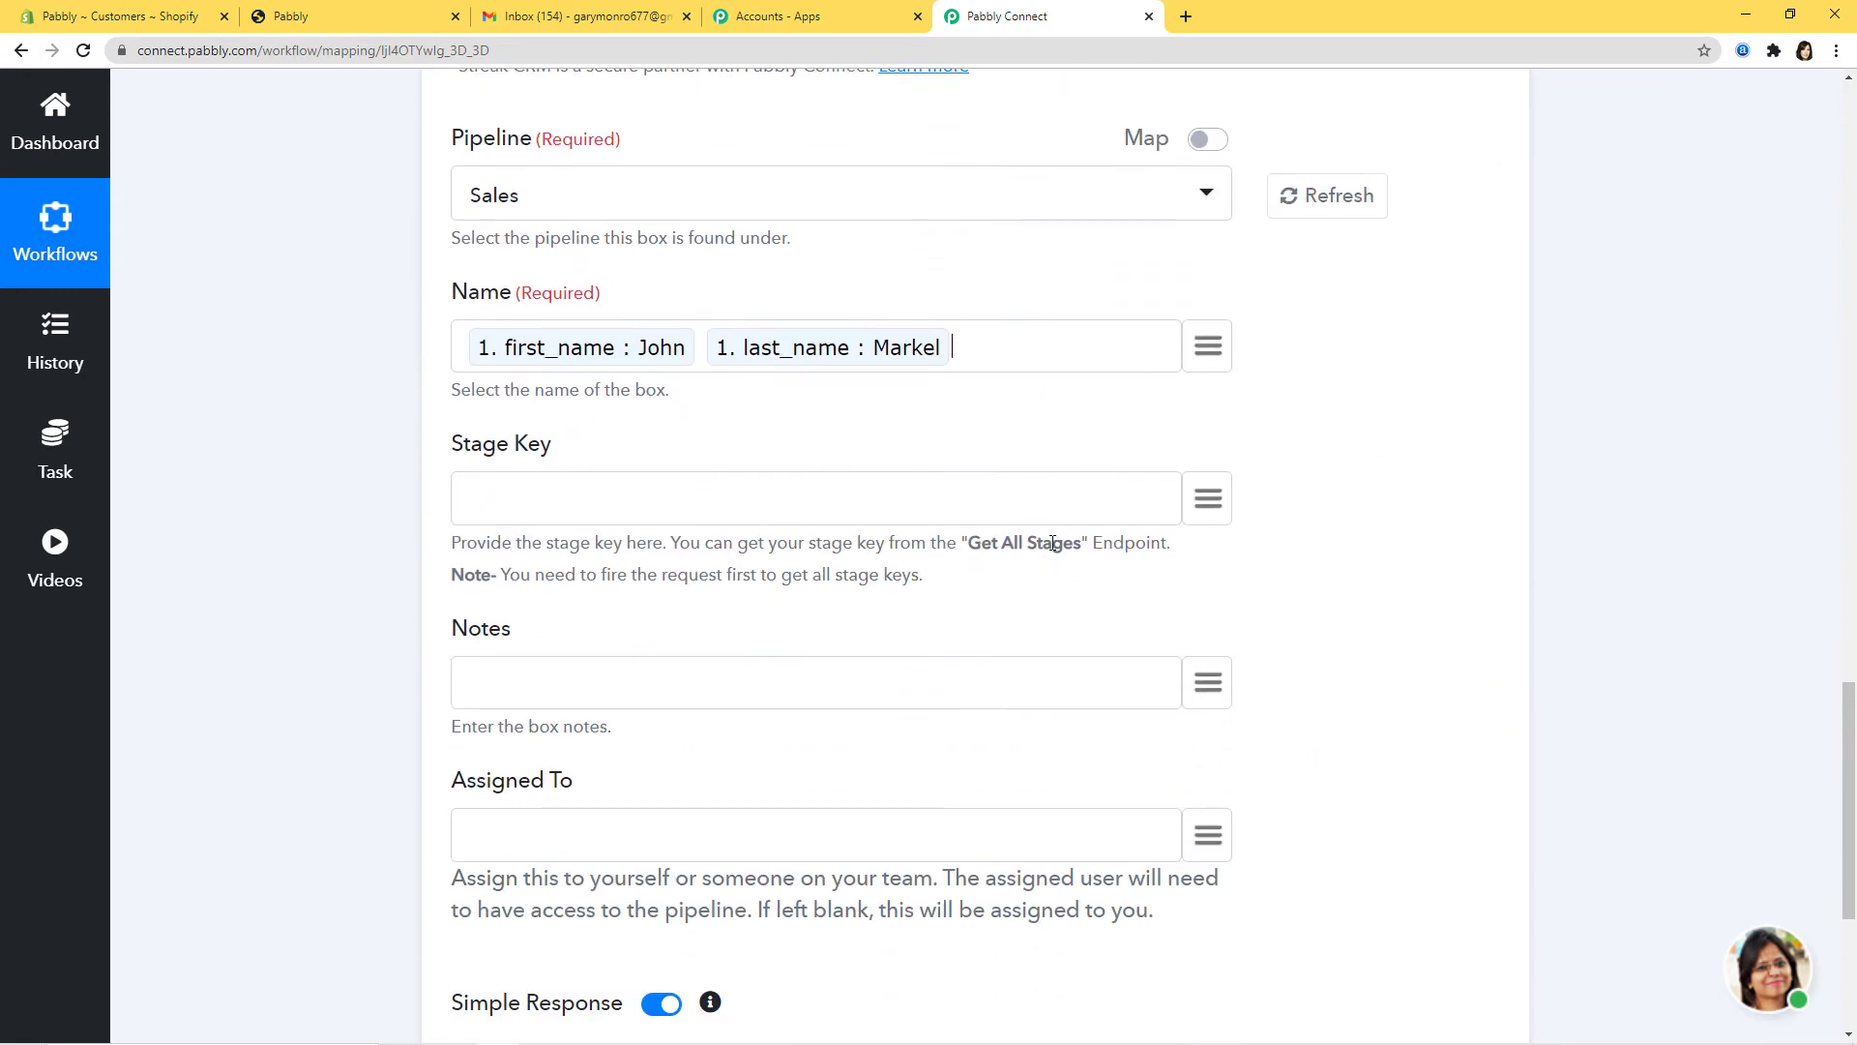
{"action": "scroll", "coordinate": [1518, 642], "scroll_direction": "up", "scroll_amount": 8}
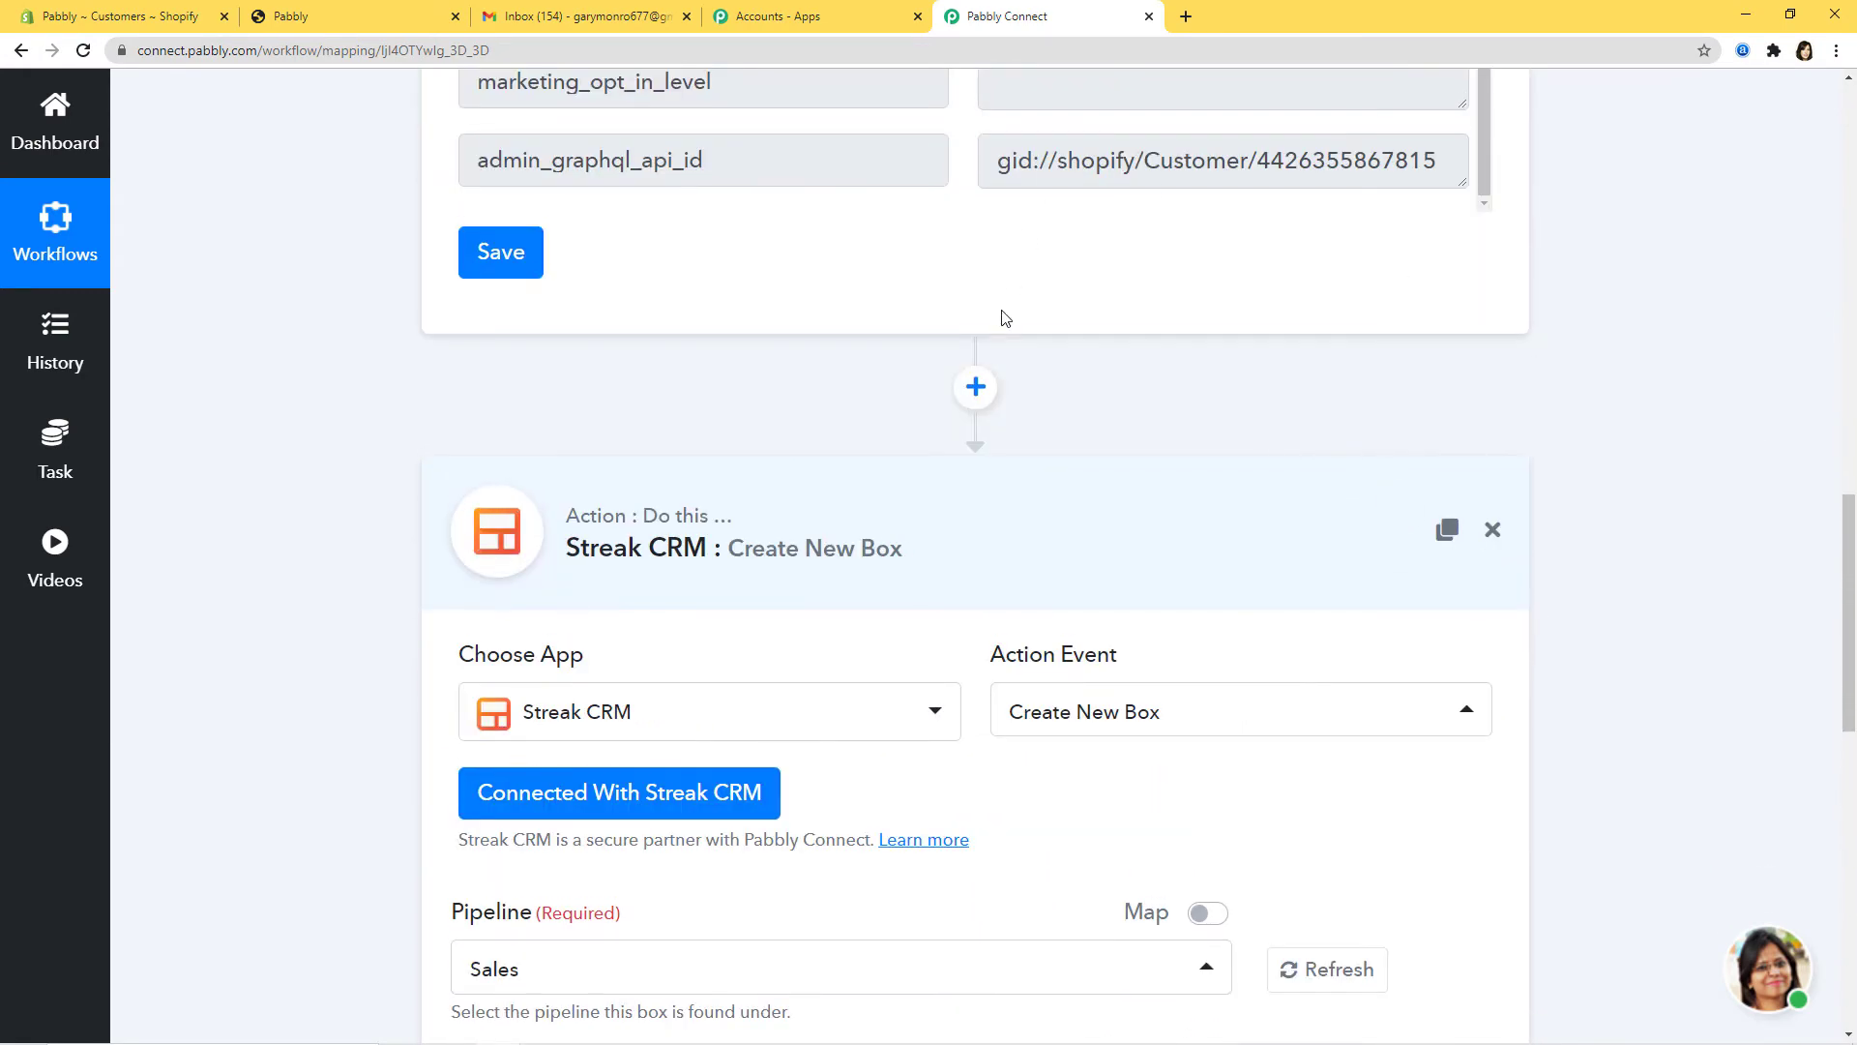
Step: Insert a Streak CRM step with the Get All Stages action before Create New Box
{"action": "left_click", "coordinate": [975, 386]}
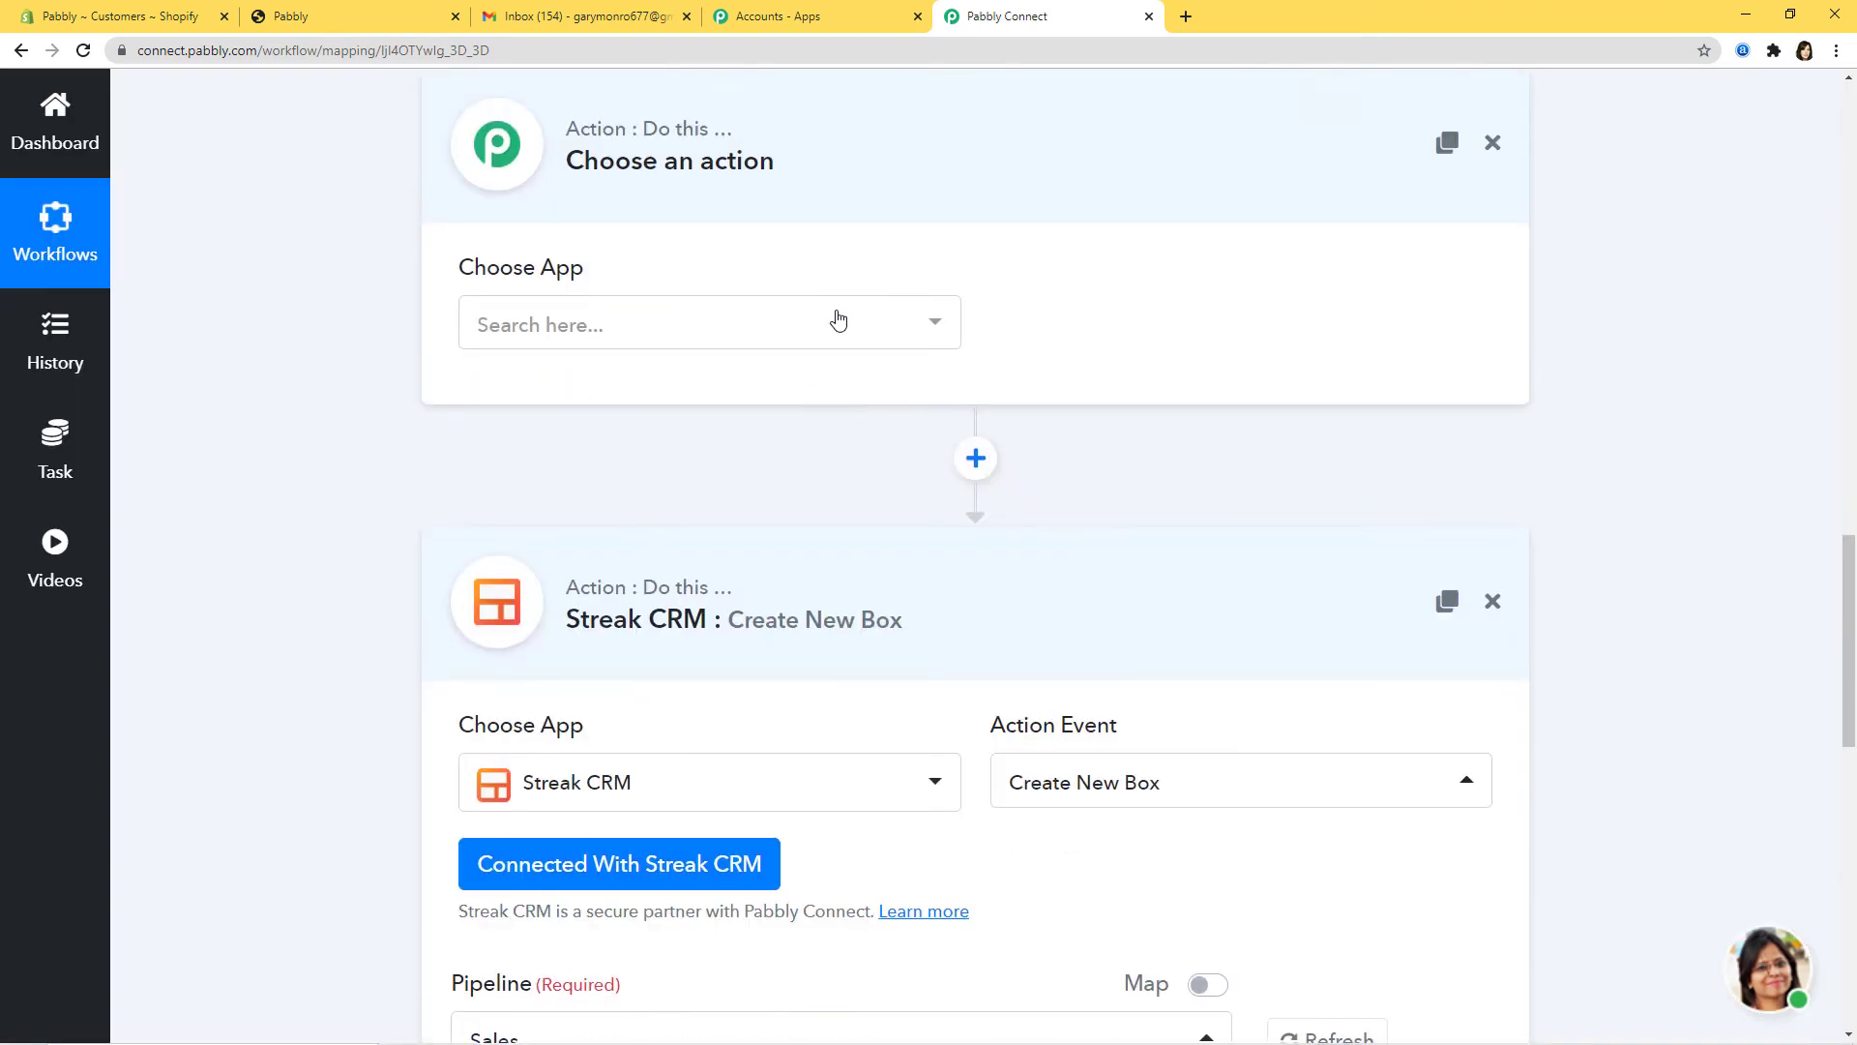
{"action": "left_click", "coordinate": [835, 320]}
{"action": "type", "text": "s"}
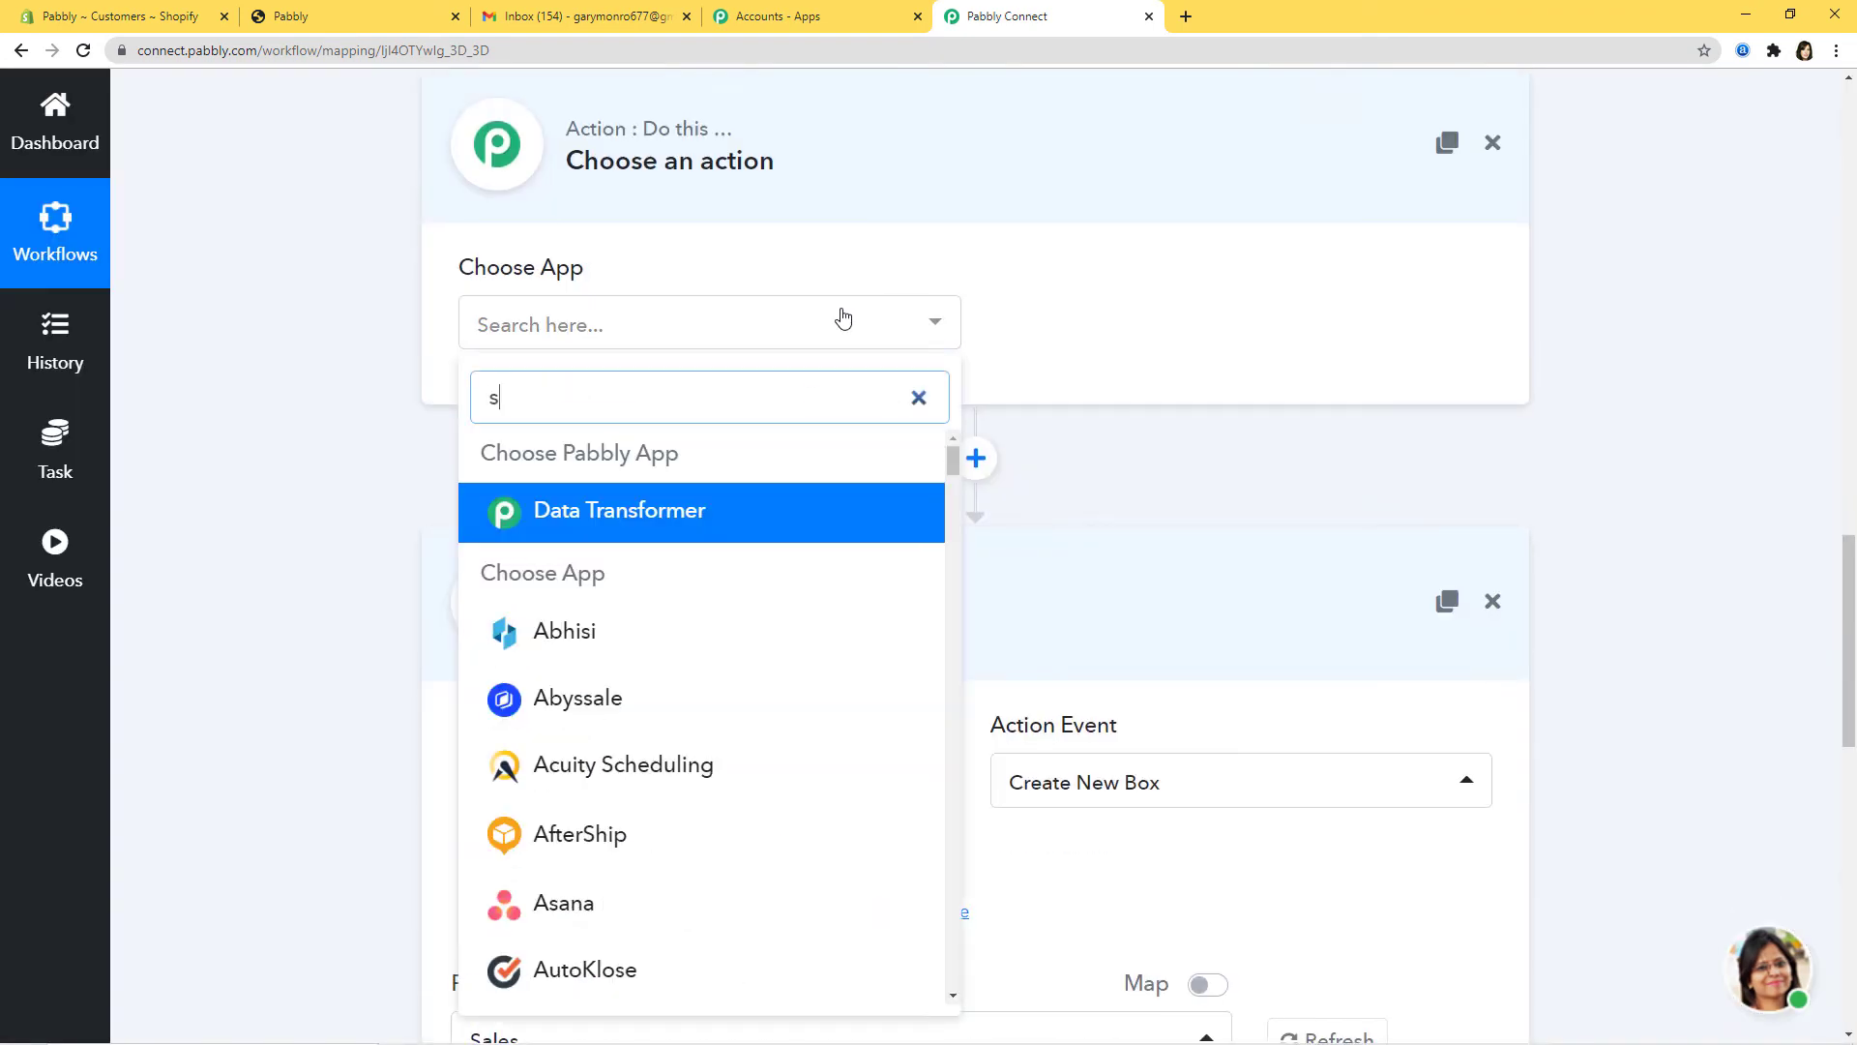
{"action": "type", "text": "tre"}
{"action": "left_click", "coordinate": [745, 447]}
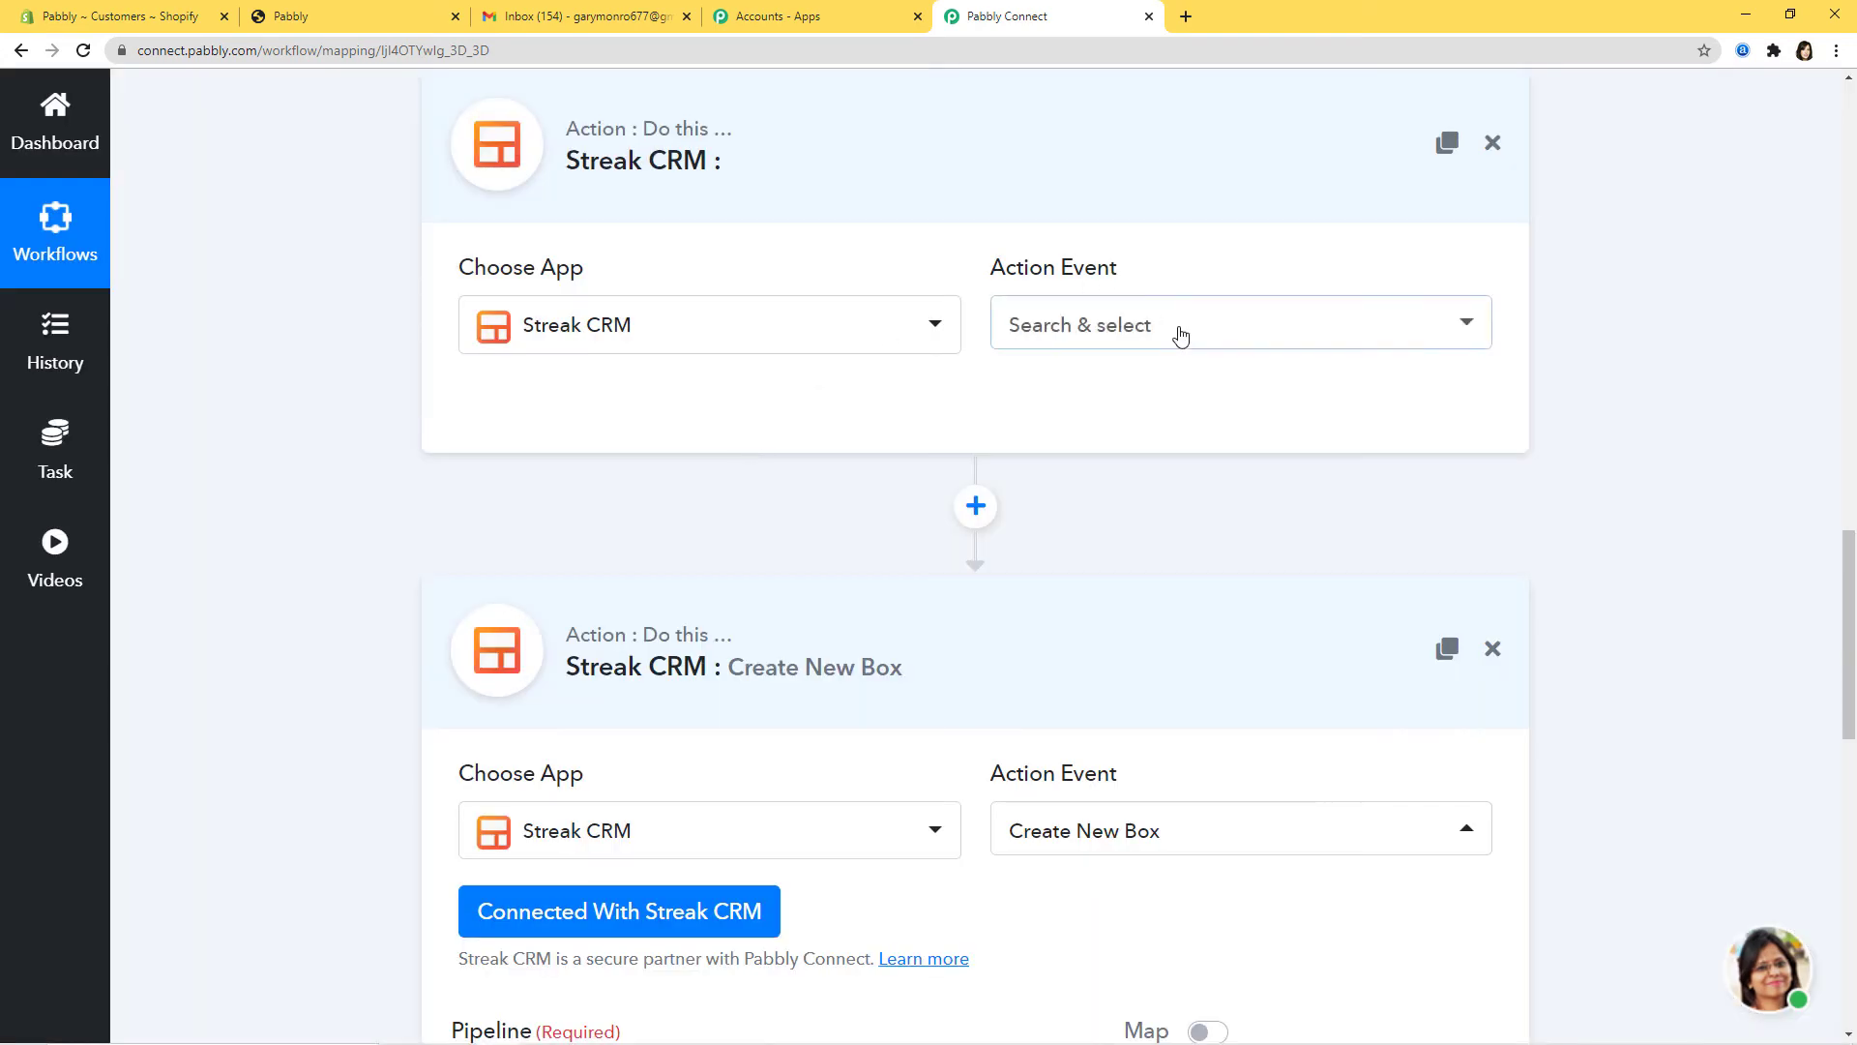
{"action": "left_click", "coordinate": [1180, 335]}
{"action": "scroll", "coordinate": [1228, 642], "scroll_direction": "down", "scroll_amount": 2}
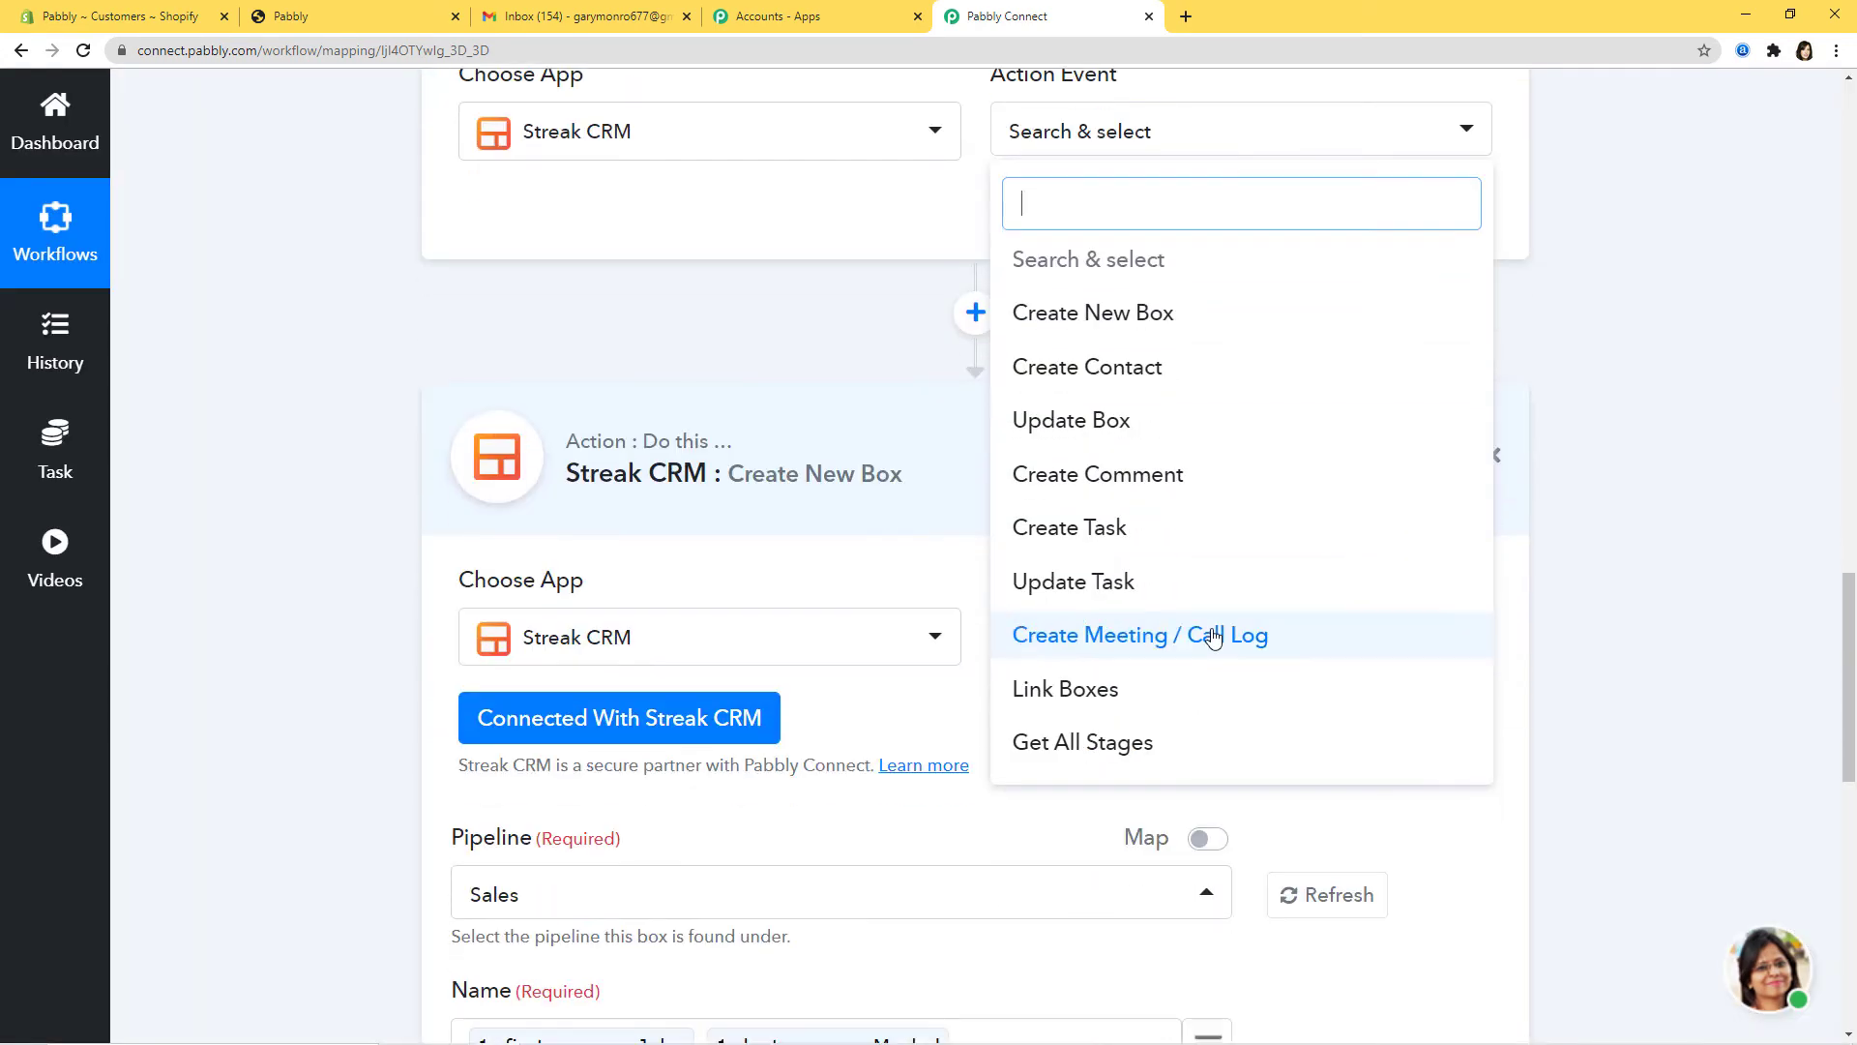
{"action": "left_click", "coordinate": [1100, 742]}
Step: Connect the new step using the existing Streak CRM #1 connection and save
{"action": "left_click", "coordinate": [707, 225]}
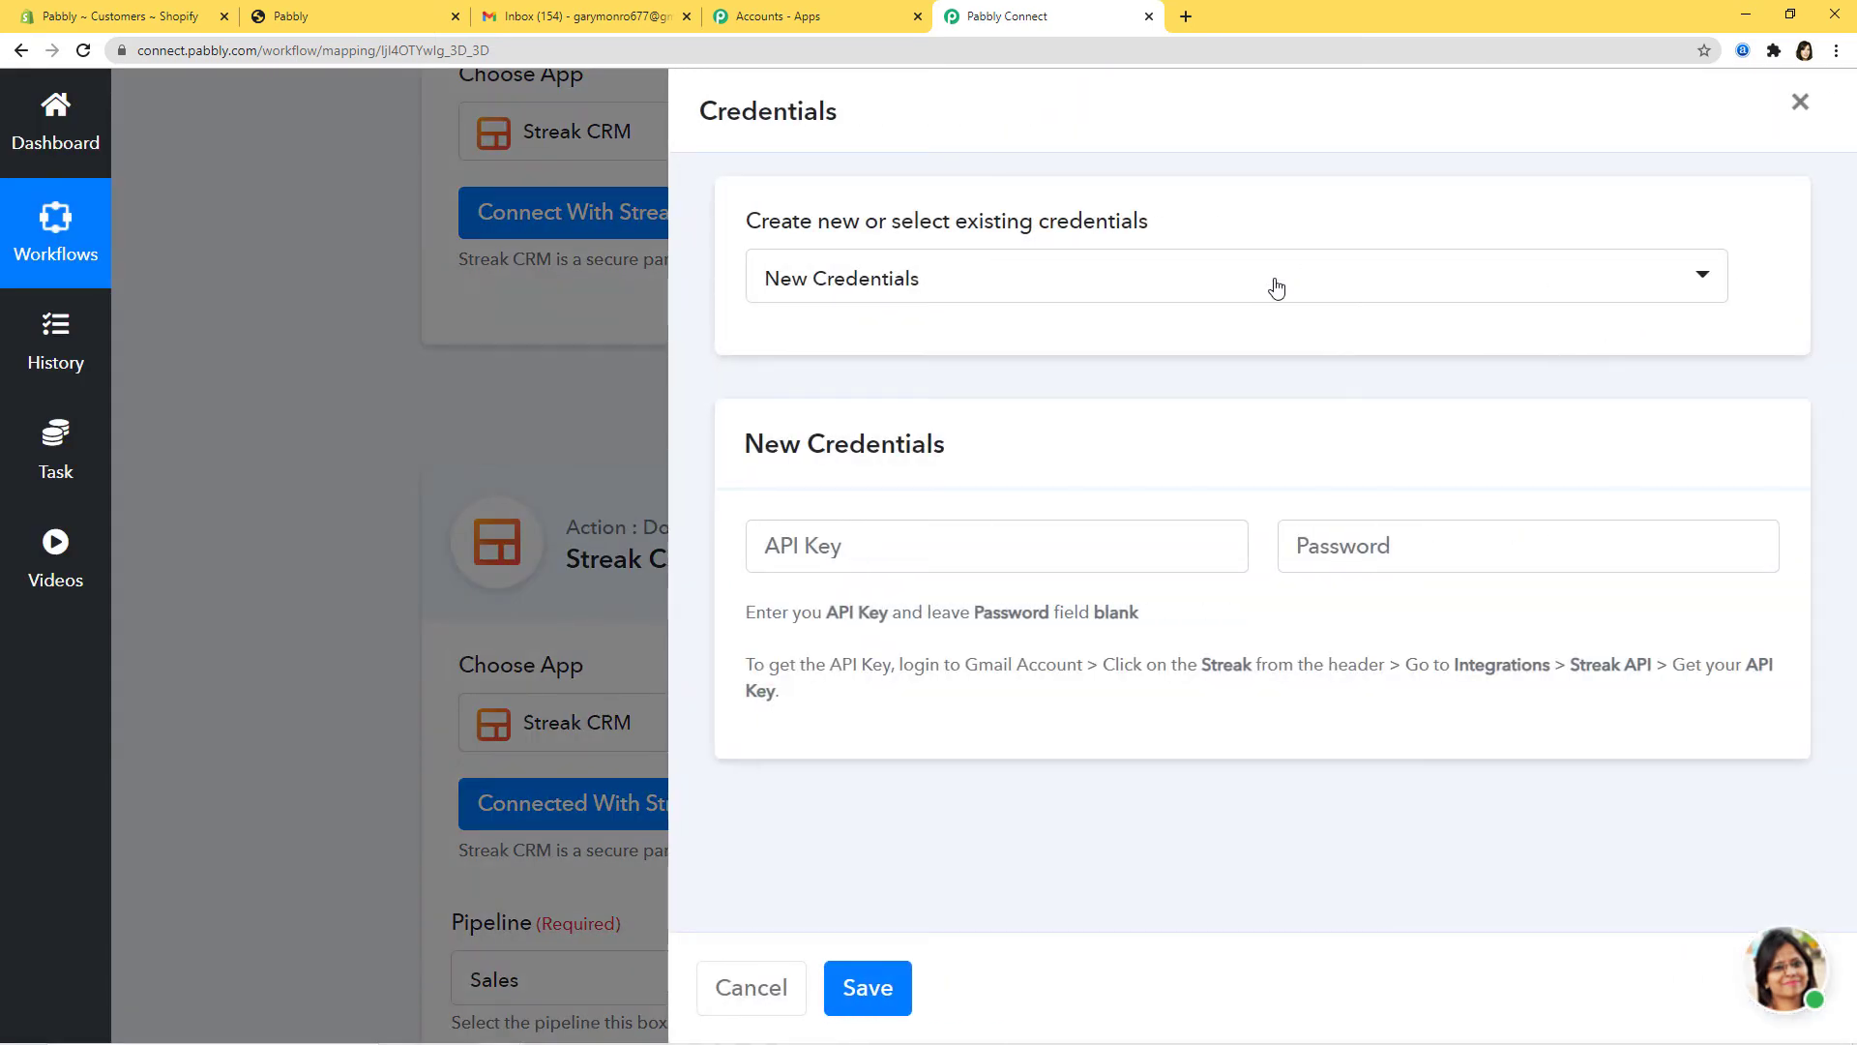
{"action": "left_click", "coordinate": [1272, 287]}
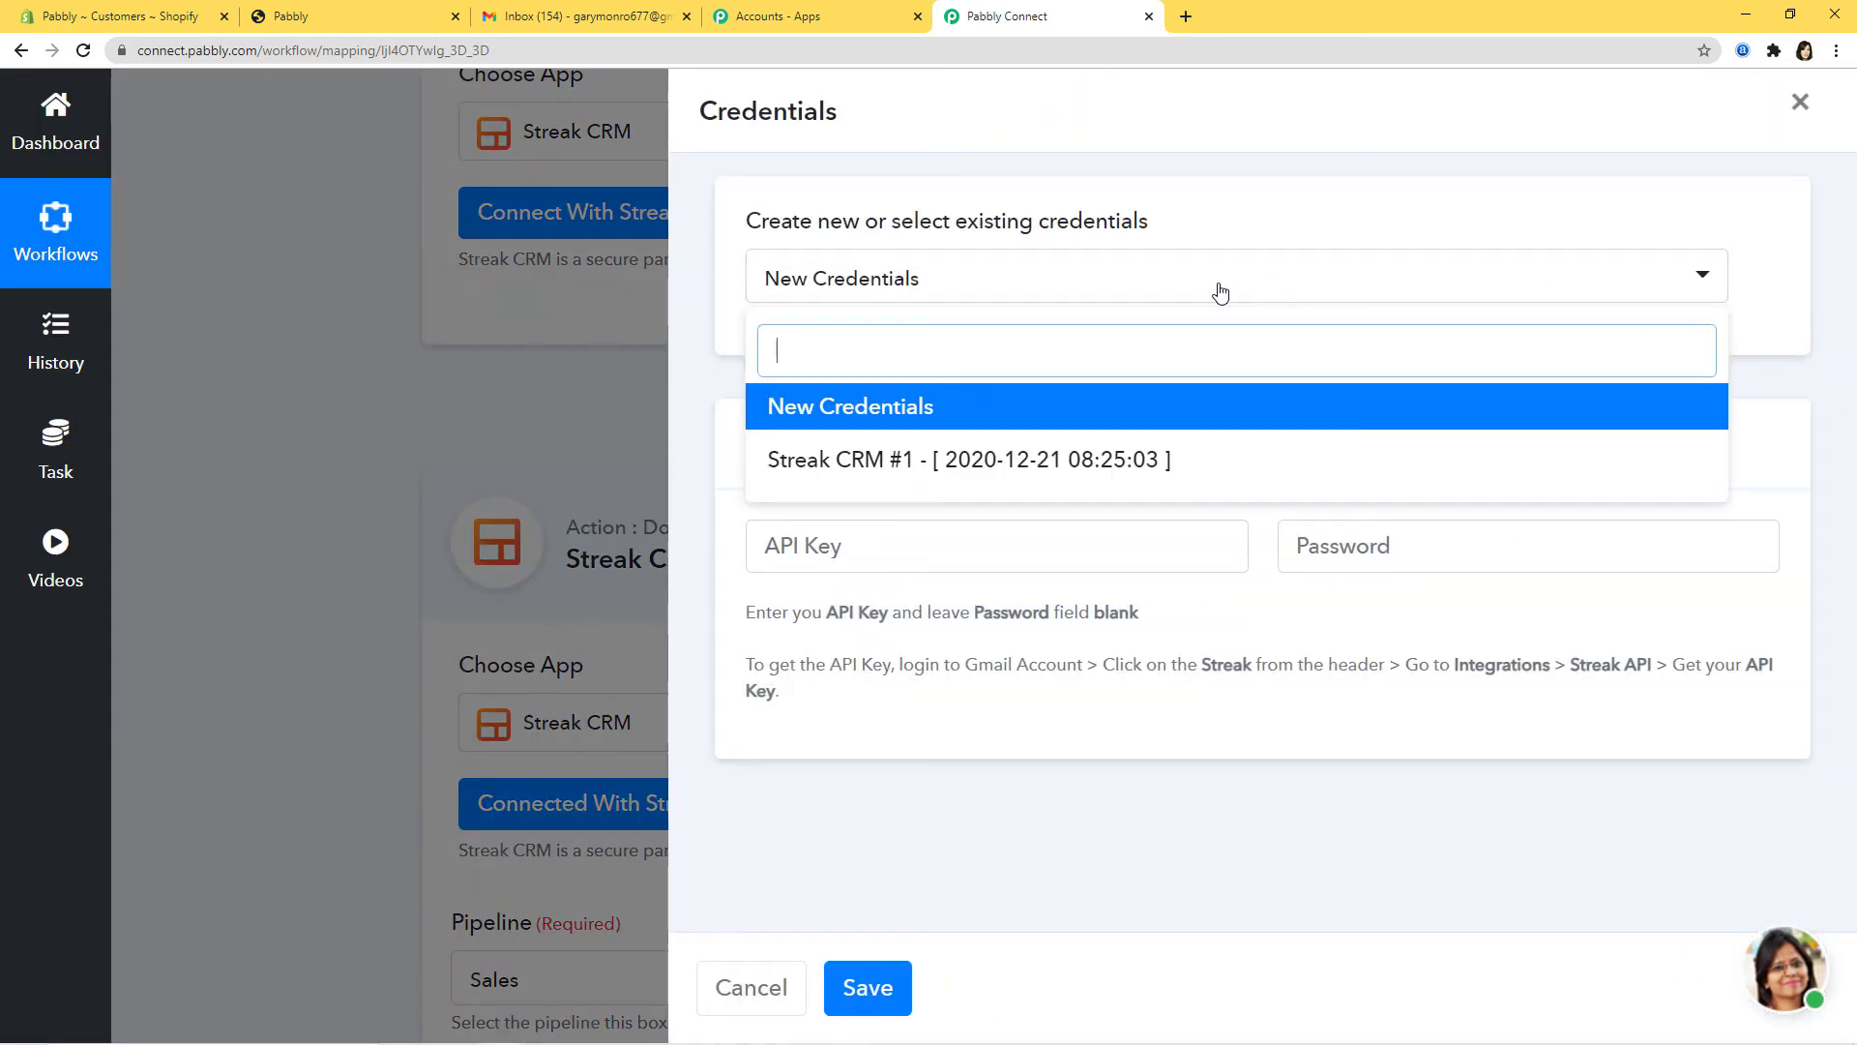
{"action": "left_click", "coordinate": [961, 462]}
{"action": "left_click", "coordinate": [876, 996]}
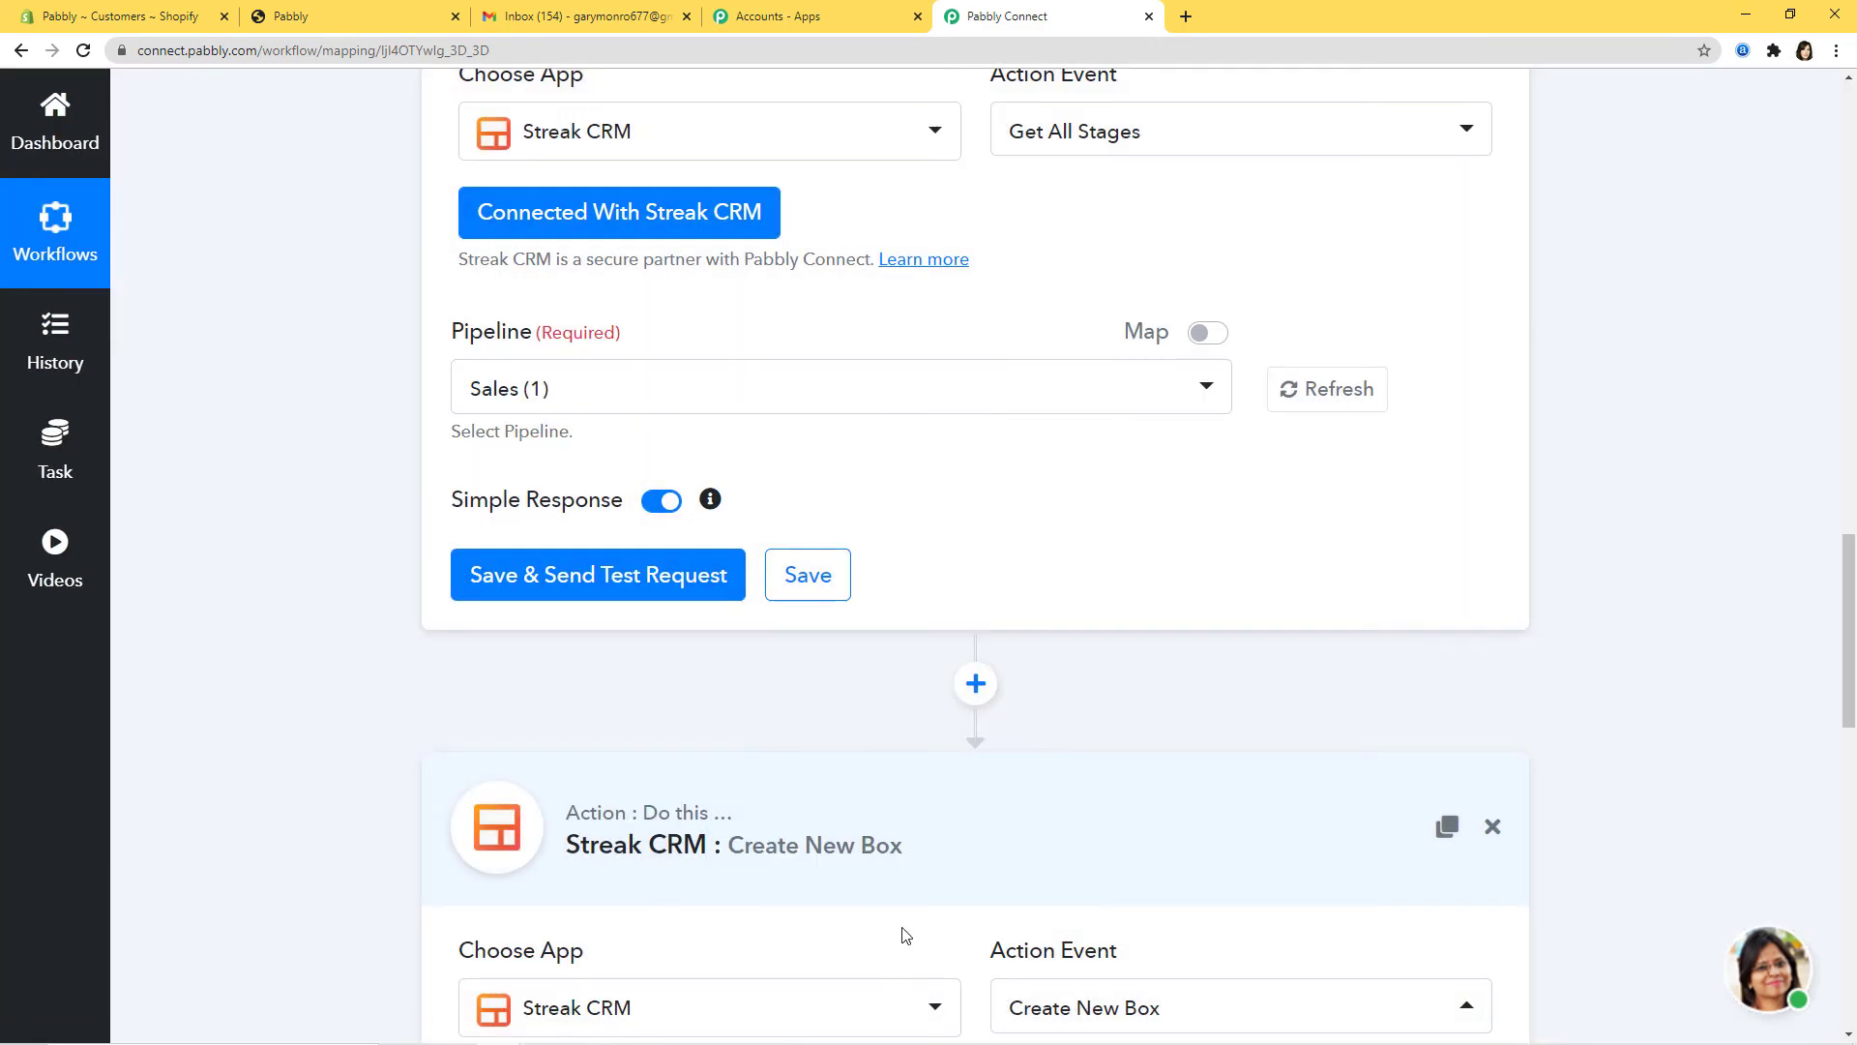
Step: Test Get All Stages on the Sales pipeline, returning stage keys such as 5001 Lead and 5002 Contacted
{"action": "left_click", "coordinate": [647, 393]}
{"action": "left_click", "coordinate": [523, 582]}
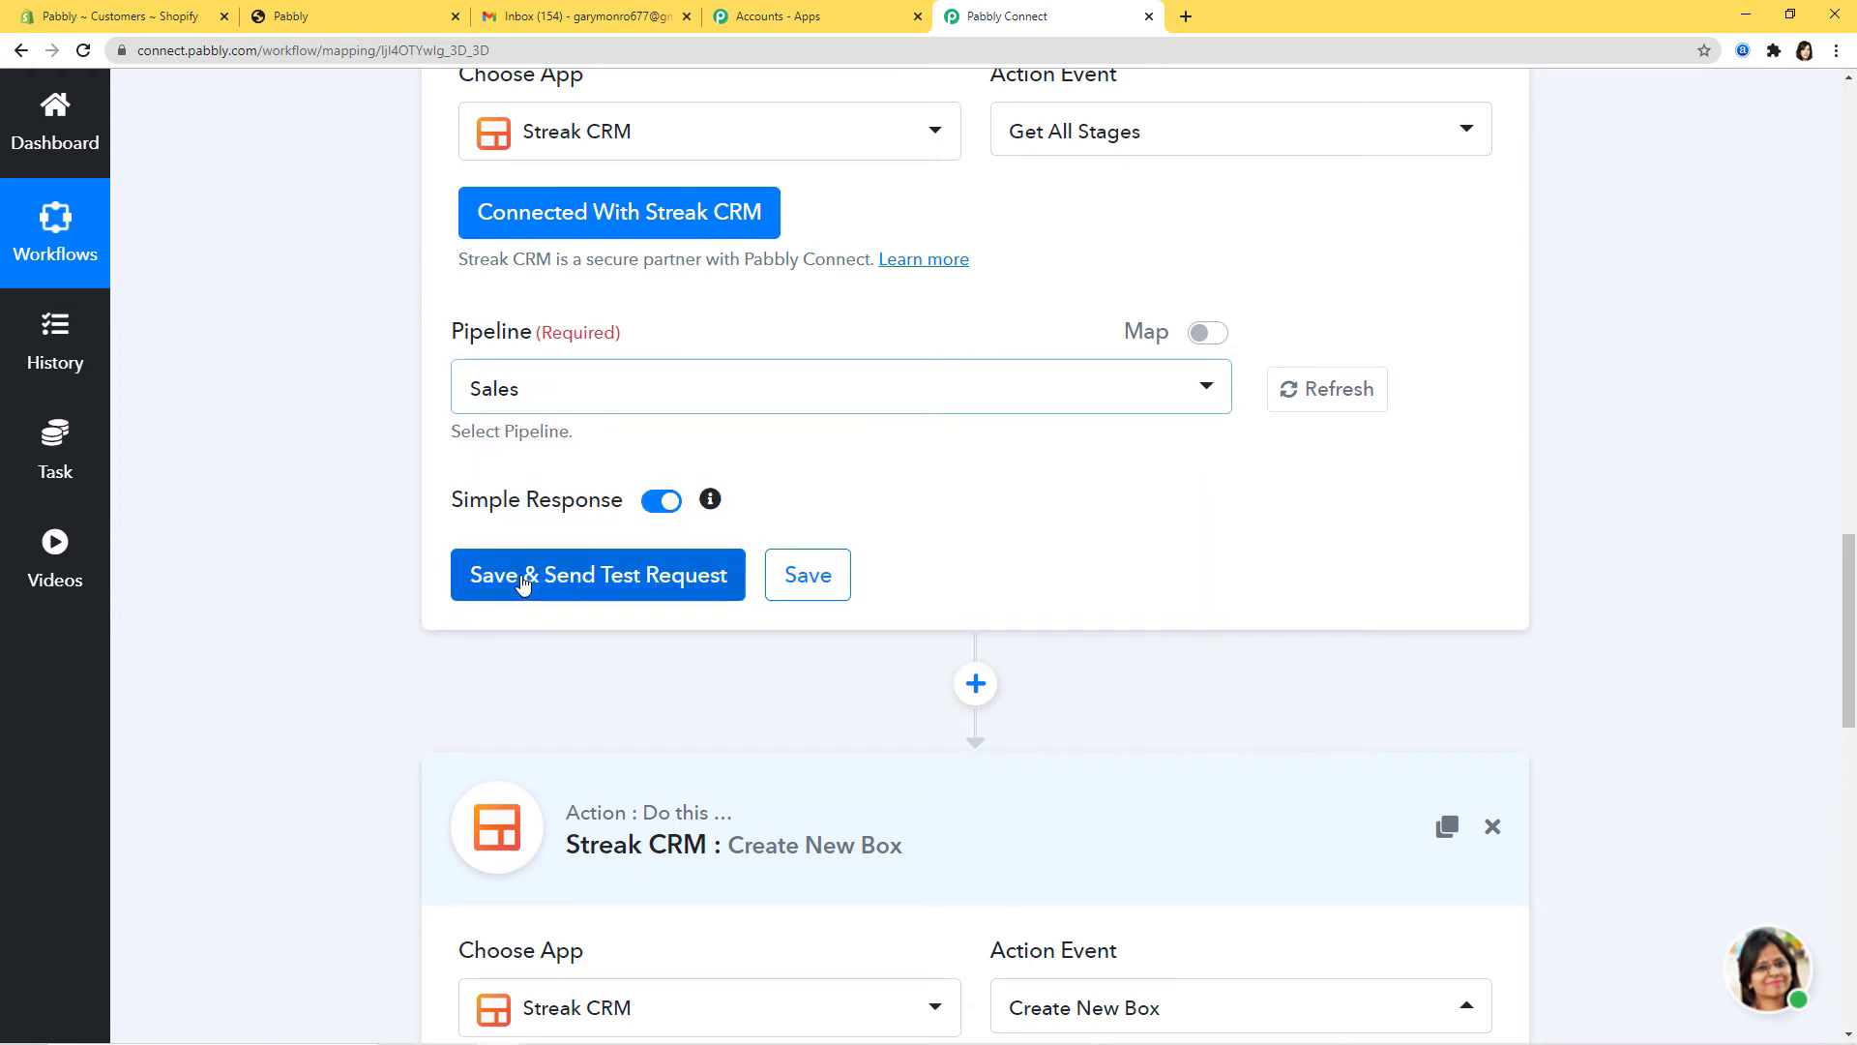
{"action": "left_click", "coordinate": [716, 576]}
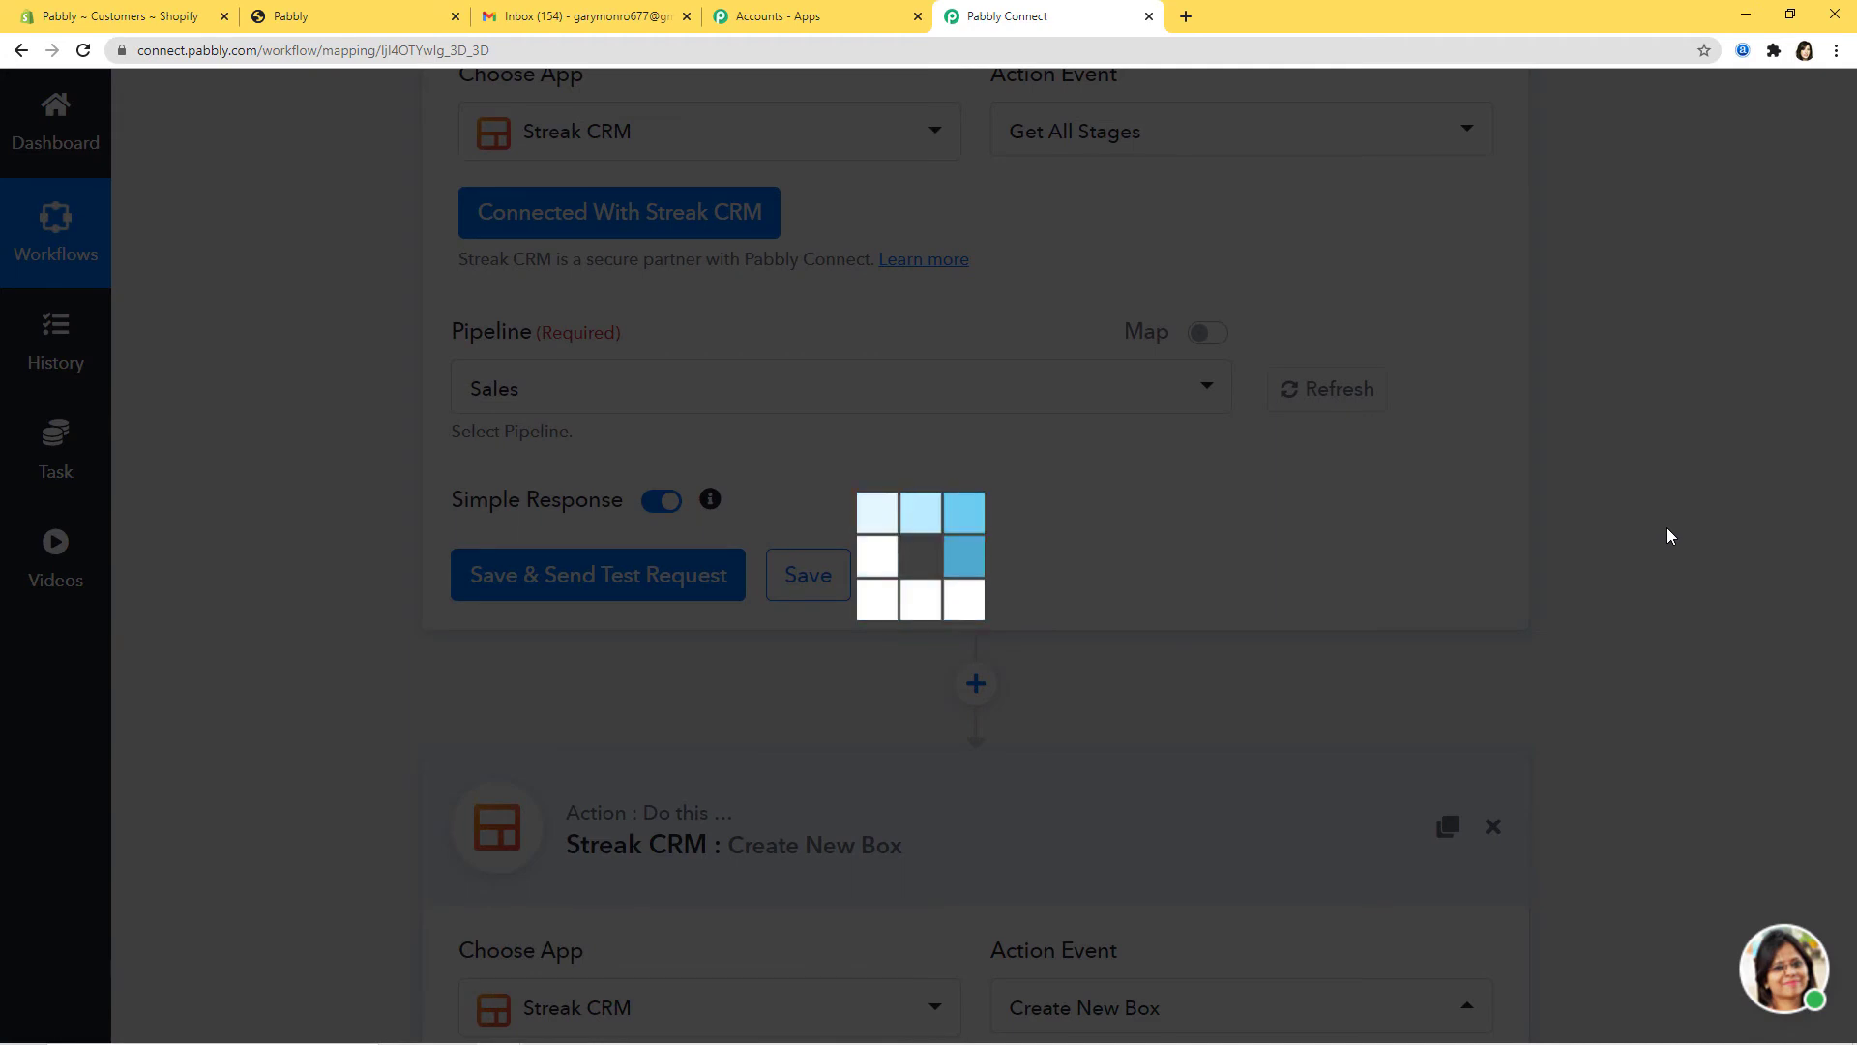
{"action": "scroll", "coordinate": [1691, 556], "scroll_direction": "down", "scroll_amount": 3}
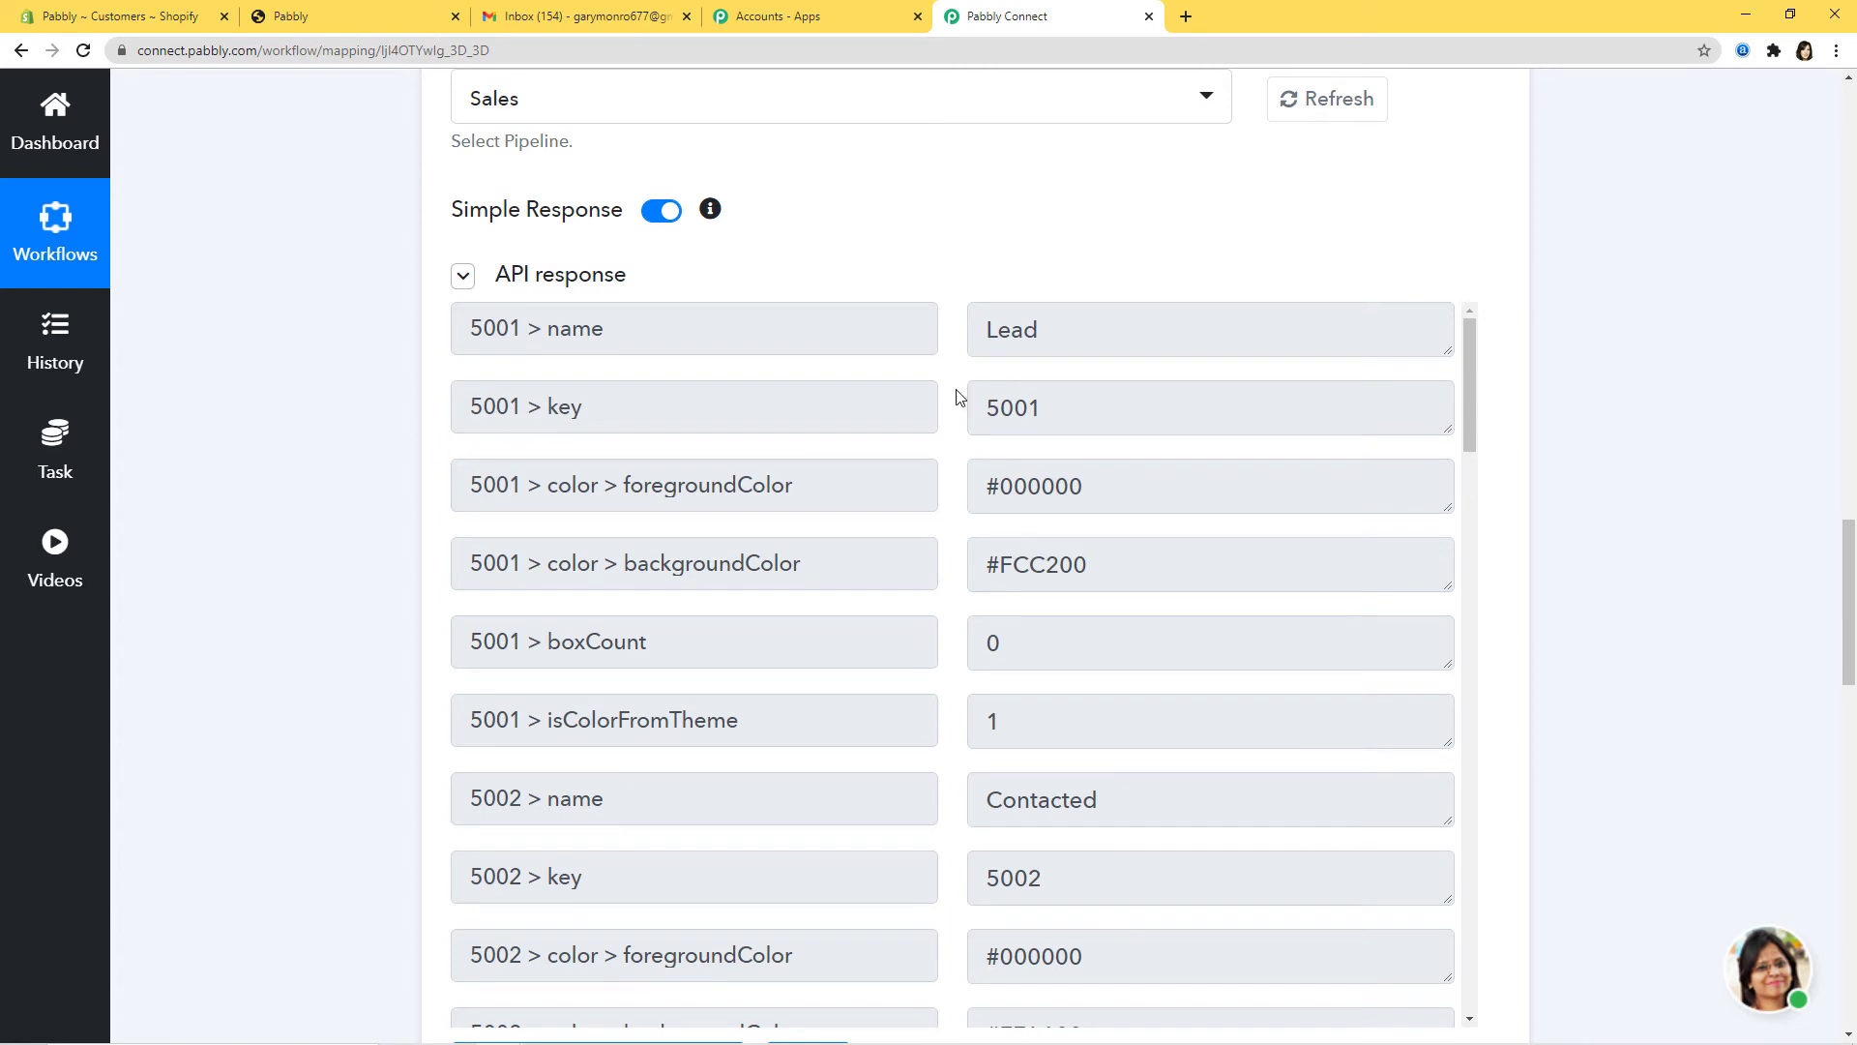
{"action": "left_click", "coordinate": [573, 20]}
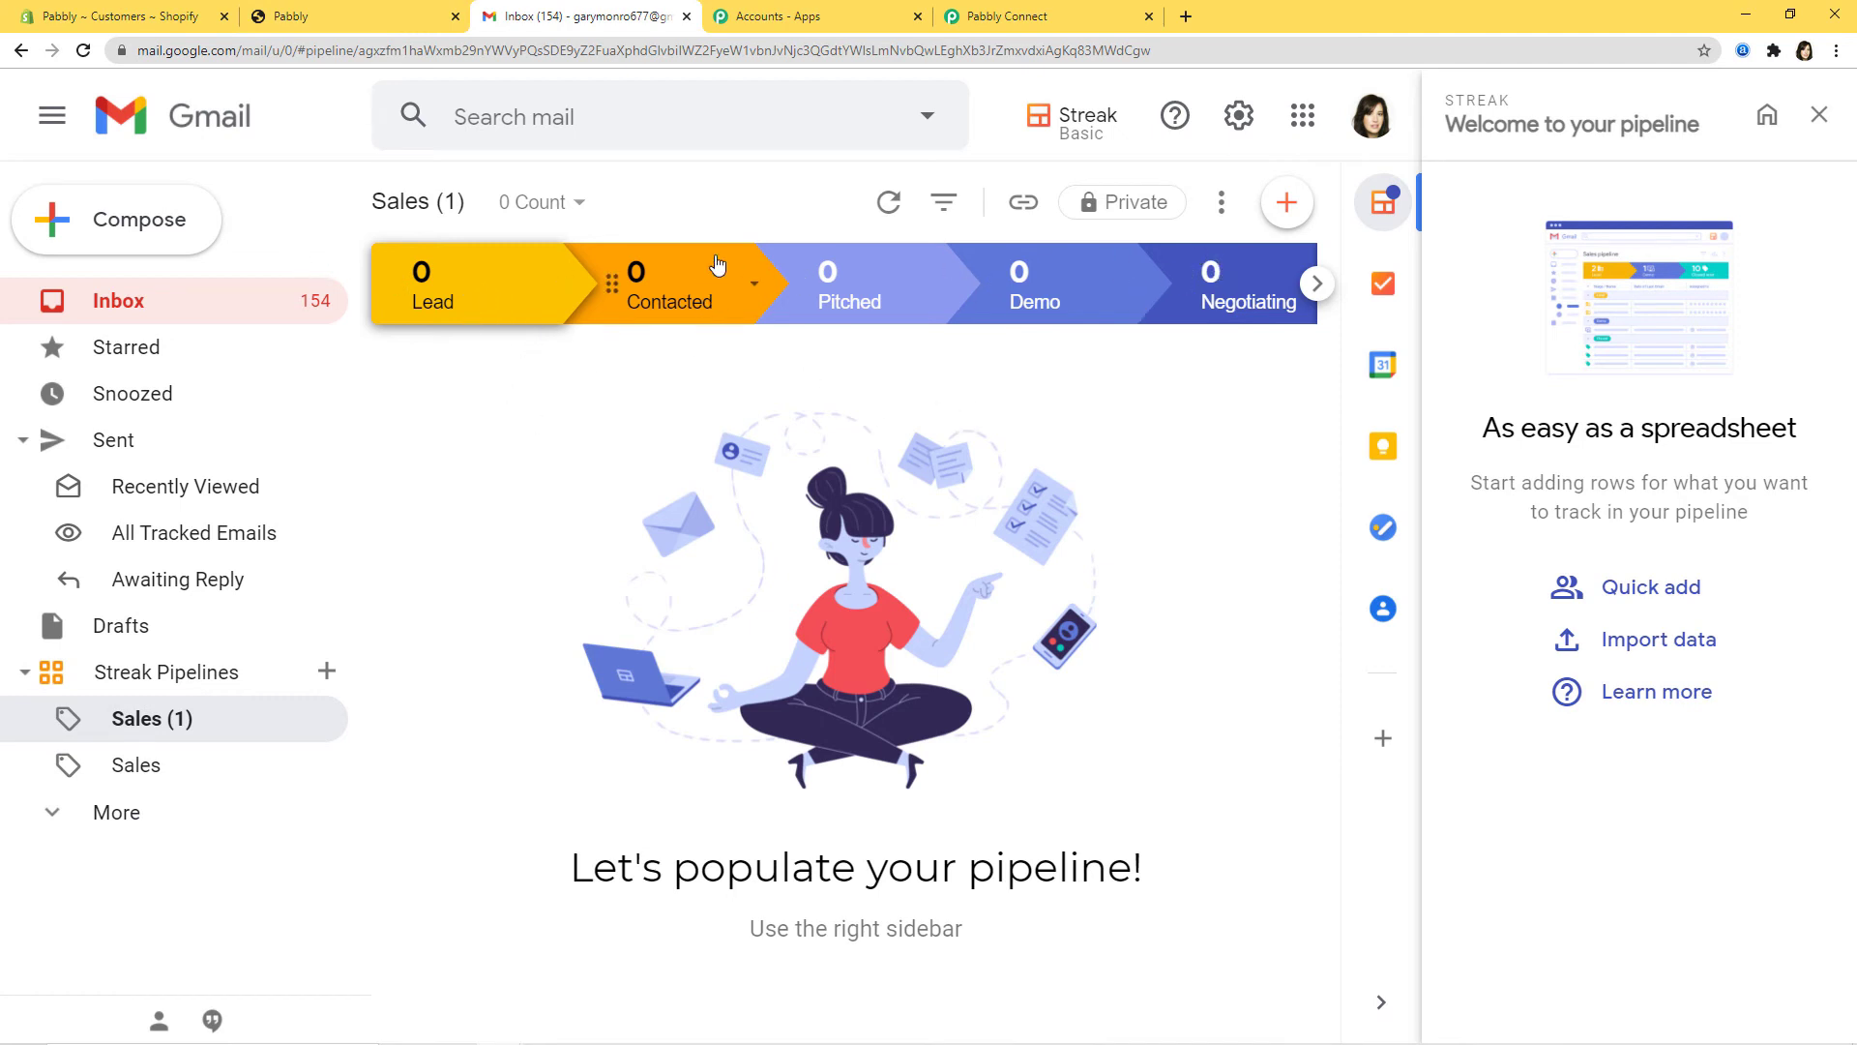
Step: Check the Sales pipeline's stages in Streak, from Lead through Nurturing
{"action": "left_click", "coordinate": [1318, 283]}
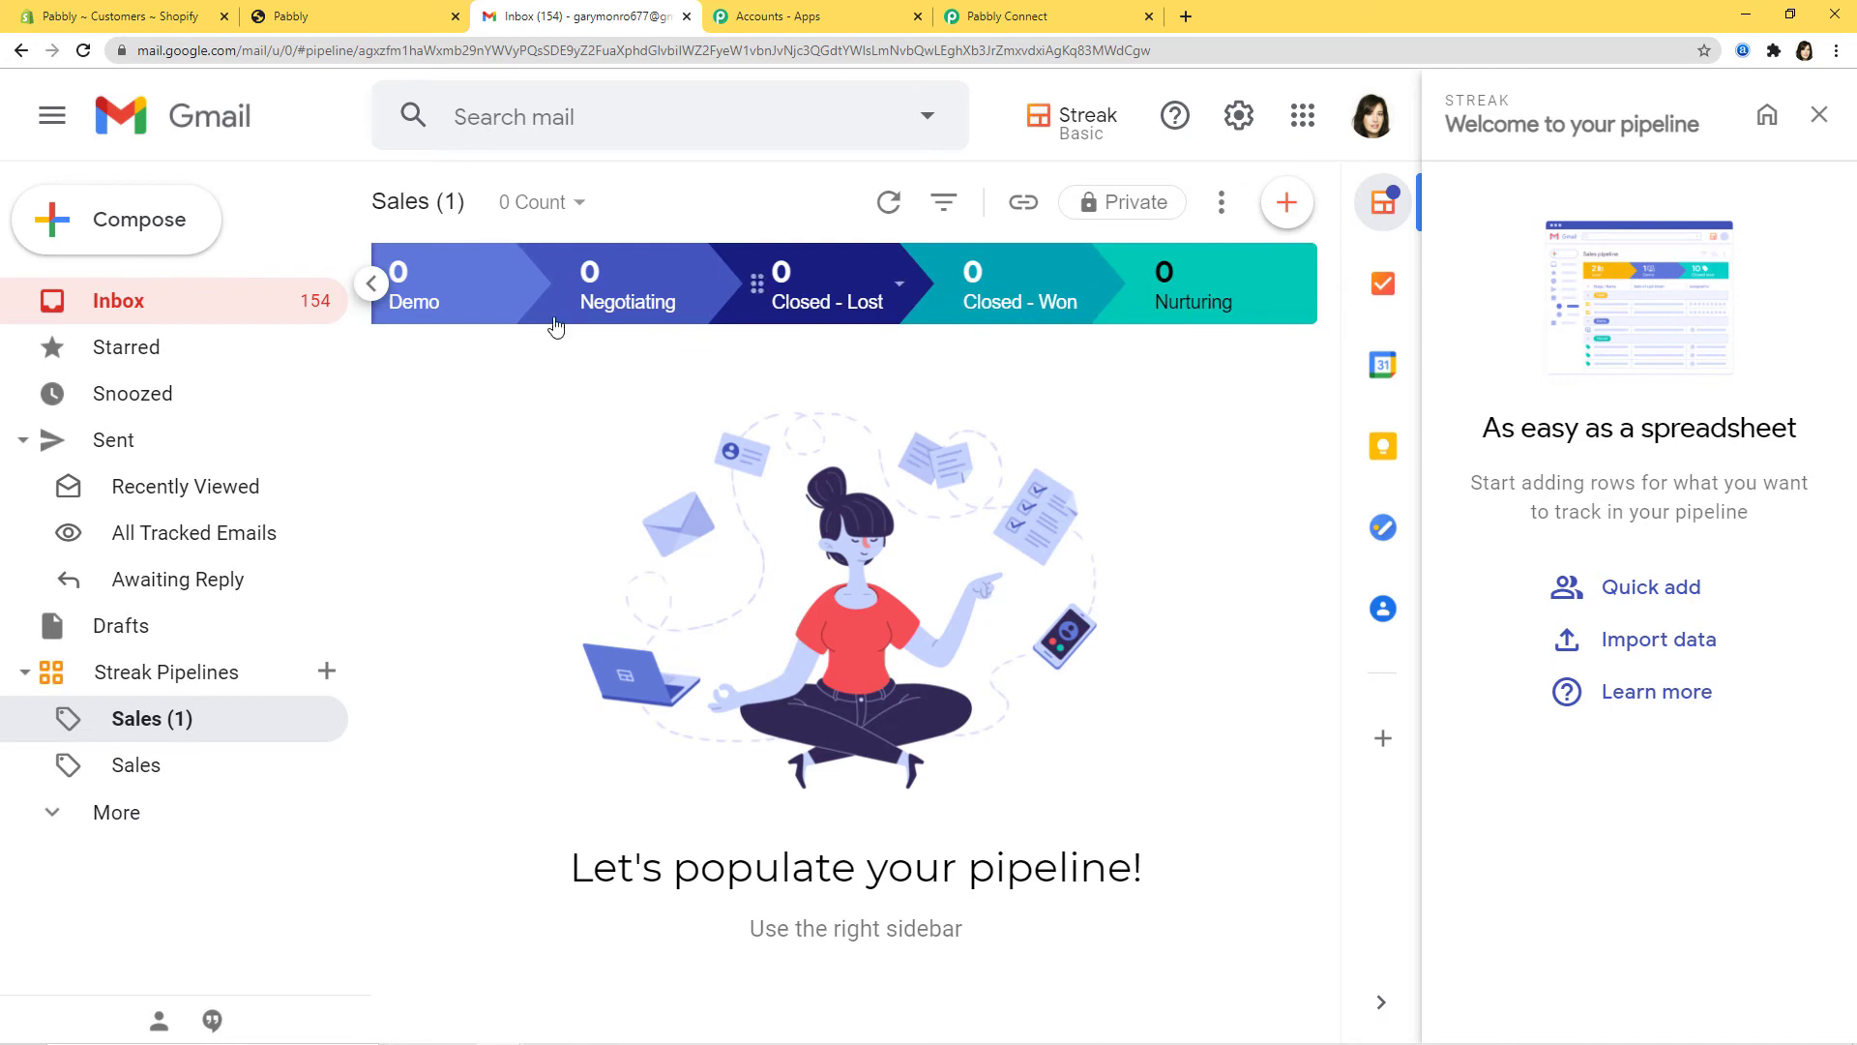
{"action": "left_click", "coordinate": [372, 284]}
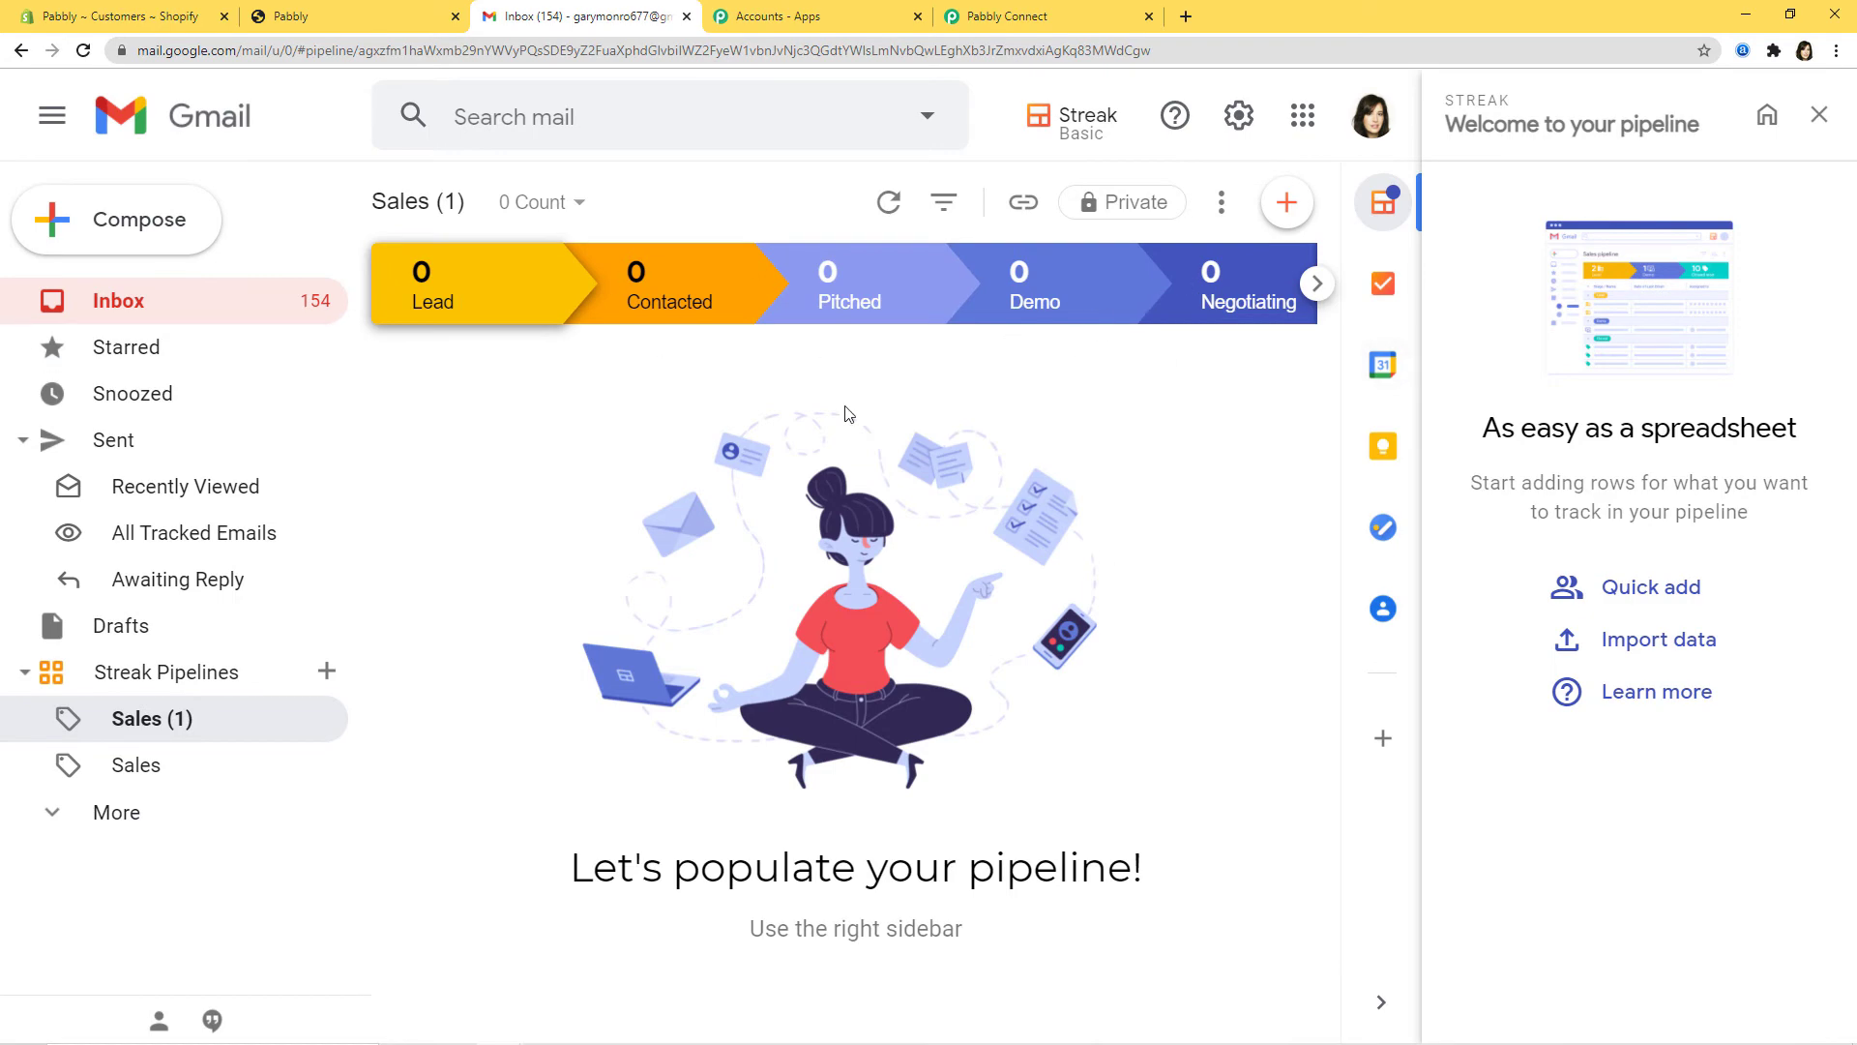
{"action": "left_click", "coordinate": [1030, 17]}
Step: Scroll through the Get All Stages response, noting keys up to Closed - Lost and Nurturing 5008
{"action": "scroll", "coordinate": [1121, 793], "scroll_direction": "down", "scroll_amount": 3}
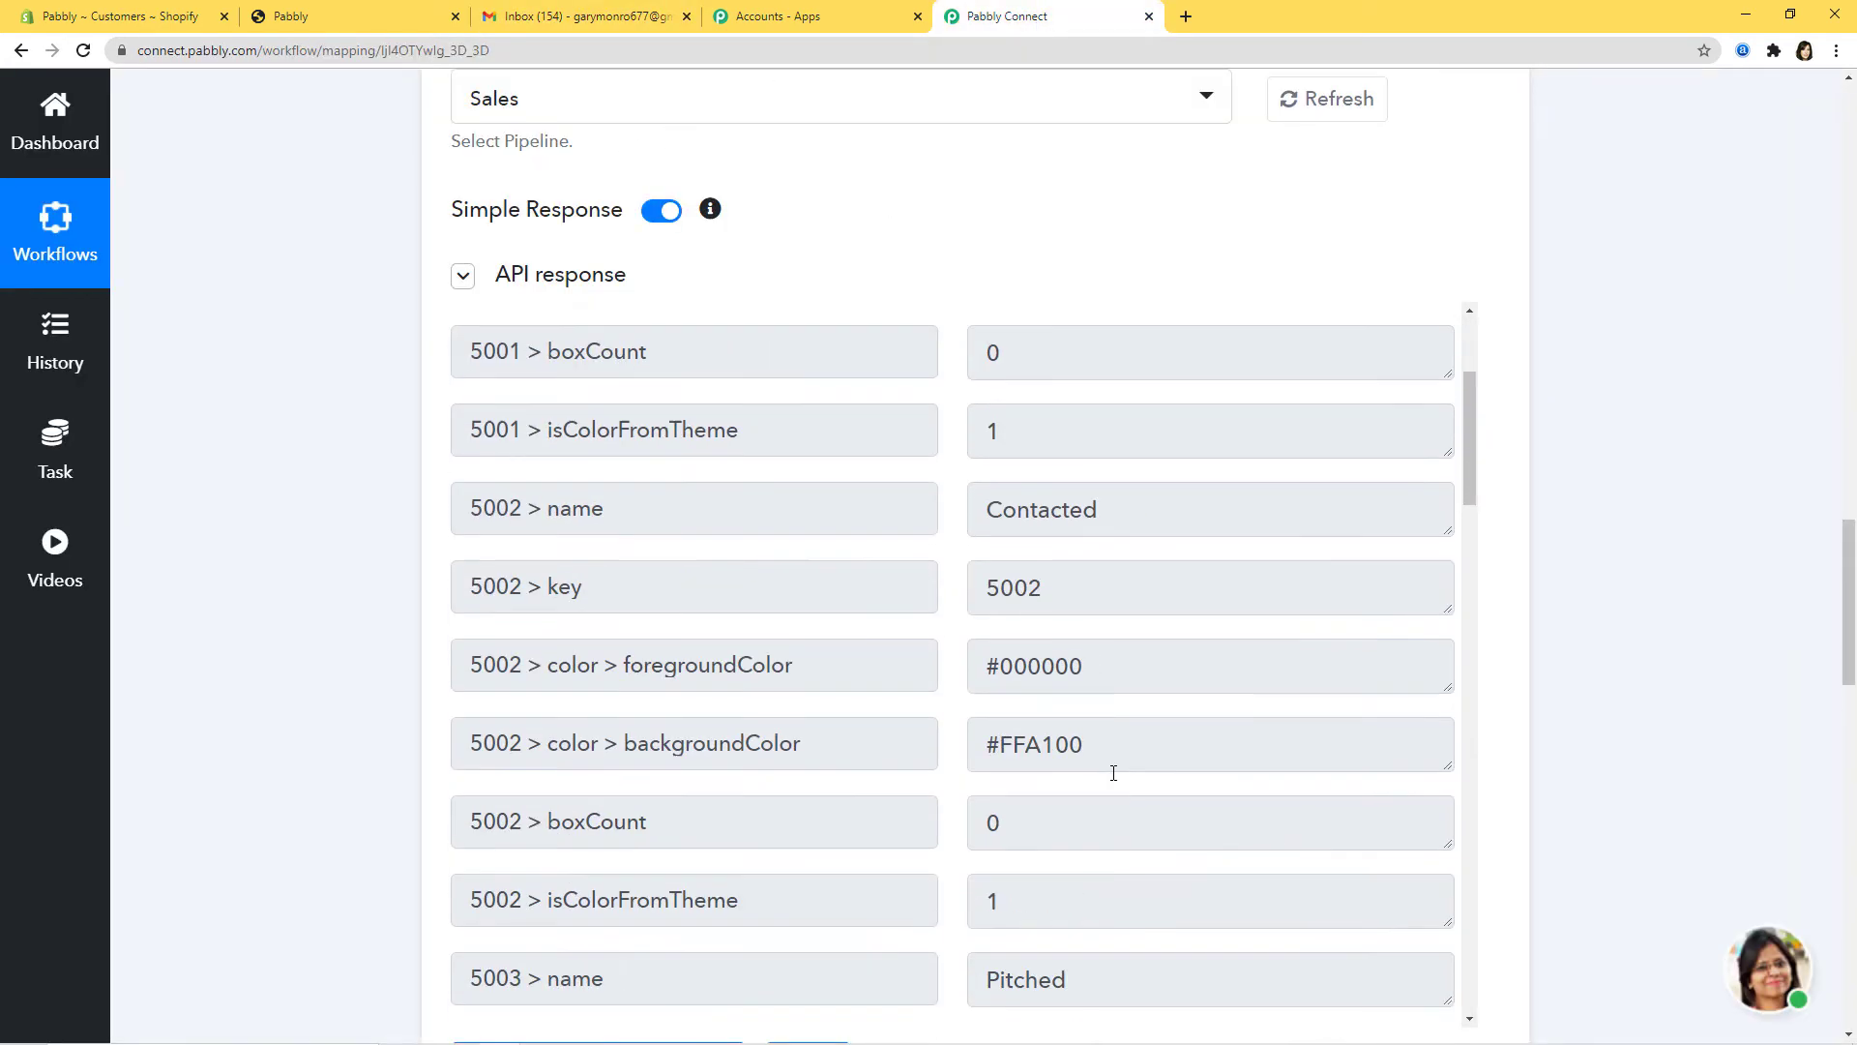
{"action": "scroll", "coordinate": [1113, 773], "scroll_direction": "up", "scroll_amount": 3}
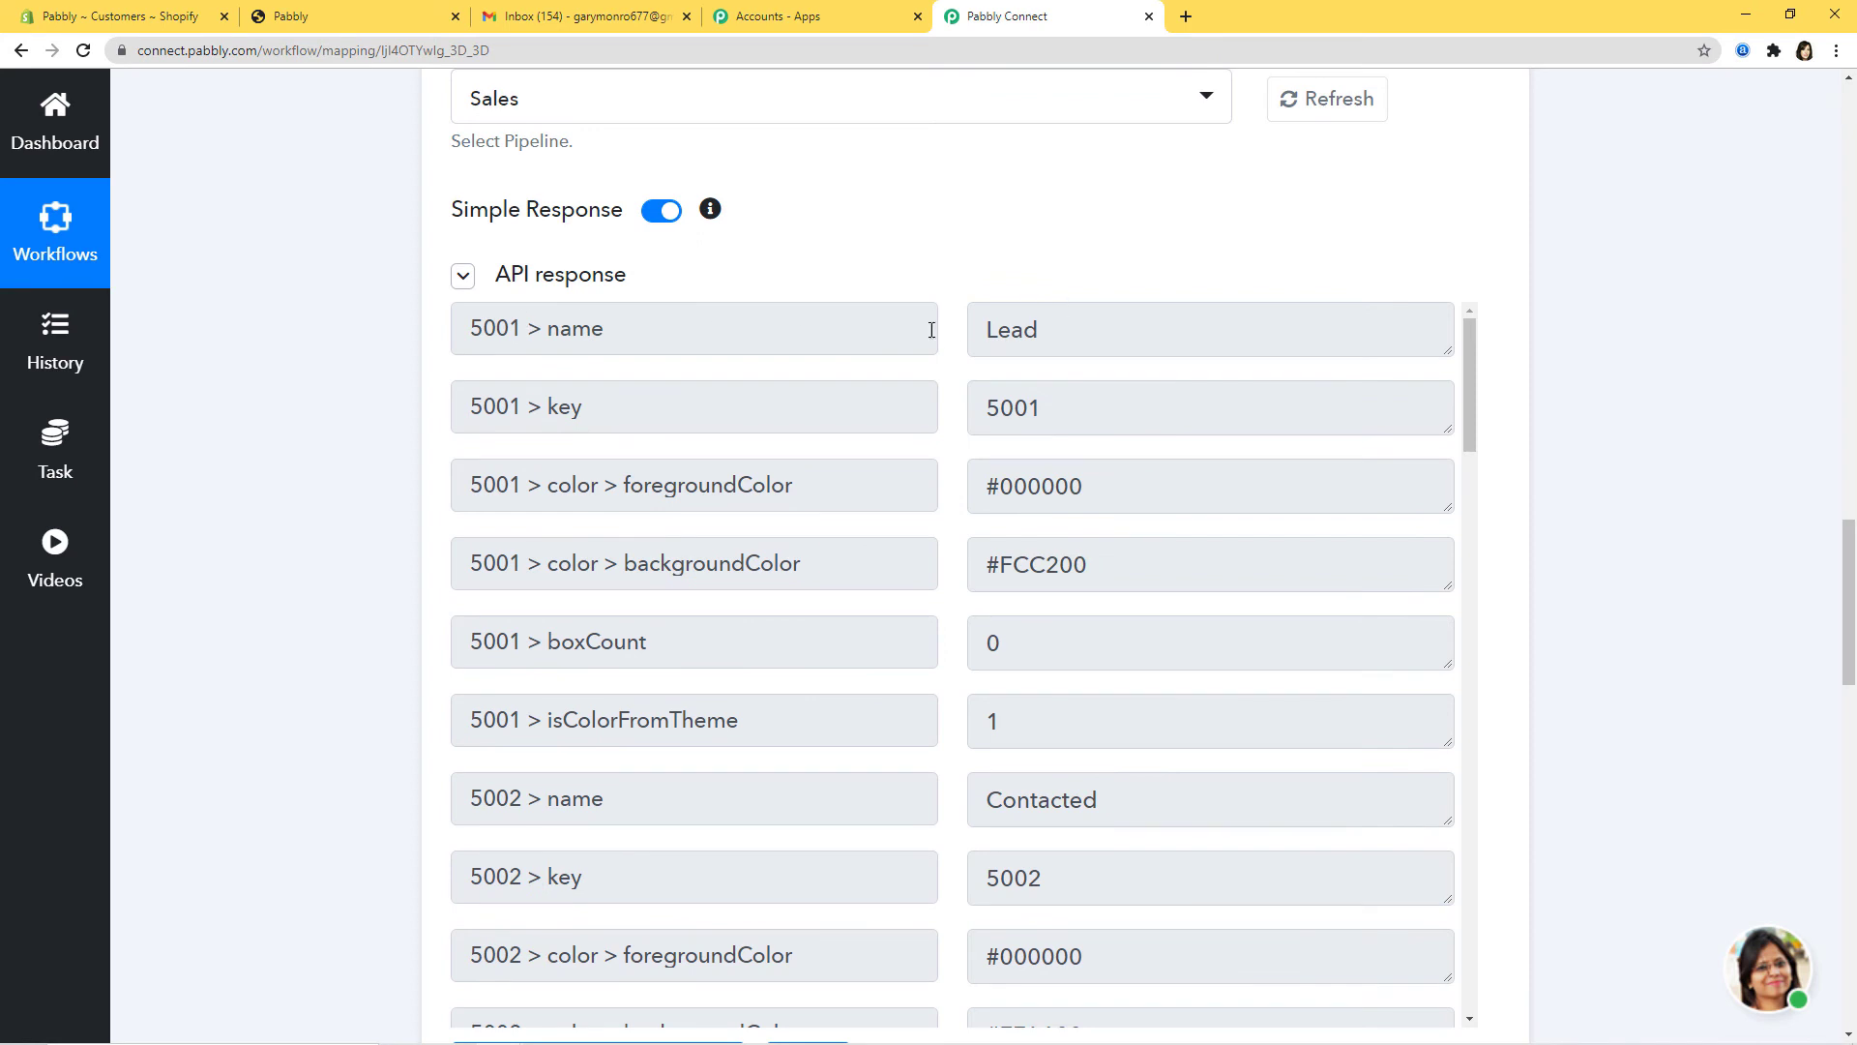
{"action": "scroll", "coordinate": [1173, 514], "scroll_direction": "down", "scroll_amount": 4}
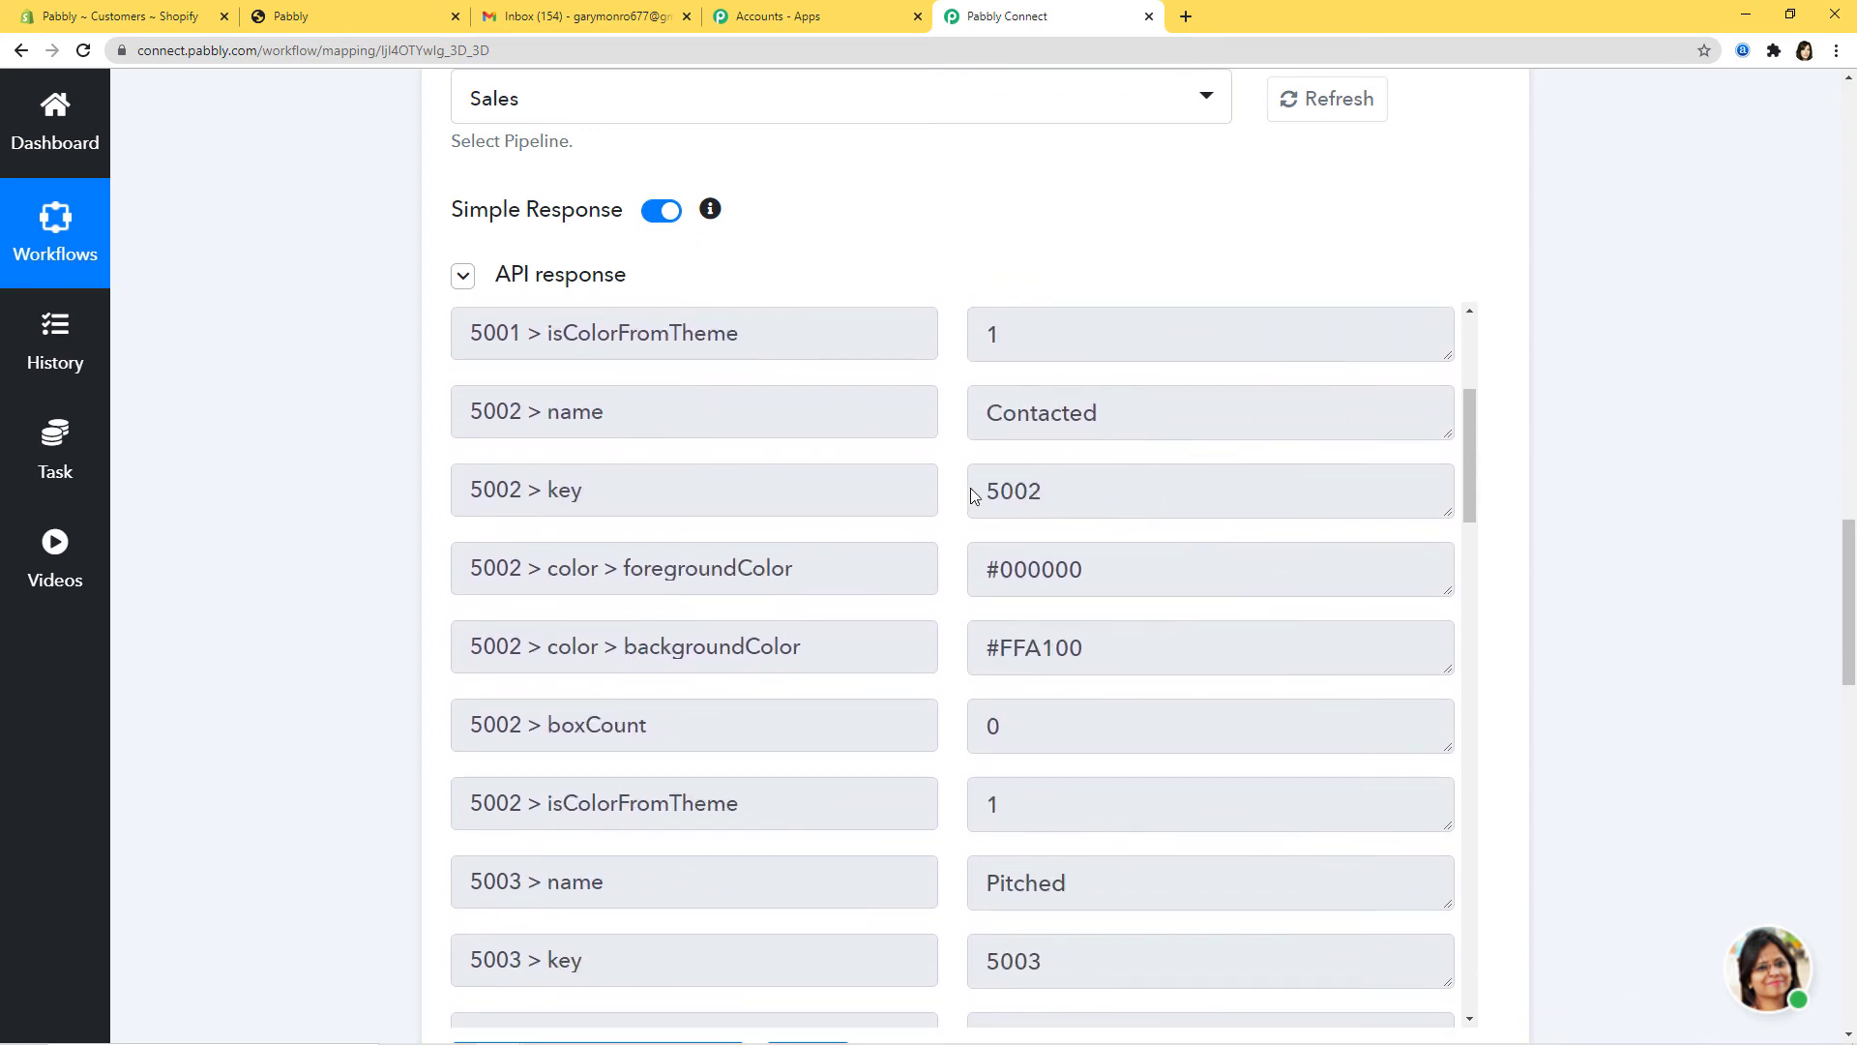
{"action": "scroll", "coordinate": [1141, 542], "scroll_direction": "down", "scroll_amount": 6}
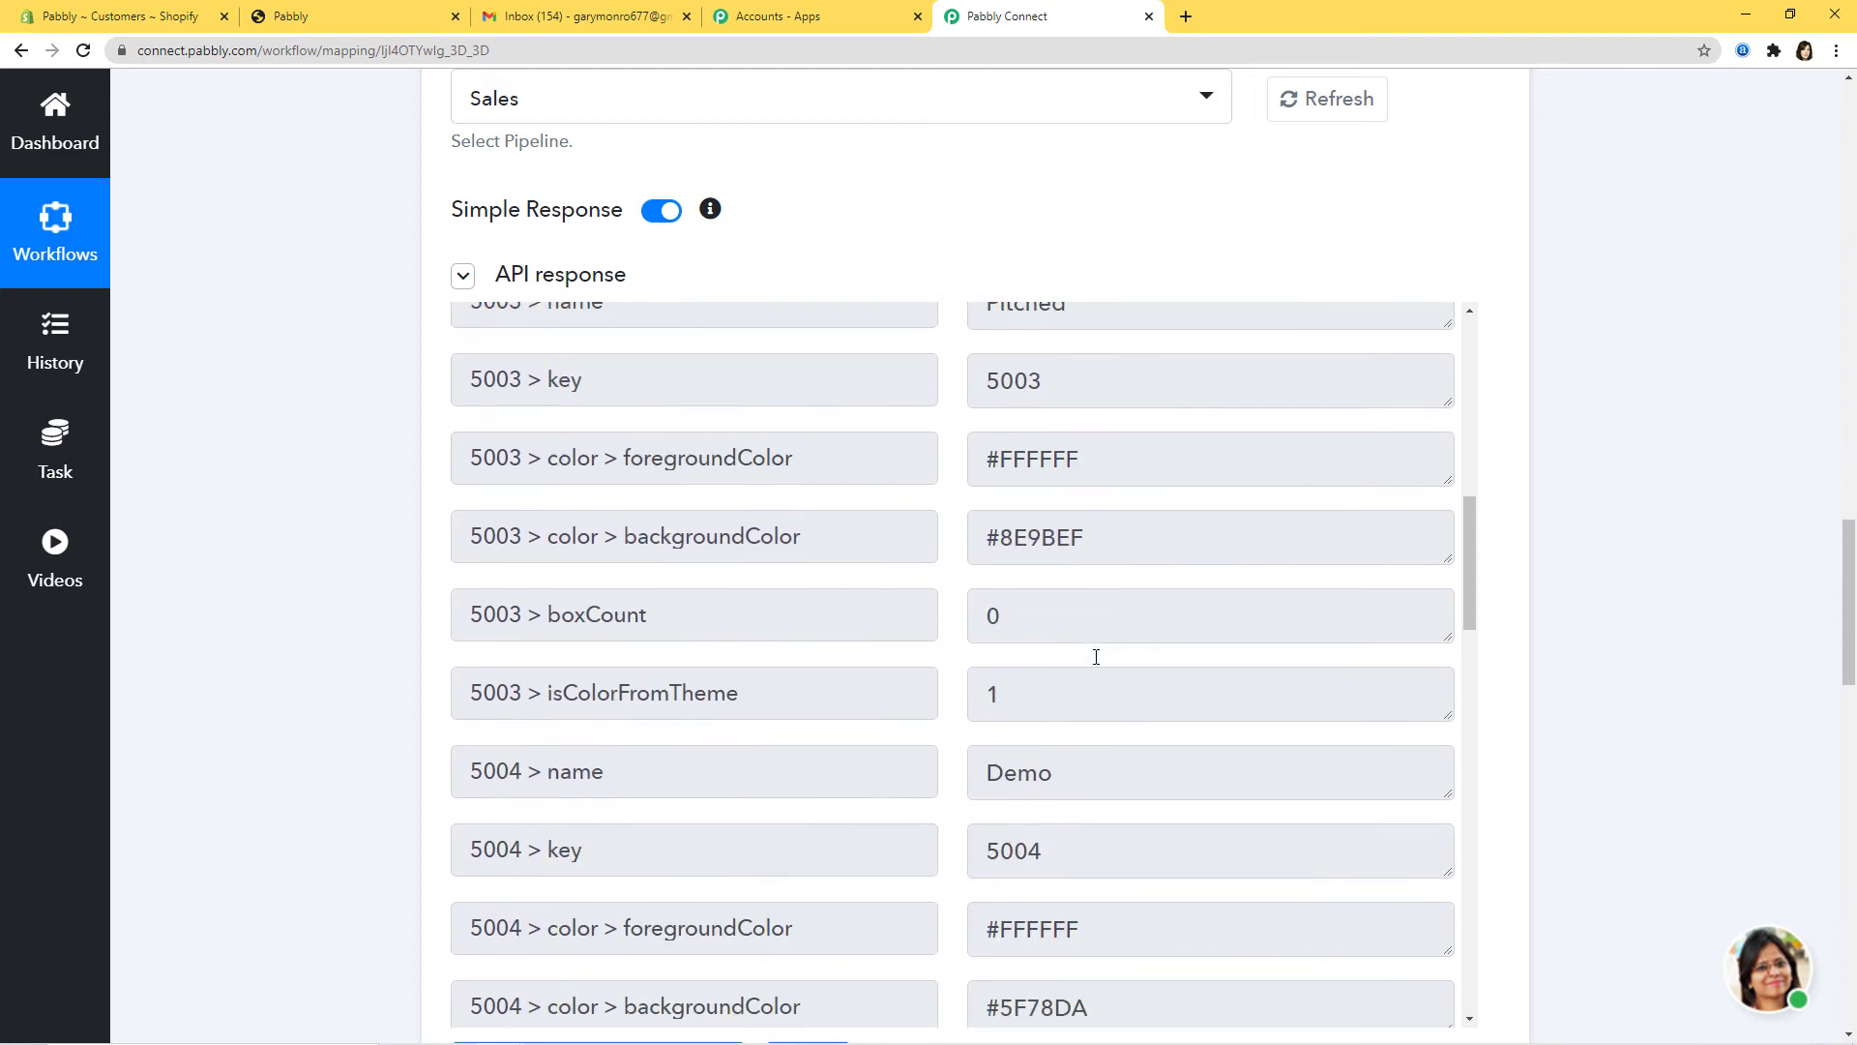
{"action": "scroll", "coordinate": [1096, 657], "scroll_direction": "down", "scroll_amount": 2}
{"action": "scroll", "coordinate": [1220, 727], "scroll_direction": "down", "scroll_amount": 5}
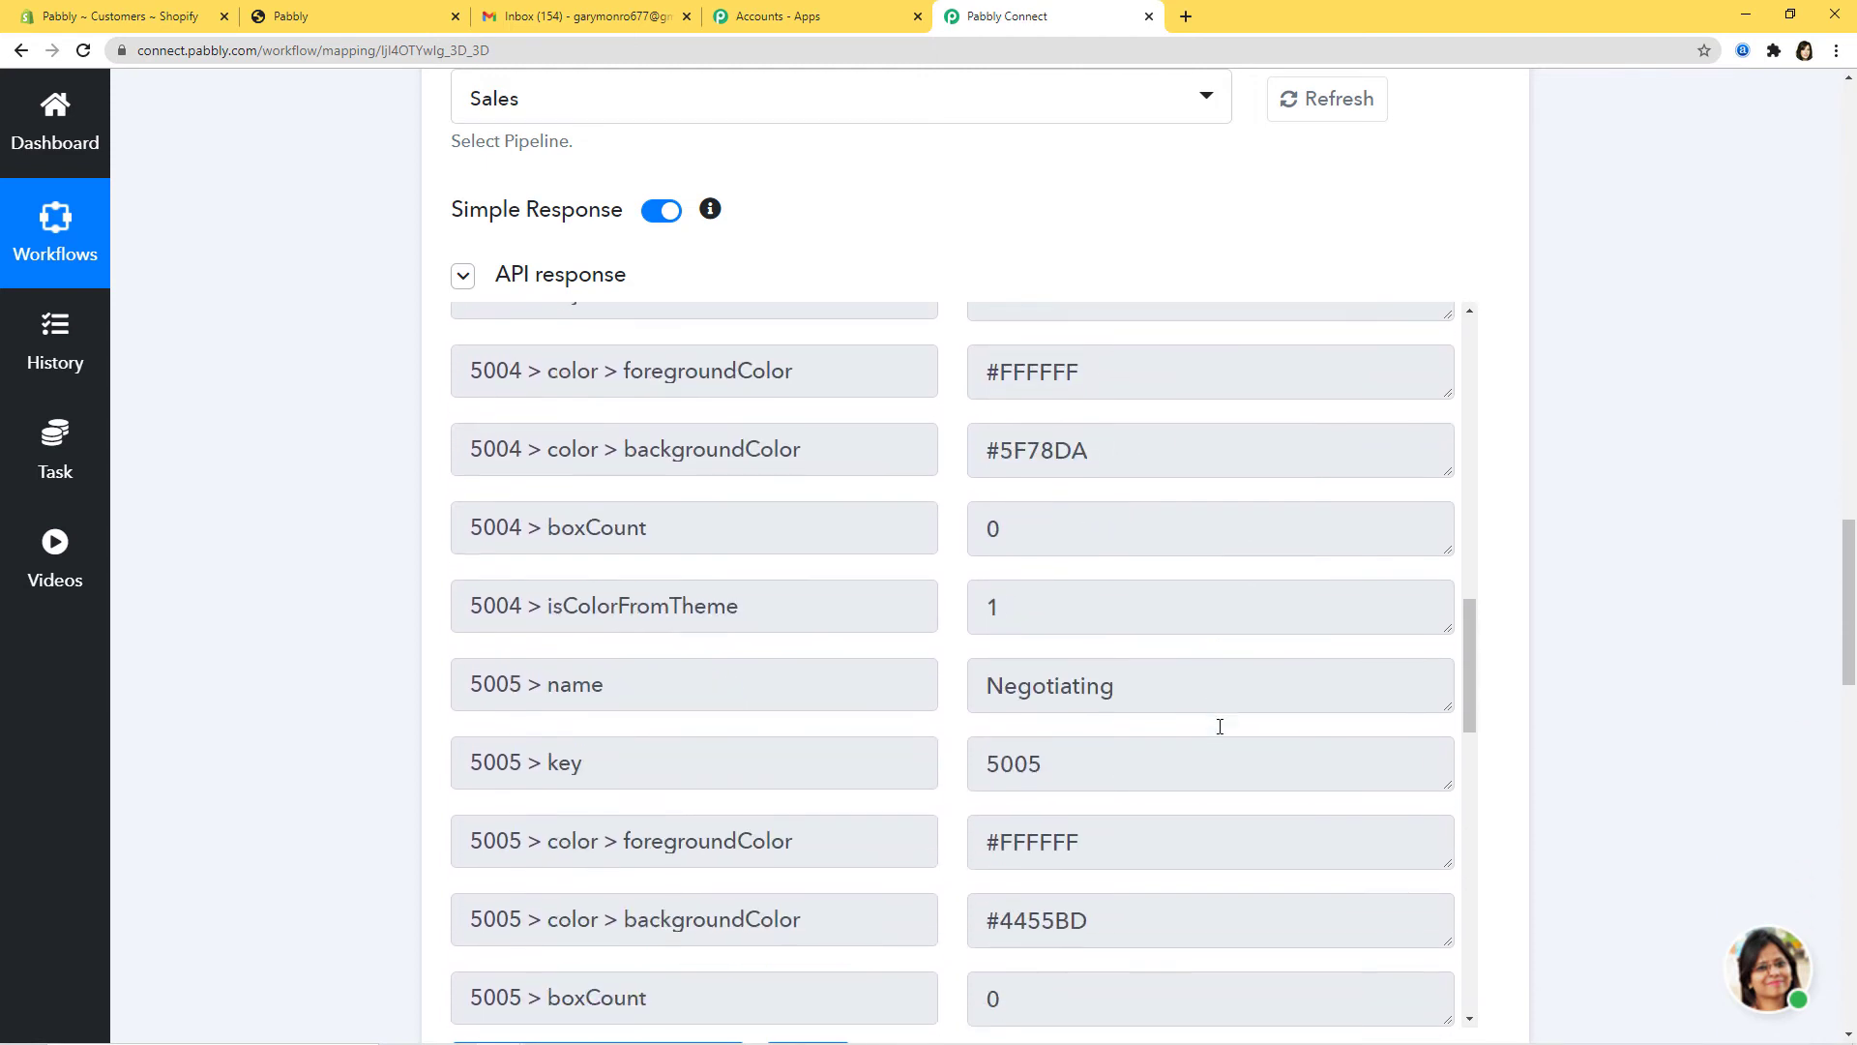
{"action": "left_click_drag", "start_coordinate": [1000, 648], "coordinate": [1070, 647]}
{"action": "scroll", "coordinate": [1188, 653], "scroll_direction": "down", "scroll_amount": 3}
{"action": "scroll", "coordinate": [1188, 653], "scroll_direction": "down", "scroll_amount": 3}
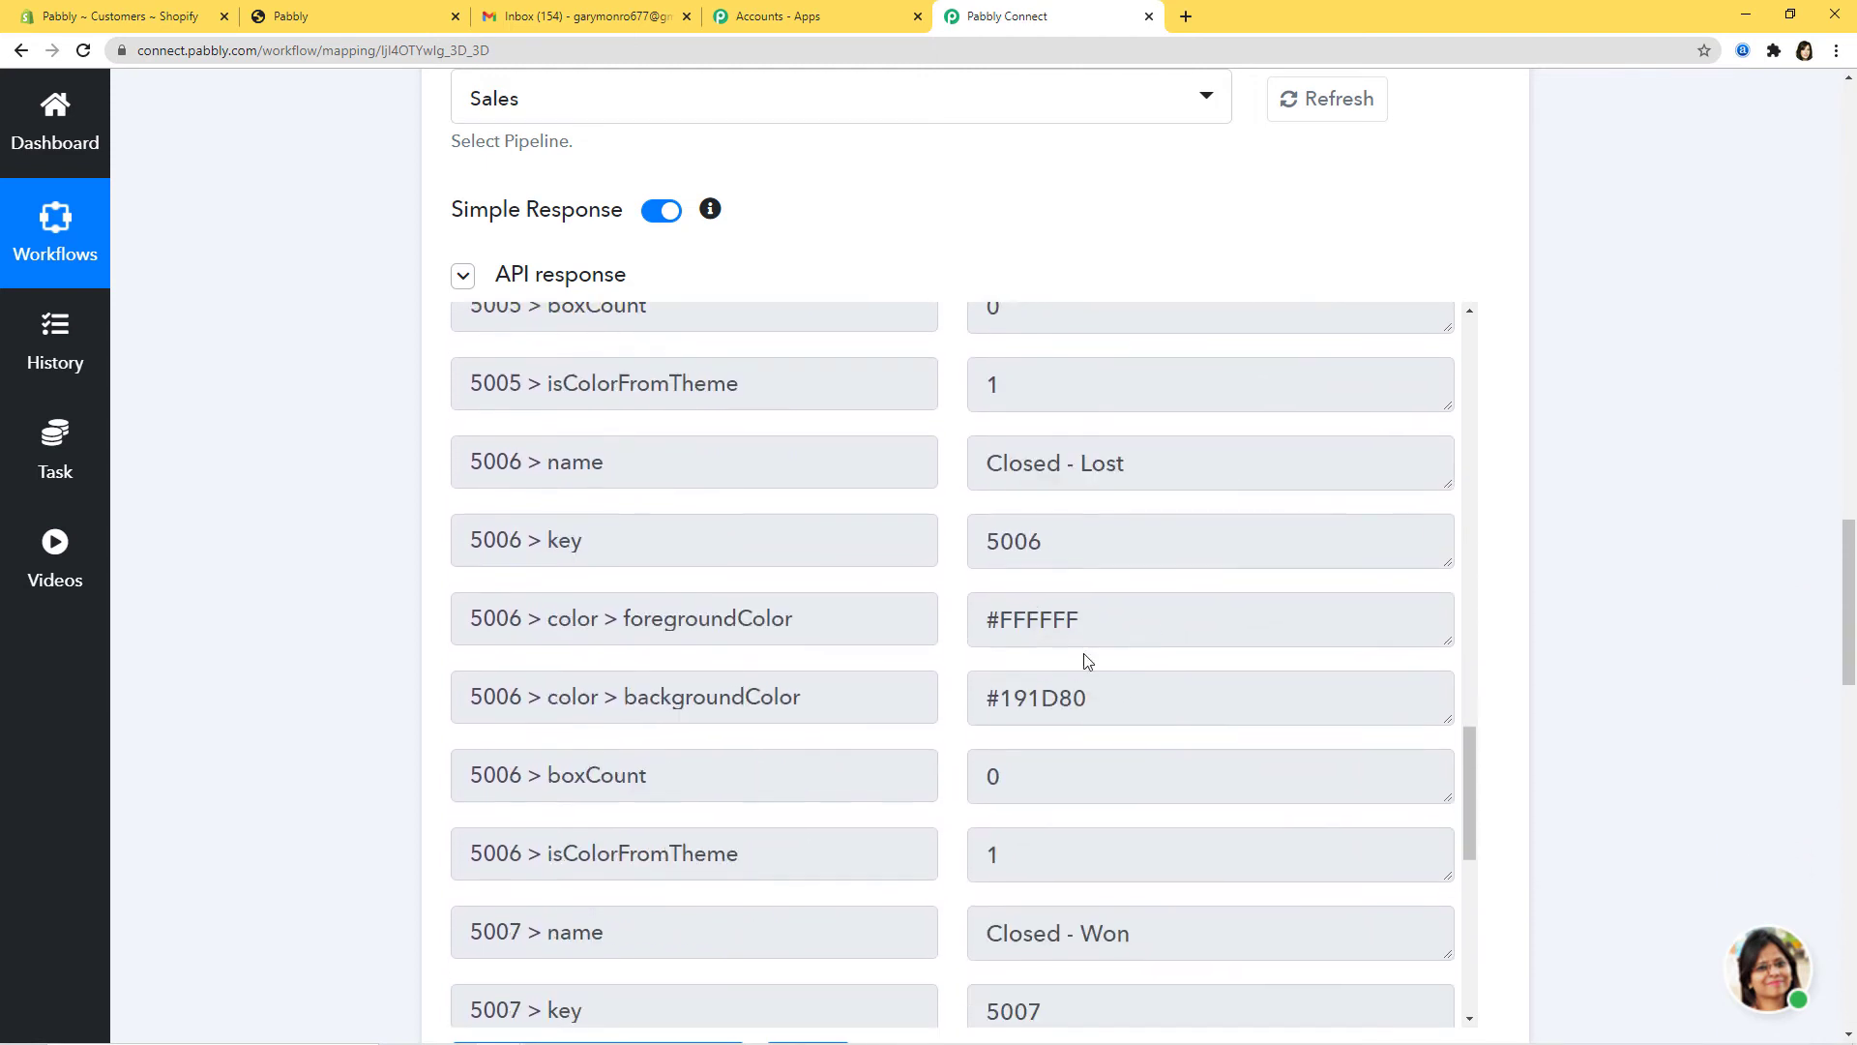
{"action": "left_click", "coordinate": [978, 534]}
{"action": "scroll", "coordinate": [1135, 578], "scroll_direction": "down", "scroll_amount": 2}
{"action": "scroll", "coordinate": [1132, 702], "scroll_direction": "down", "scroll_amount": 2}
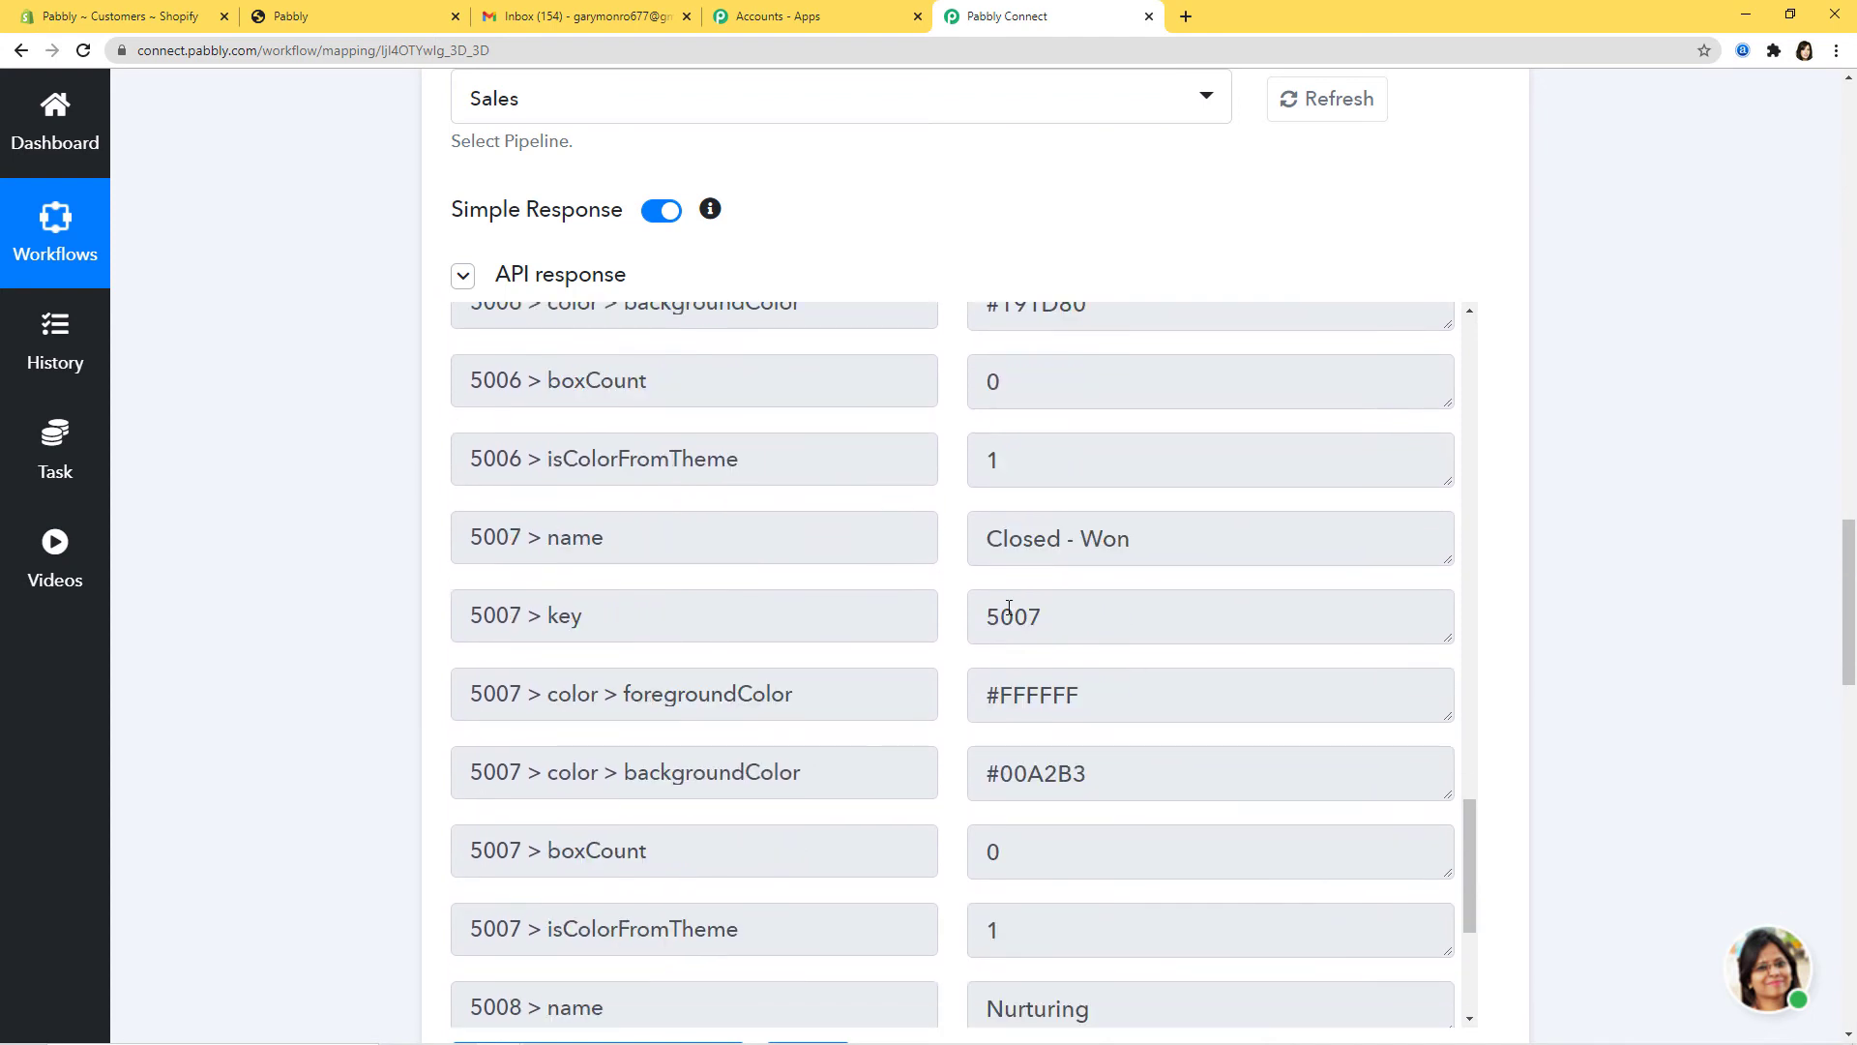
{"action": "scroll", "coordinate": [1248, 716], "scroll_direction": "down", "scroll_amount": 4}
{"action": "left_click_drag", "start_coordinate": [991, 705], "coordinate": [1072, 705]}
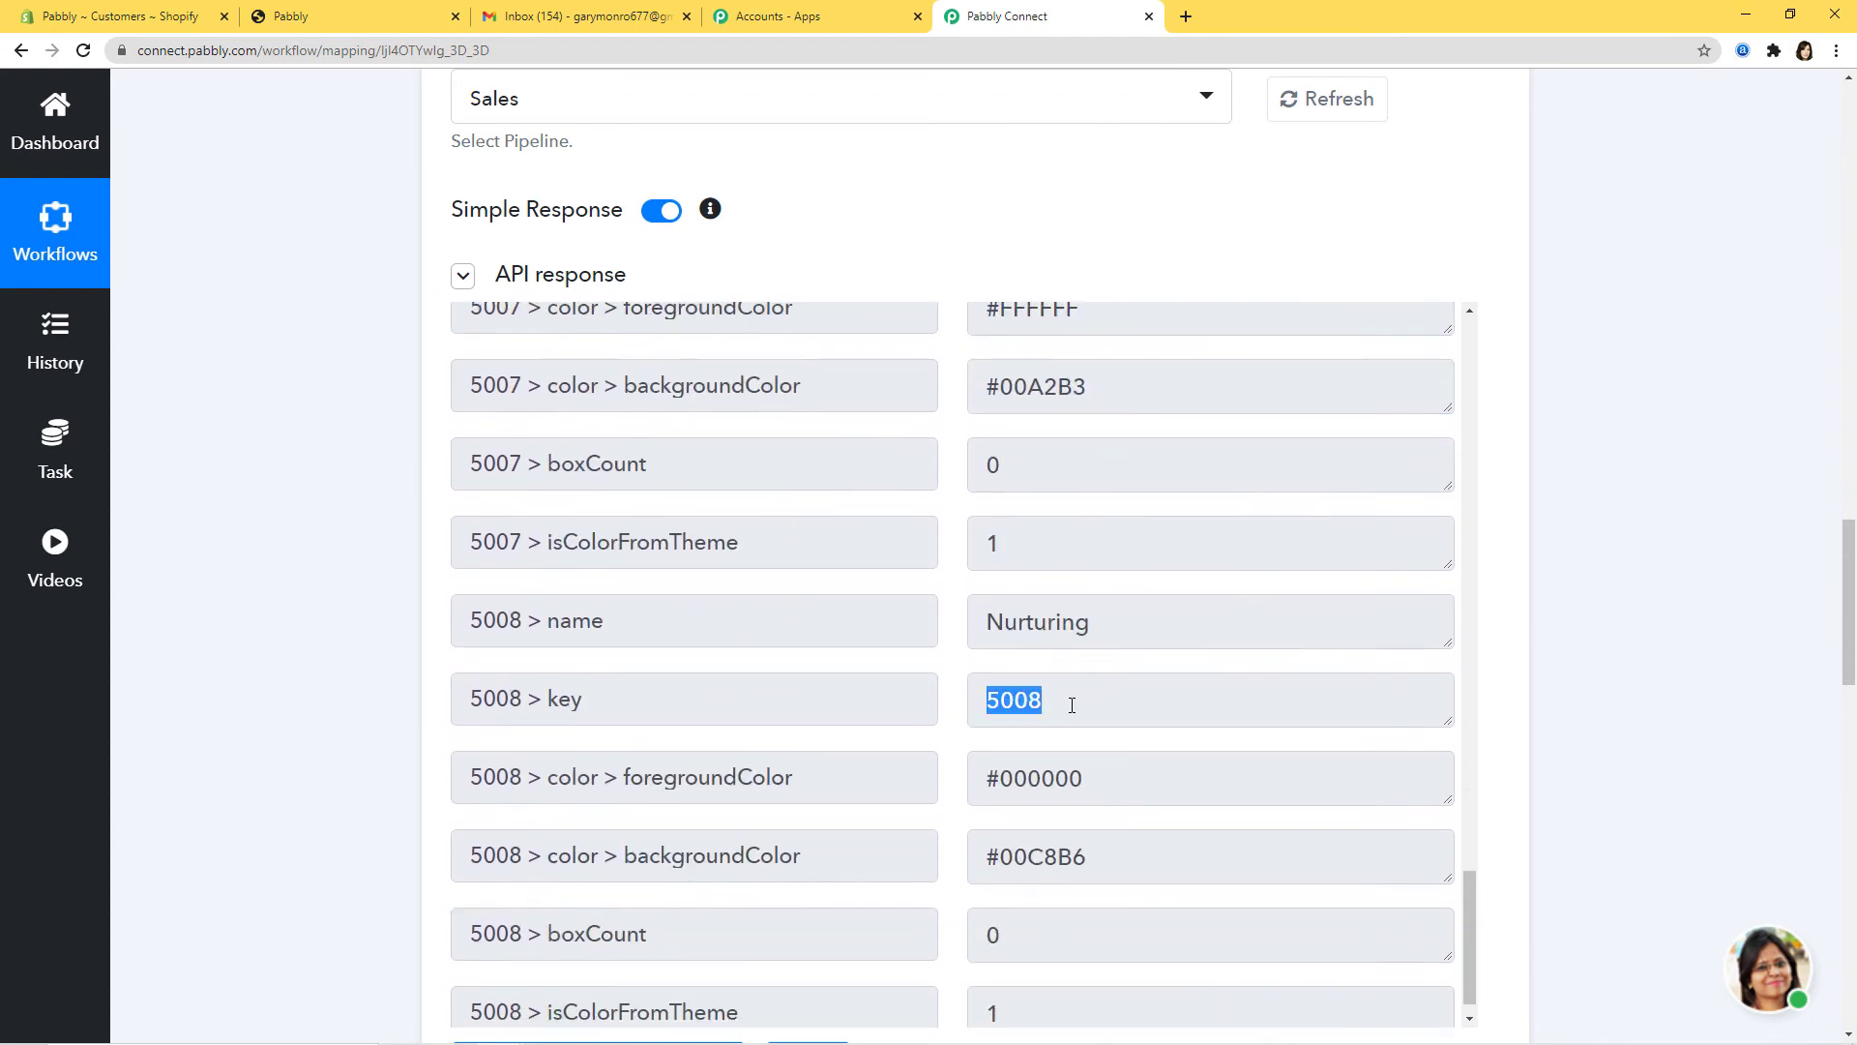
{"action": "left_click", "coordinate": [1510, 717]}
Step: Compare against the Streak pipeline and pick out Contacted's stage key 5002 in the response
{"action": "left_click", "coordinate": [566, 21]}
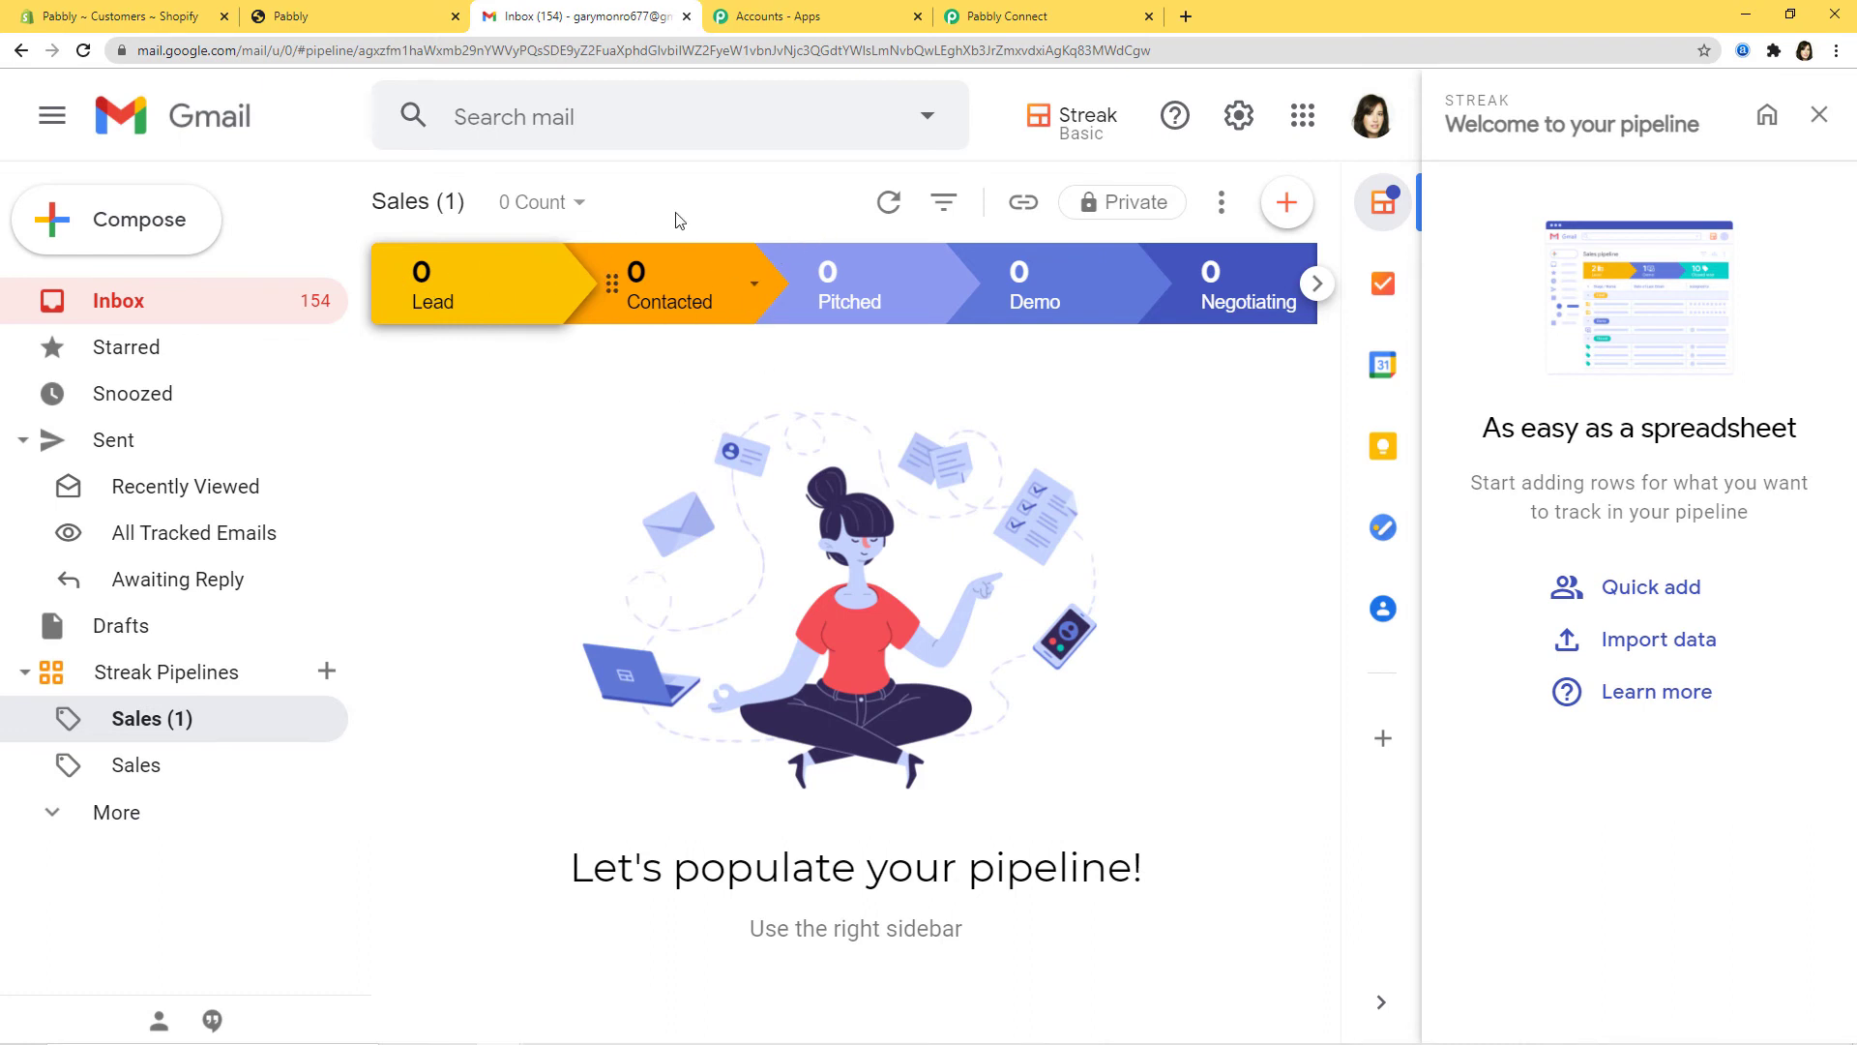
{"action": "left_click", "coordinate": [1038, 14]}
{"action": "scroll", "coordinate": [1192, 812], "scroll_direction": "up", "scroll_amount": 4}
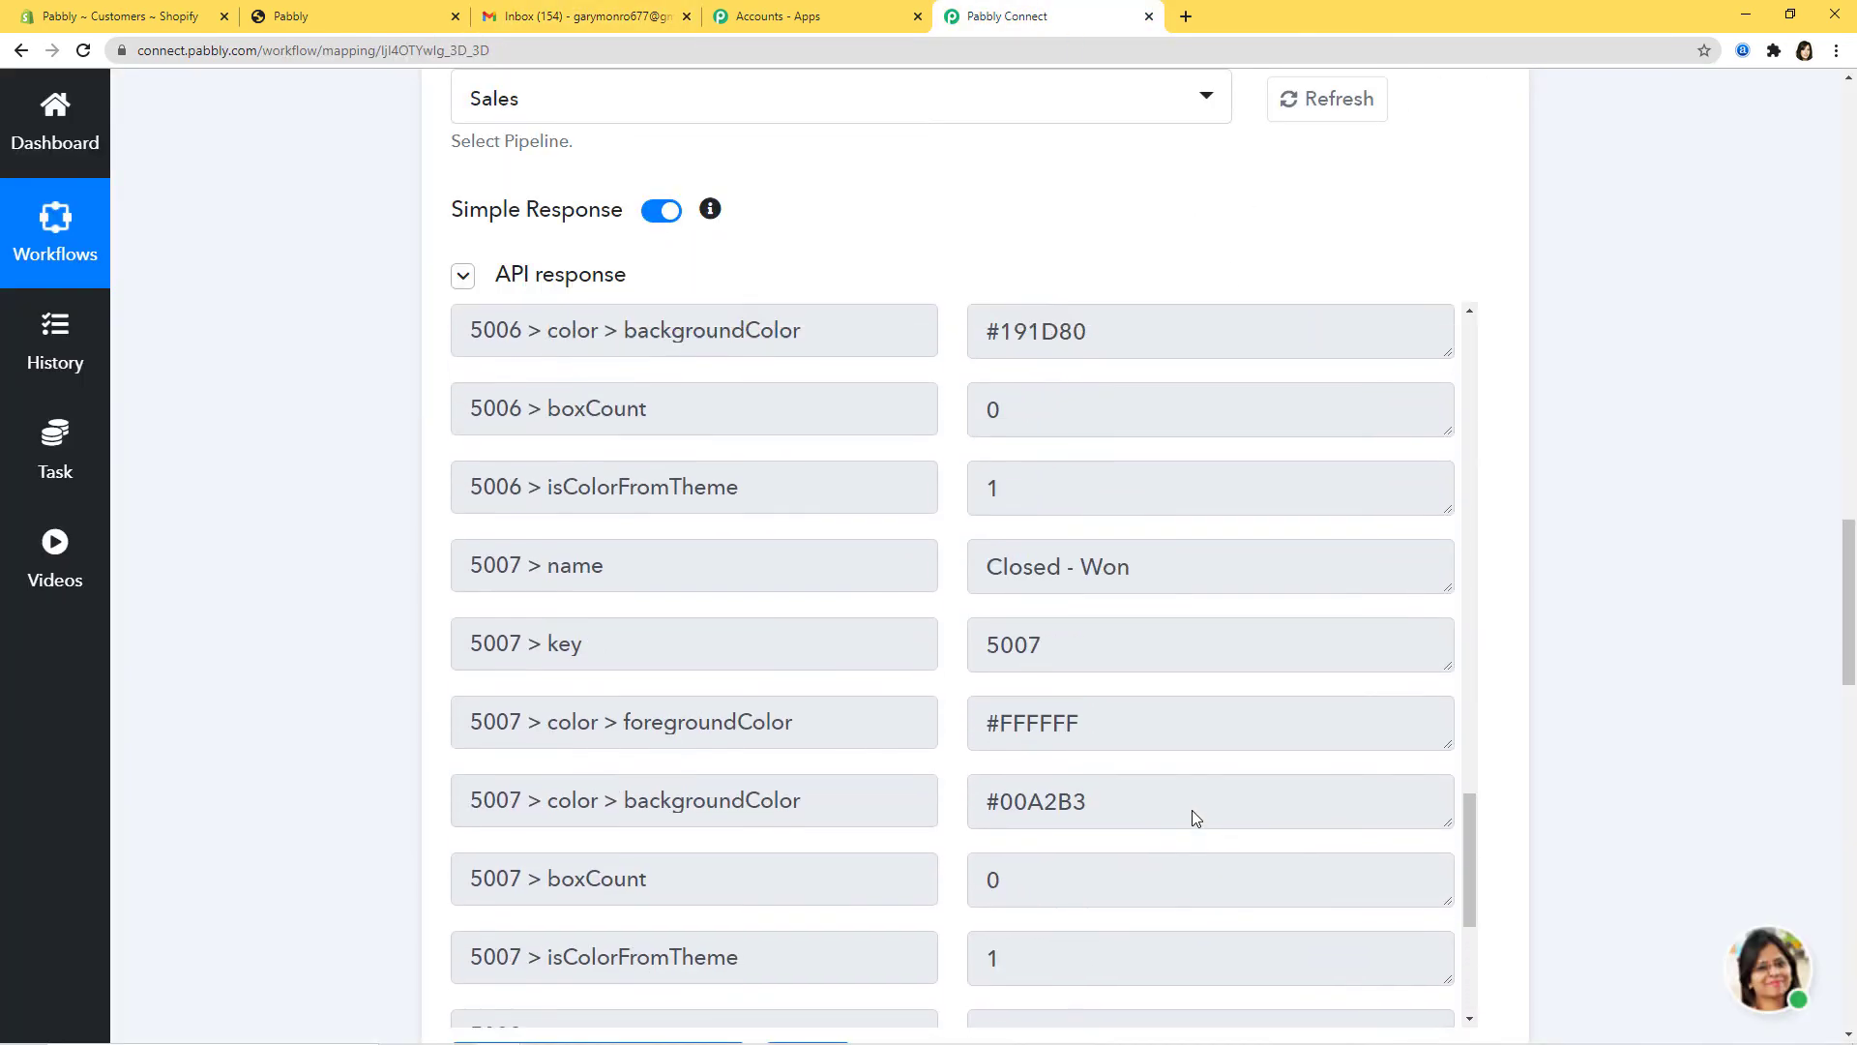
{"action": "scroll", "coordinate": [1193, 811], "scroll_direction": "up", "scroll_amount": 15}
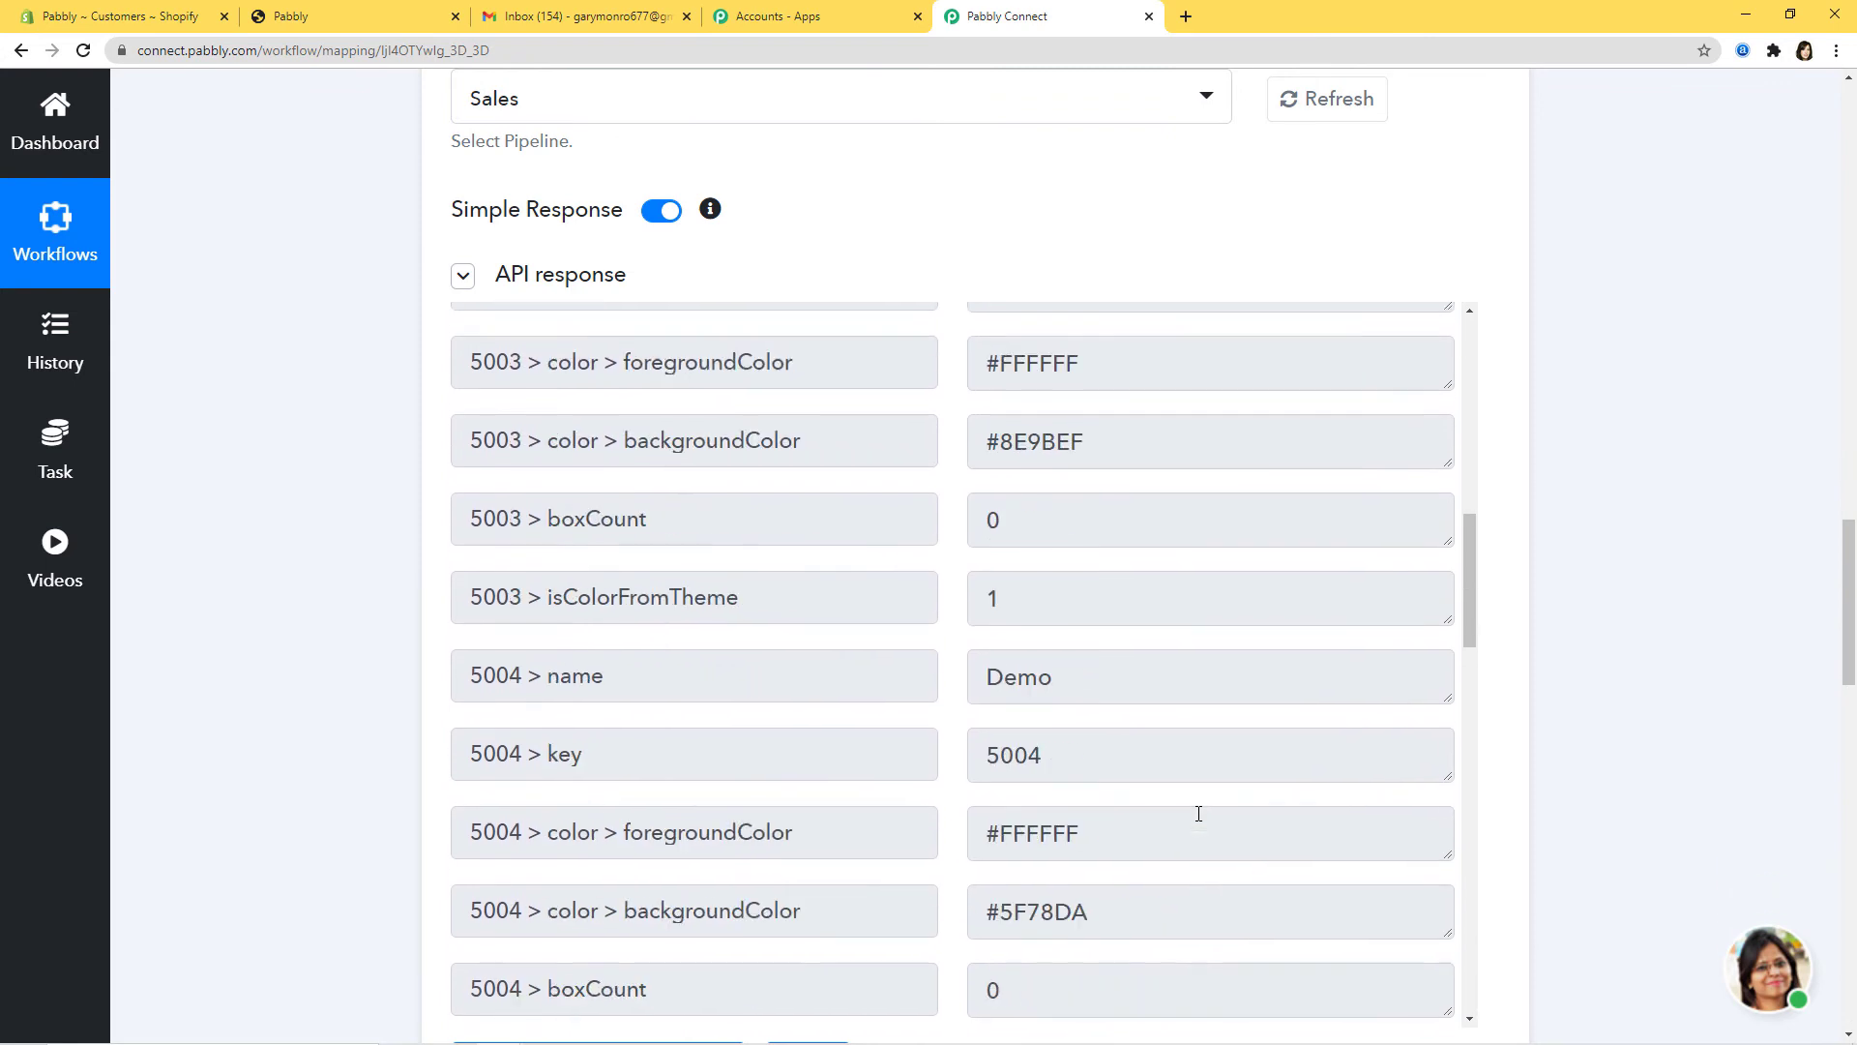
{"action": "scroll", "coordinate": [1200, 814], "scroll_direction": "up", "scroll_amount": 10}
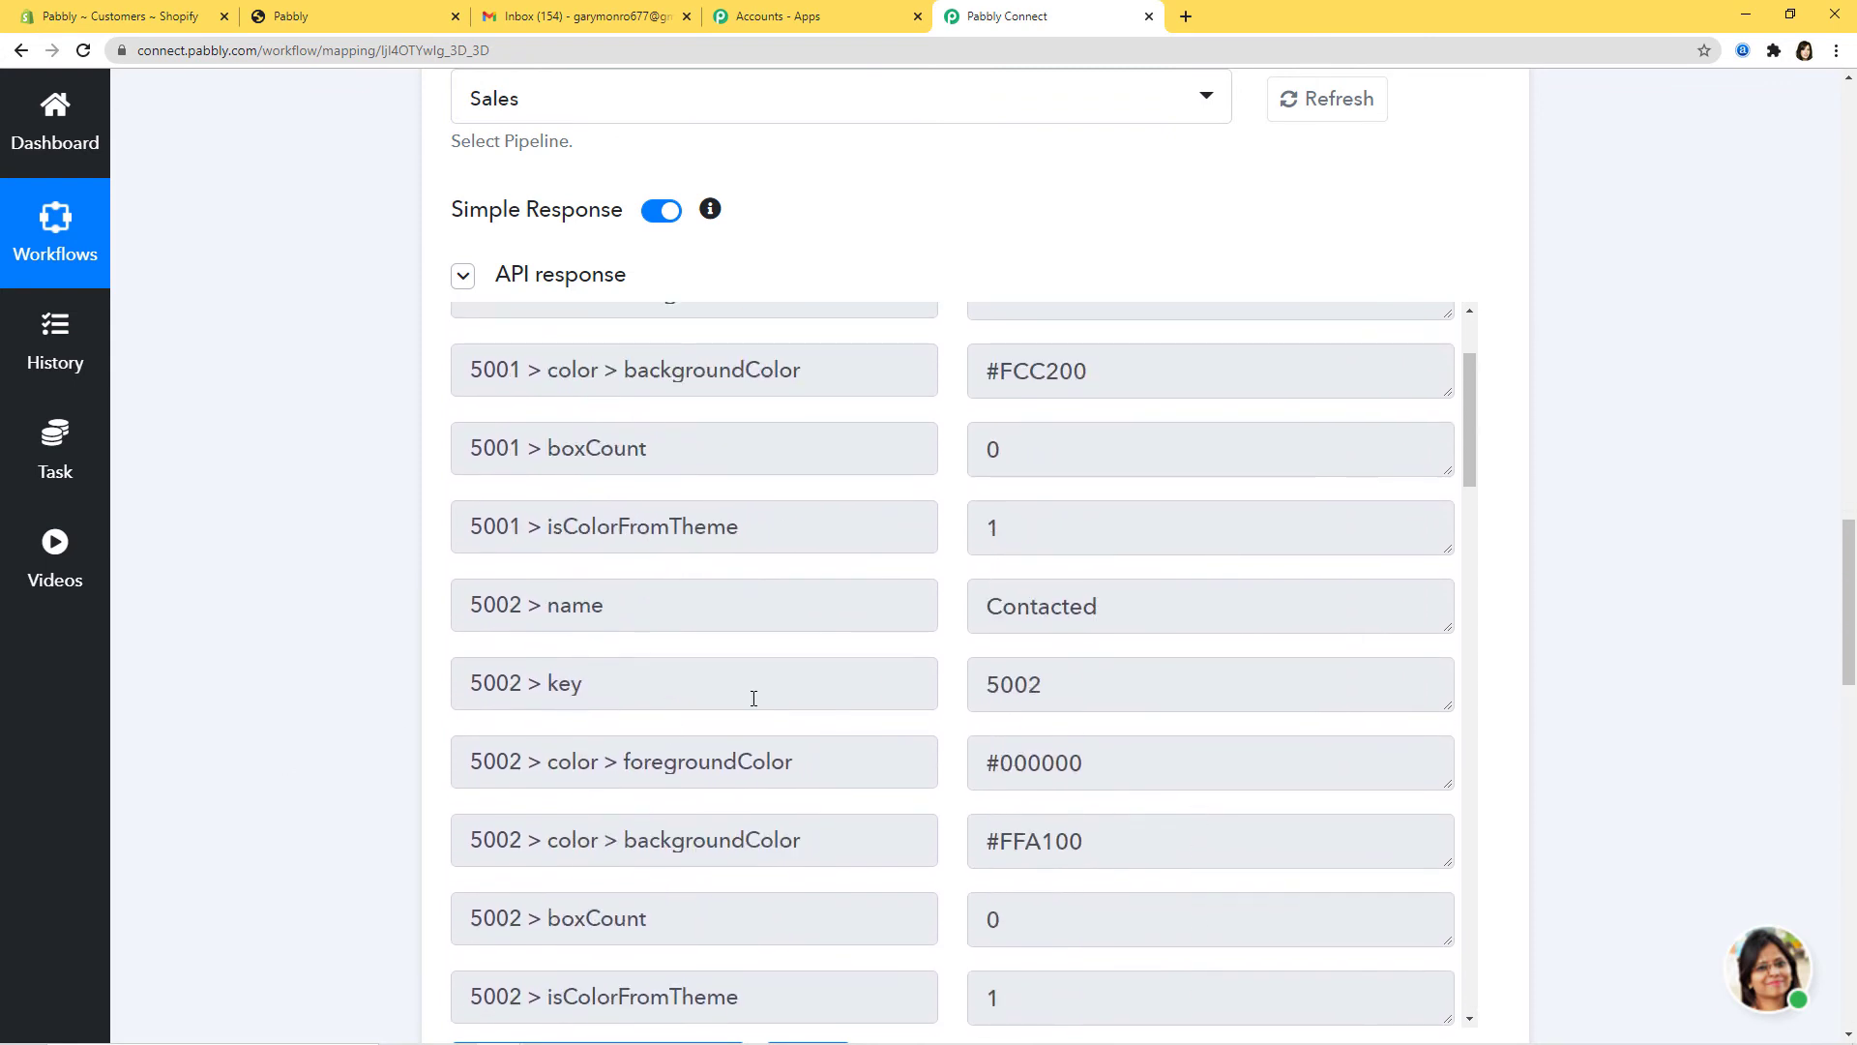
{"action": "left_click_drag", "start_coordinate": [996, 609], "coordinate": [1104, 609]}
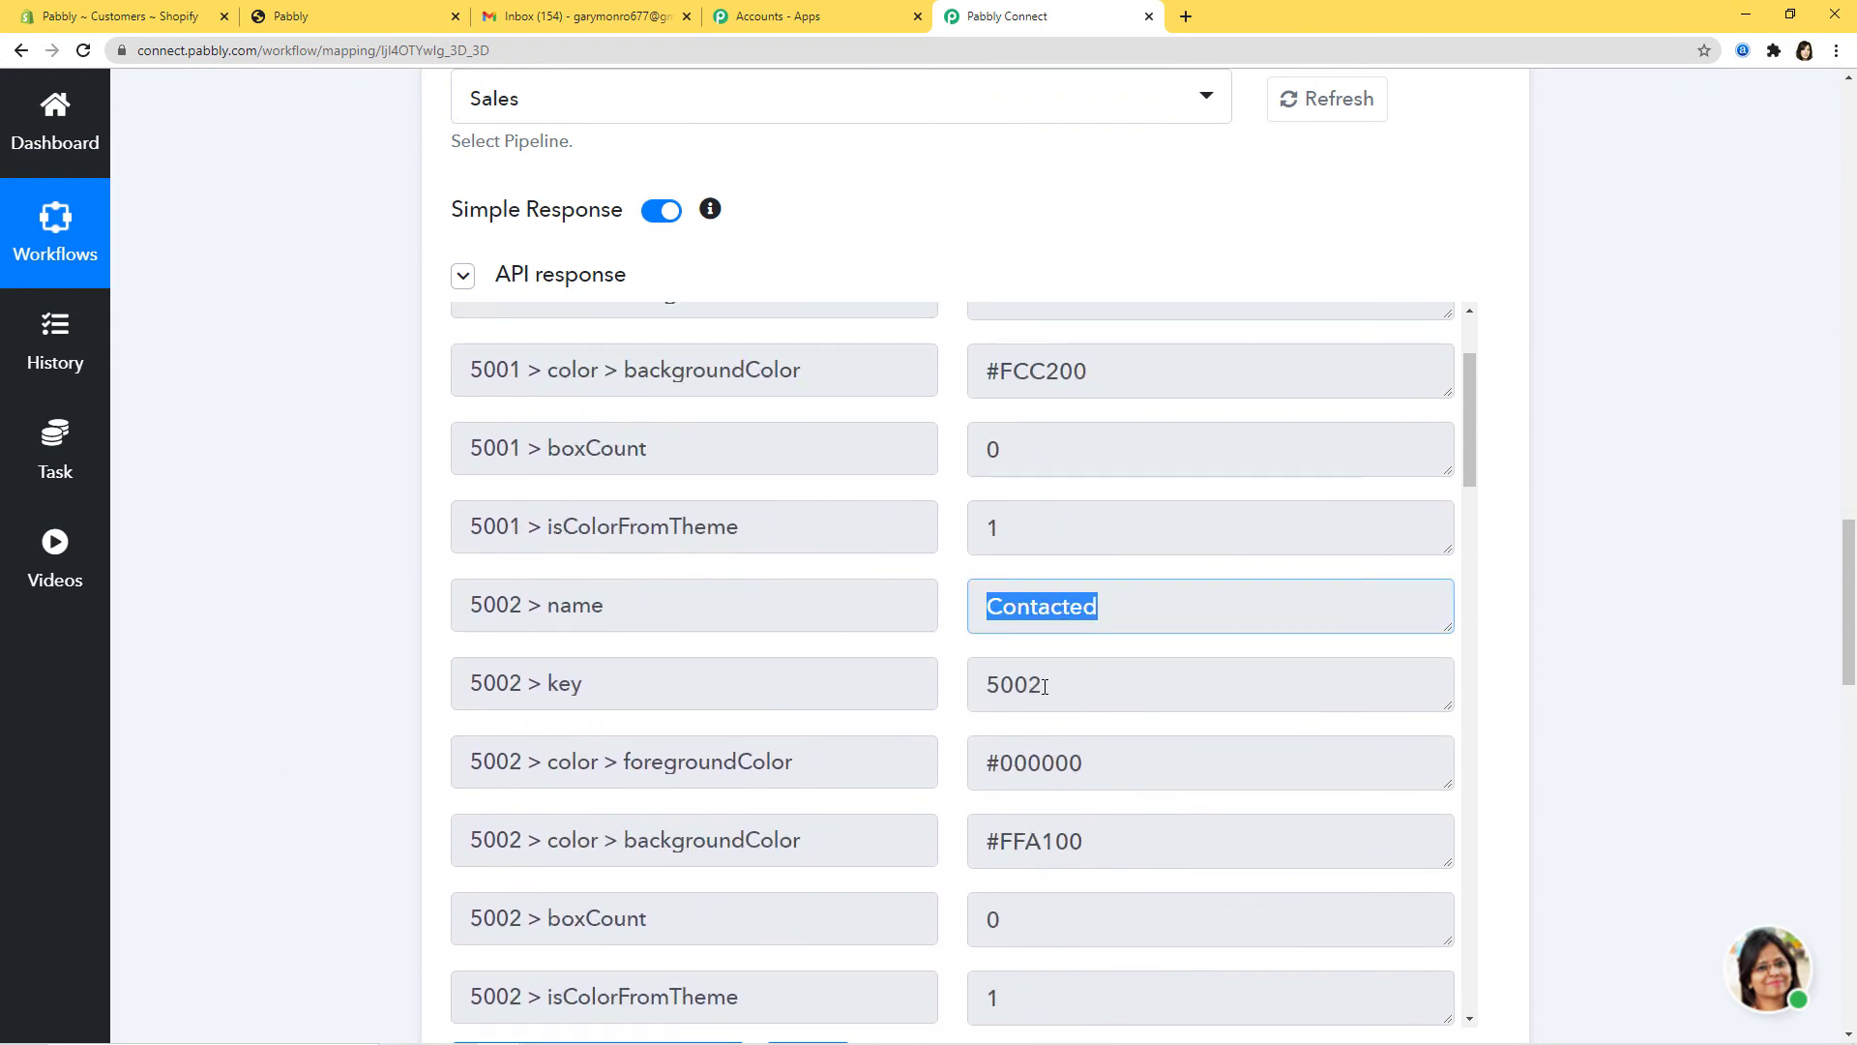
{"action": "left_click_drag", "start_coordinate": [985, 684], "coordinate": [1056, 684]}
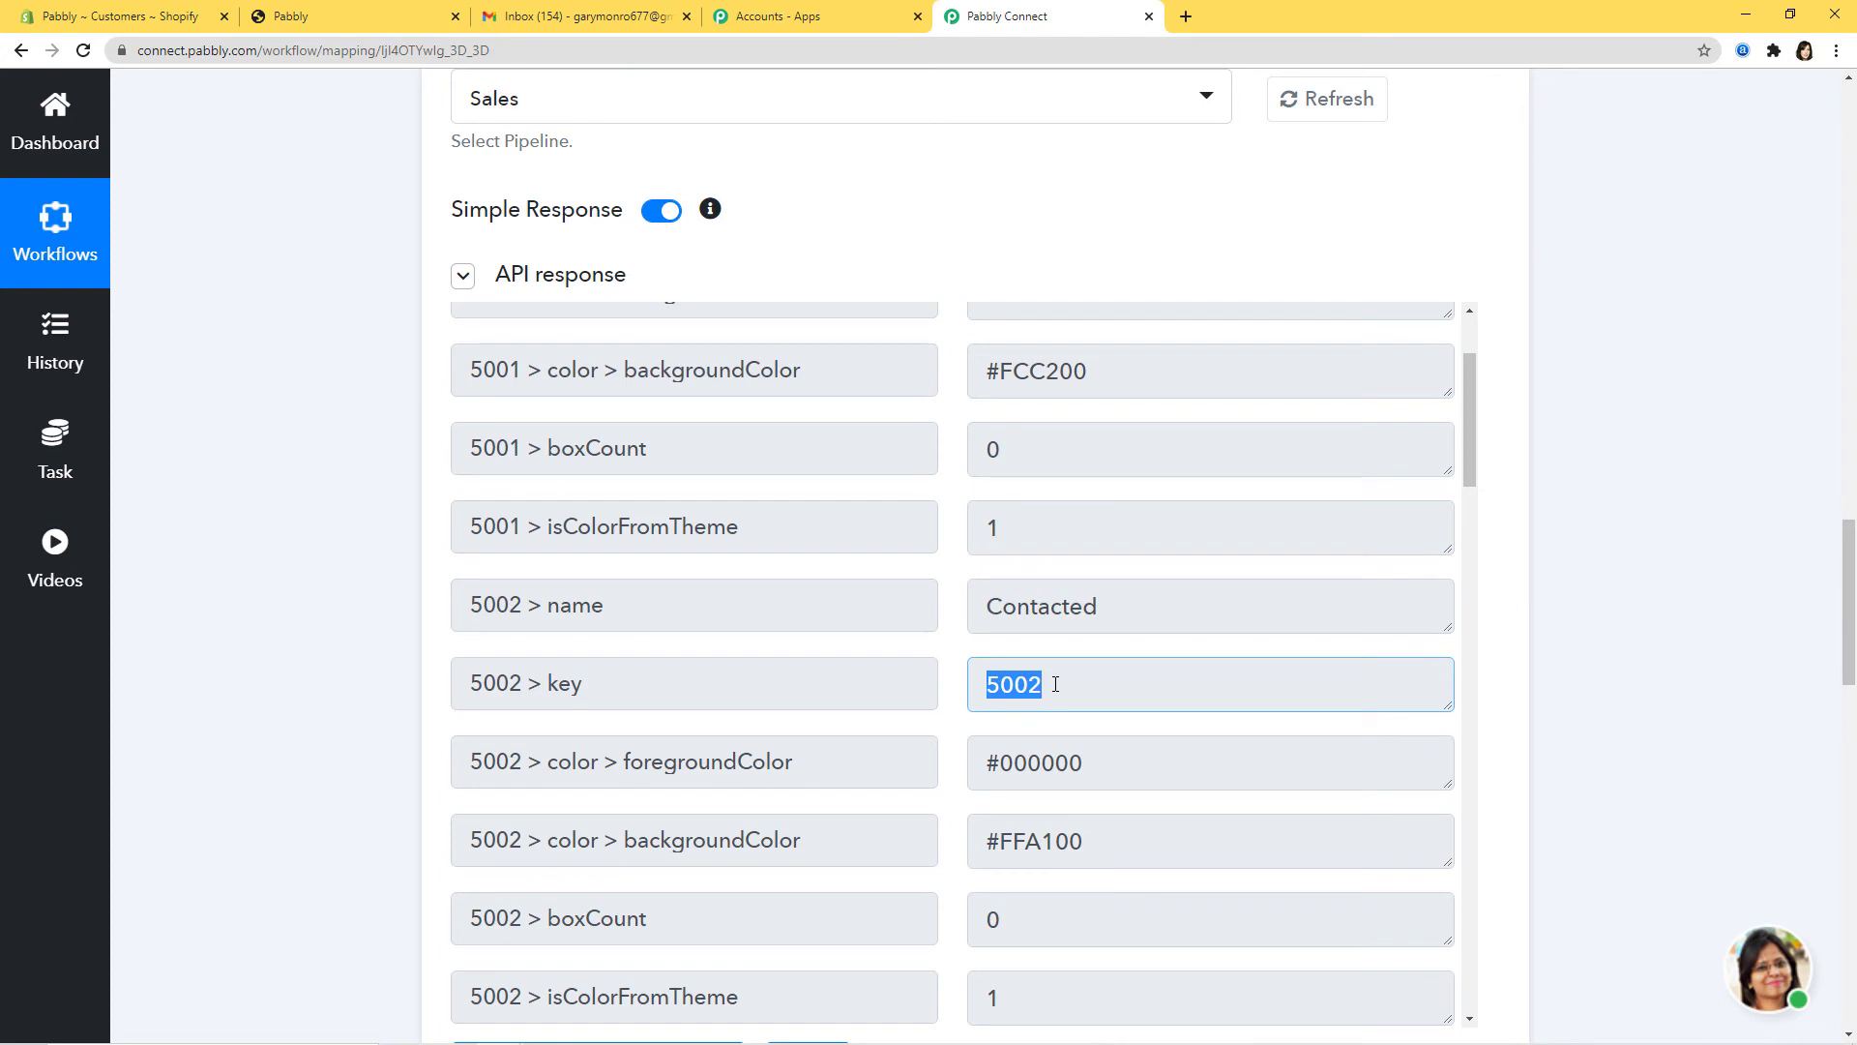
{"action": "left_click", "coordinate": [1507, 644]}
Step: Save the Get All Stages step and dismiss the data-saved confirmation
{"action": "scroll", "coordinate": [1587, 484], "scroll_direction": "down", "scroll_amount": 4}
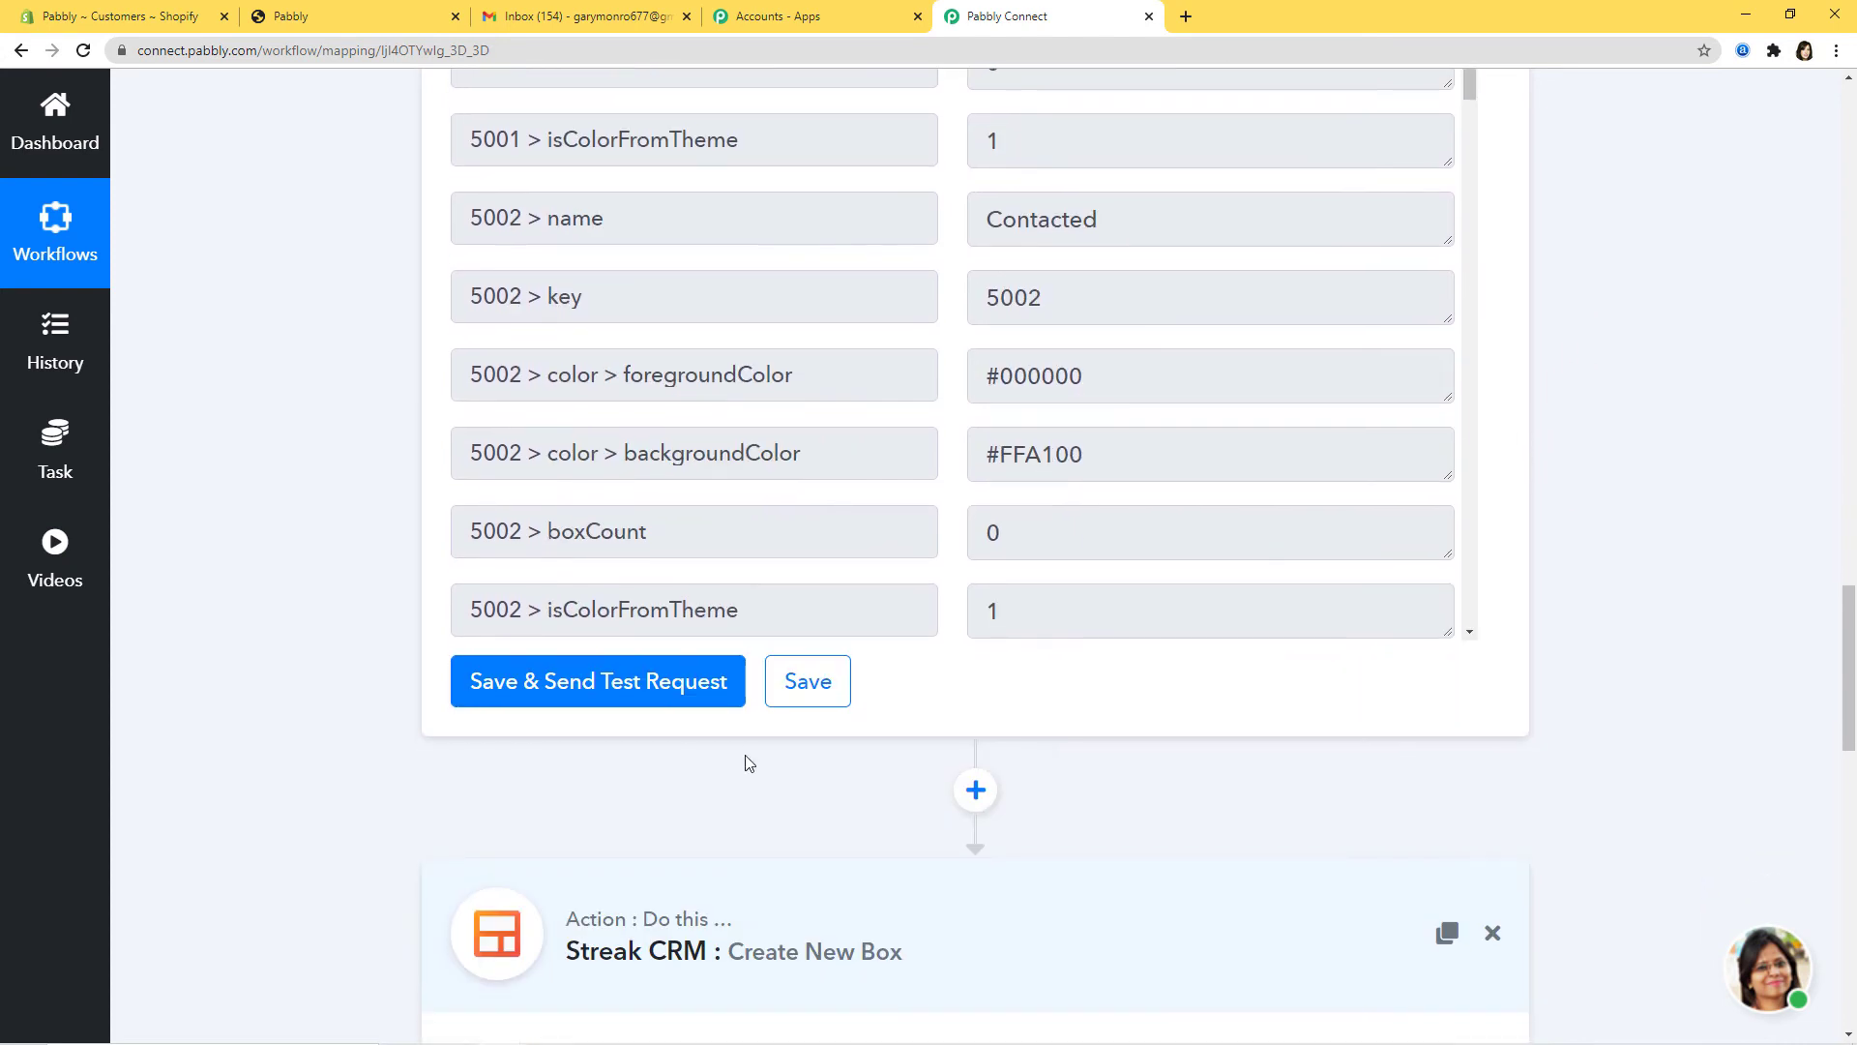
{"action": "left_click", "coordinate": [817, 686]}
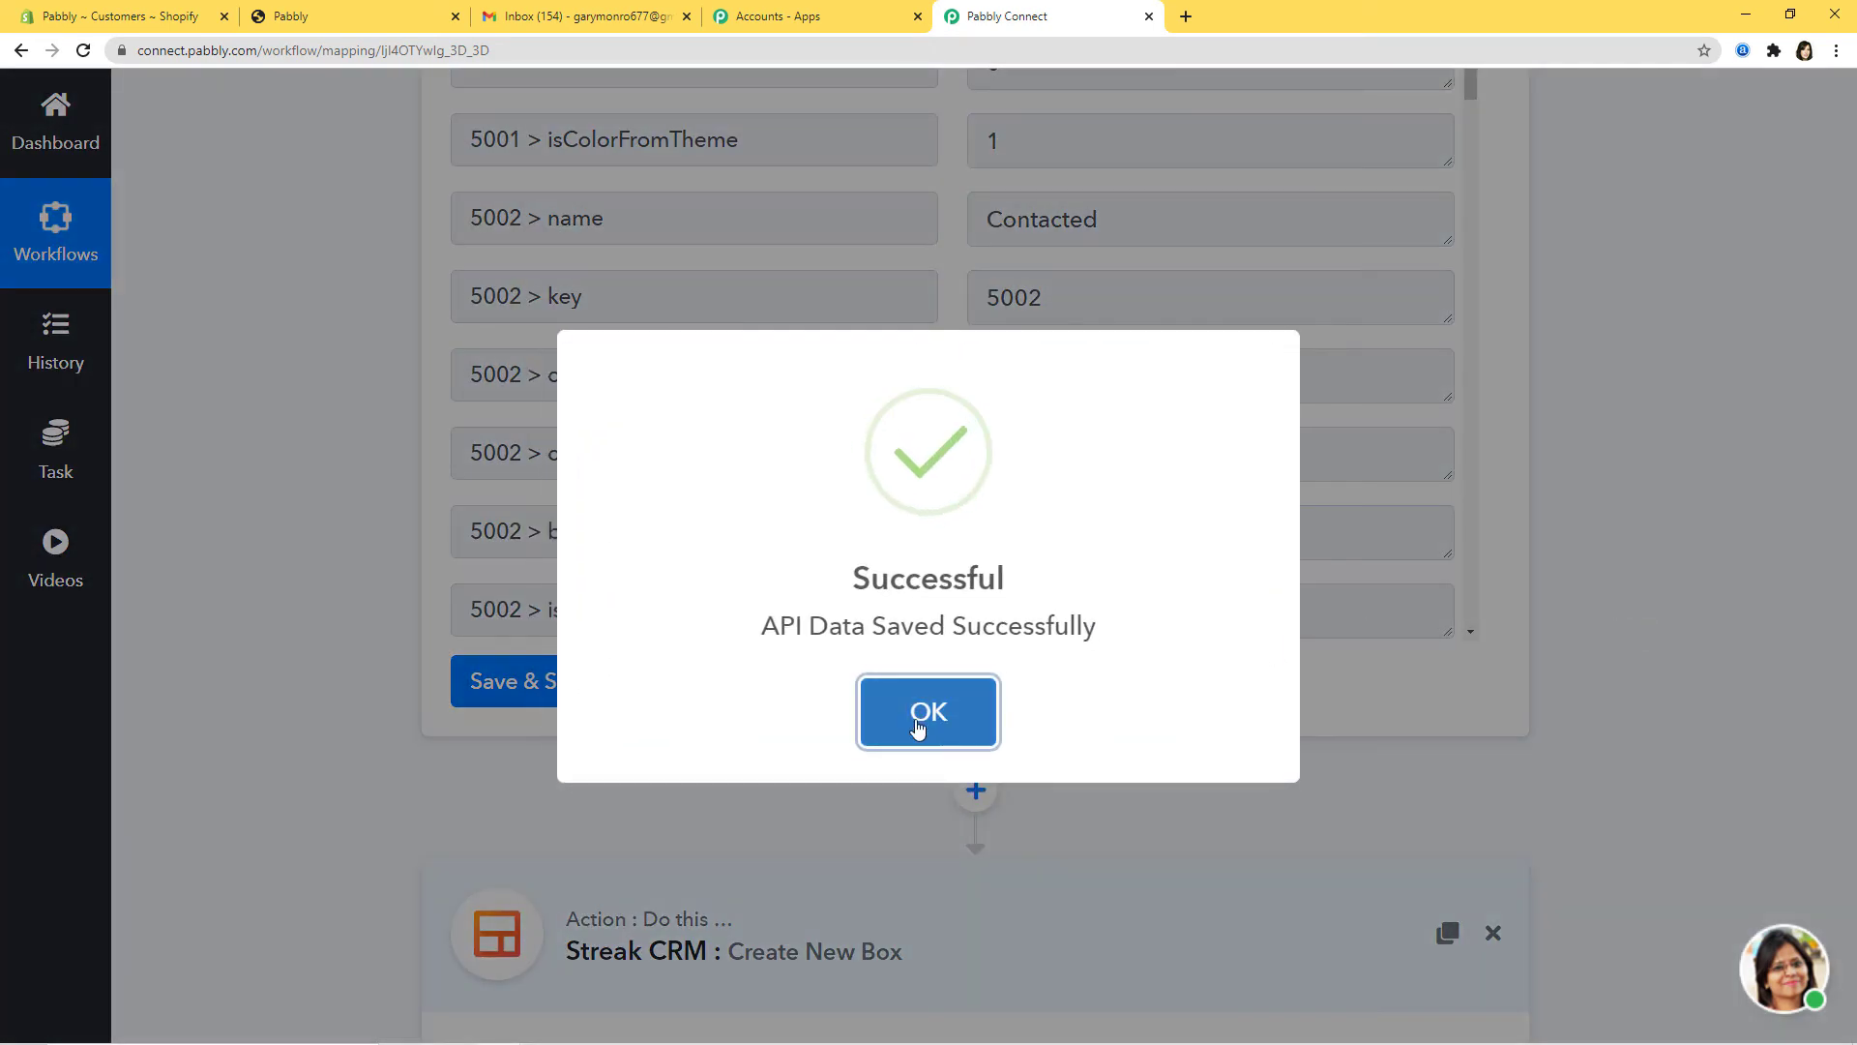
{"action": "left_click", "coordinate": [922, 716]}
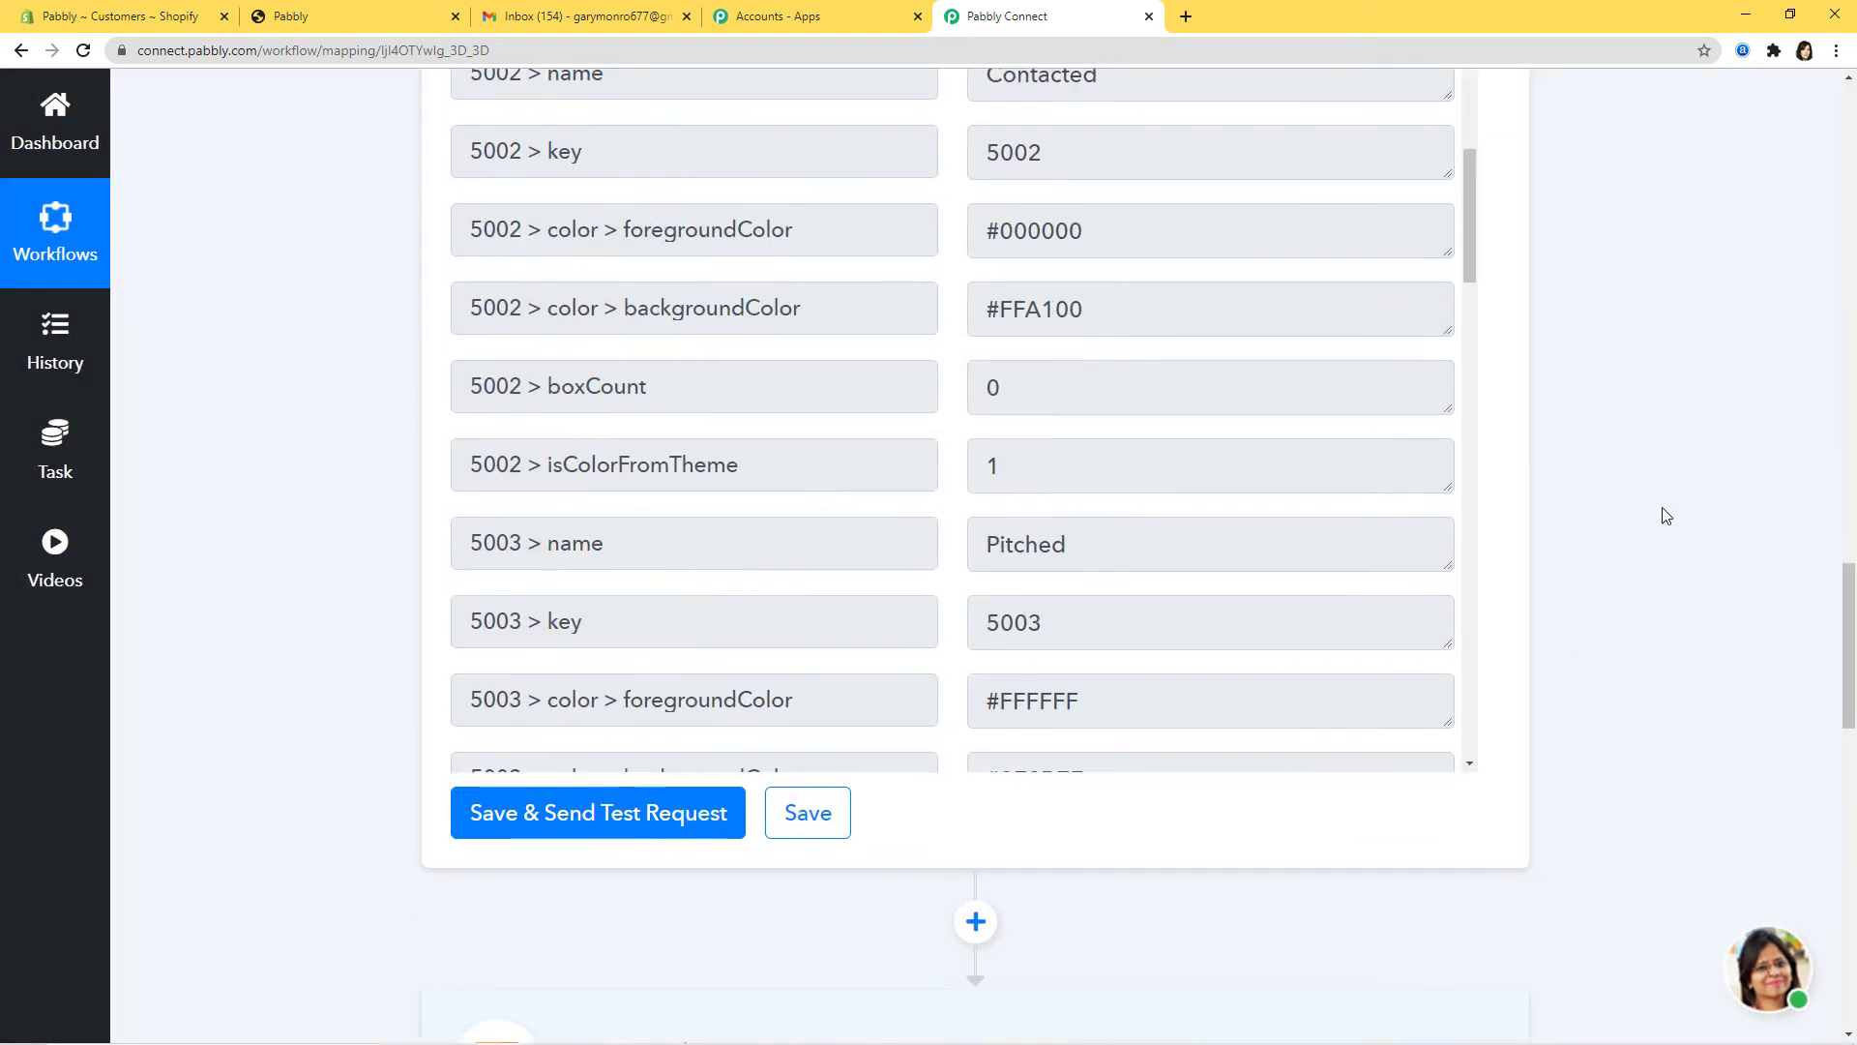
{"action": "scroll", "coordinate": [1660, 511], "scroll_direction": "down", "scroll_amount": 8}
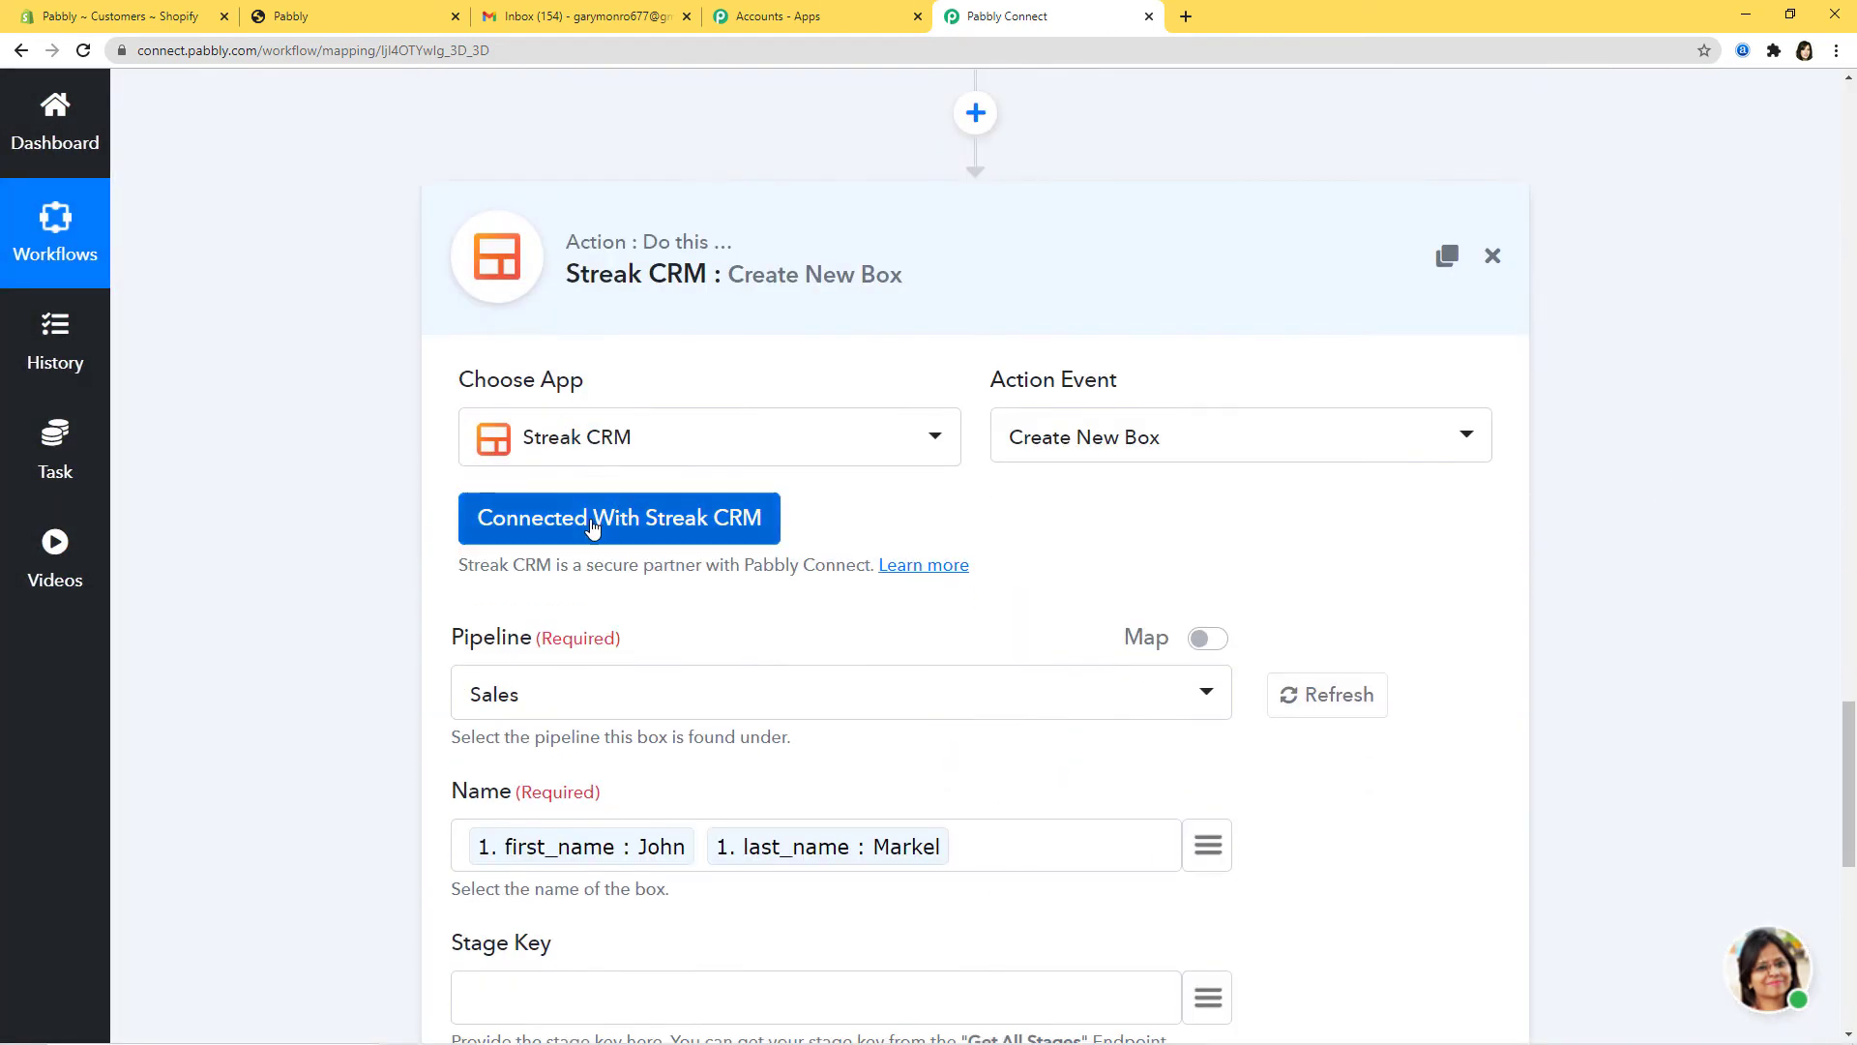
Step: Map Contacted's stage key 5002 into the Create New Box Stage Key field
{"action": "left_click", "coordinate": [593, 527]}
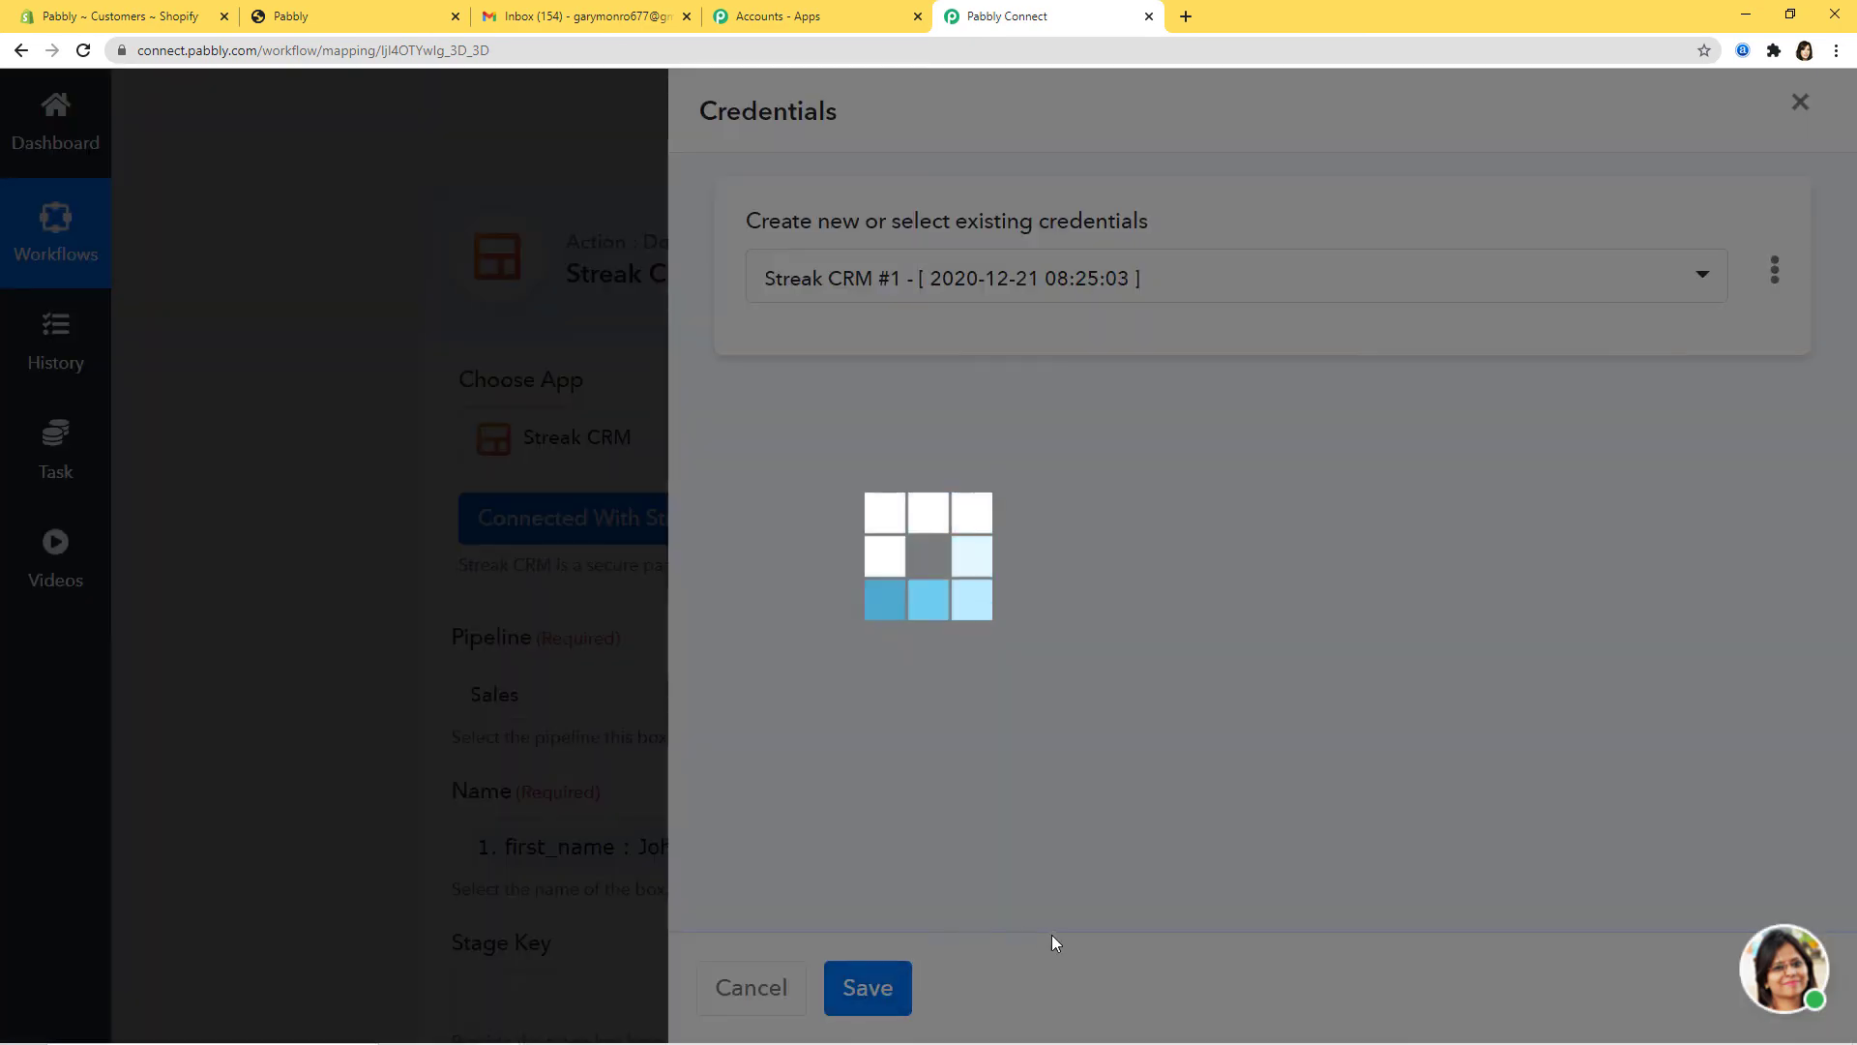
{"action": "scroll", "coordinate": [1374, 745], "scroll_direction": "down", "scroll_amount": 4}
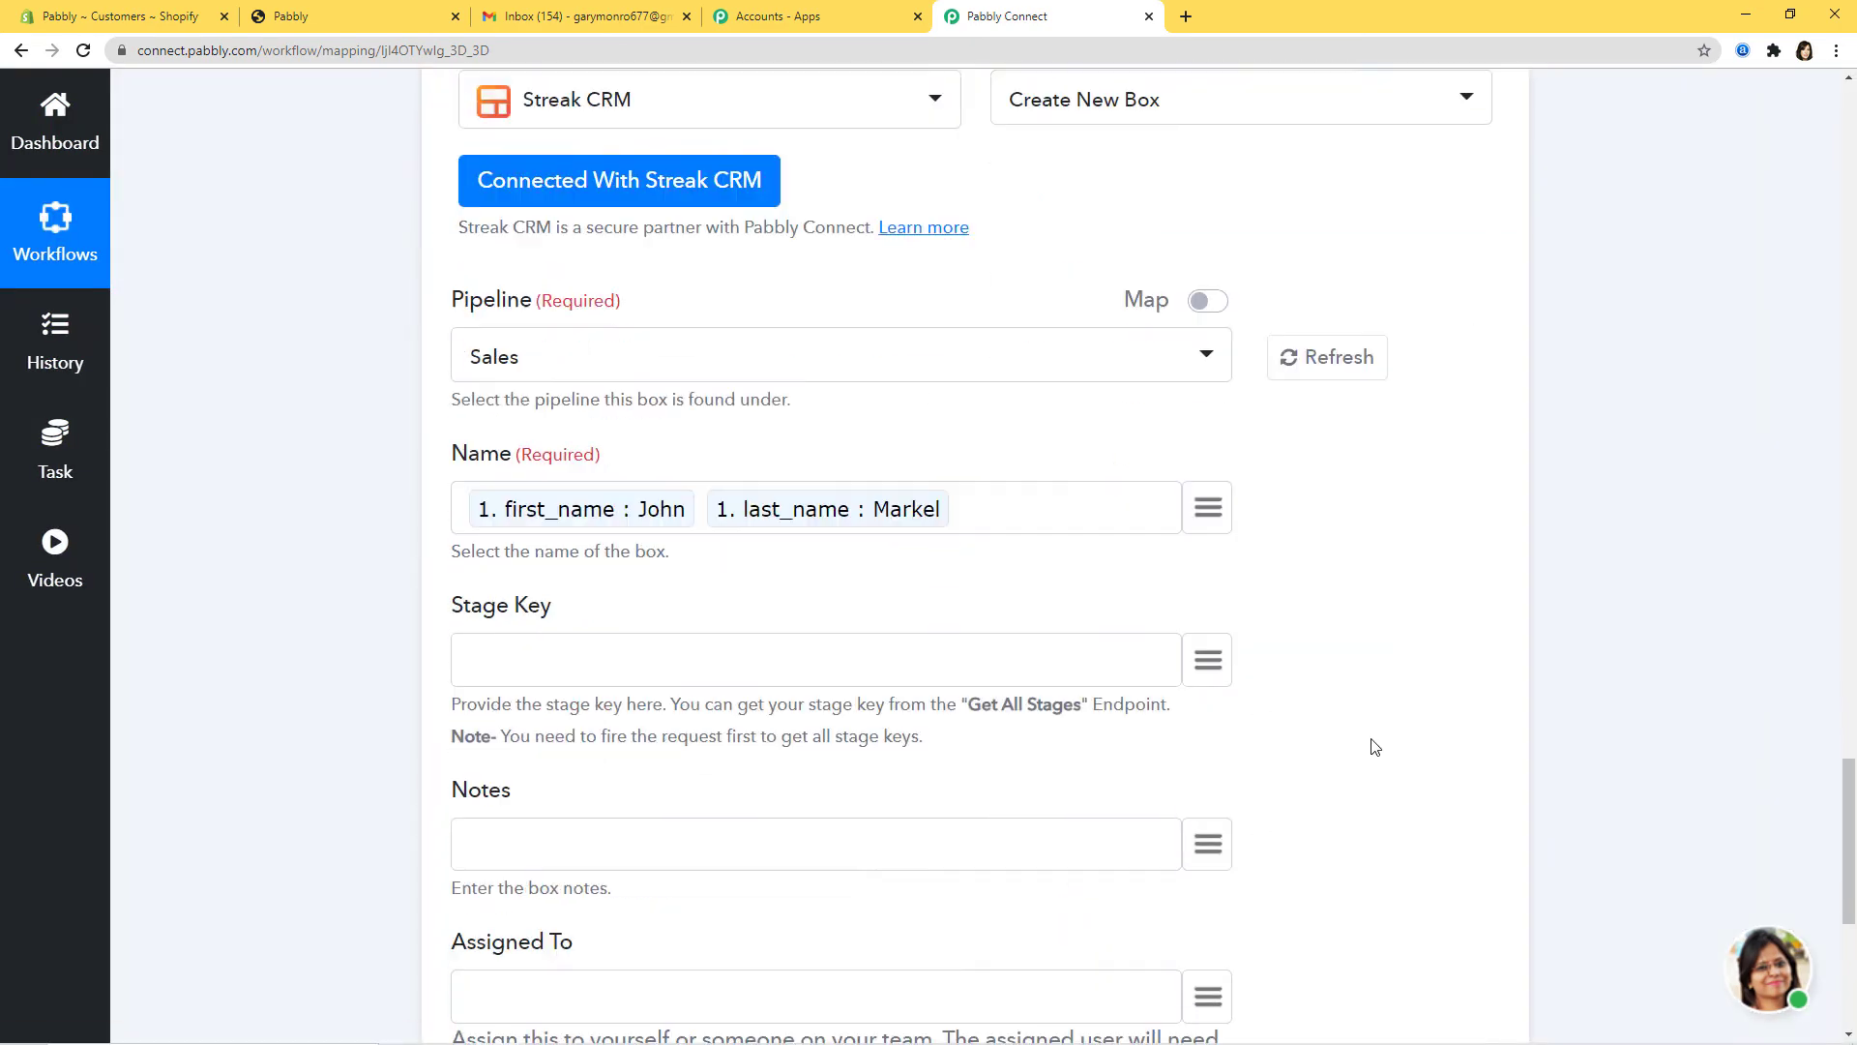
{"action": "scroll", "coordinate": [1374, 746], "scroll_direction": "down", "scroll_amount": 4}
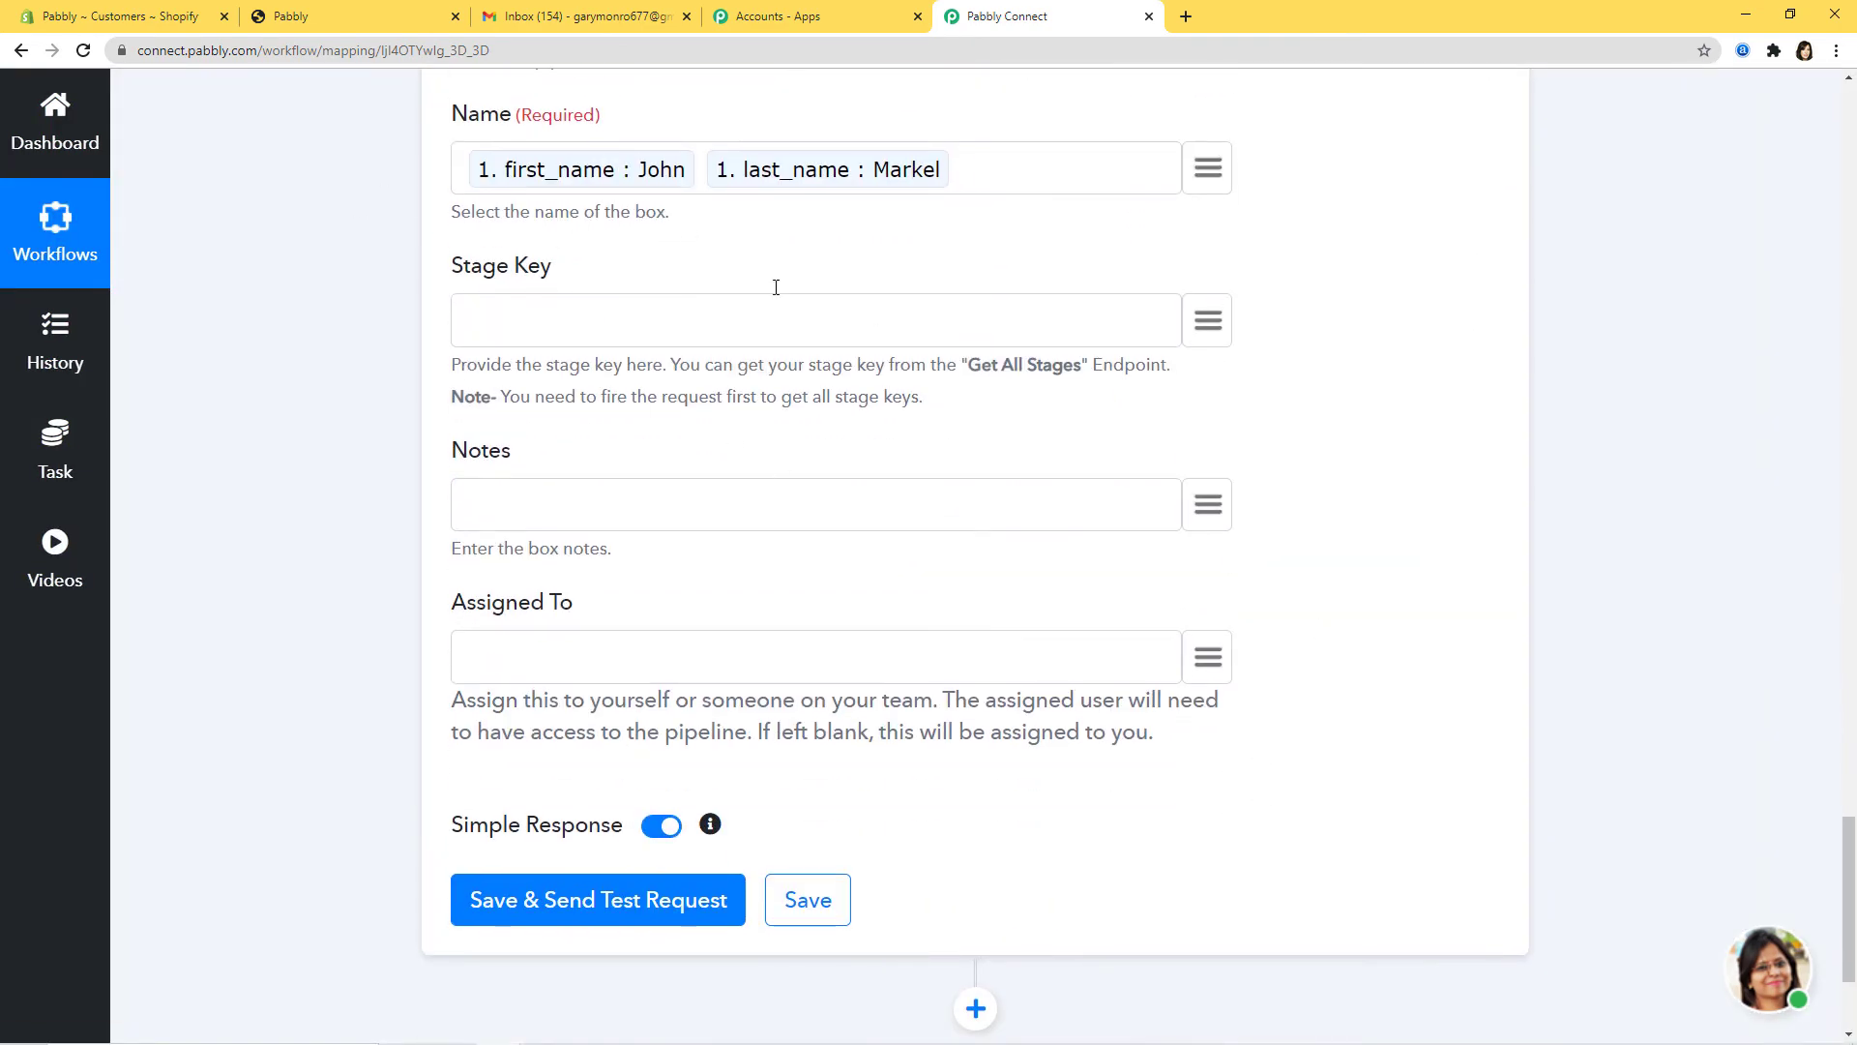
{"action": "left_click", "coordinate": [1208, 320]}
{"action": "scroll", "coordinate": [1102, 691], "scroll_direction": "down", "scroll_amount": 5}
{"action": "scroll", "coordinate": [1102, 691], "scroll_direction": "down", "scroll_amount": 8}
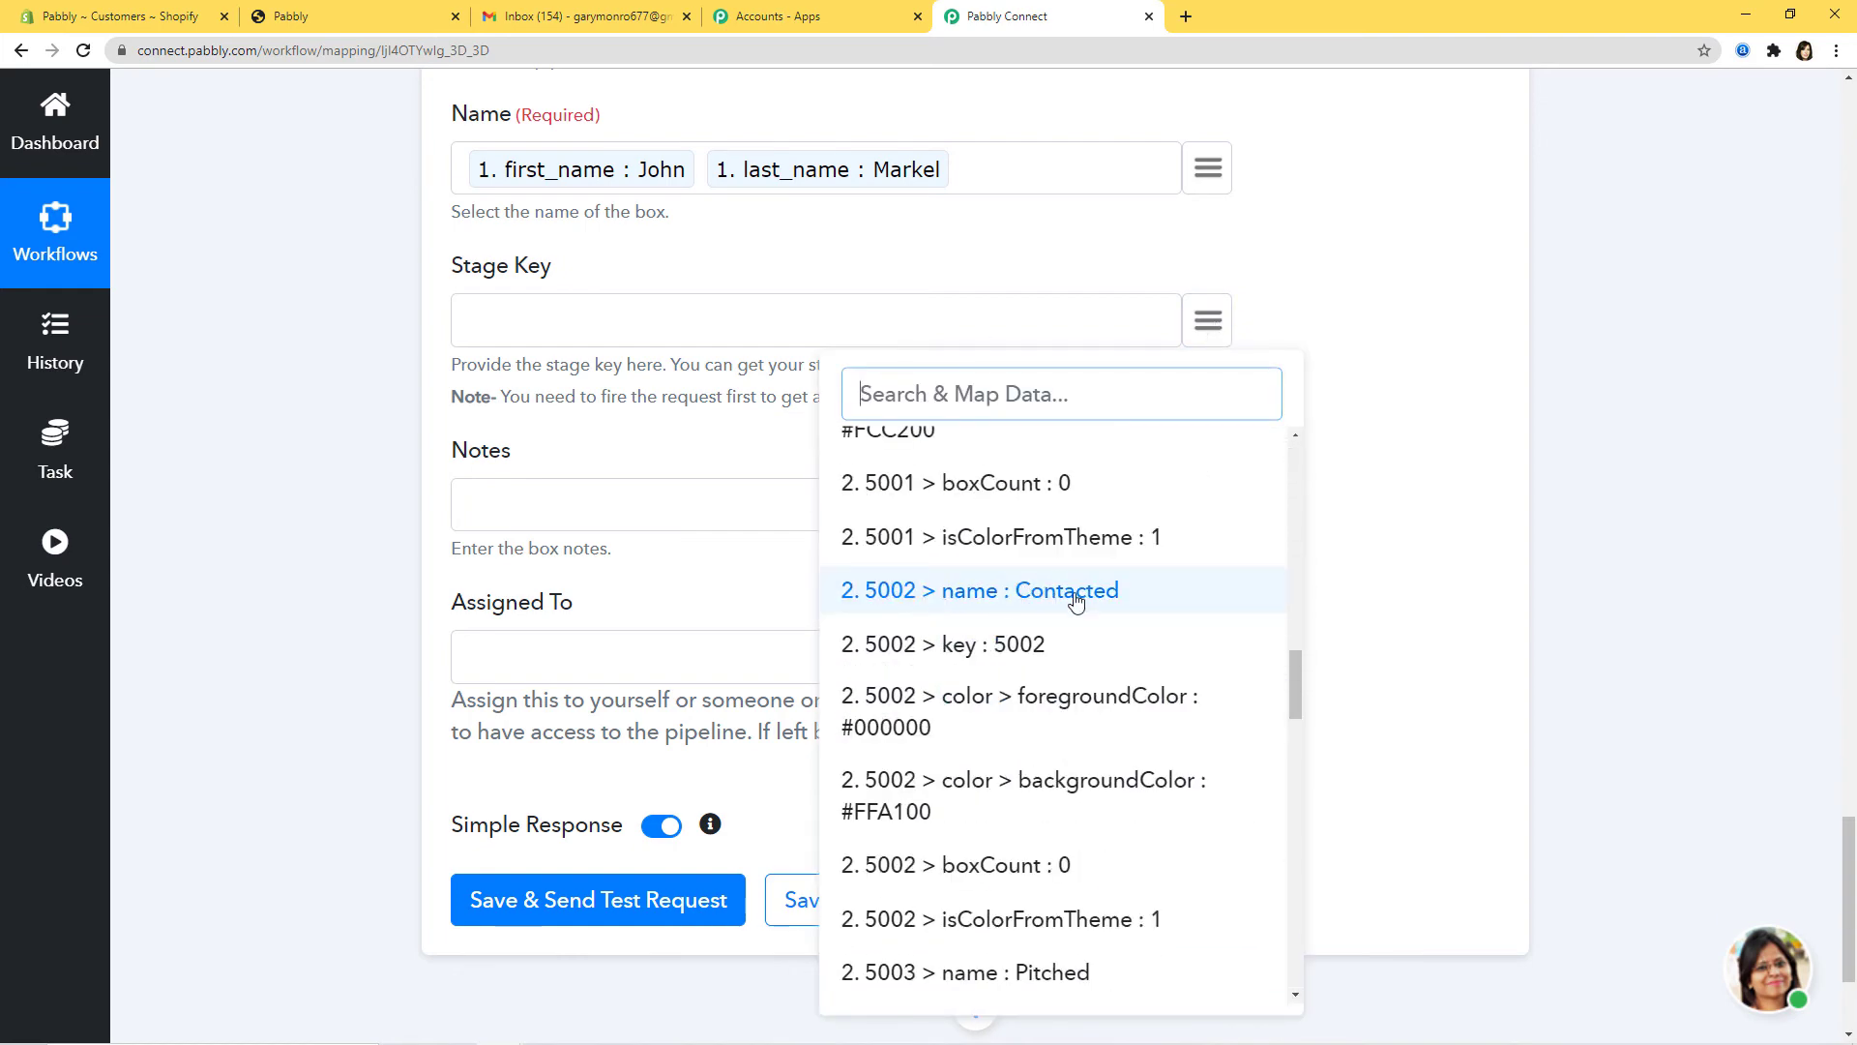
{"action": "left_click", "coordinate": [997, 645]}
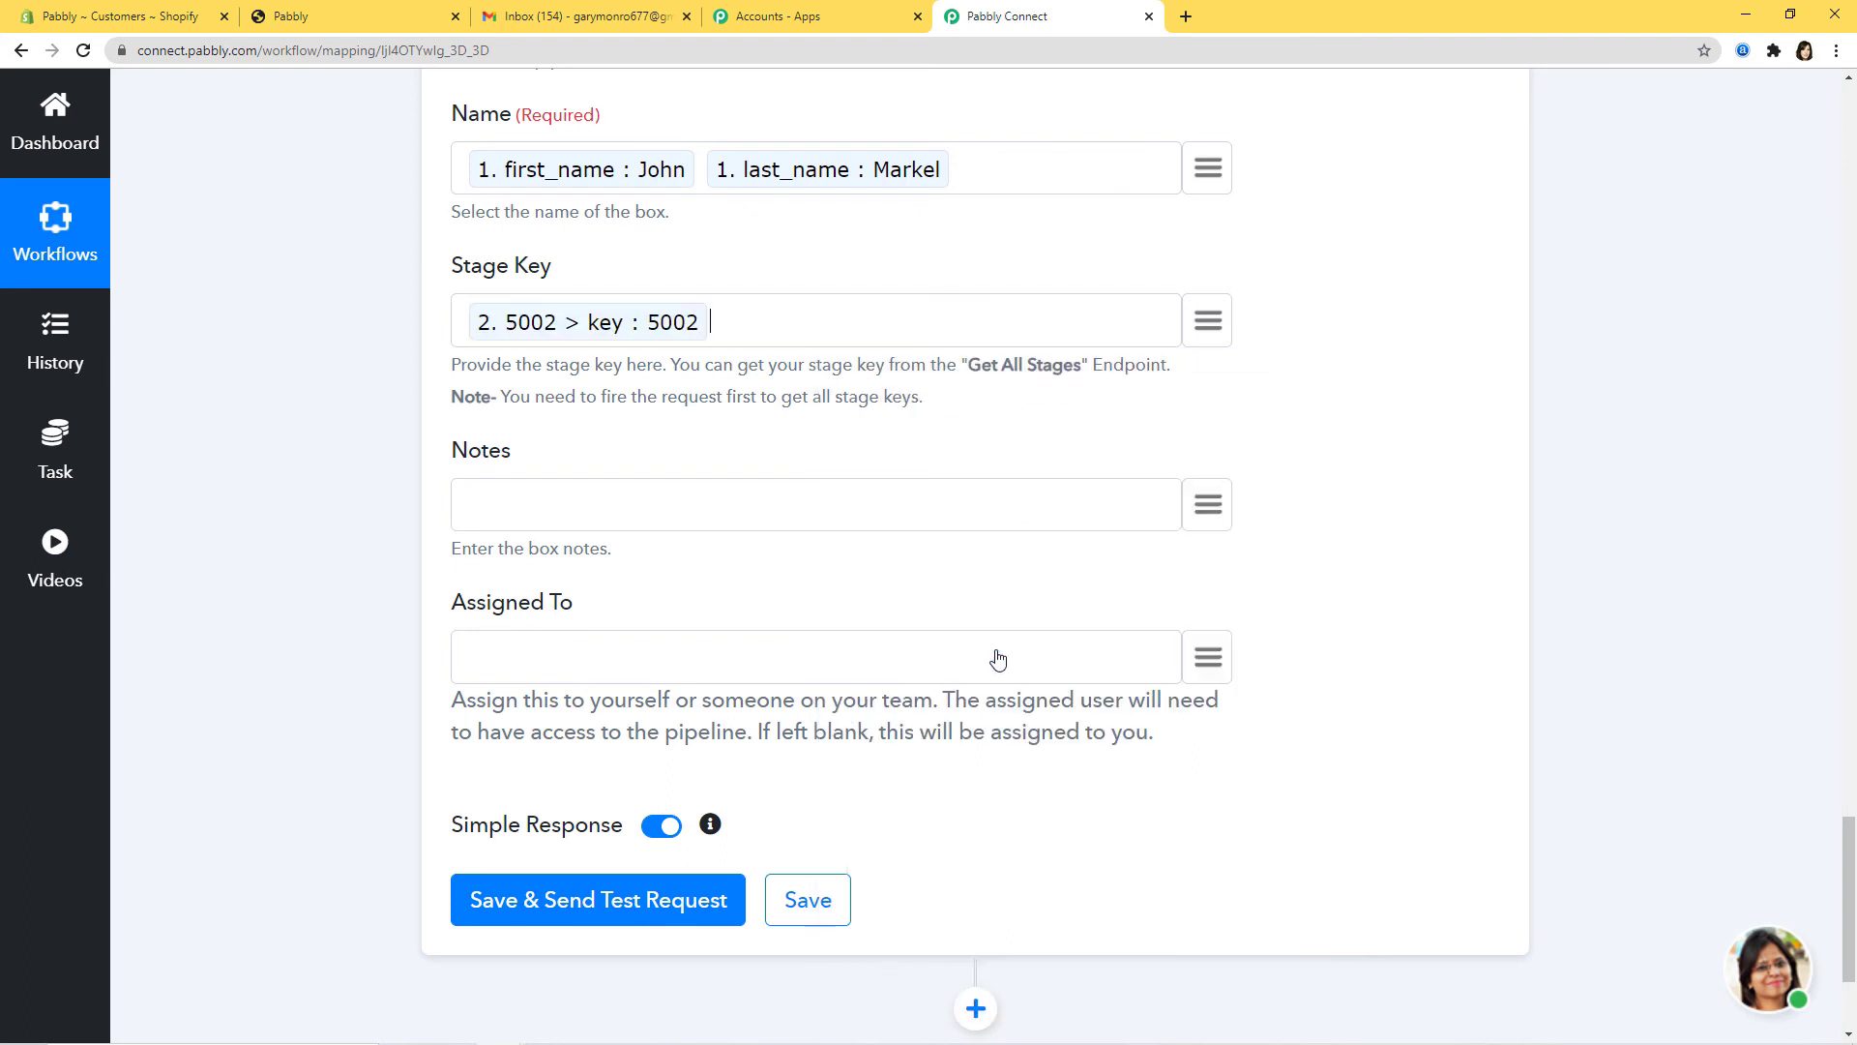
Step: Fill Notes with an 'Email' label plus the customer's email, leaving Assigned To blank
{"action": "scroll", "coordinate": [745, 269], "scroll_direction": "down", "scroll_amount": 2}
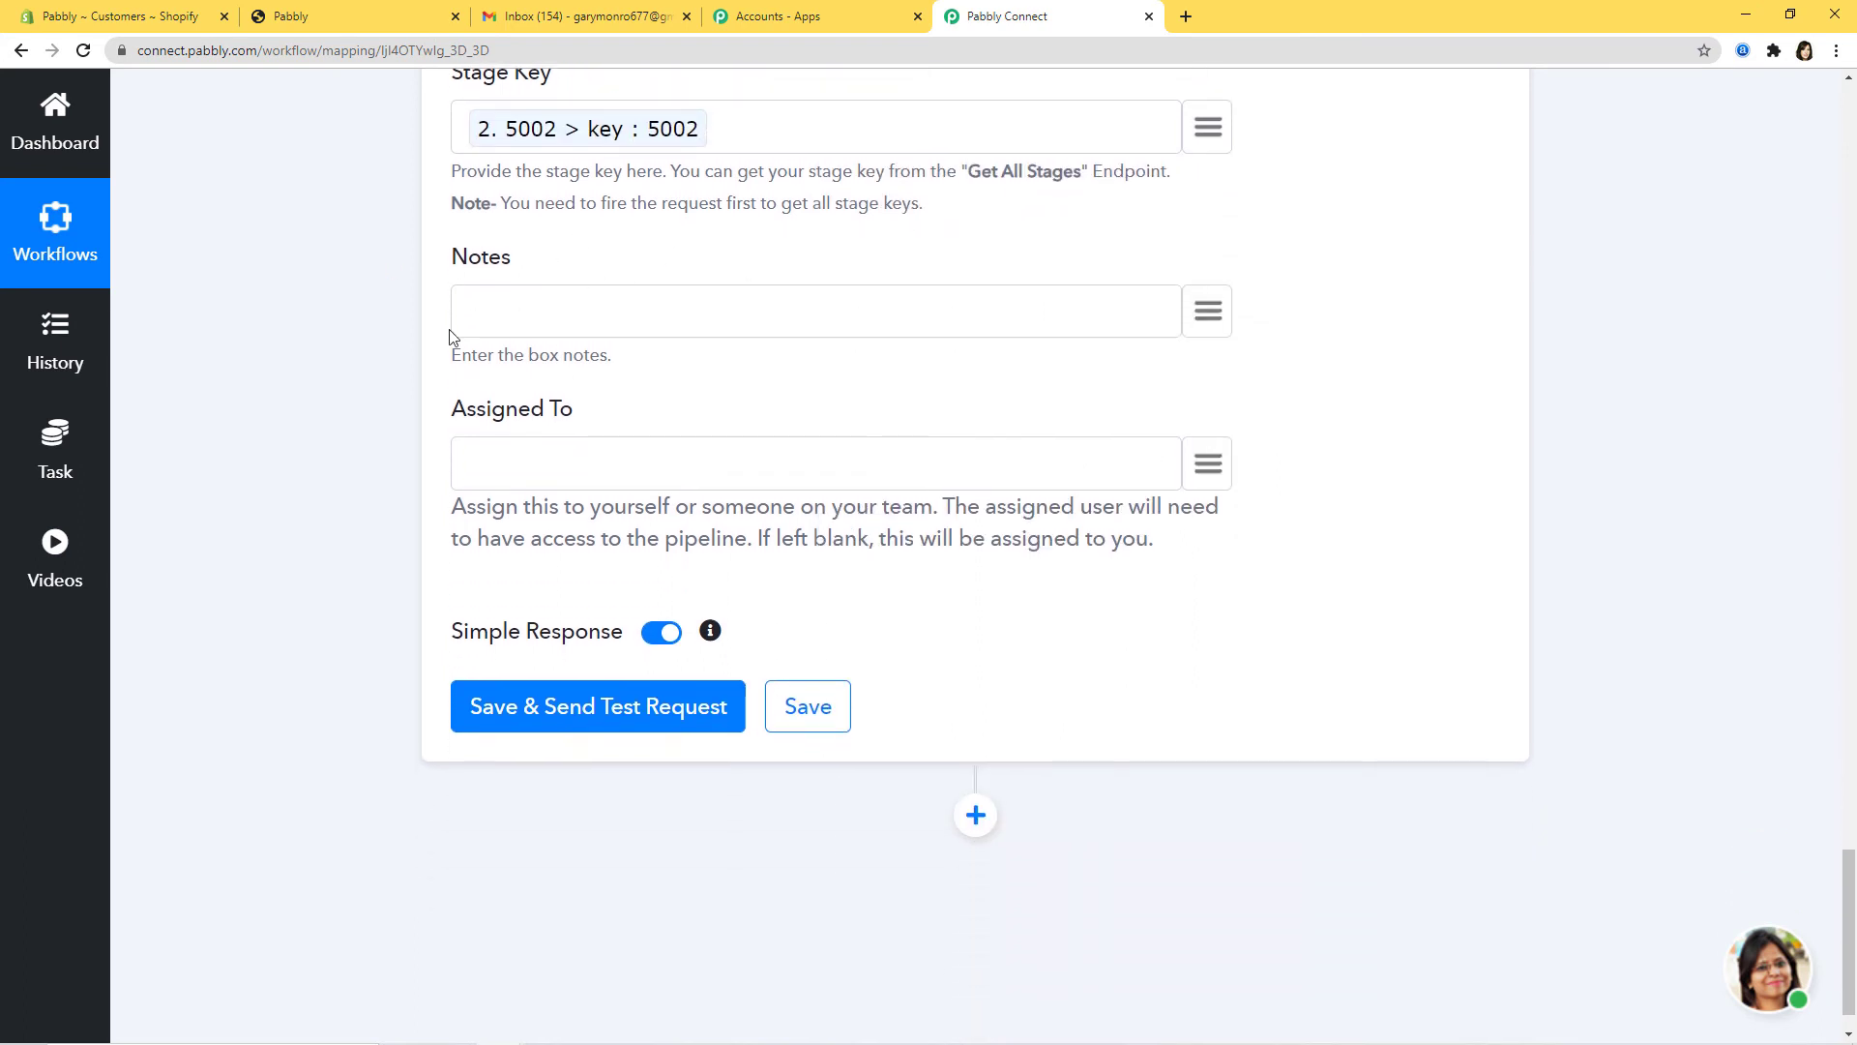
{"action": "left_click", "coordinate": [522, 326]}
{"action": "type", "text": "Email Id"}
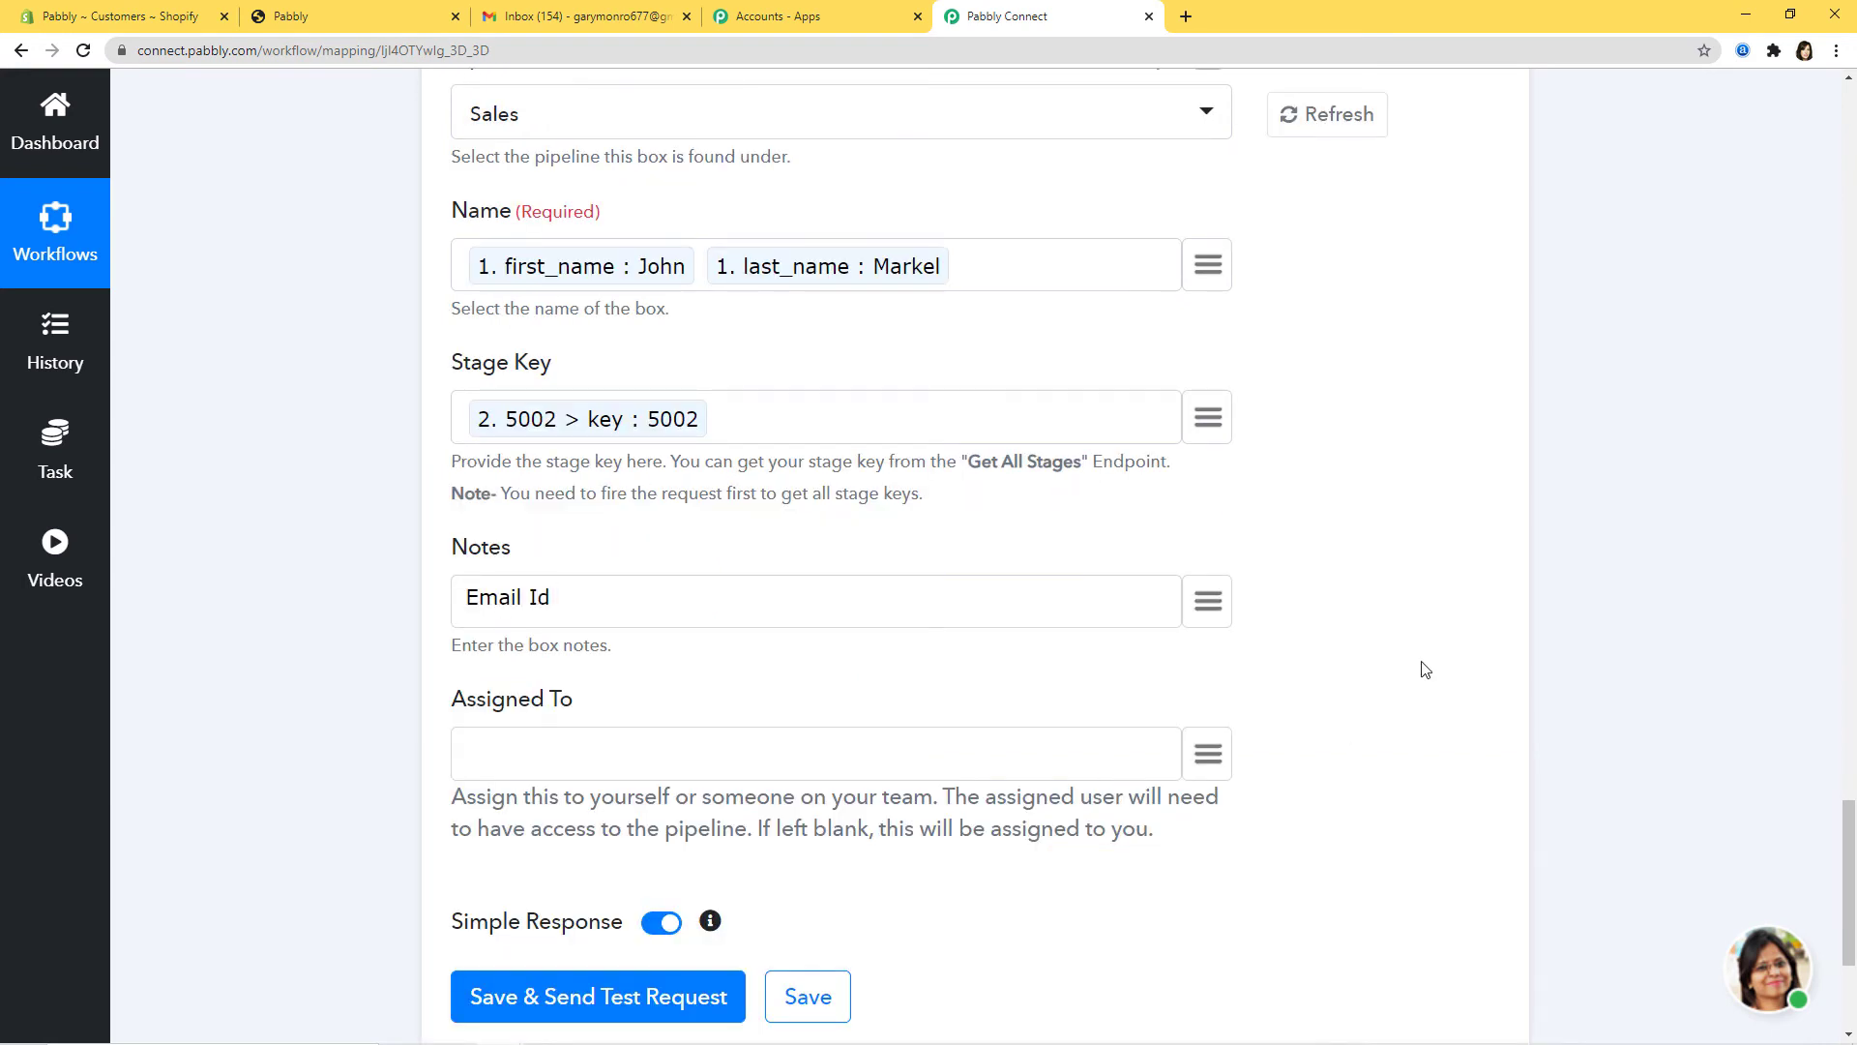
{"action": "left_click", "coordinate": [1217, 601]}
{"action": "type", "text": "em"}
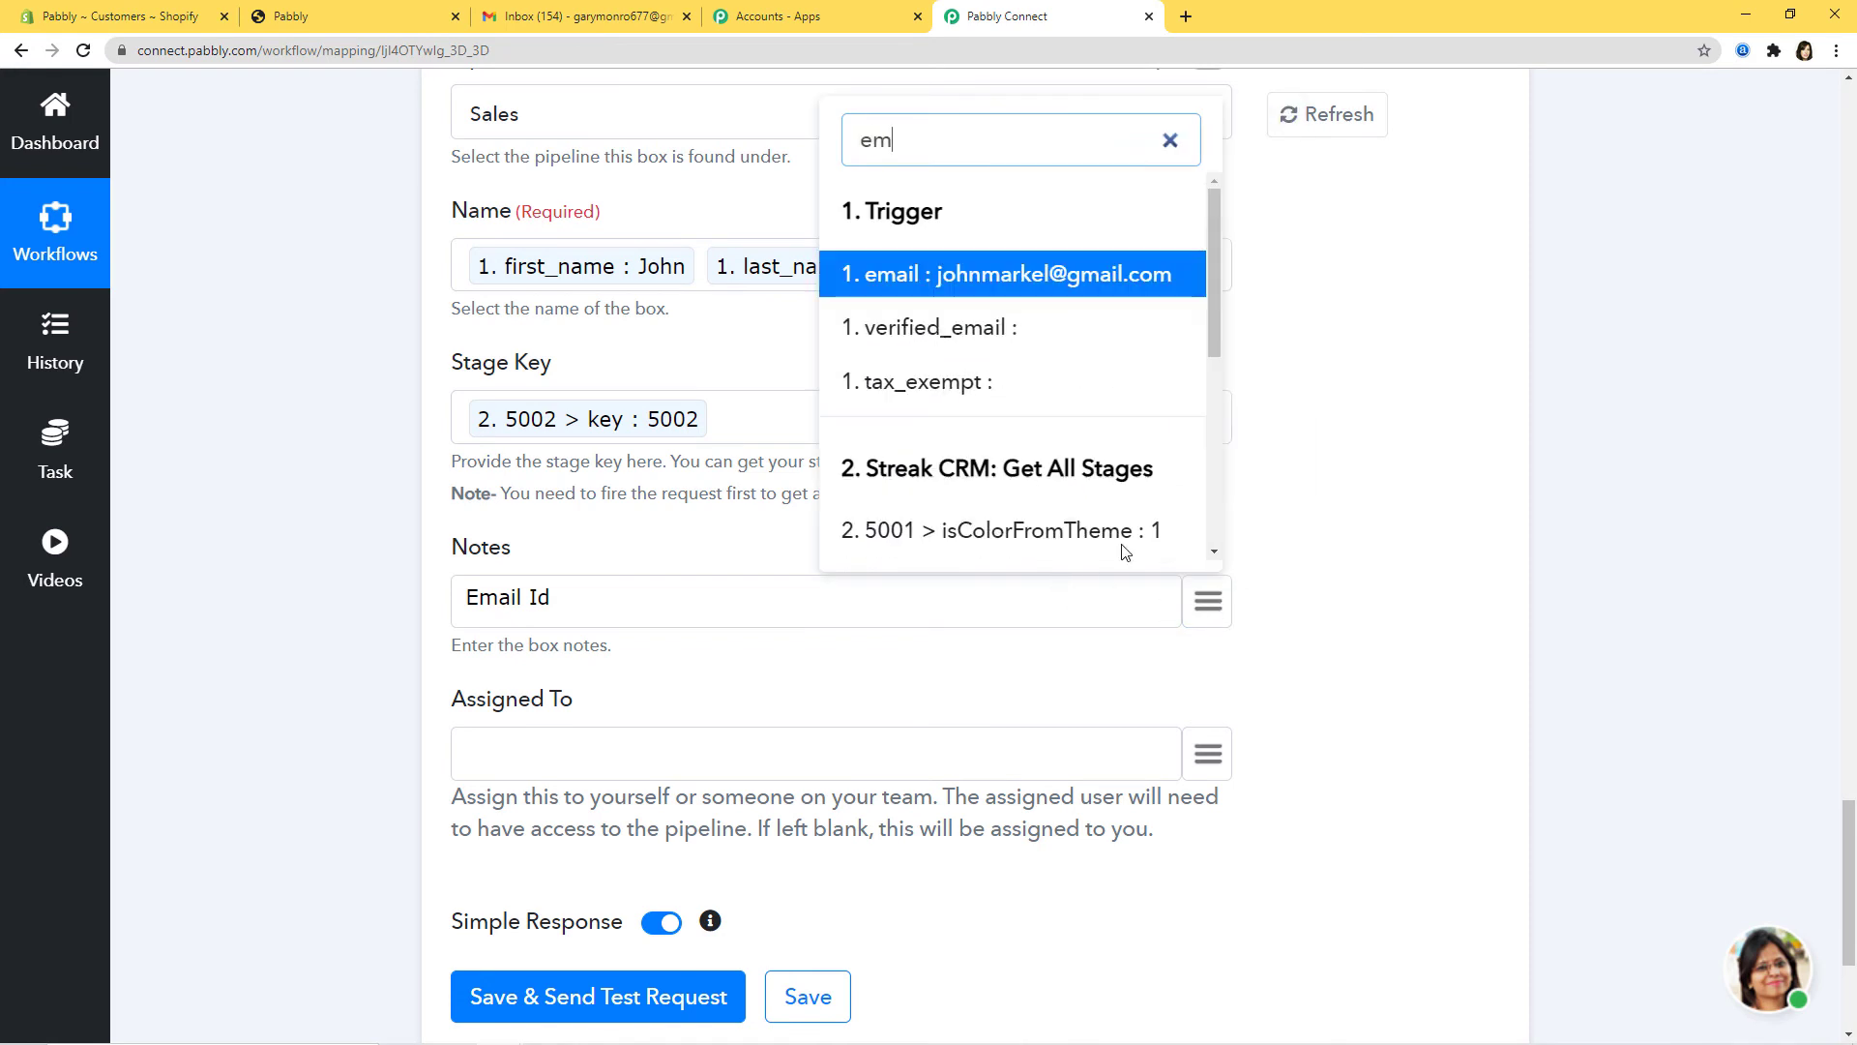
{"action": "left_click", "coordinate": [1074, 275]}
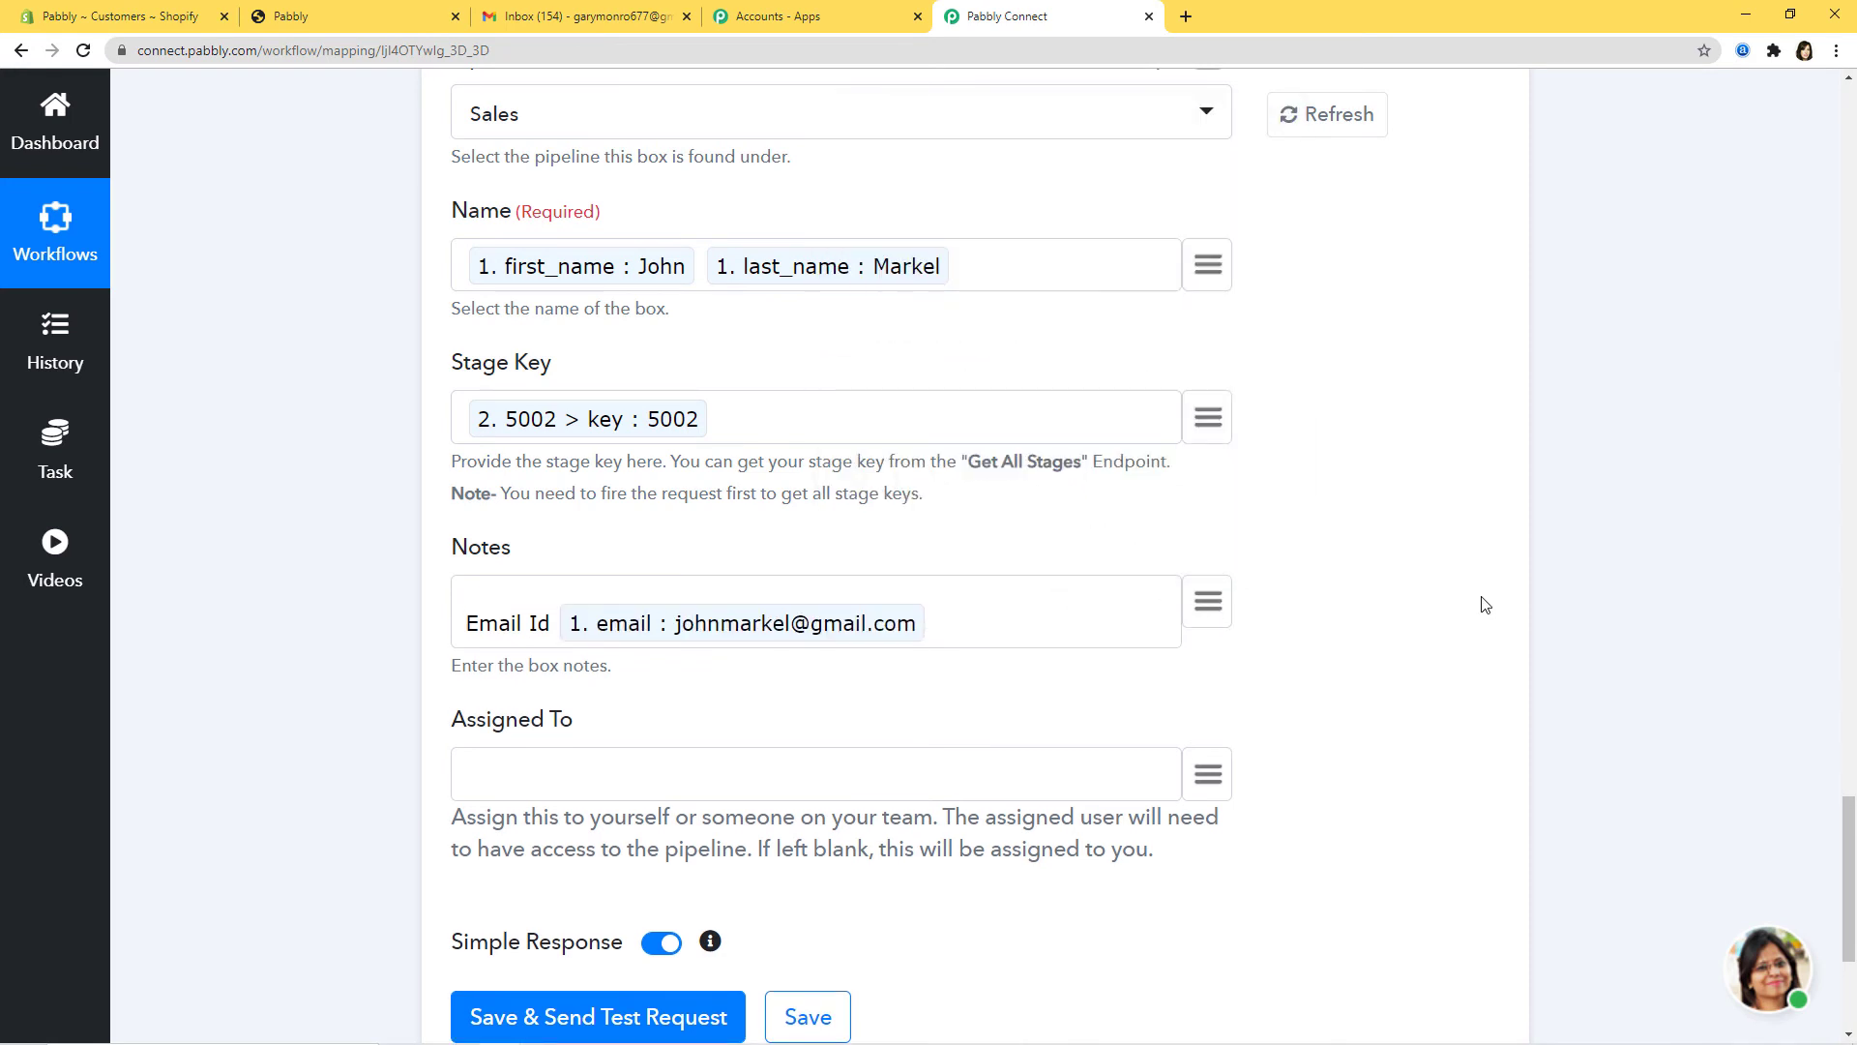
{"action": "scroll", "coordinate": [1463, 548], "scroll_direction": "down", "scroll_amount": 3}
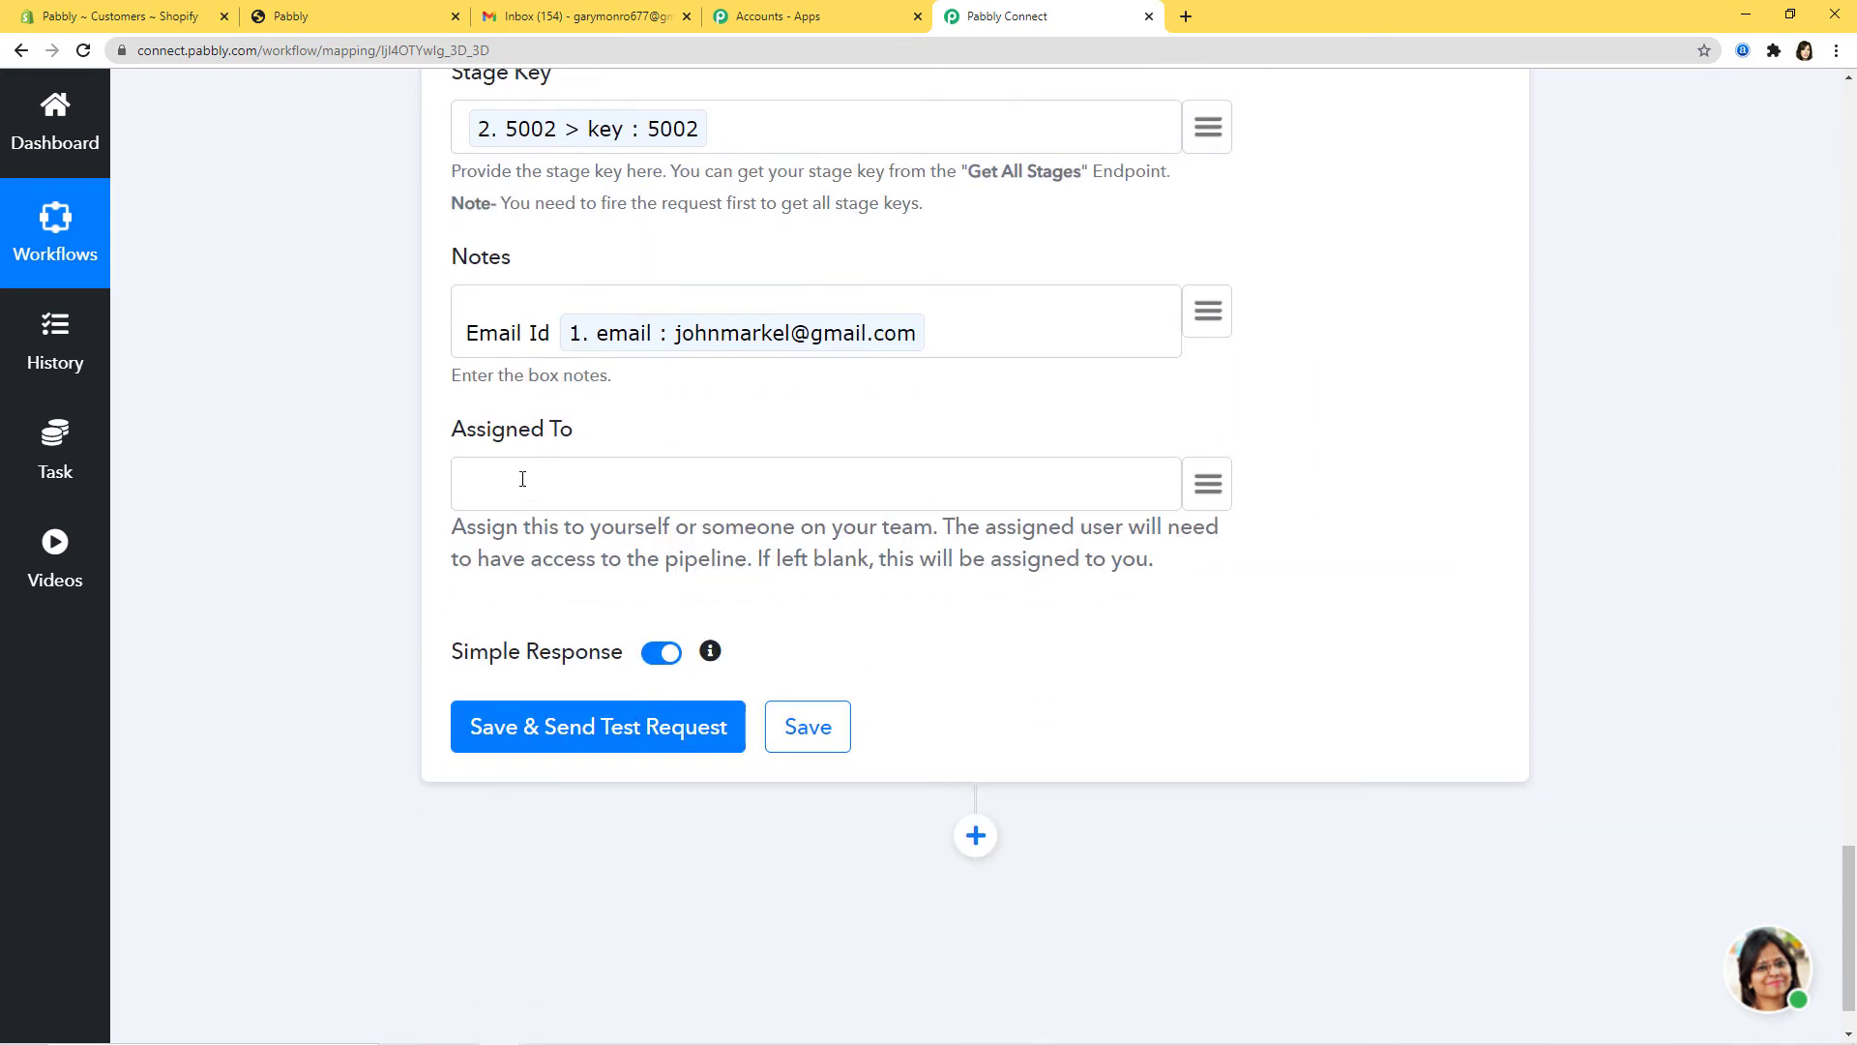
{"action": "left_click_drag", "start_coordinate": [454, 529], "coordinate": [926, 529]}
Step: Review the assignment note in the Create New Box step by highlighting it
{"action": "left_click", "coordinate": [991, 622]}
{"action": "left_click_drag", "start_coordinate": [943, 527], "coordinate": [1082, 664]}
{"action": "left_click", "coordinate": [819, 520]}
Step: Send a test request for the Create New Box step and save it
{"action": "left_click", "coordinate": [578, 735]}
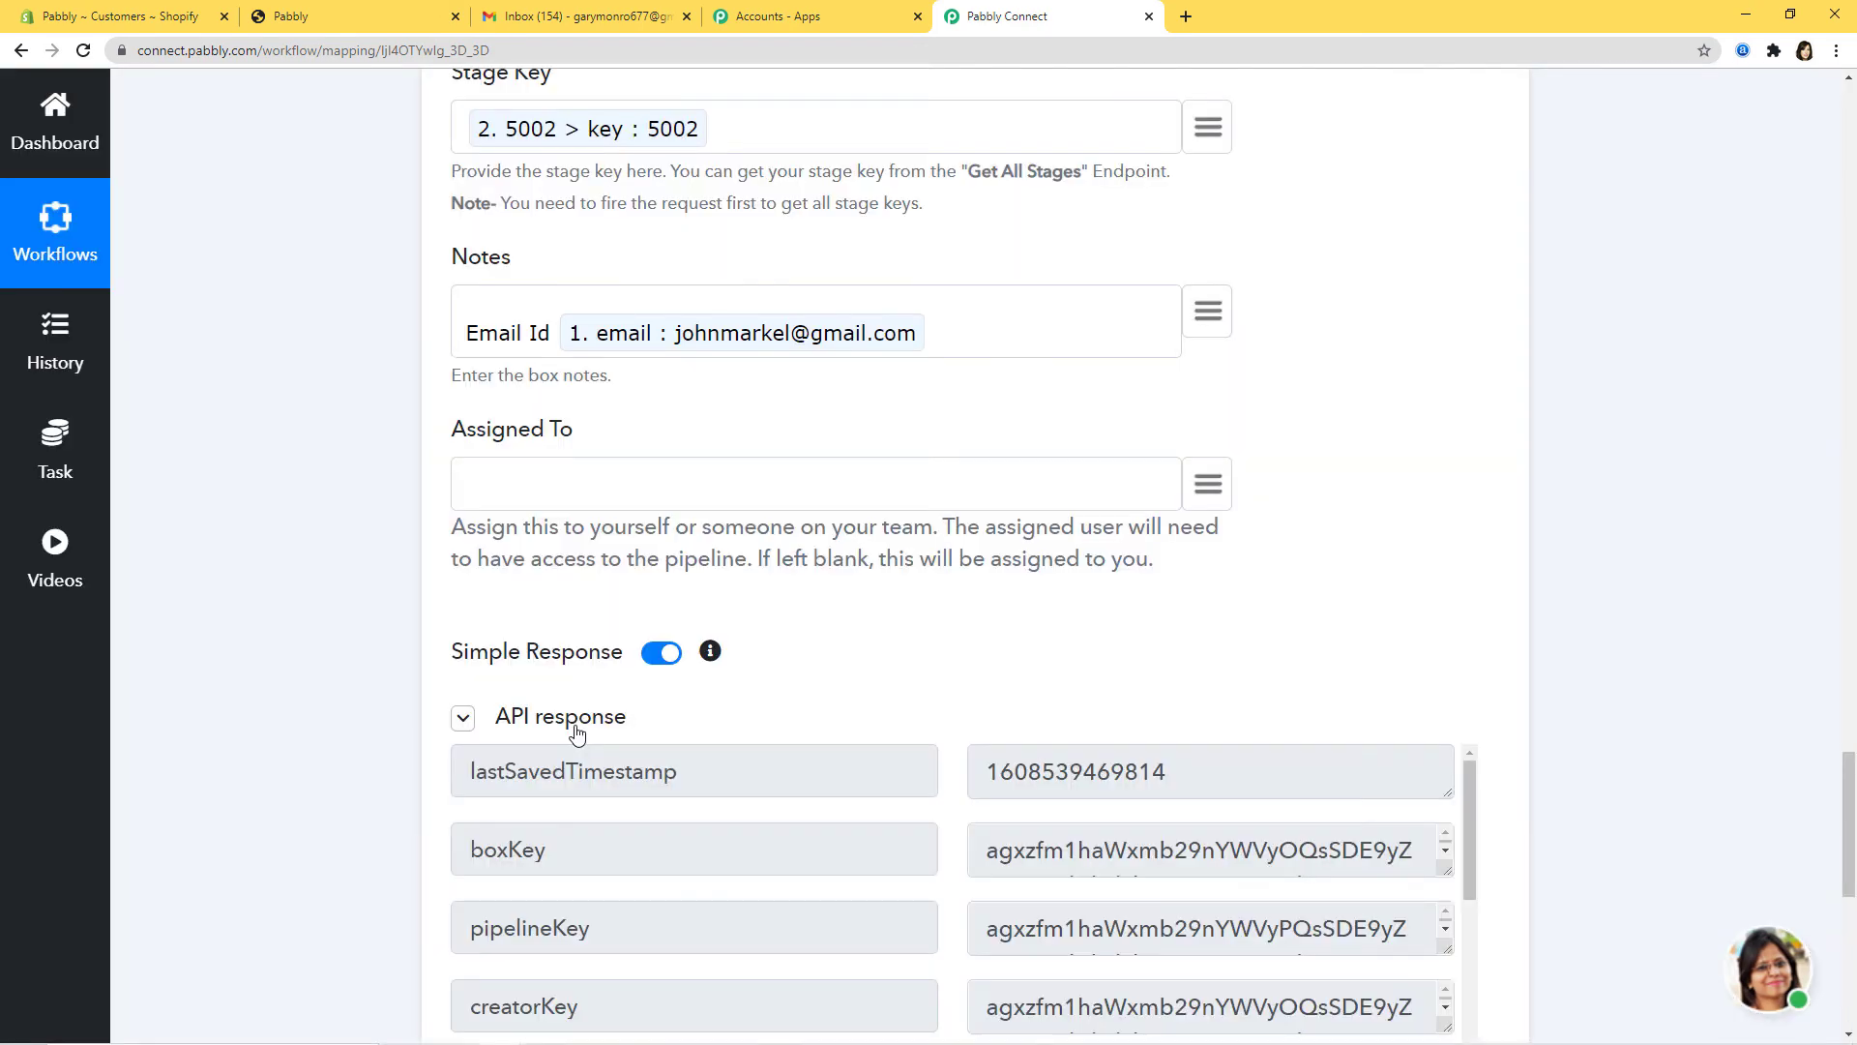
{"action": "scroll", "coordinate": [1543, 591], "scroll_direction": "down", "scroll_amount": 1}
{"action": "scroll", "coordinate": [1558, 609], "scroll_direction": "down", "scroll_amount": 8}
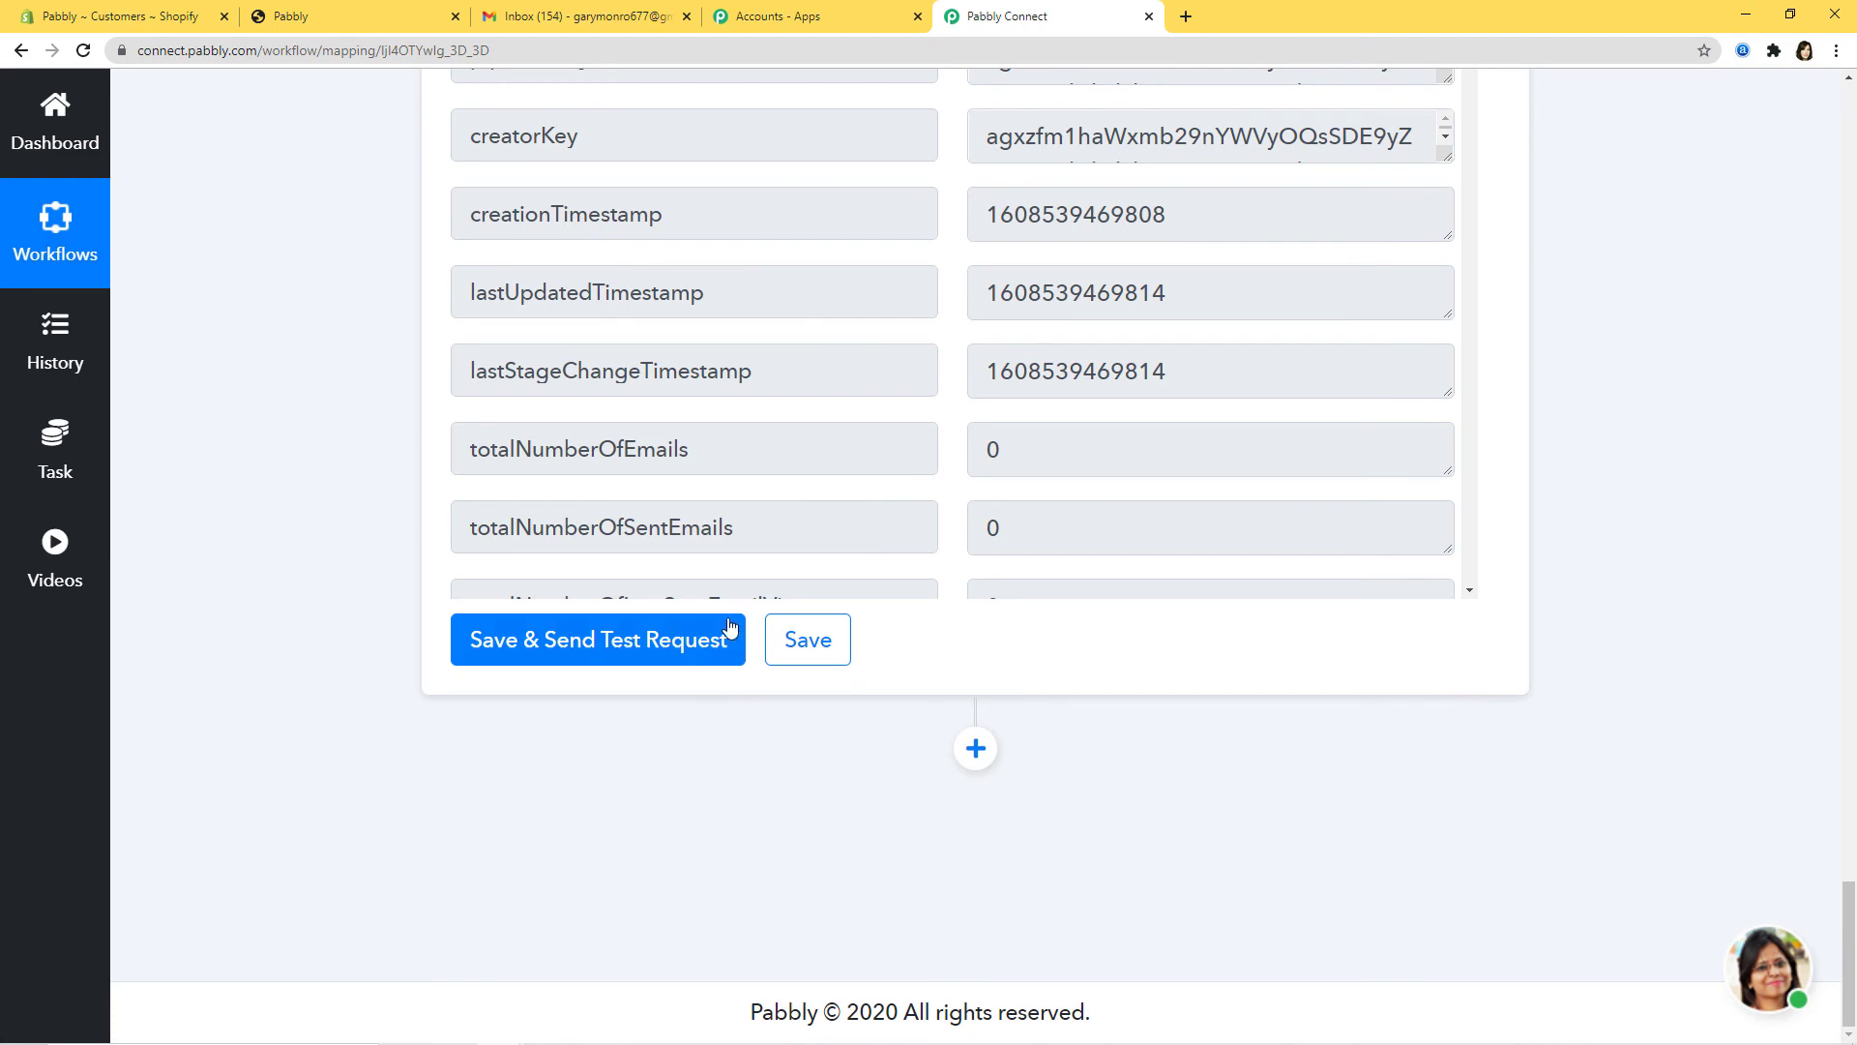
{"action": "left_click", "coordinate": [808, 641]}
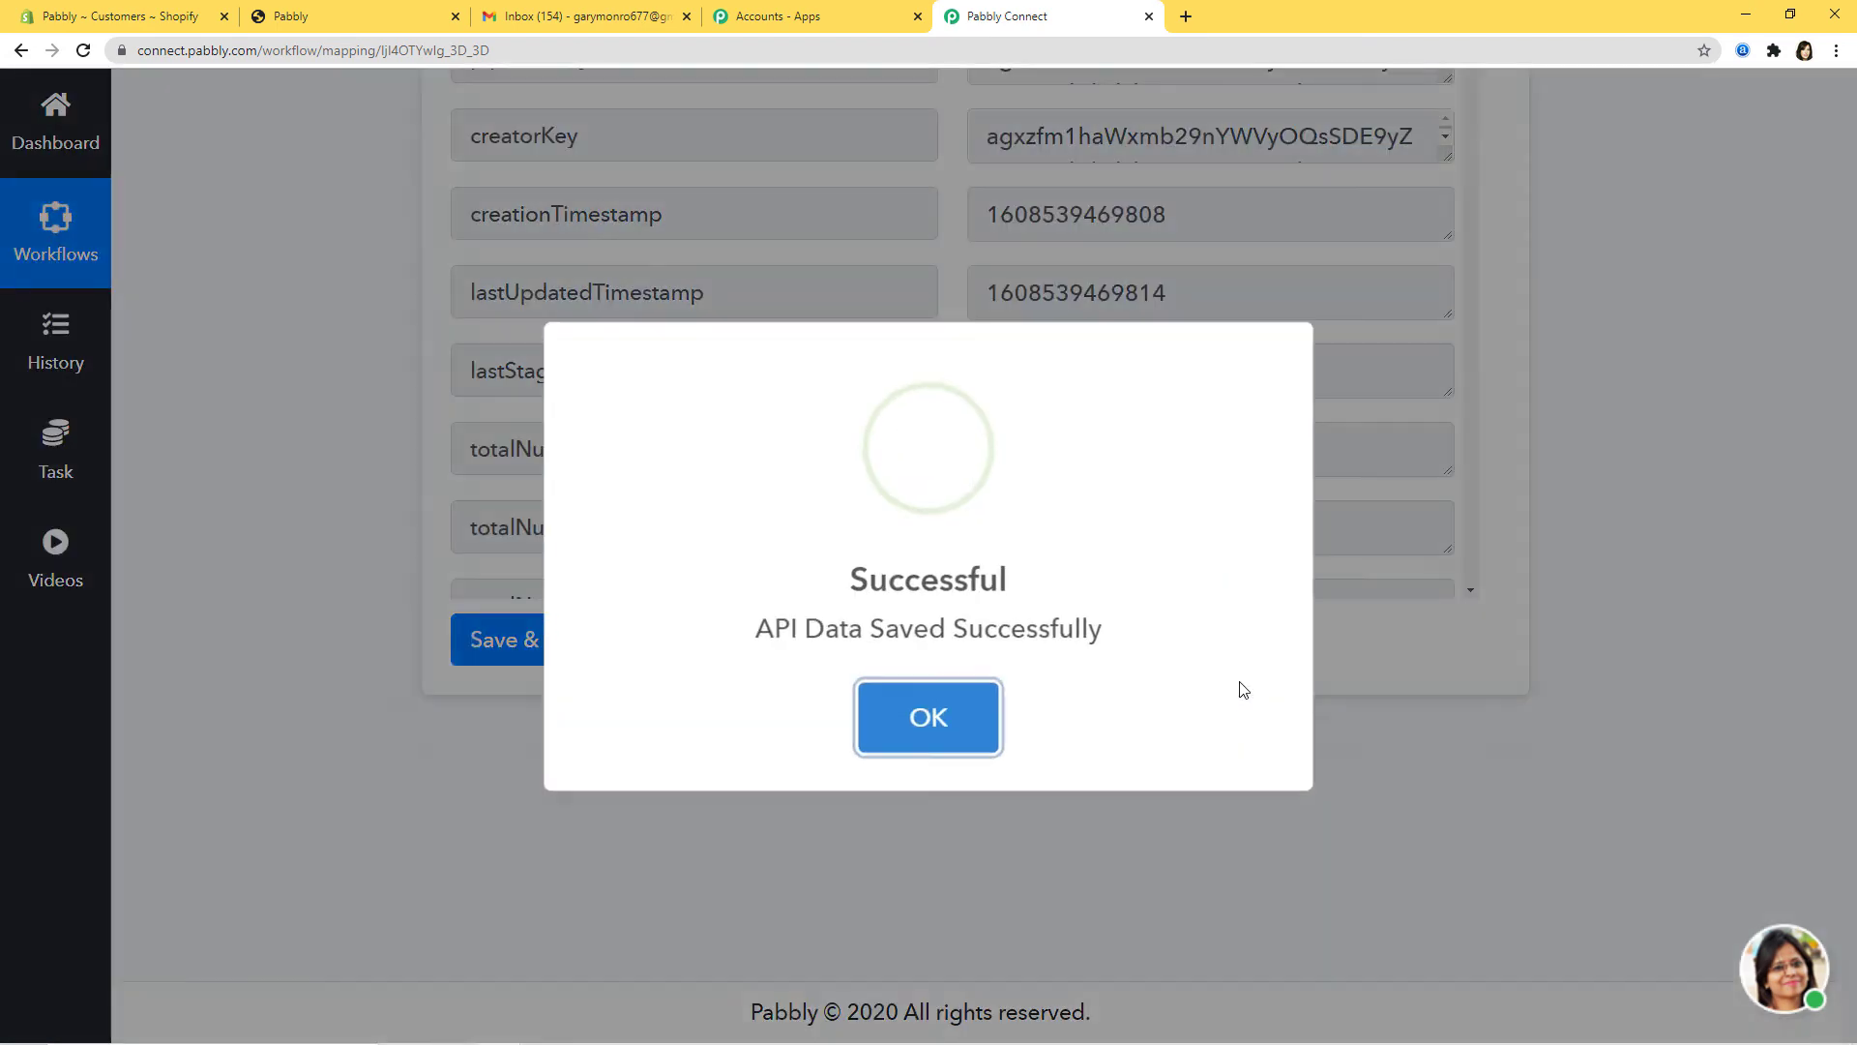
{"action": "left_click", "coordinate": [958, 714]}
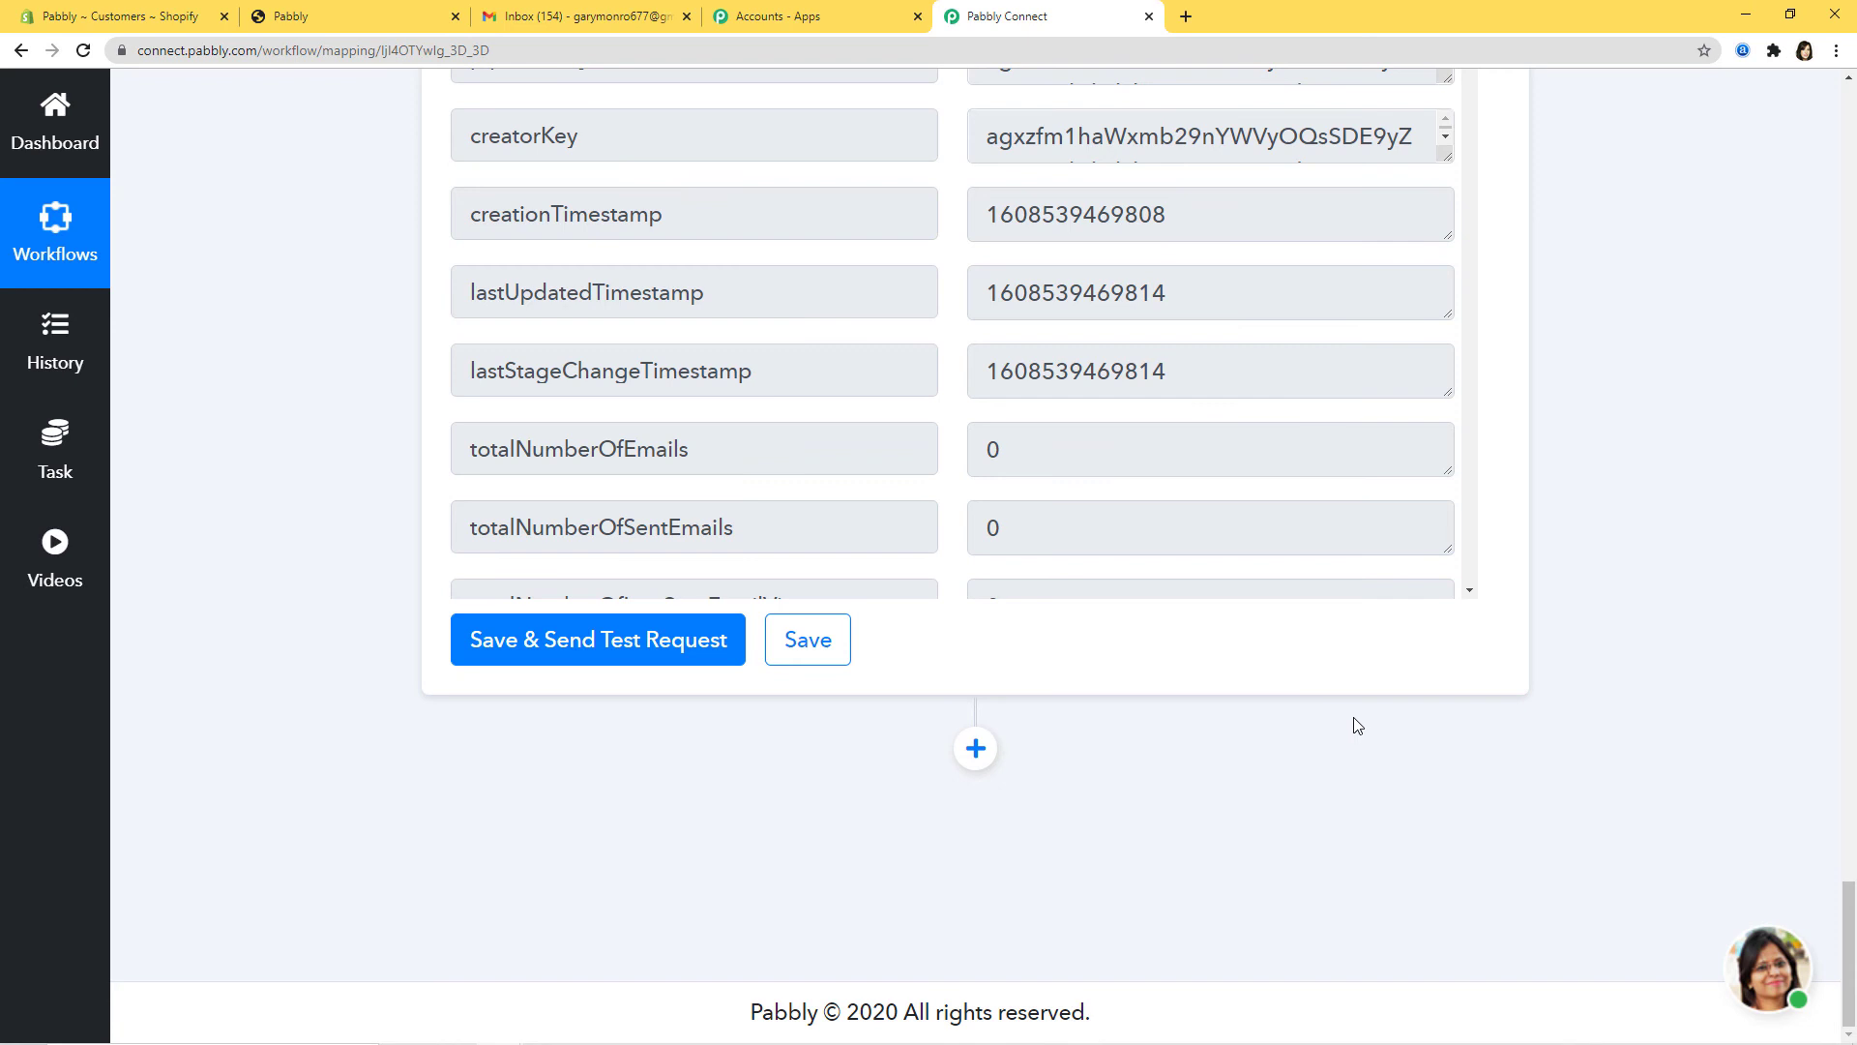
{"action": "left_click", "coordinate": [602, 17]}
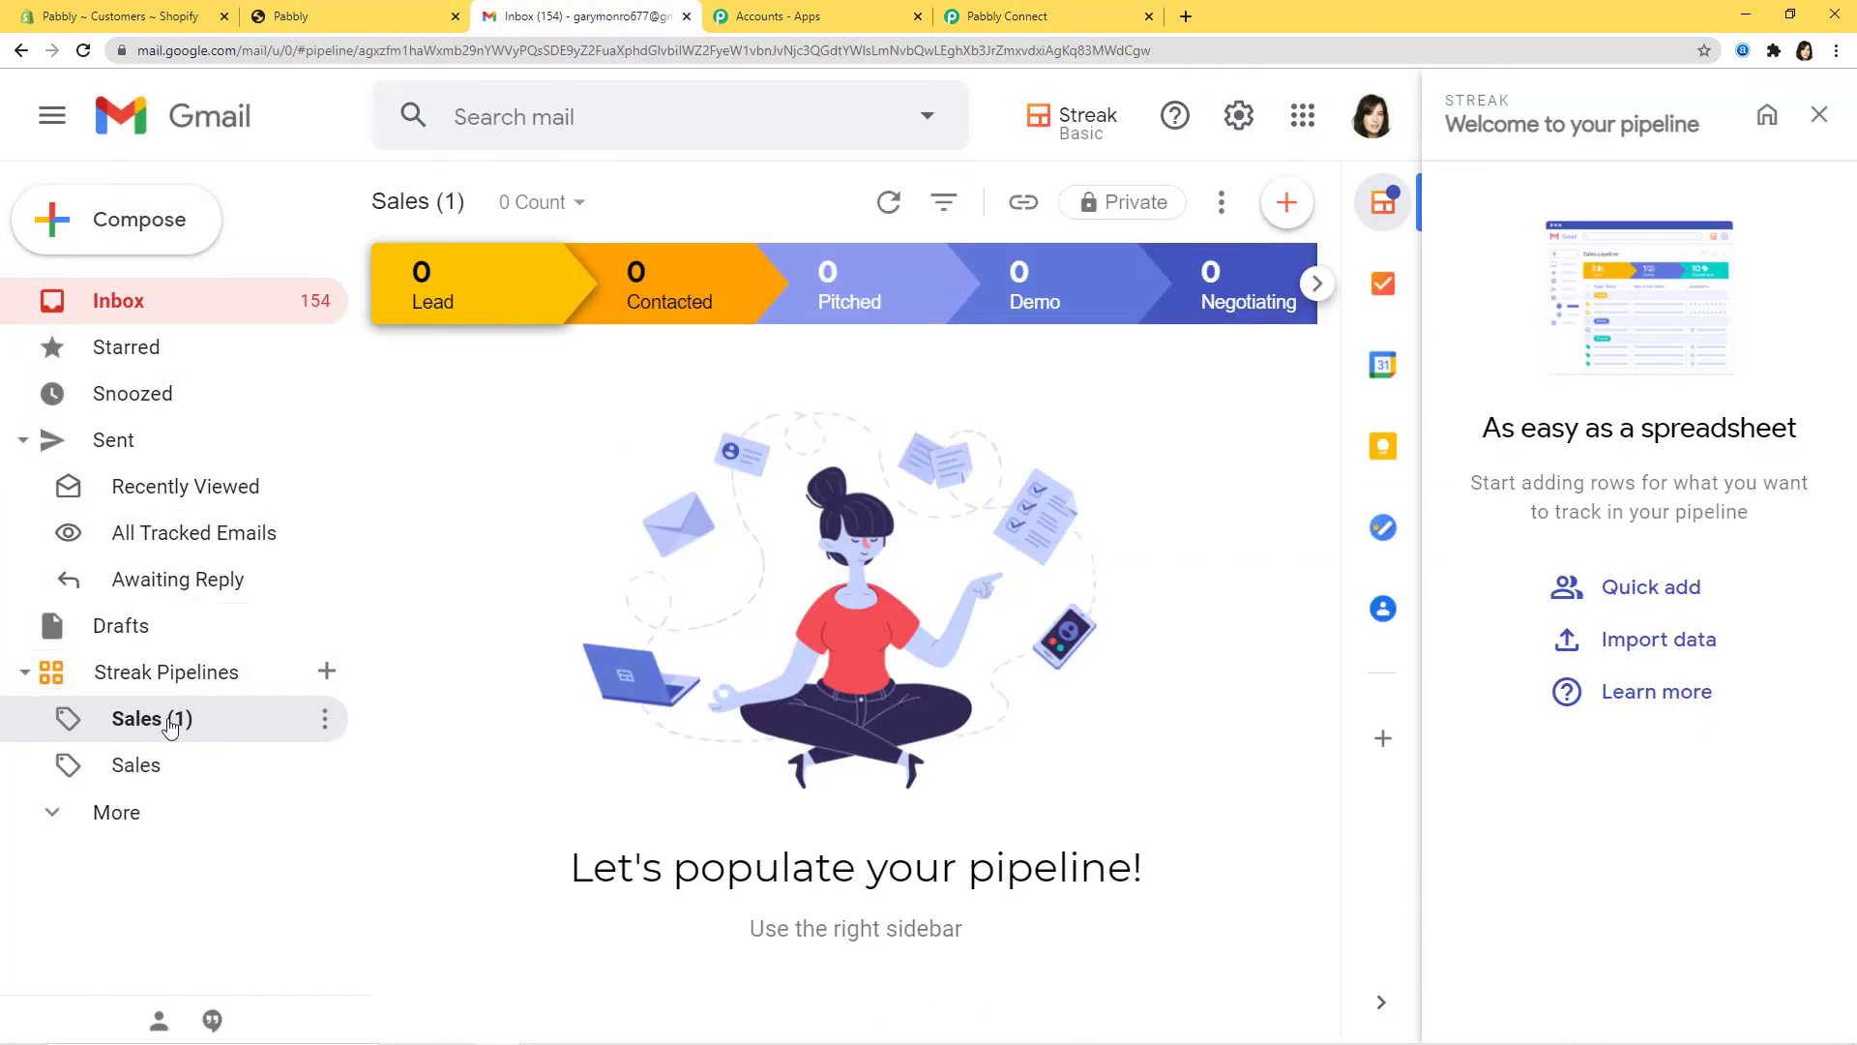
Step: Check the Streak Sales pipeline for the test customer's new box under Contacted
{"action": "left_click", "coordinate": [144, 766]}
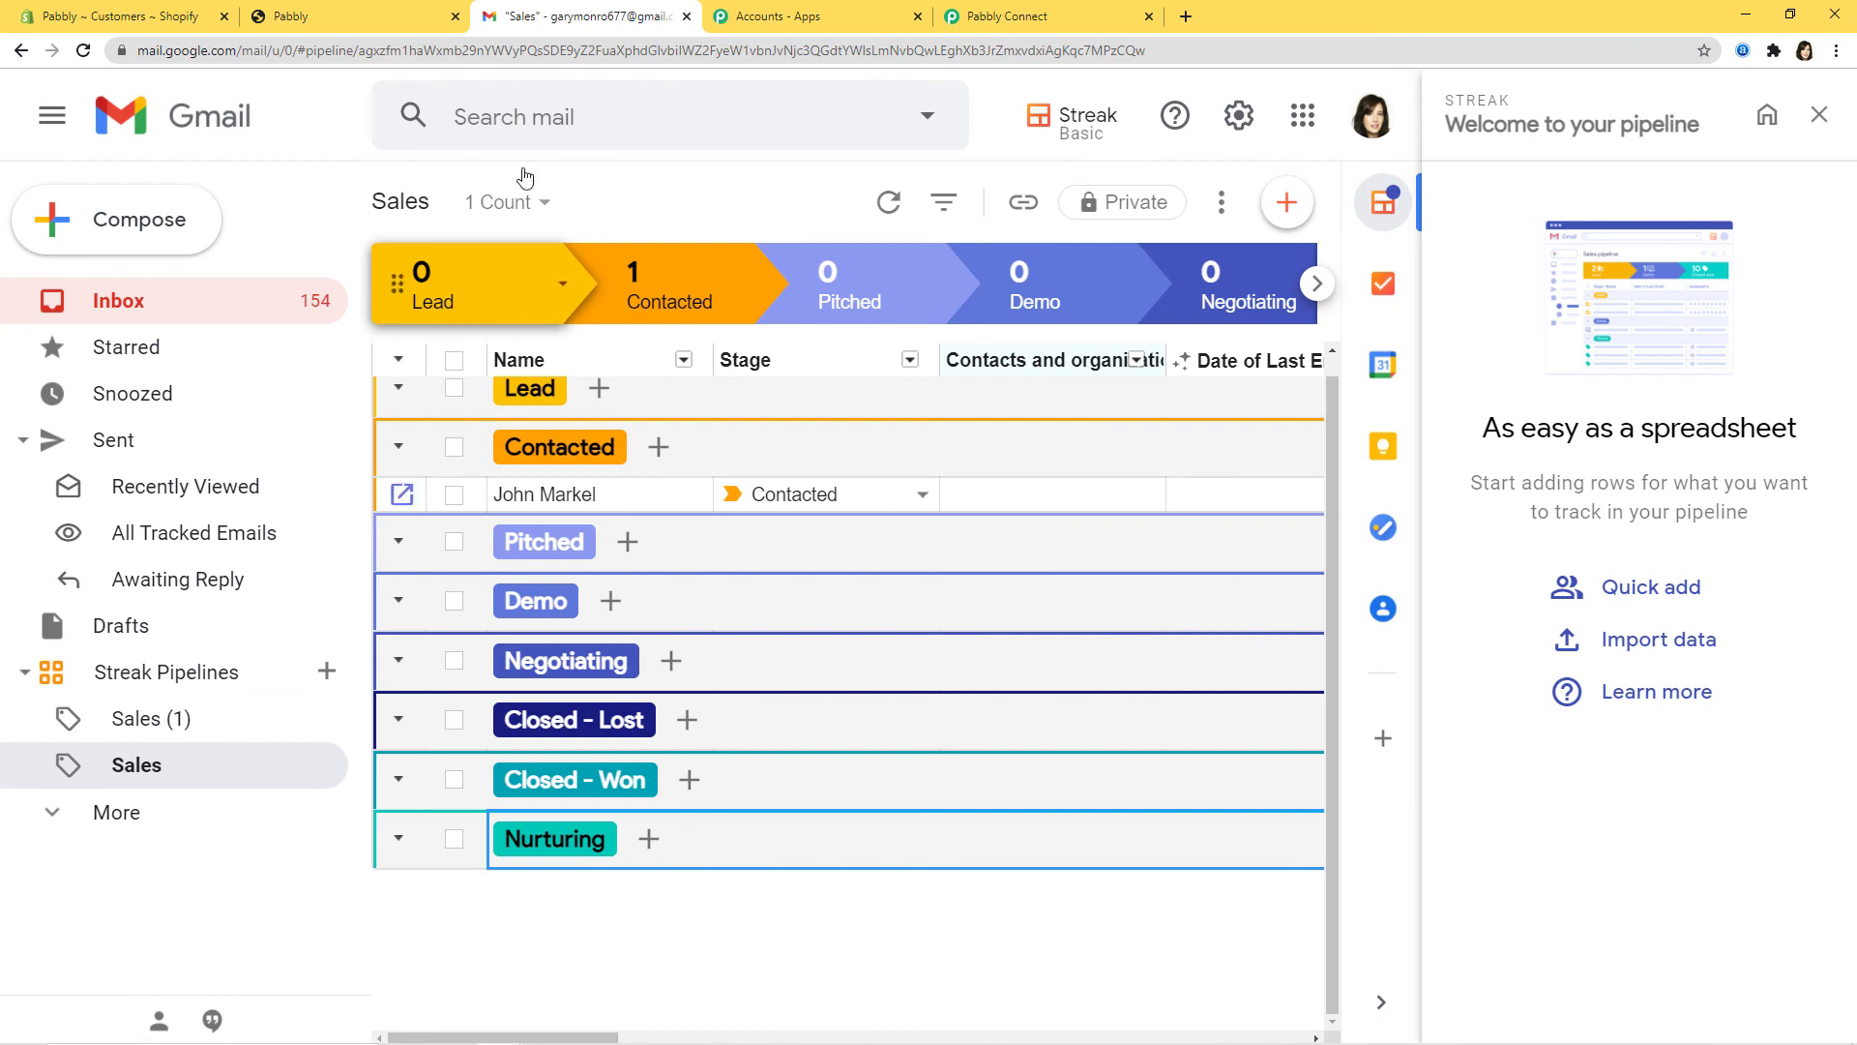
{"action": "left_click", "coordinate": [345, 15]}
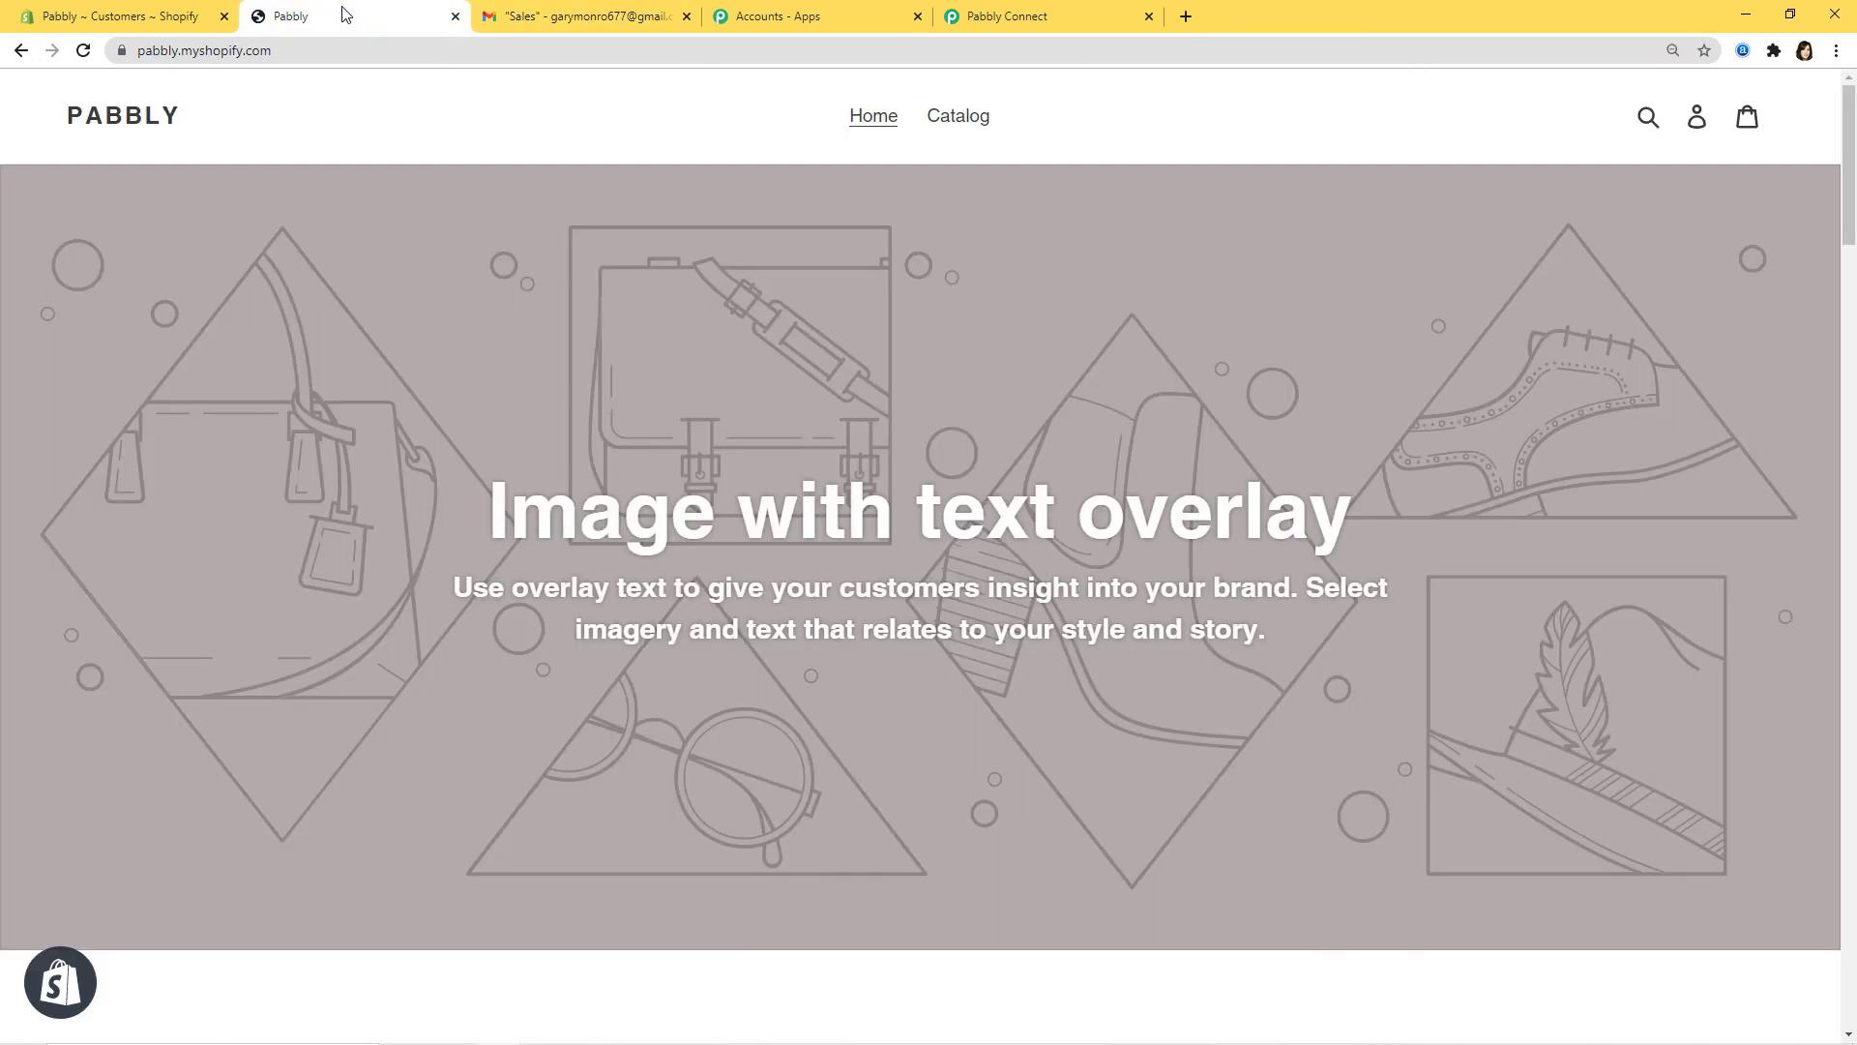
Step: Log the current customer out of the storefront and open the Create account form
{"action": "left_click", "coordinate": [1699, 120]}
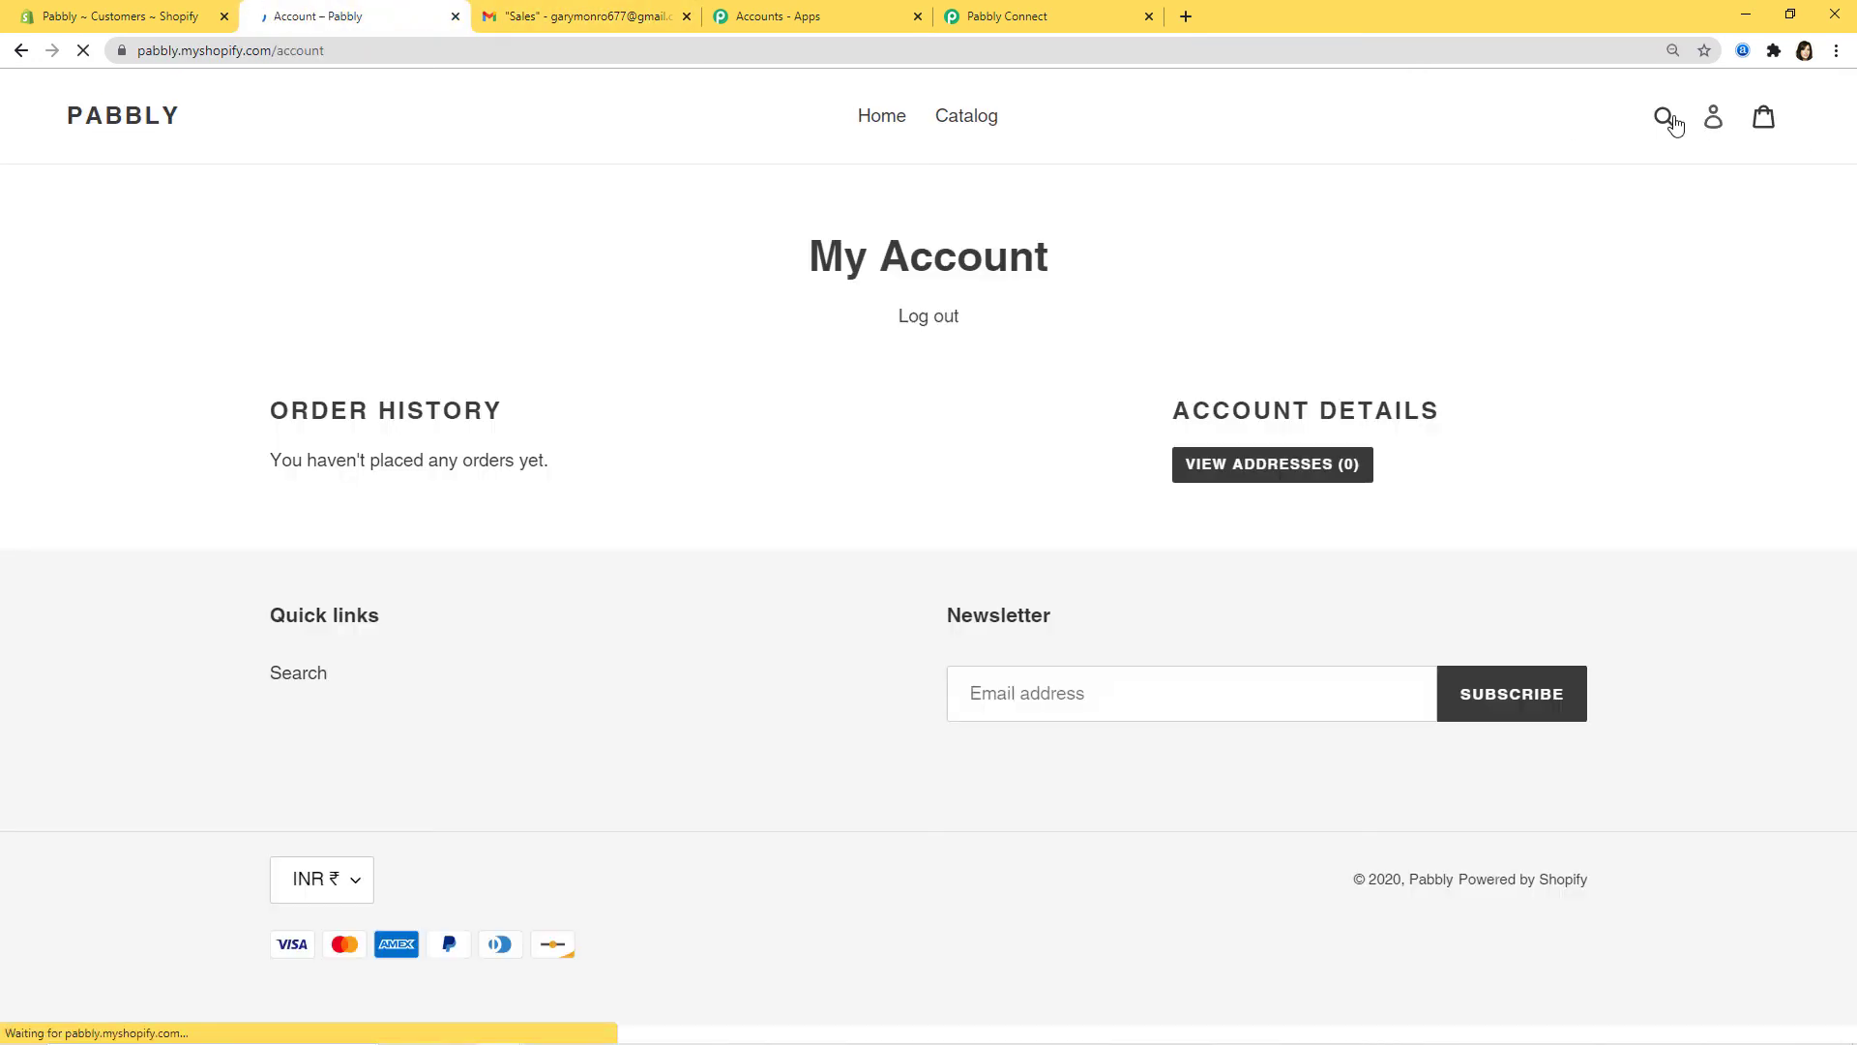
{"action": "left_click", "coordinate": [907, 319]}
{"action": "left_click", "coordinate": [1710, 120]}
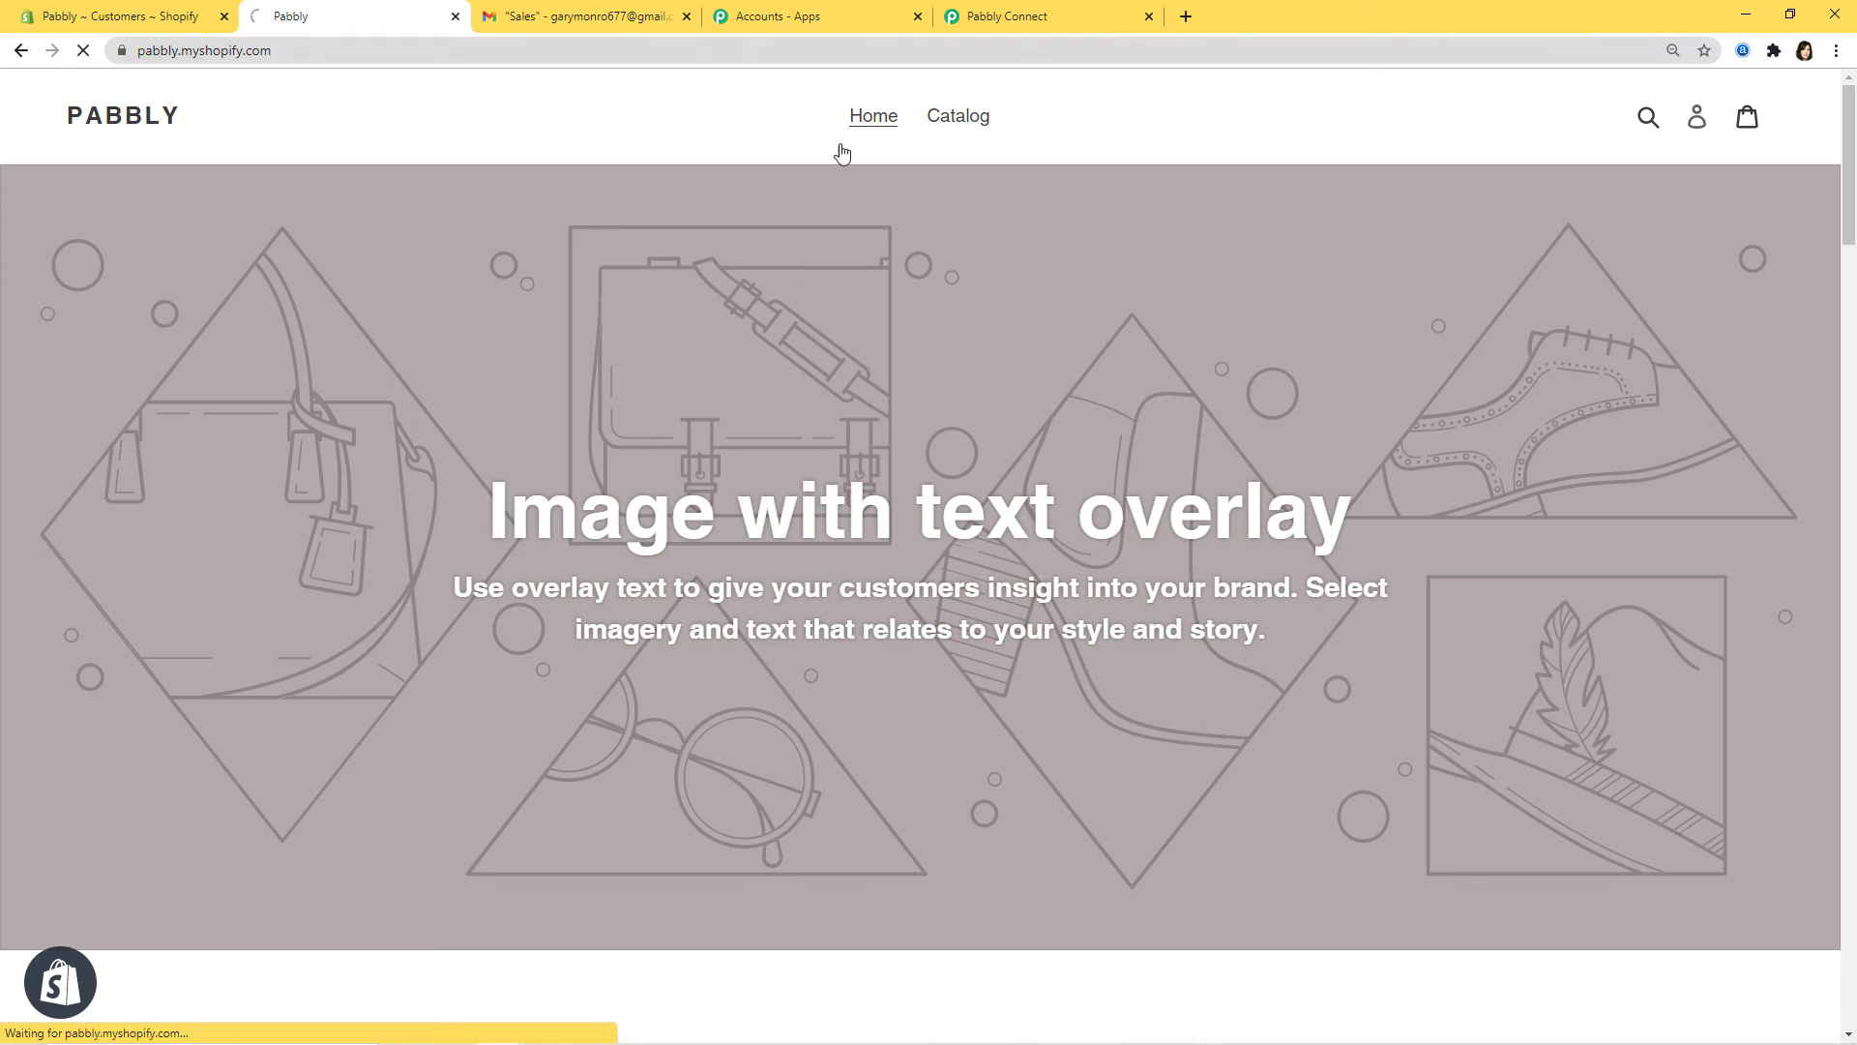
{"action": "left_click", "coordinate": [931, 645]}
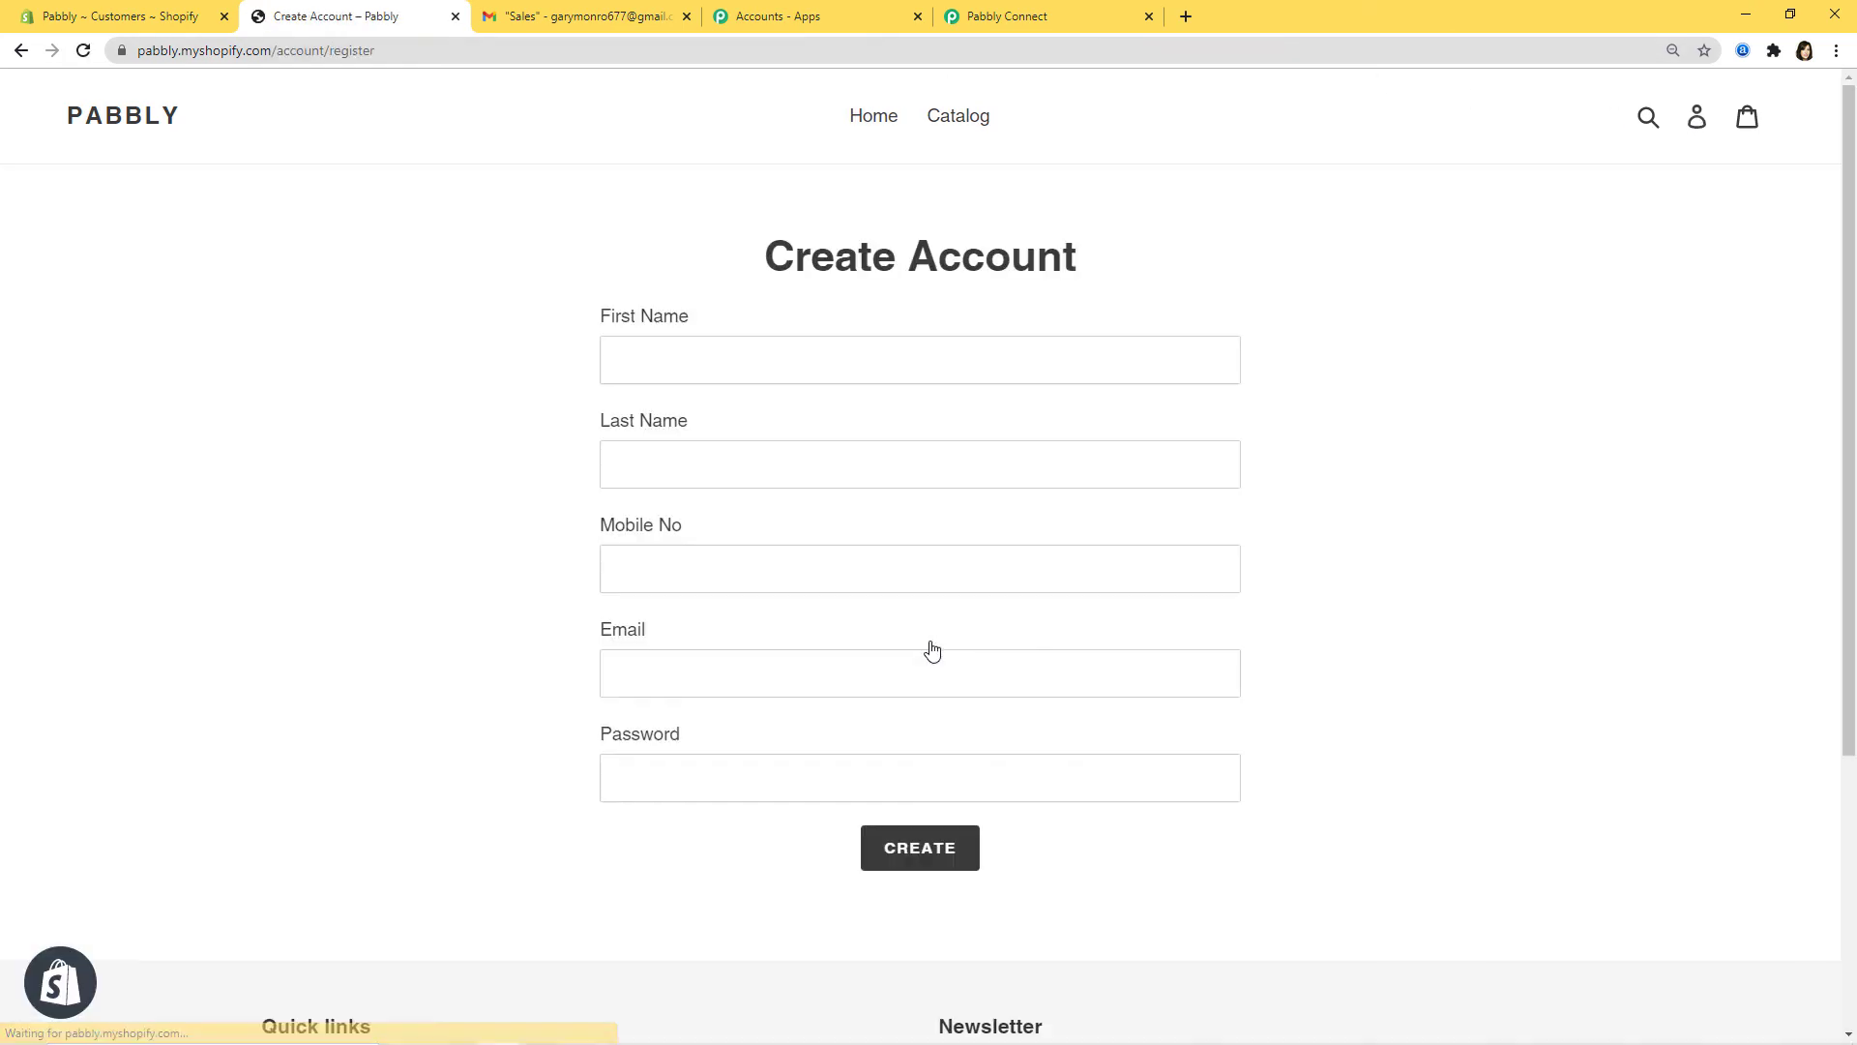
Step: Register a new customer with first and last name, mobile number, email and password
{"action": "left_click", "coordinate": [738, 358]}
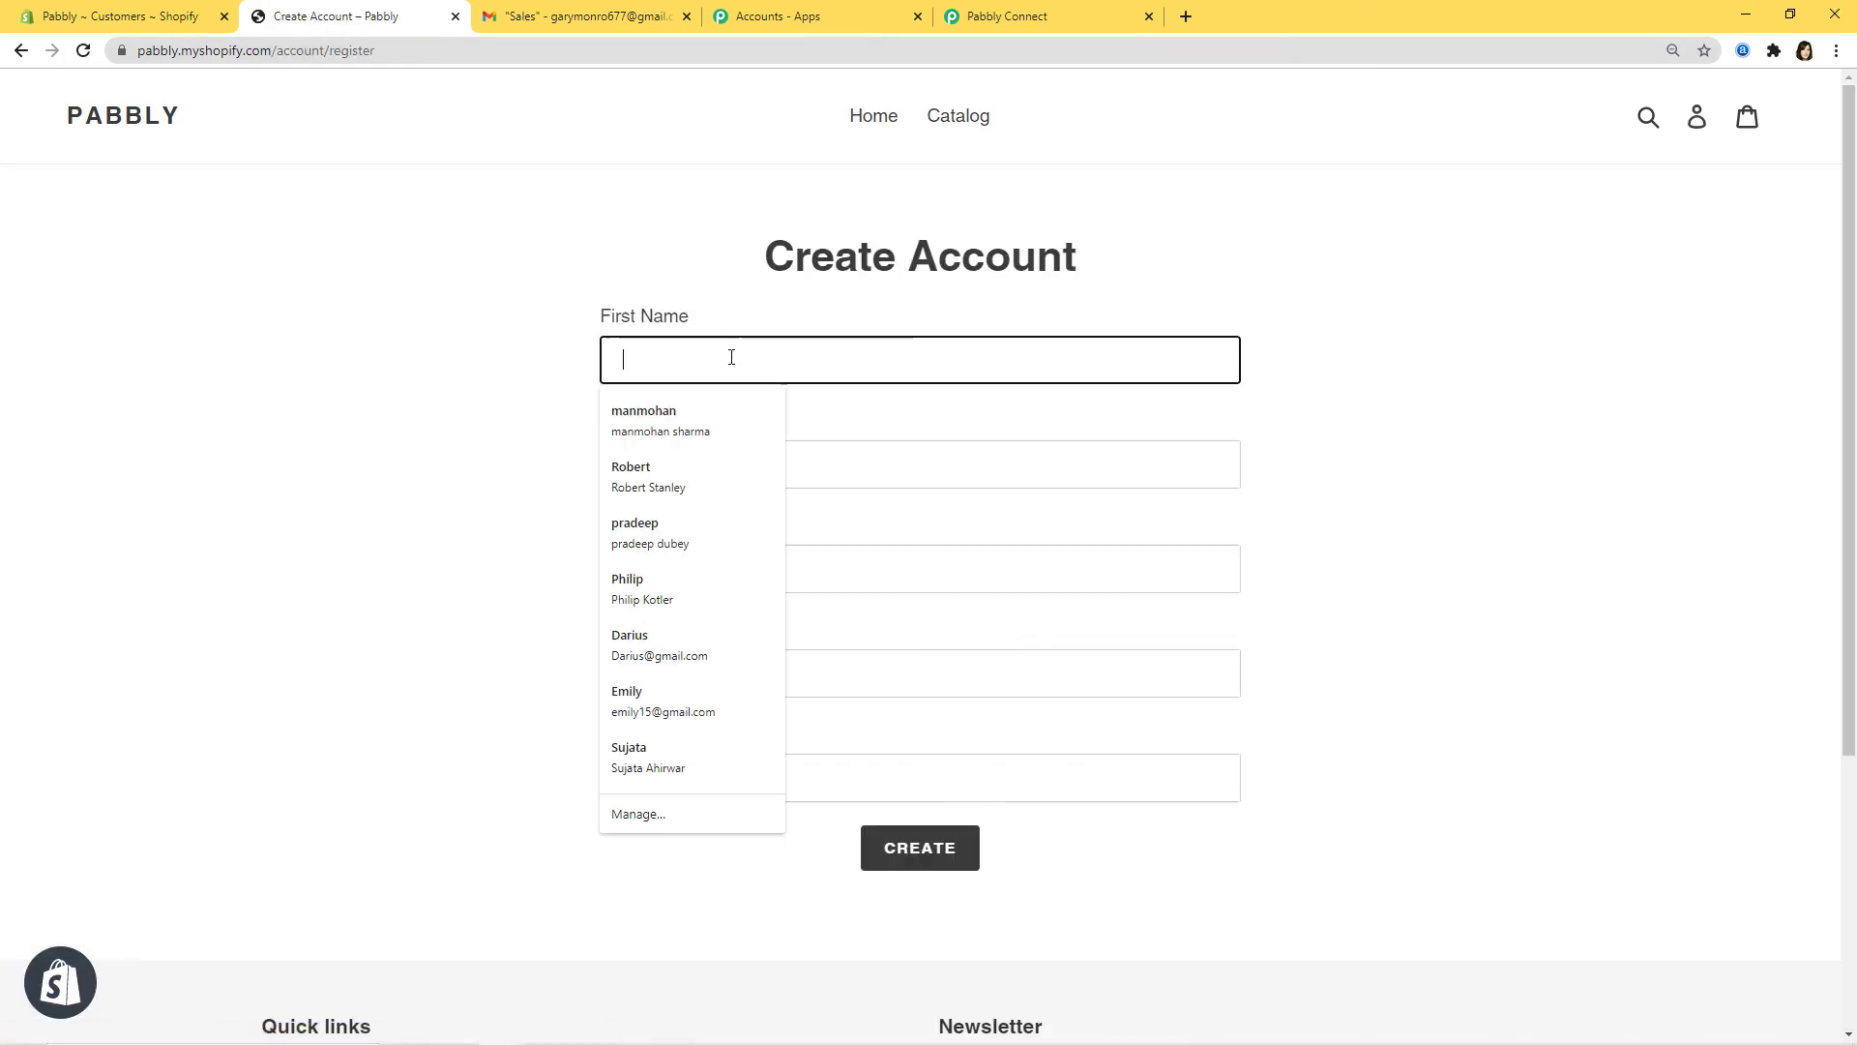
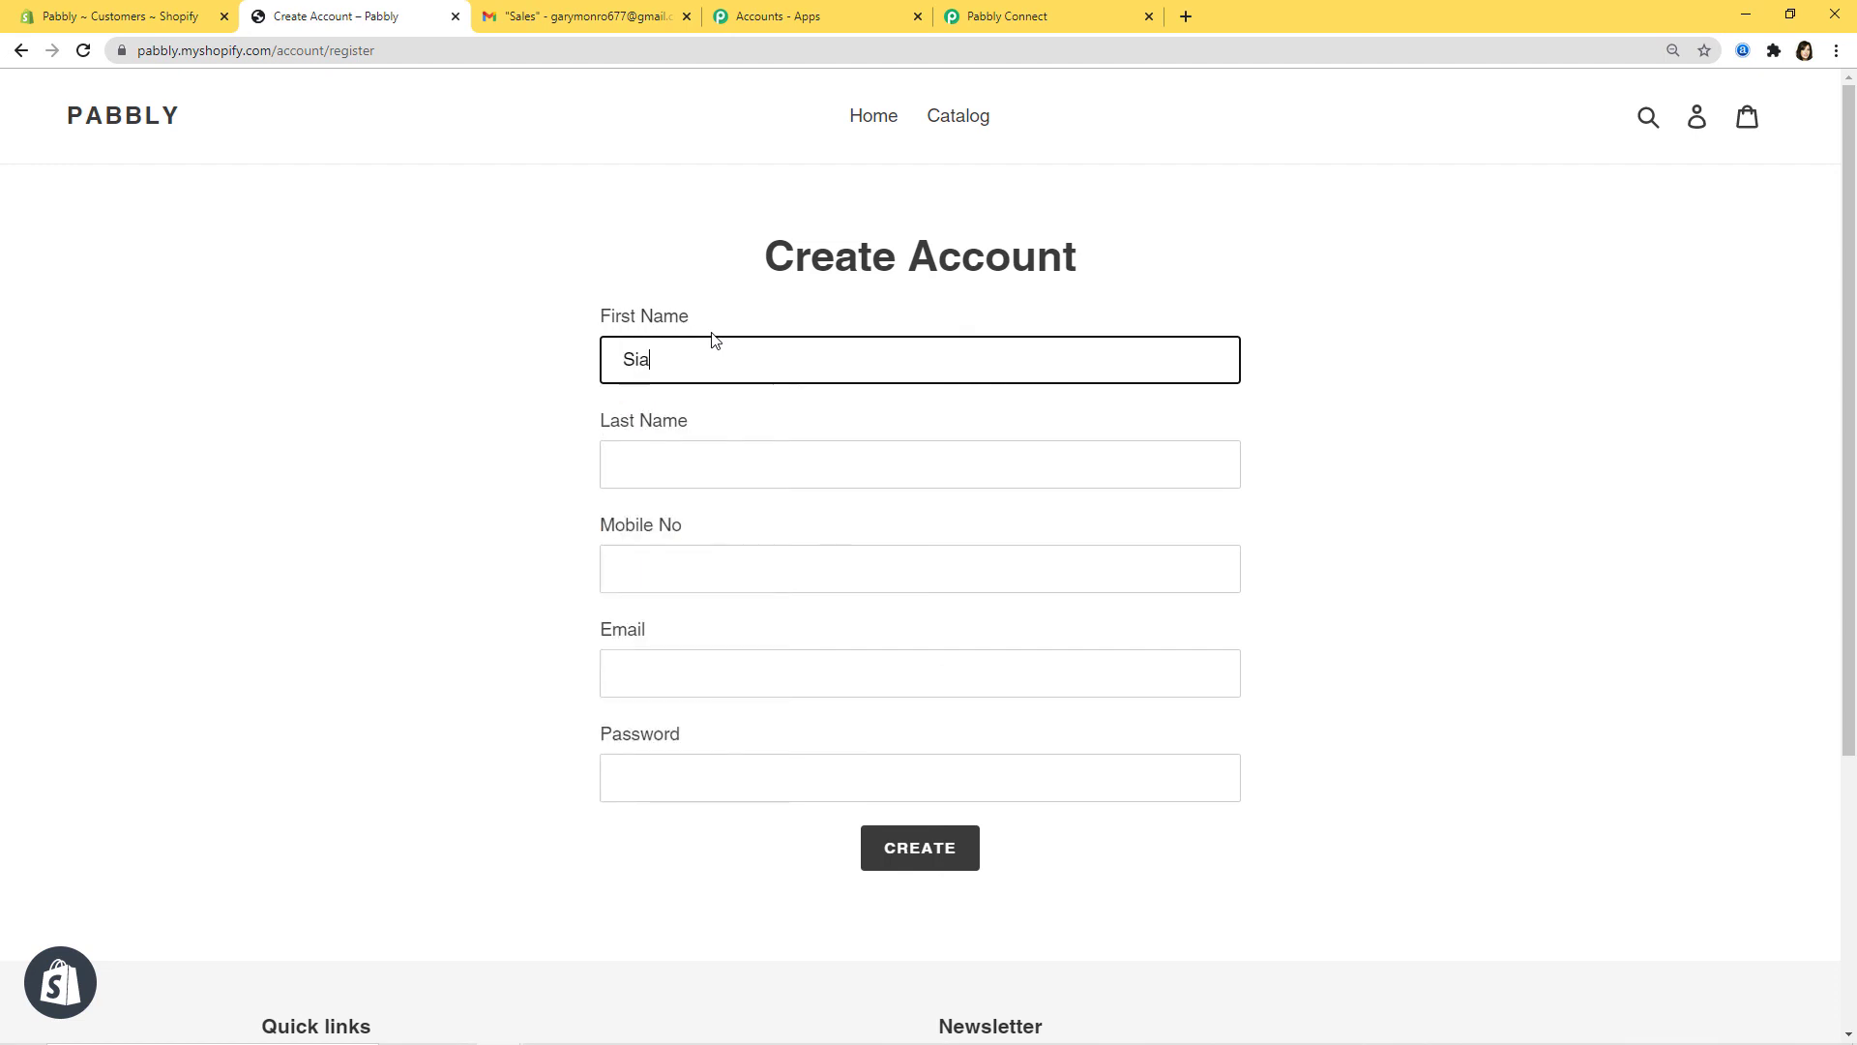
{"action": "left_click", "coordinate": [710, 466]}
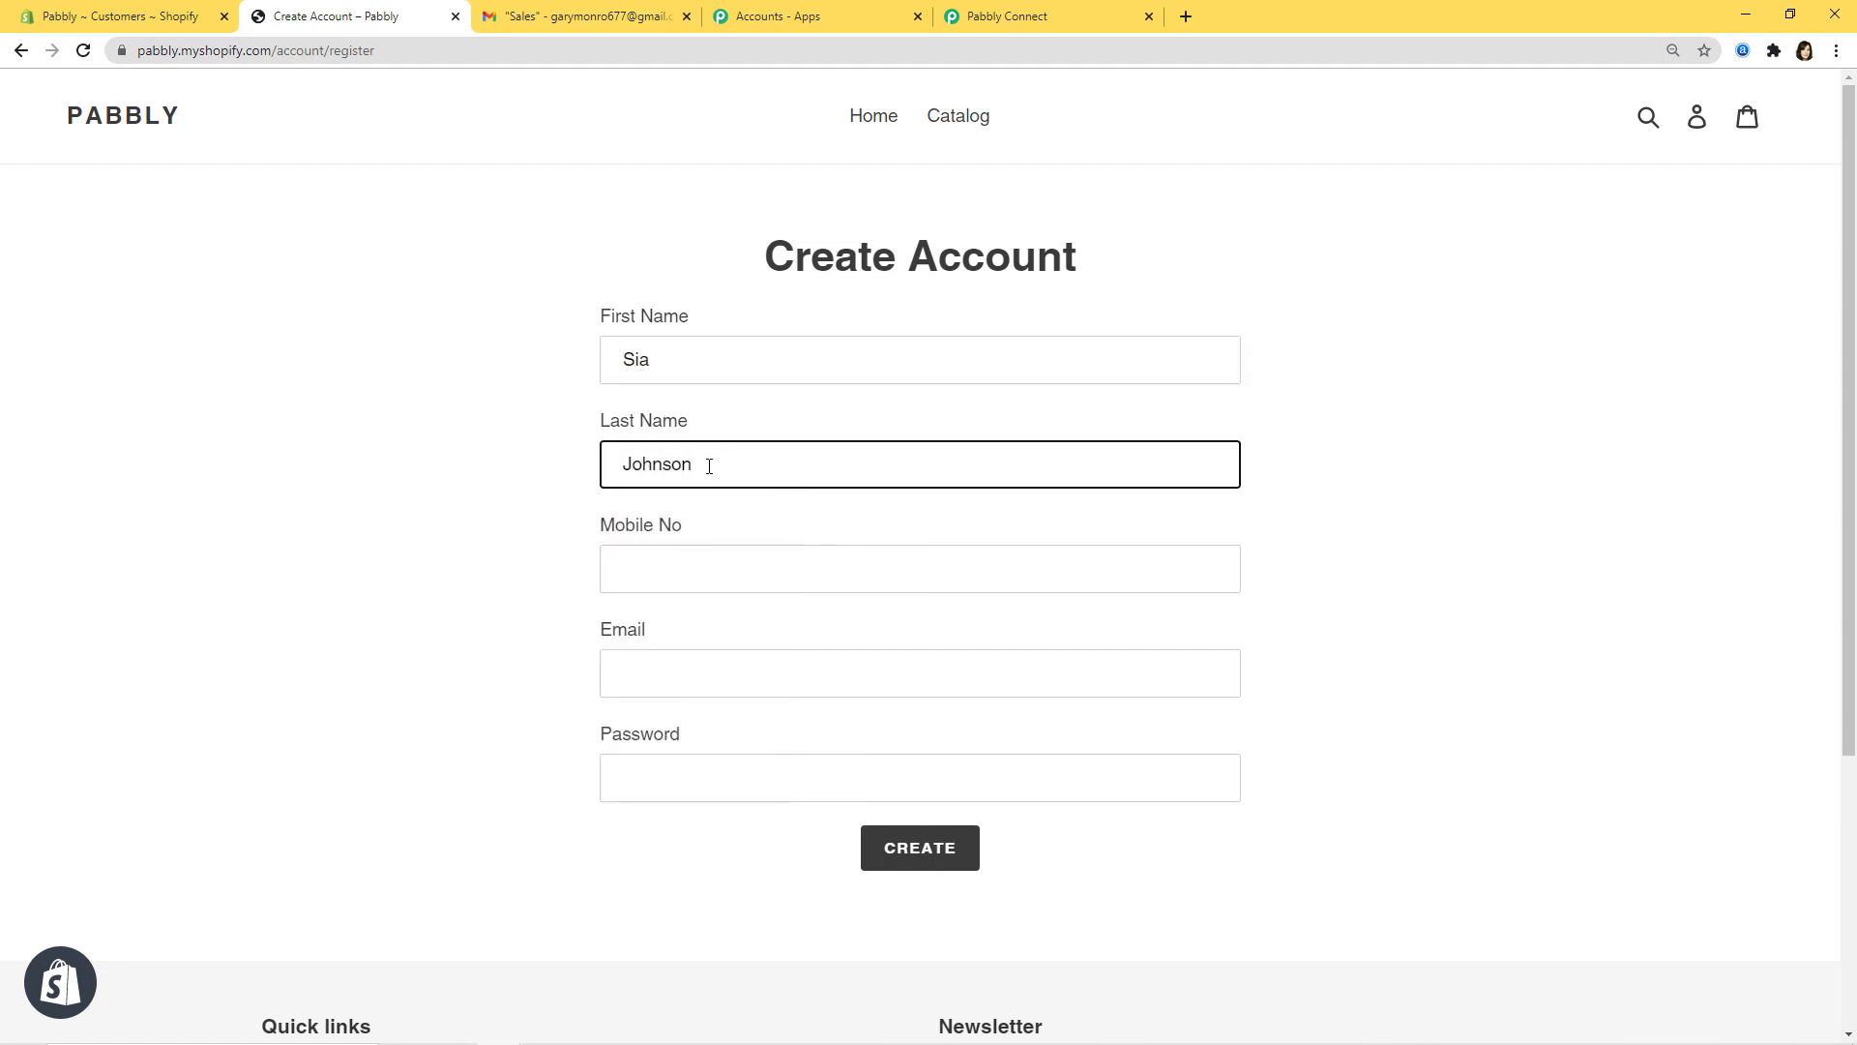
{"action": "left_click", "coordinate": [666, 563]}
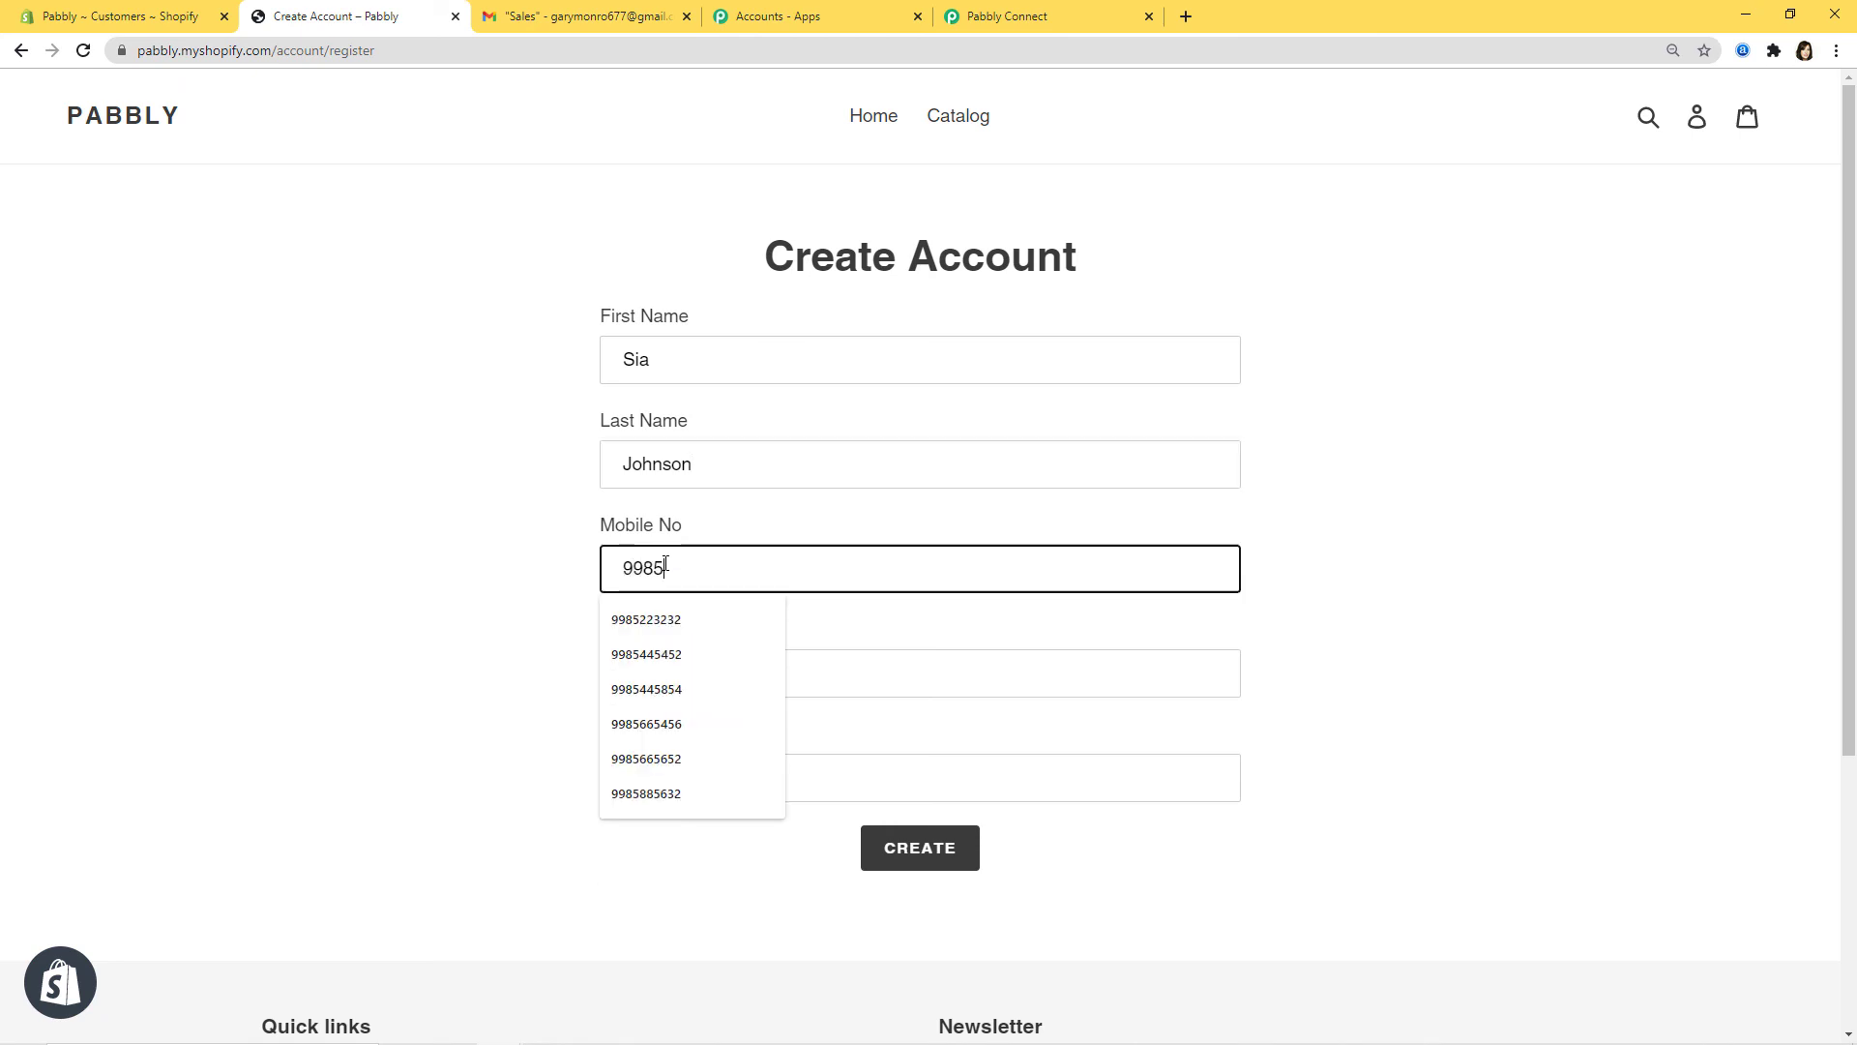
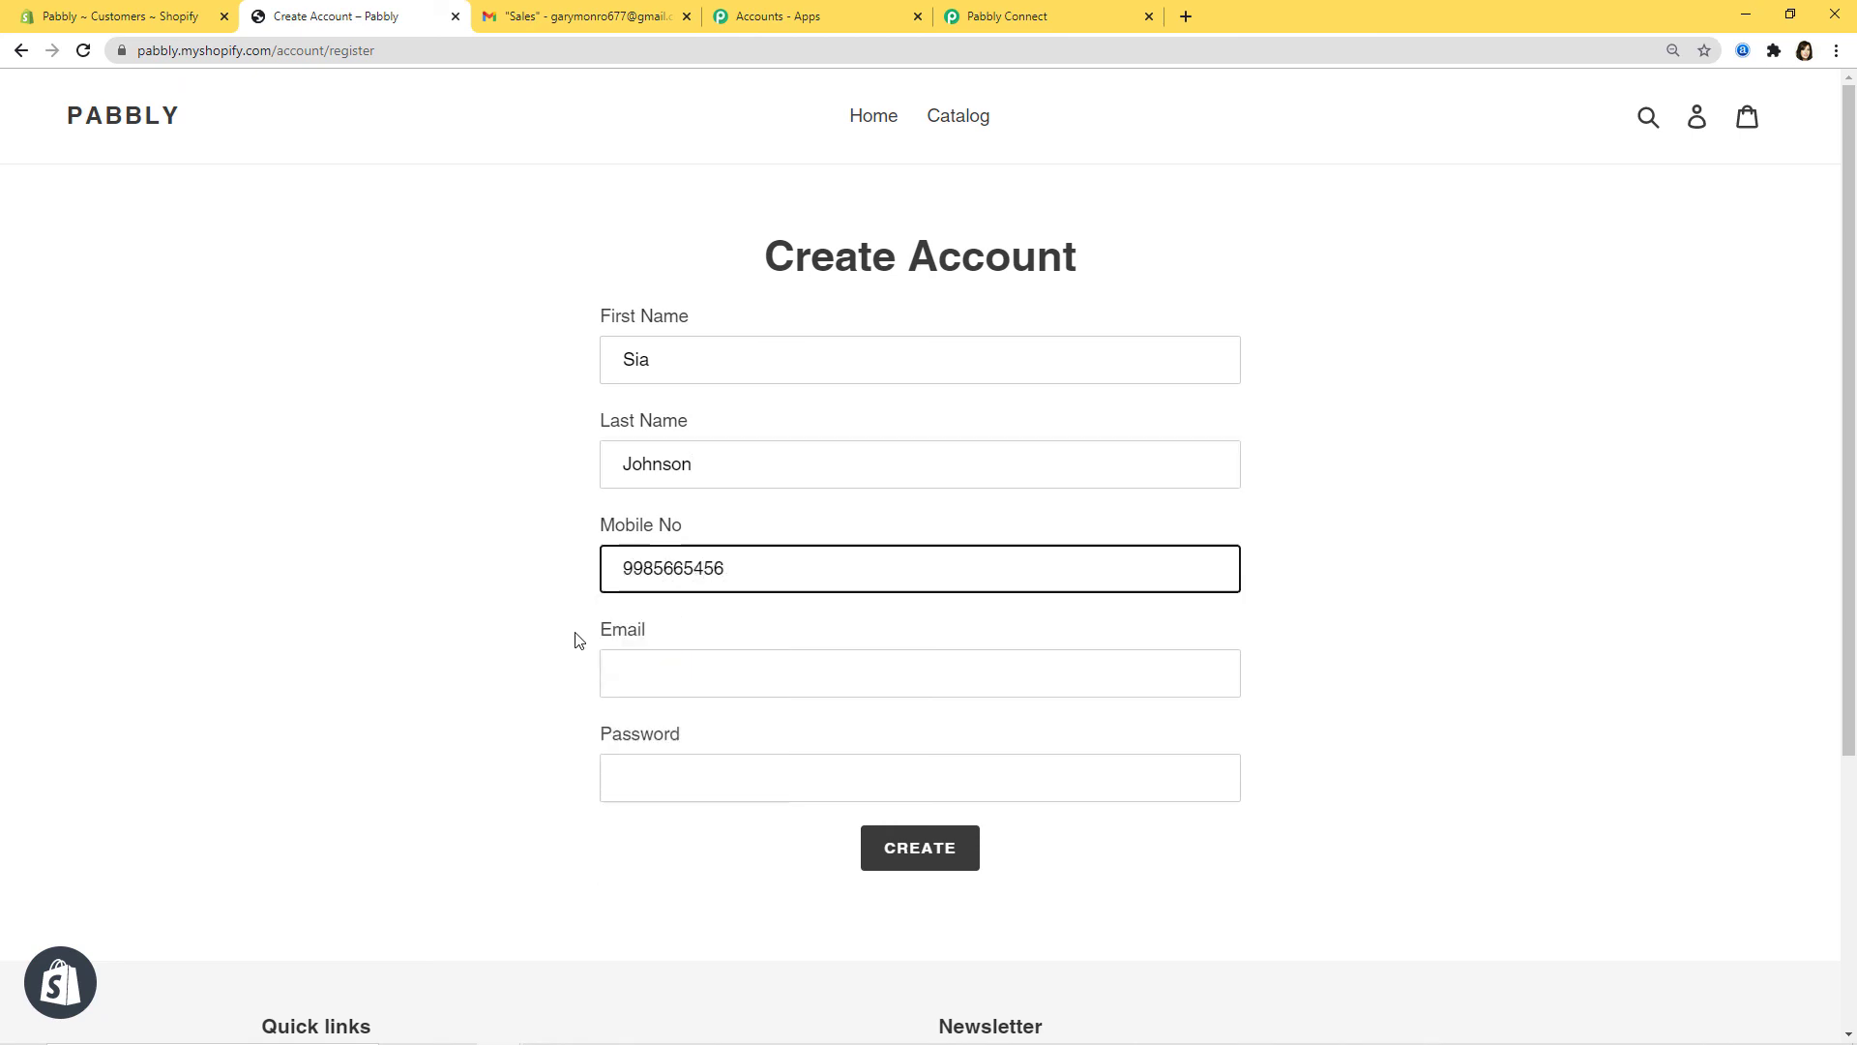
{"action": "left_click", "coordinate": [625, 666]}
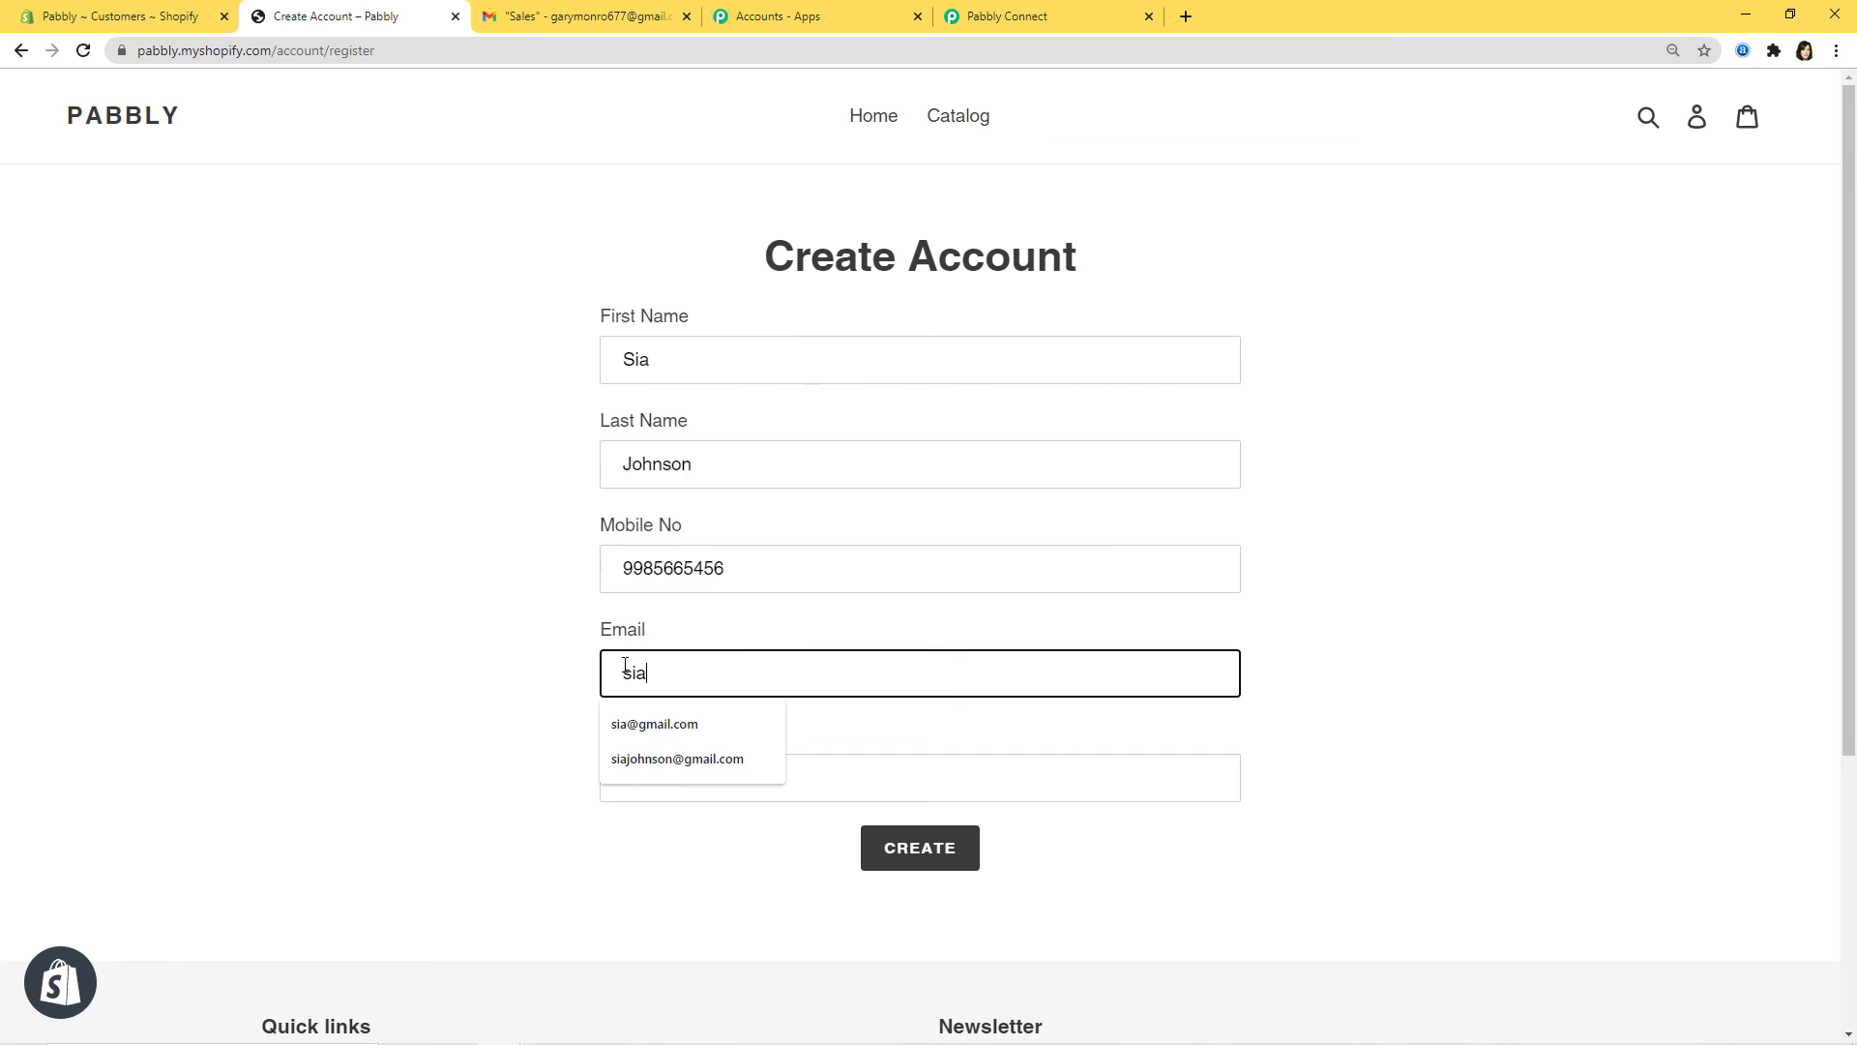
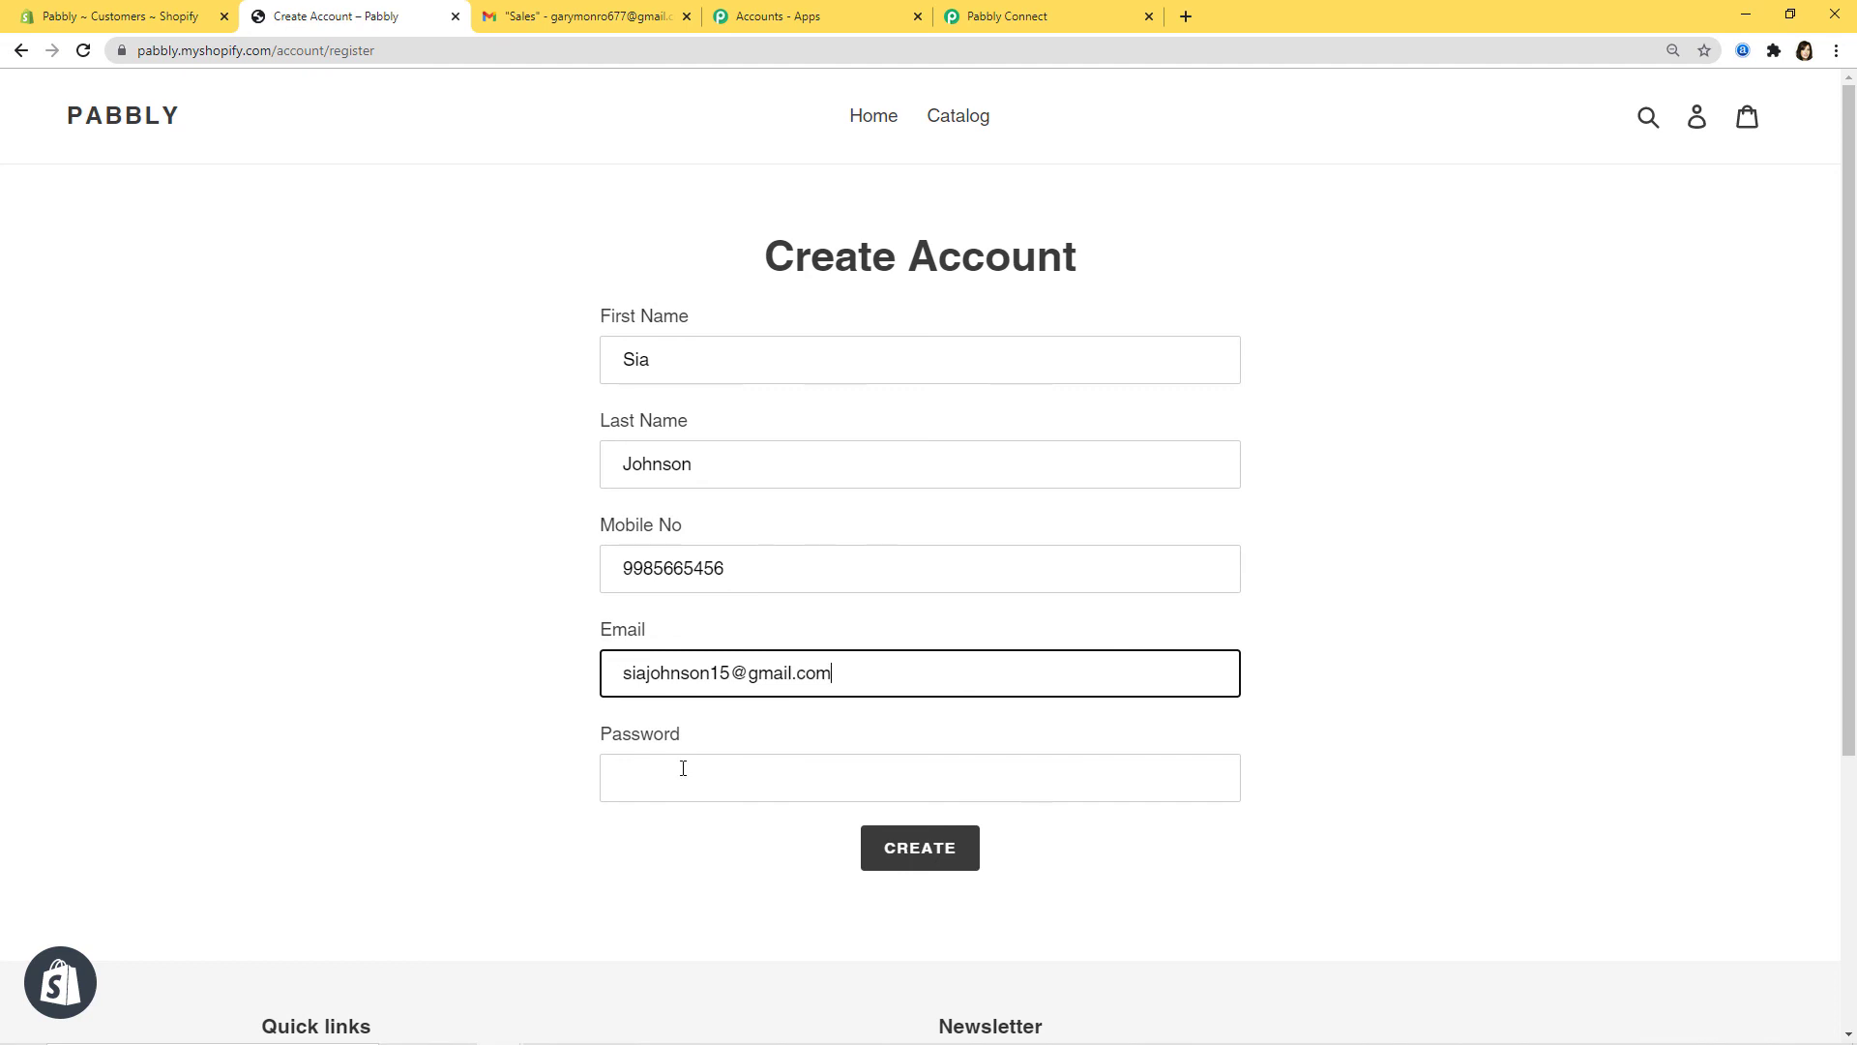
{"action": "left_click", "coordinate": [683, 768]}
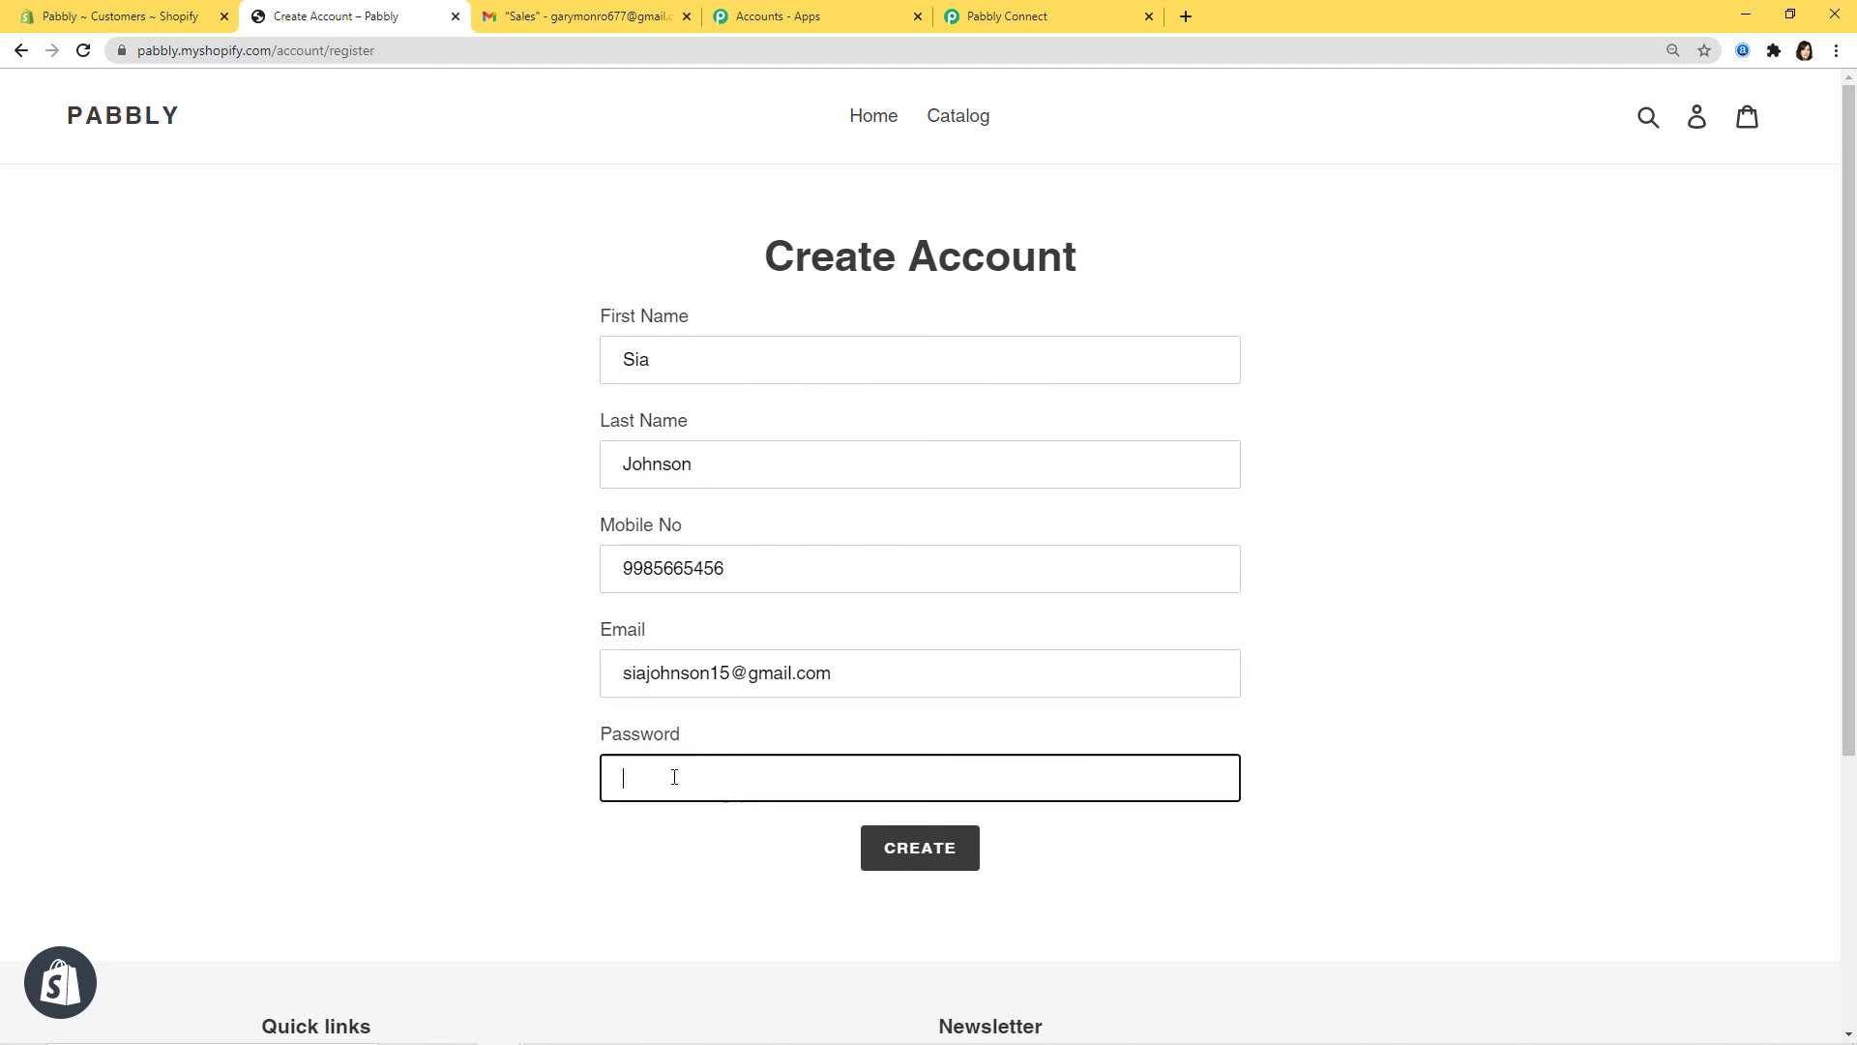
{"action": "type", "text": "s"}
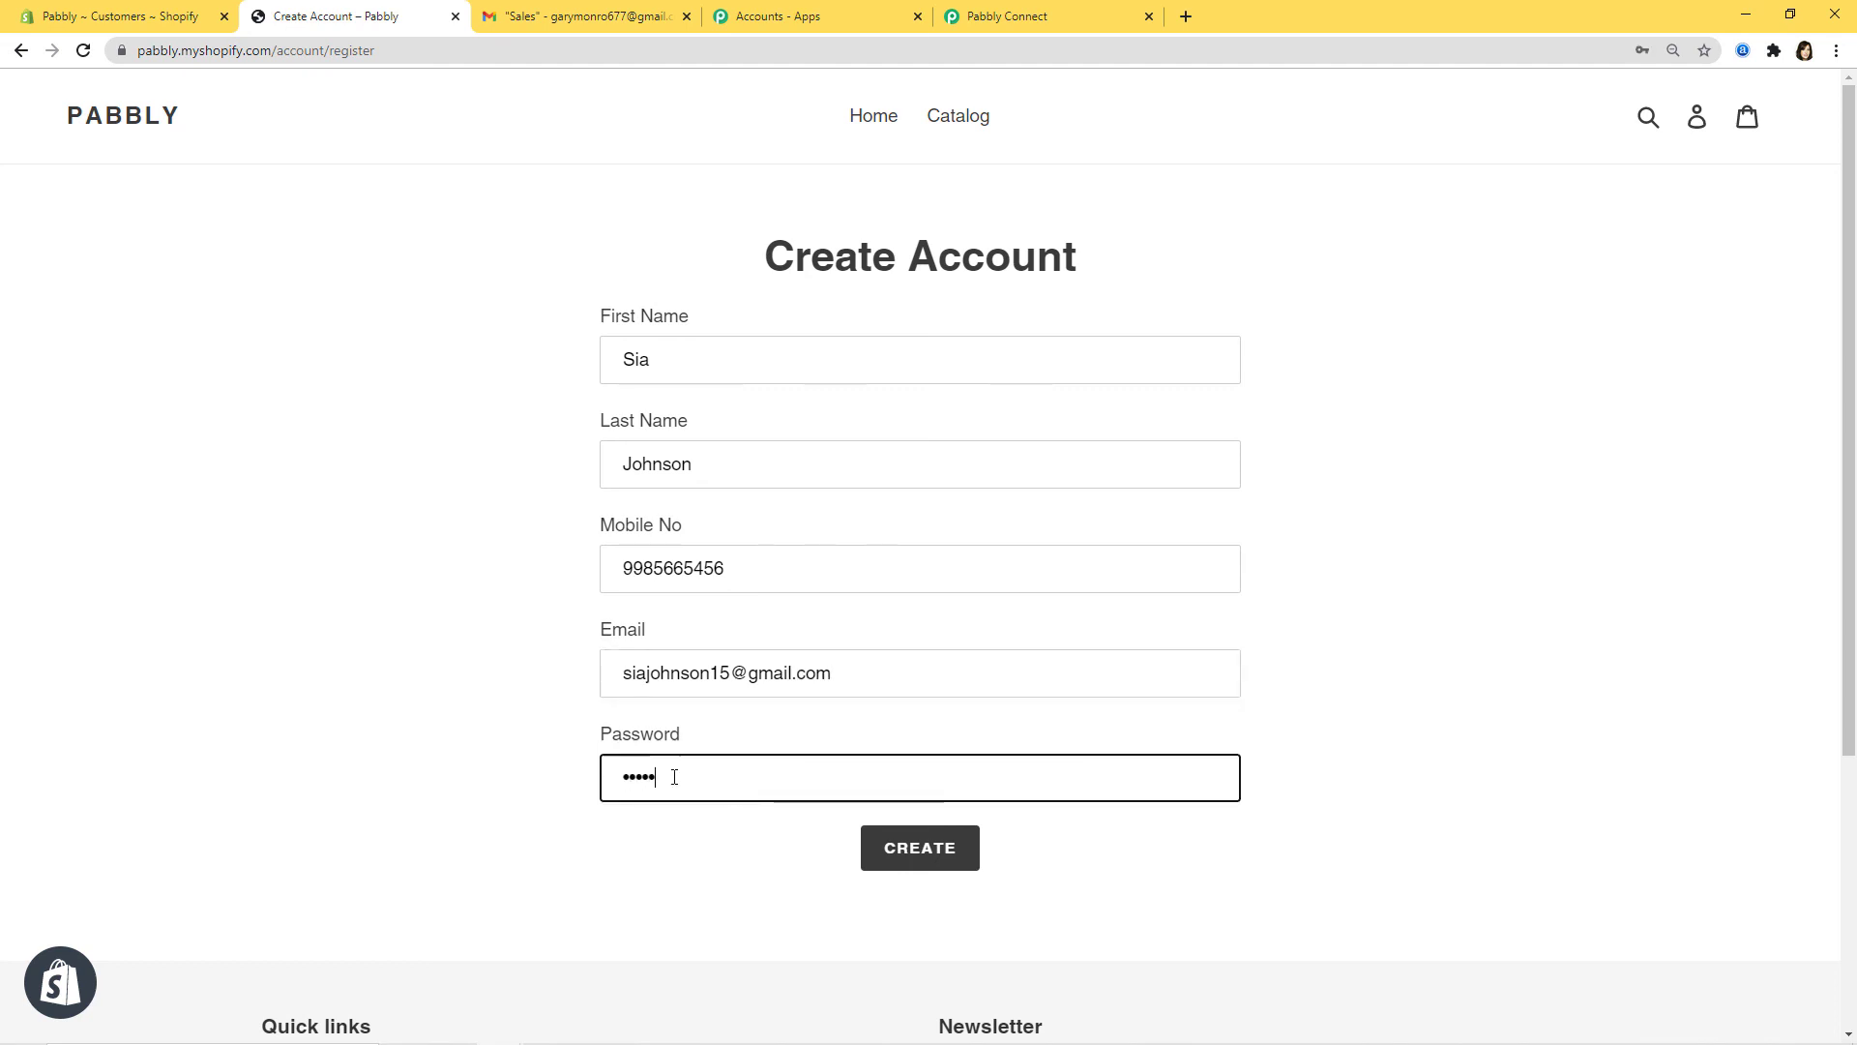
{"action": "left_click", "coordinate": [934, 857]}
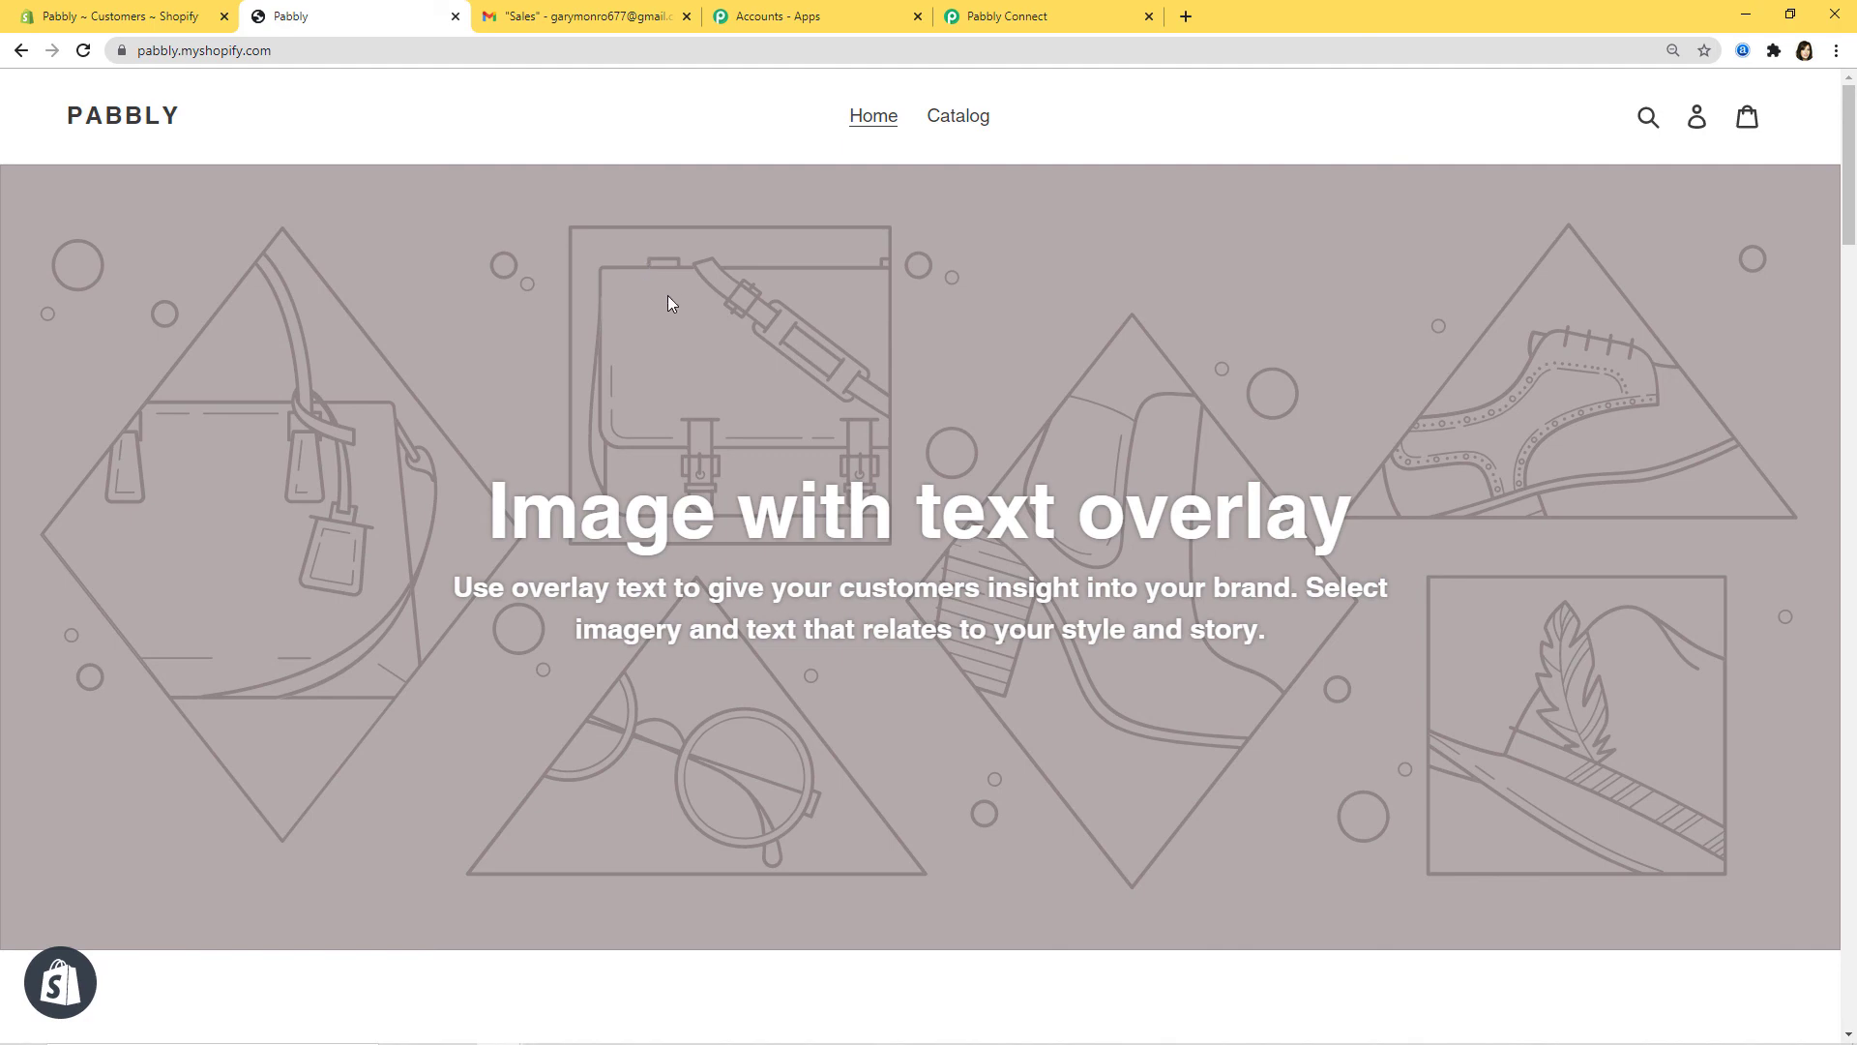
{"action": "left_click", "coordinate": [553, 20]}
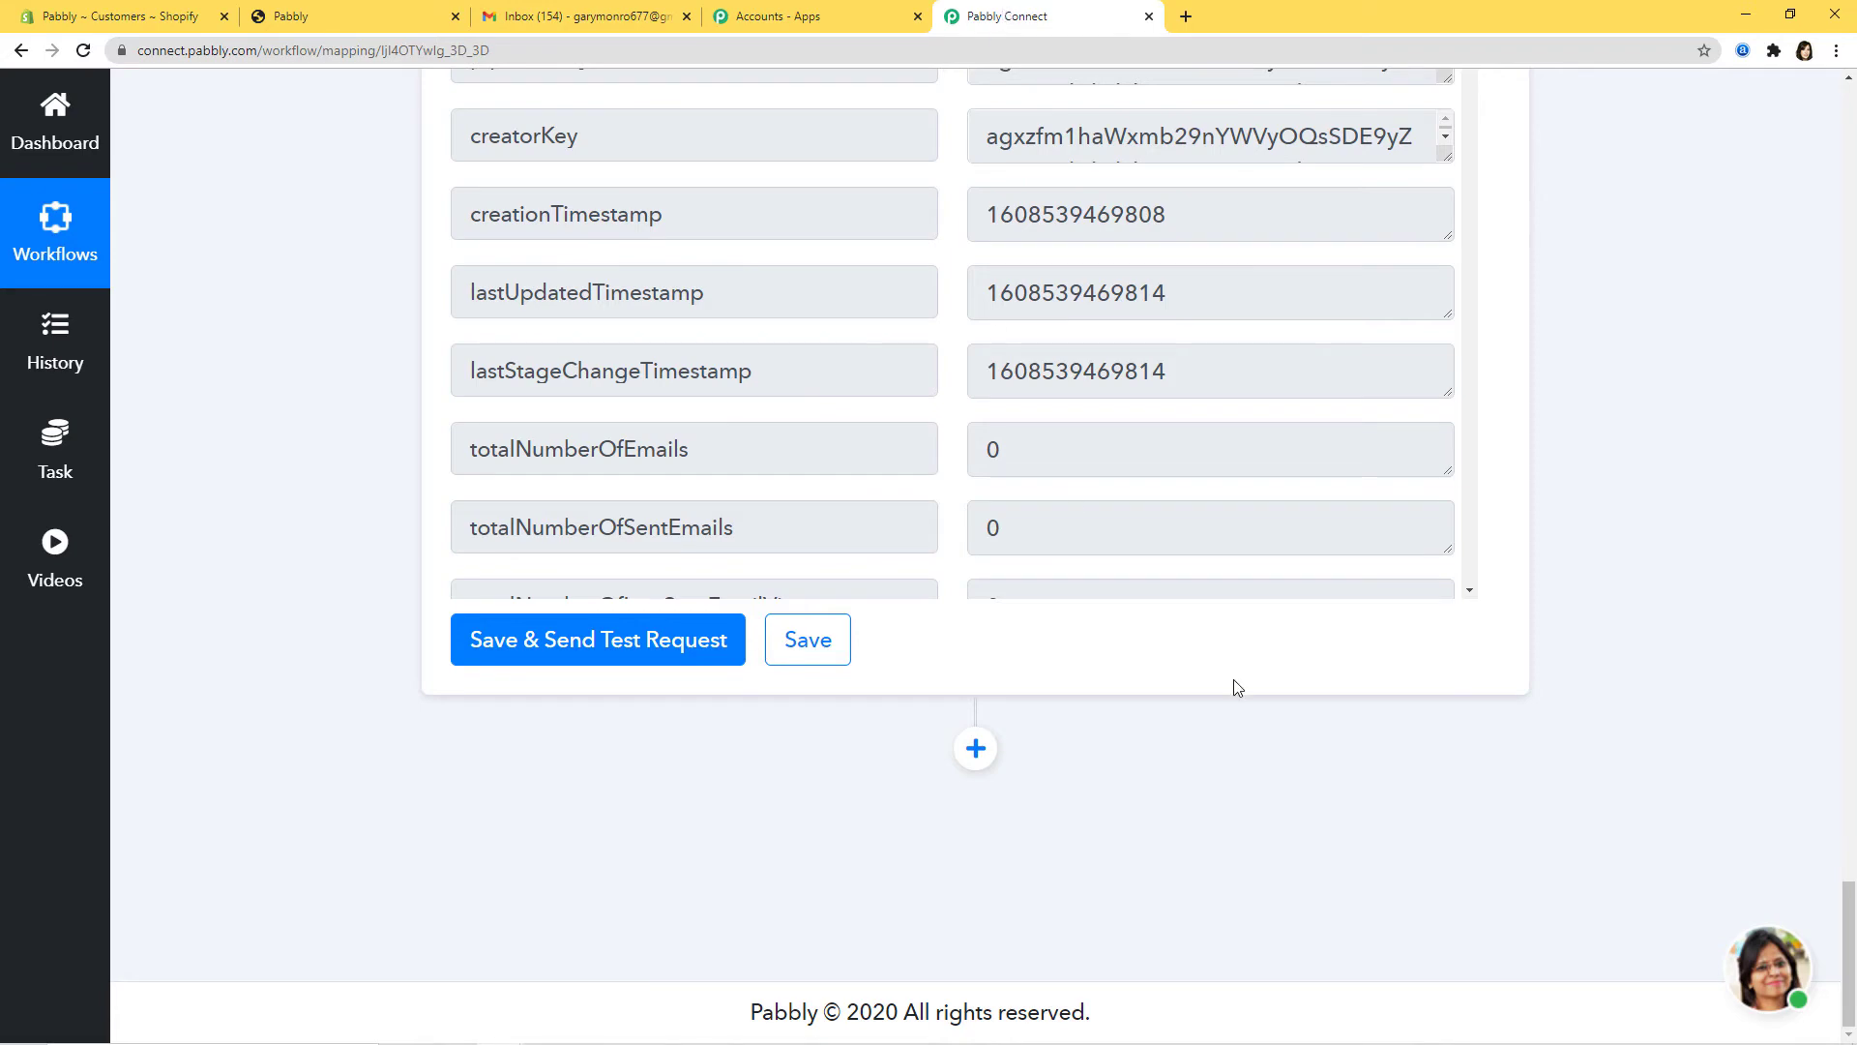
Step: Collapse the Create New Box, Get All Stages and Shopify New Customer step cards
{"action": "scroll", "coordinate": [1697, 850], "scroll_direction": "up", "scroll_amount": 10}
{"action": "scroll", "coordinate": [1695, 834], "scroll_direction": "up", "scroll_amount": 5}
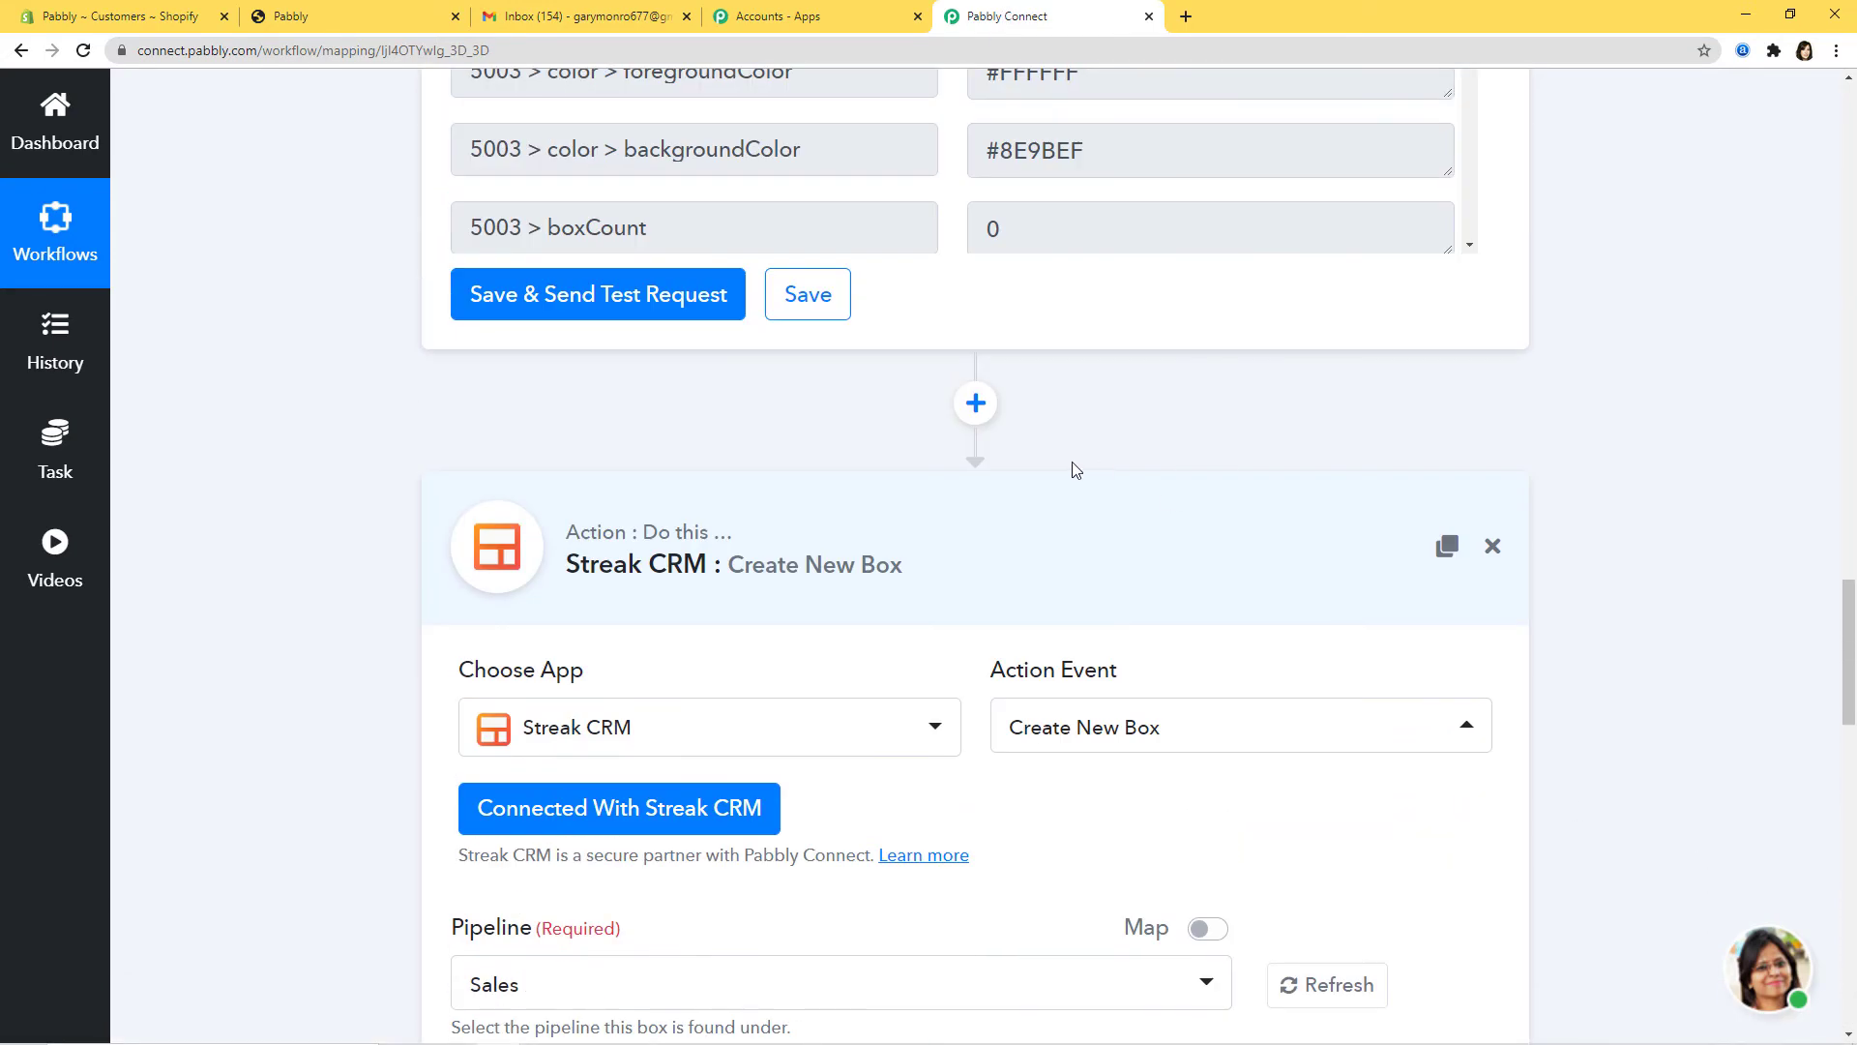
{"action": "left_click", "coordinate": [1154, 527]}
{"action": "scroll", "coordinate": [1809, 749], "scroll_direction": "up", "scroll_amount": 8}
{"action": "scroll", "coordinate": [1809, 757], "scroll_direction": "up", "scroll_amount": 5}
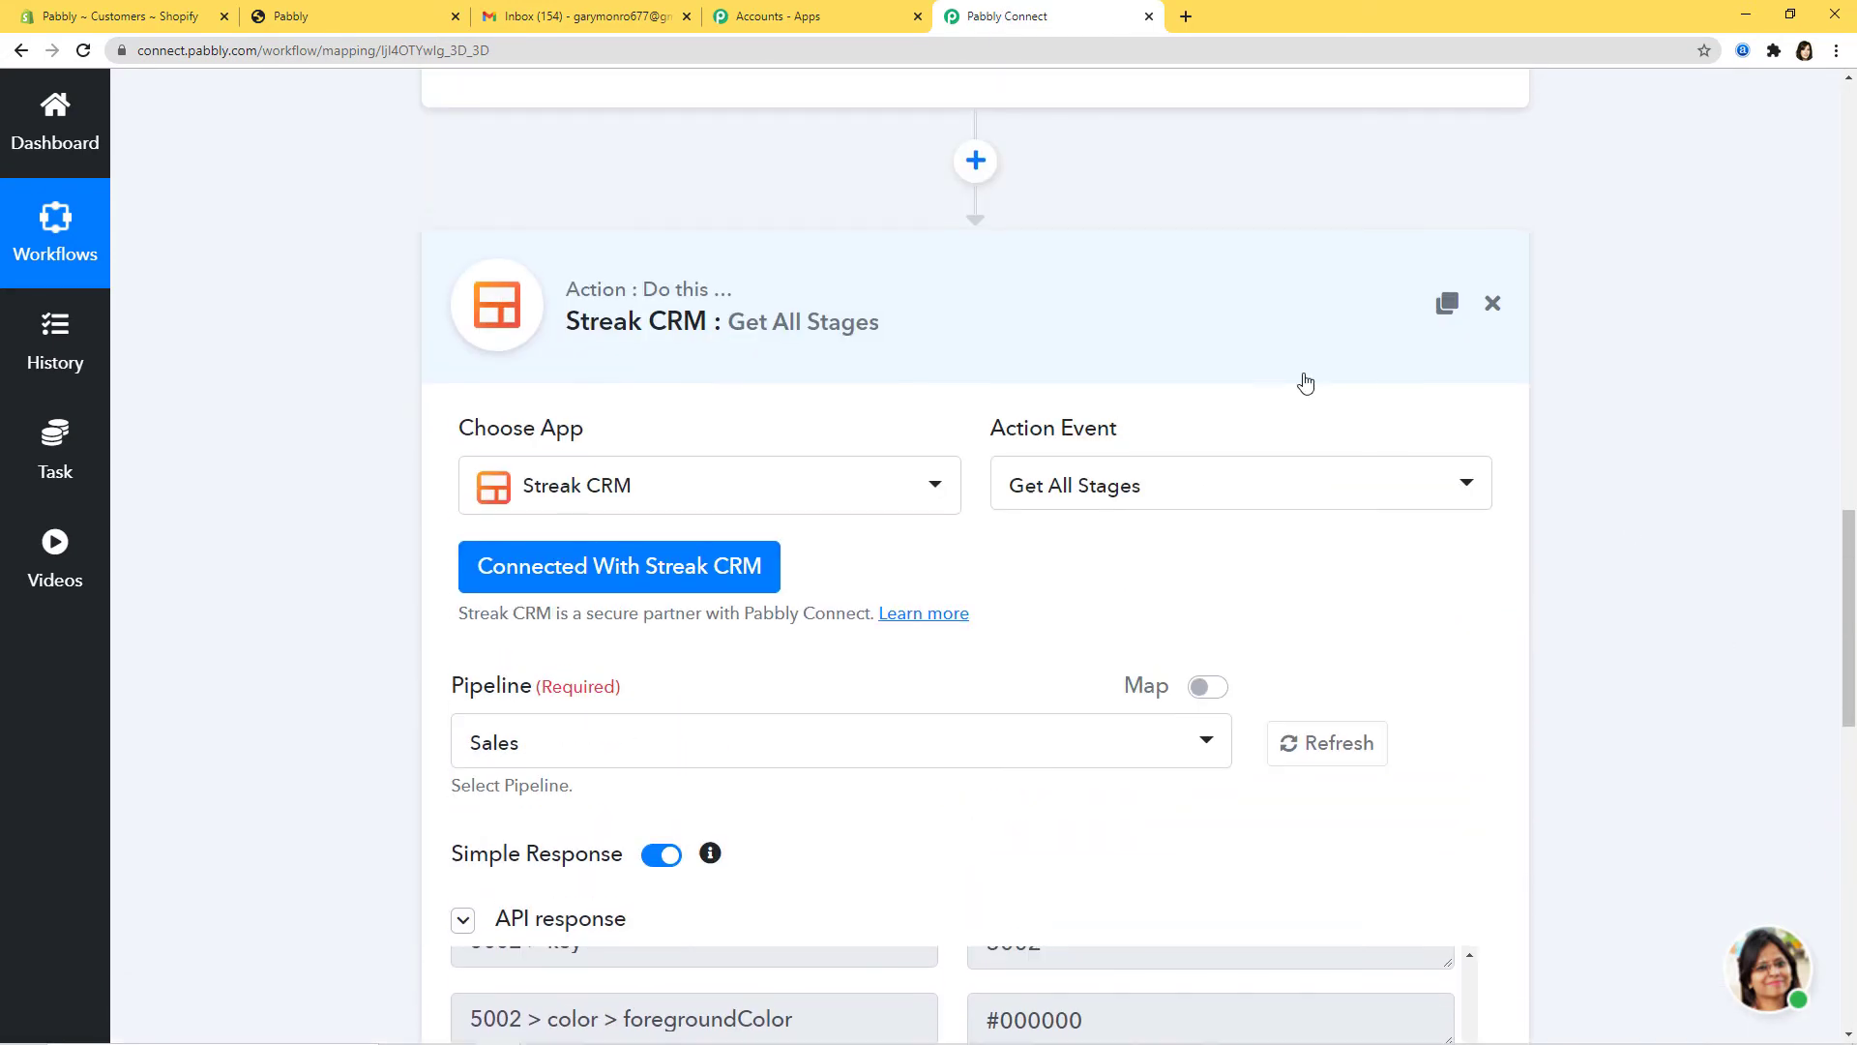
{"action": "left_click", "coordinate": [1409, 392]}
{"action": "scroll", "coordinate": [1629, 680], "scroll_direction": "up", "scroll_amount": 10}
{"action": "scroll", "coordinate": [1635, 682], "scroll_direction": "up", "scroll_amount": 10}
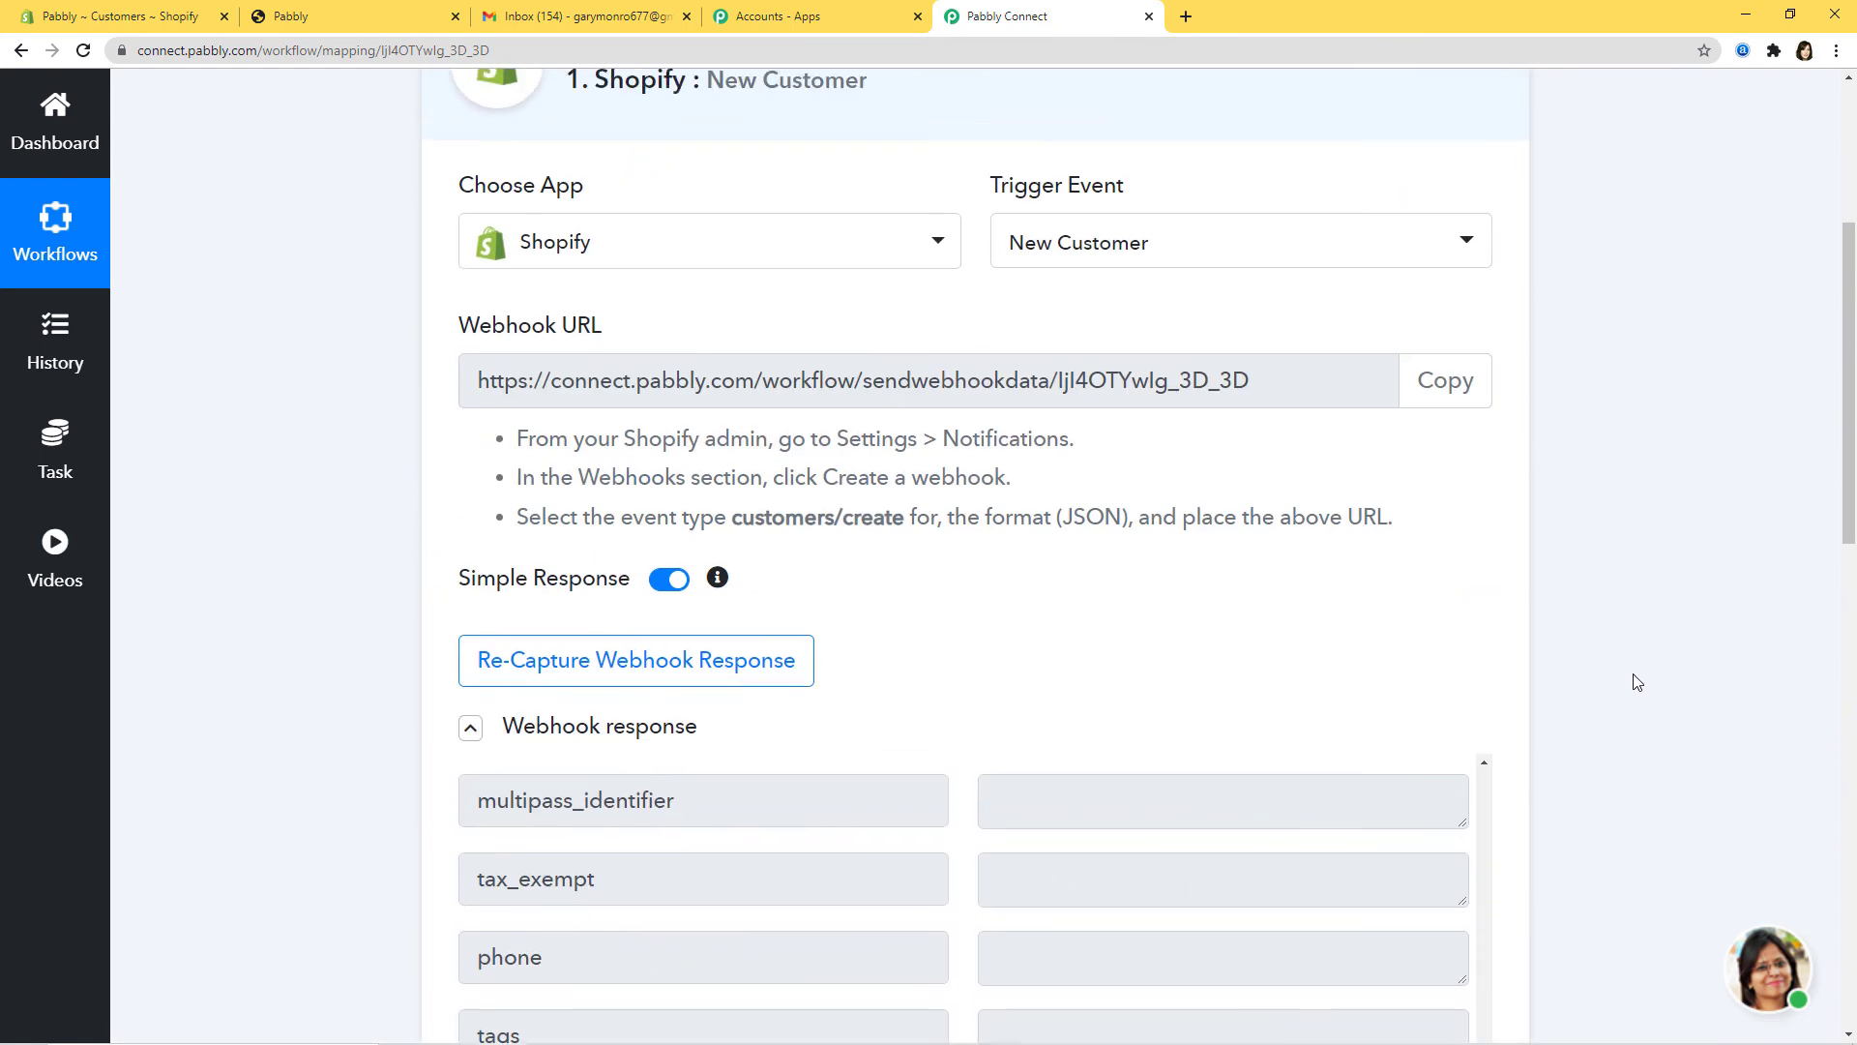
{"action": "left_click", "coordinate": [1182, 419]}
{"action": "scroll", "coordinate": [1678, 549], "scroll_direction": "down", "scroll_amount": 1}
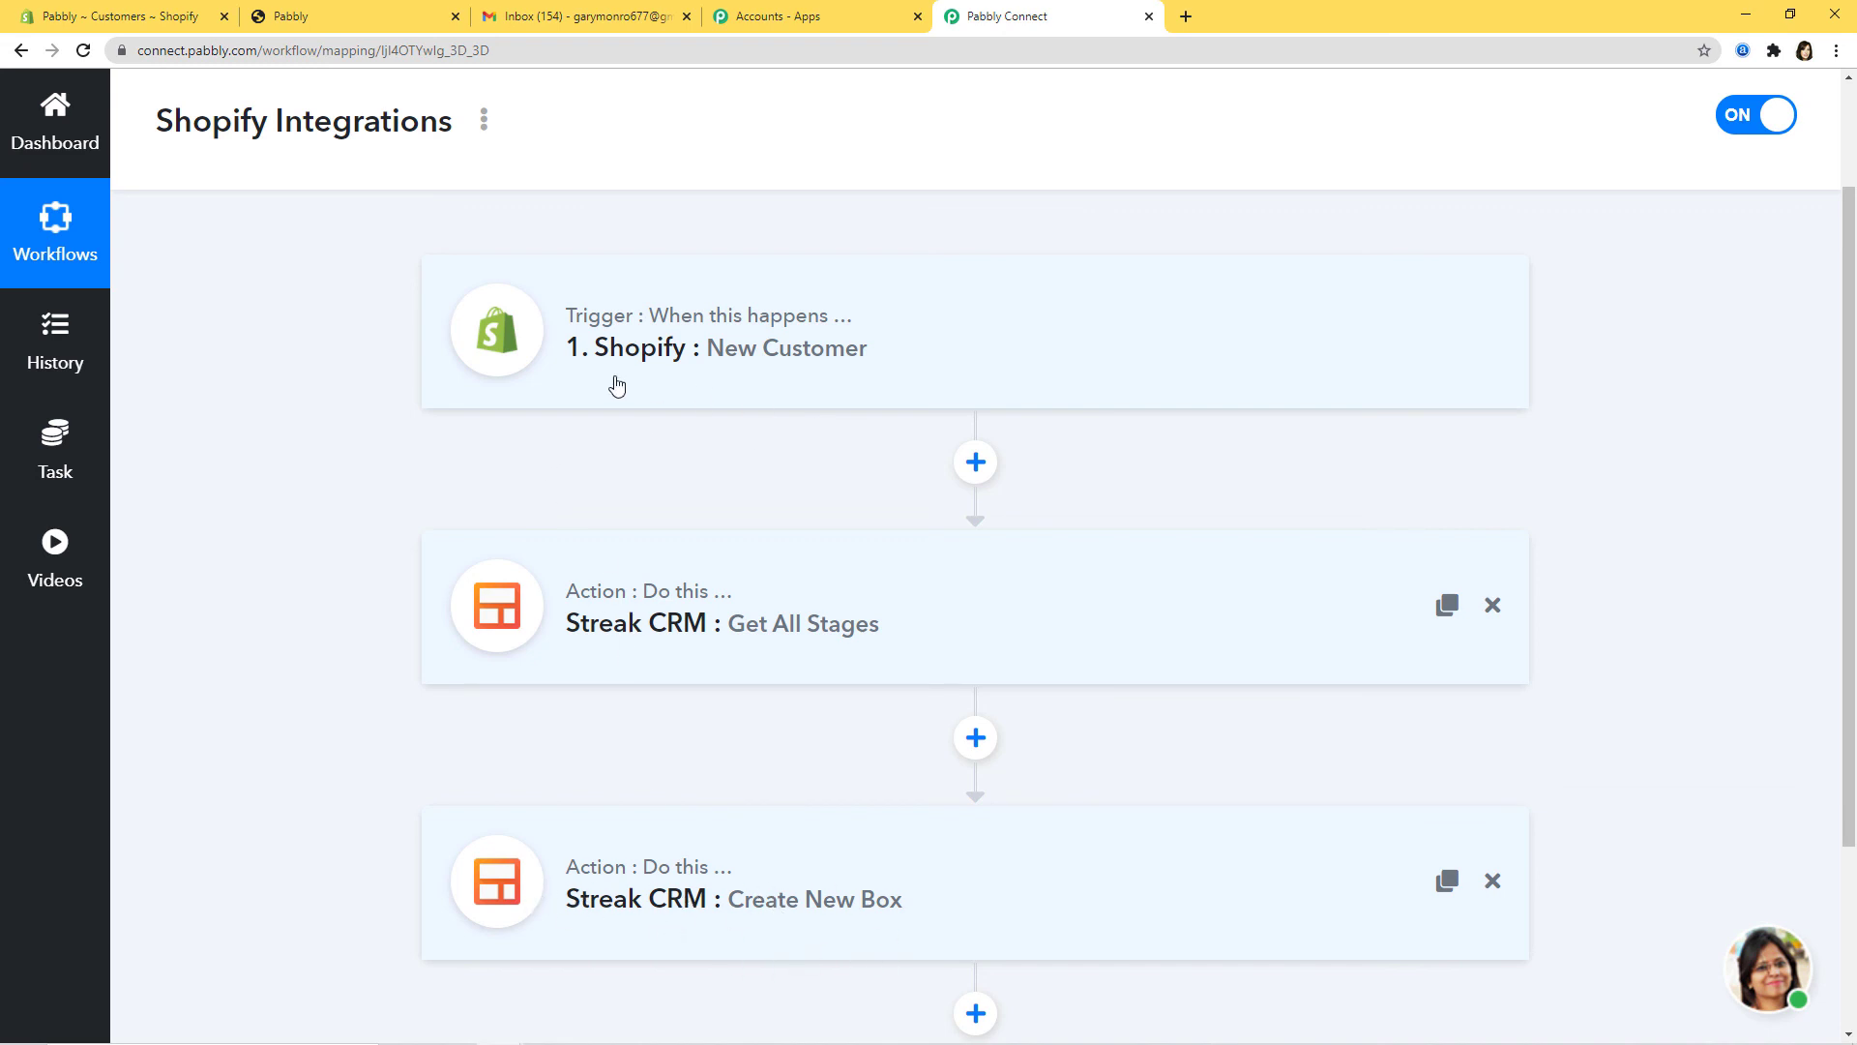
{"action": "scroll", "coordinate": [803, 425], "scroll_direction": "down", "scroll_amount": 2}
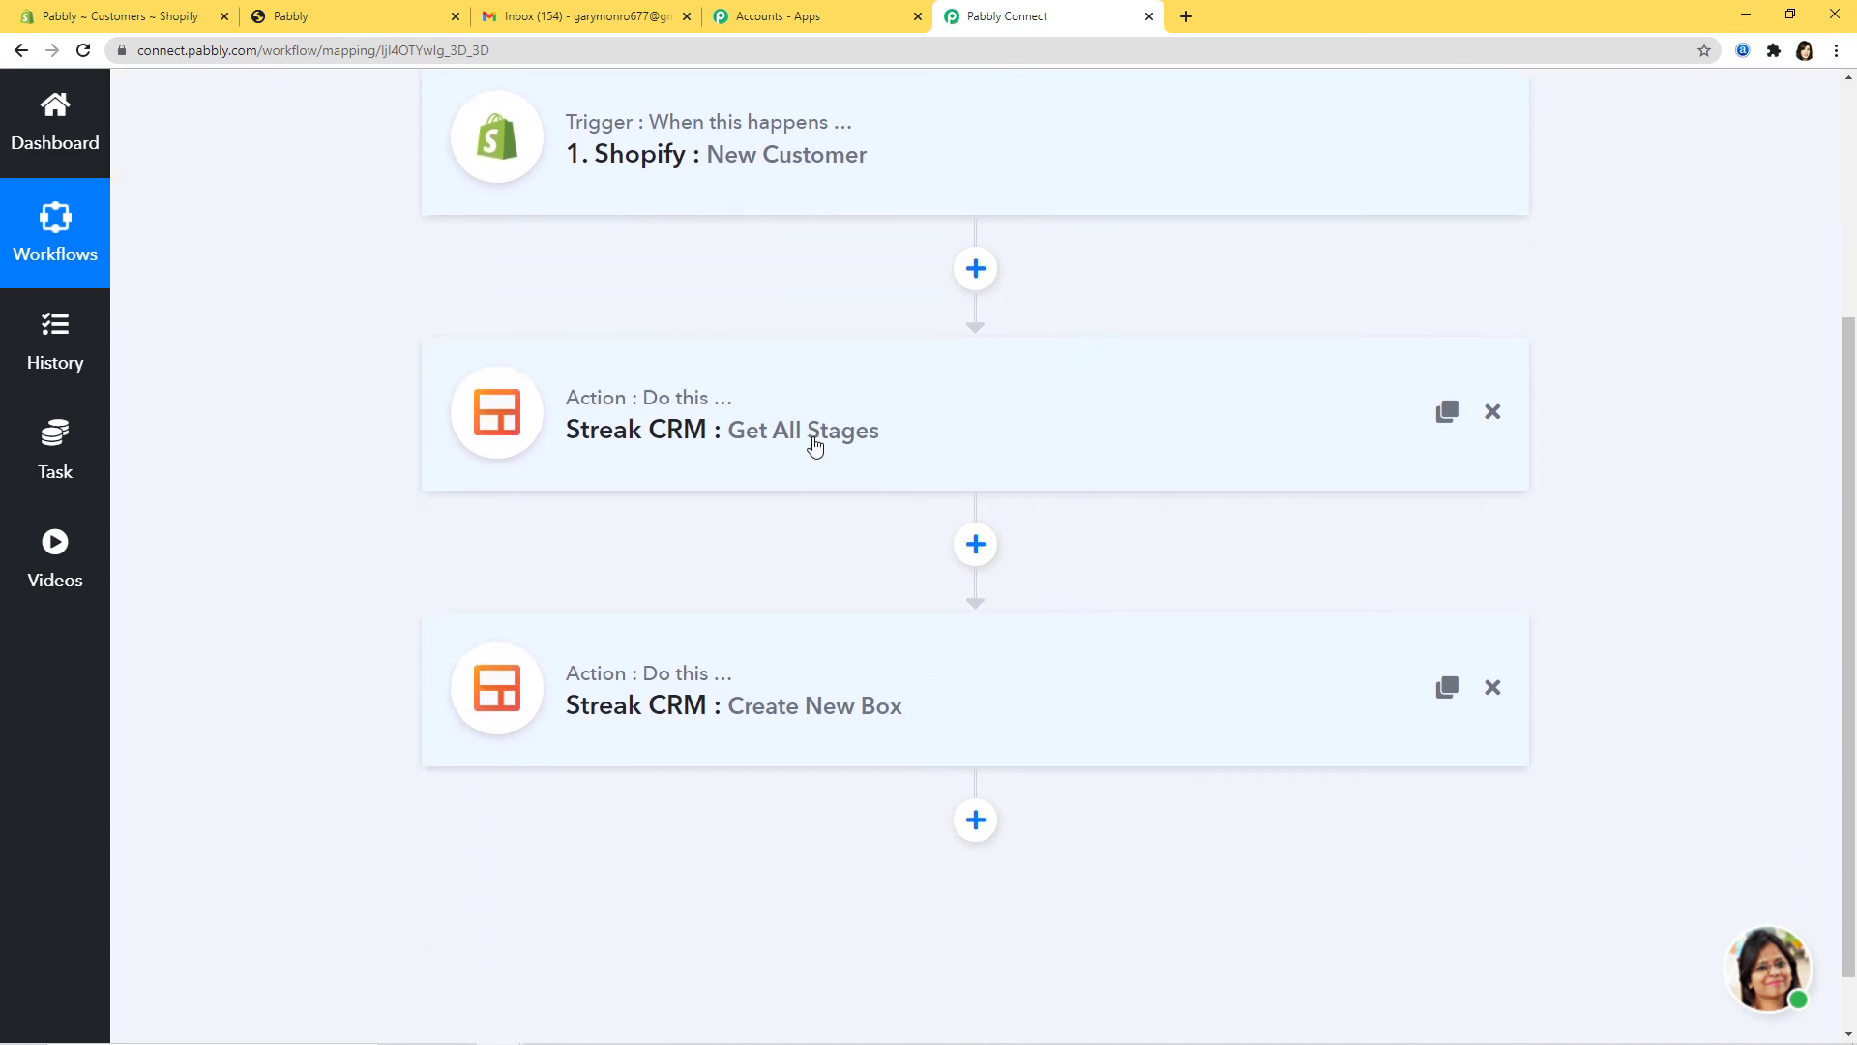